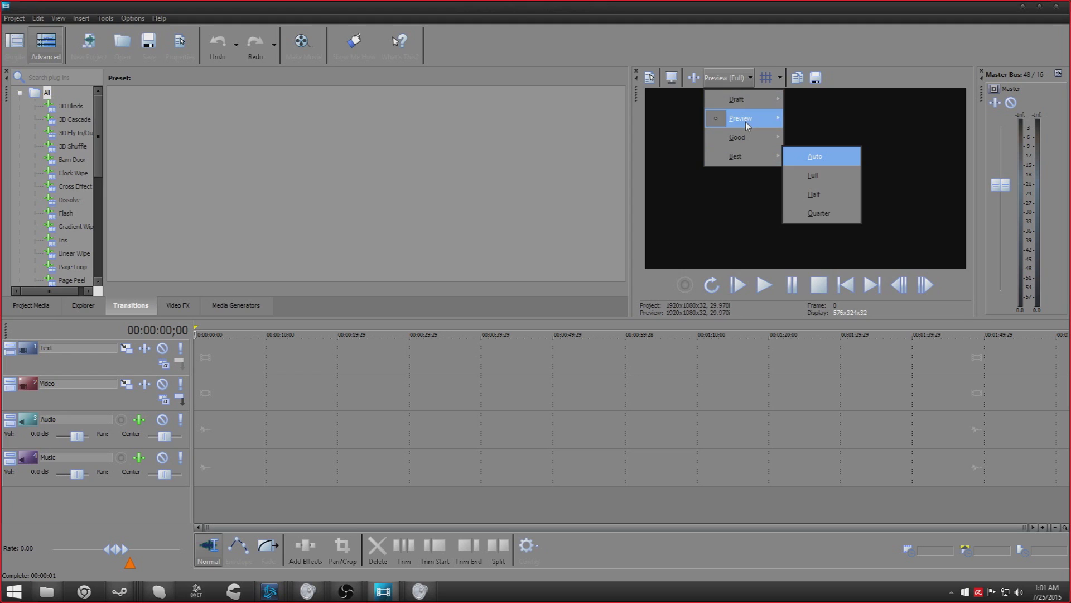
pyautogui.click(495, 201)
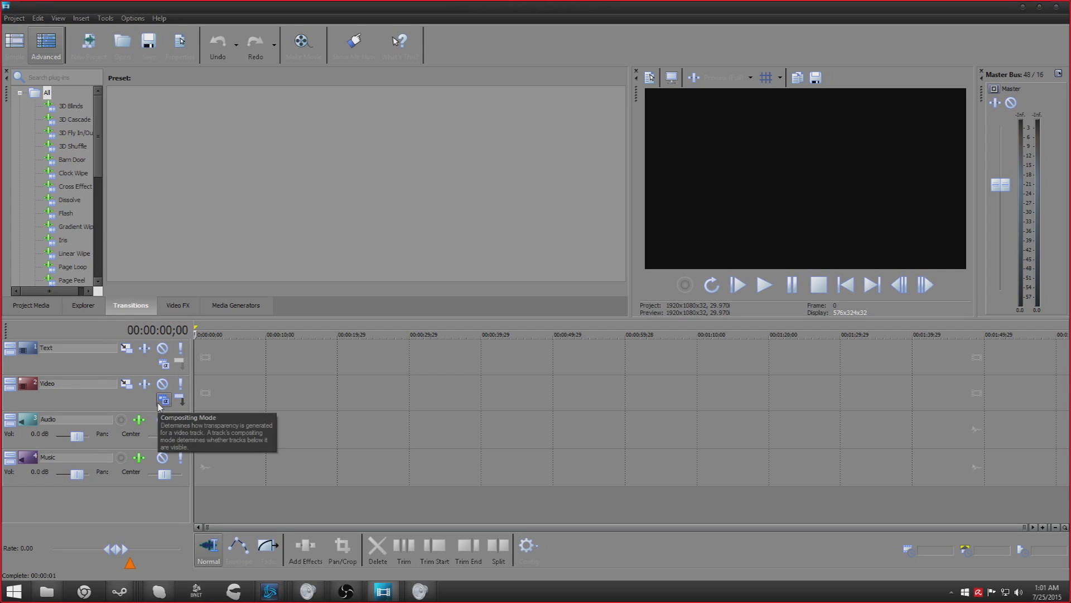
pyautogui.rightClick(225, 389)
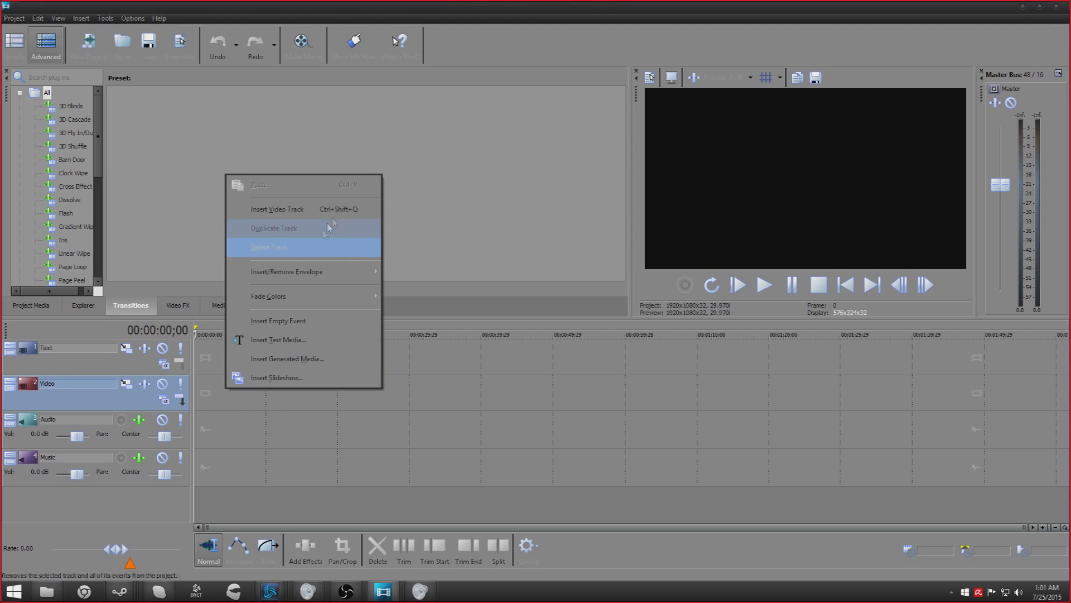
pyautogui.click(439, 417)
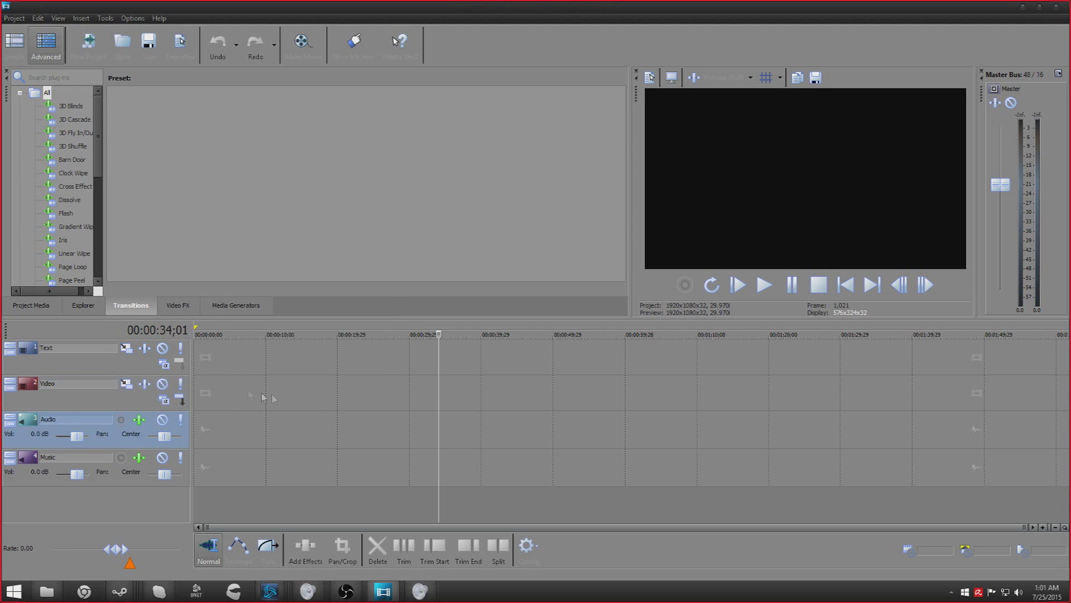
pyautogui.click(224, 391)
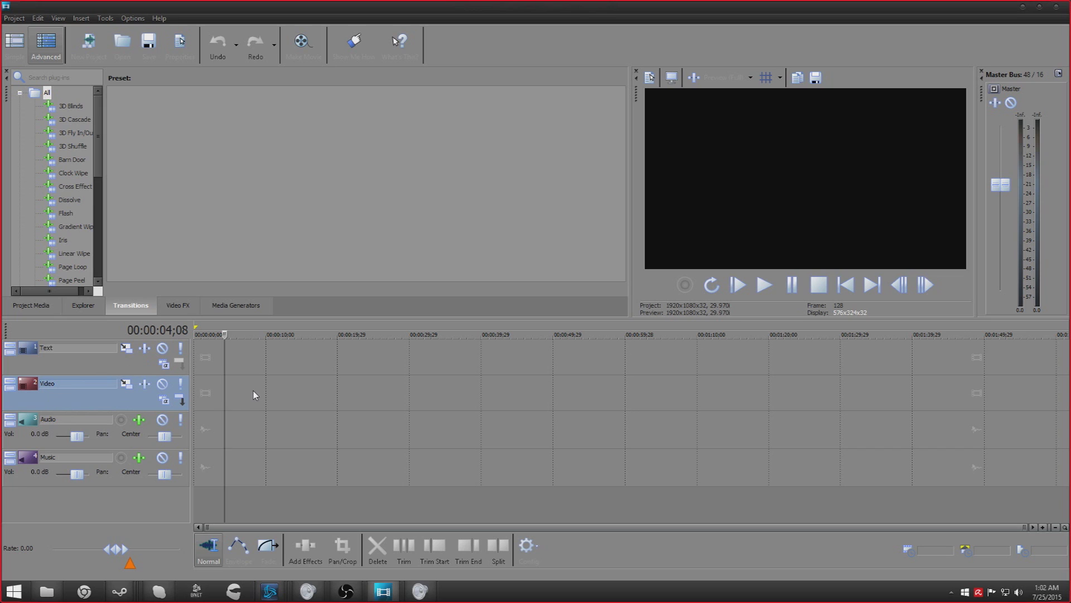
pyautogui.rightClick(279, 377)
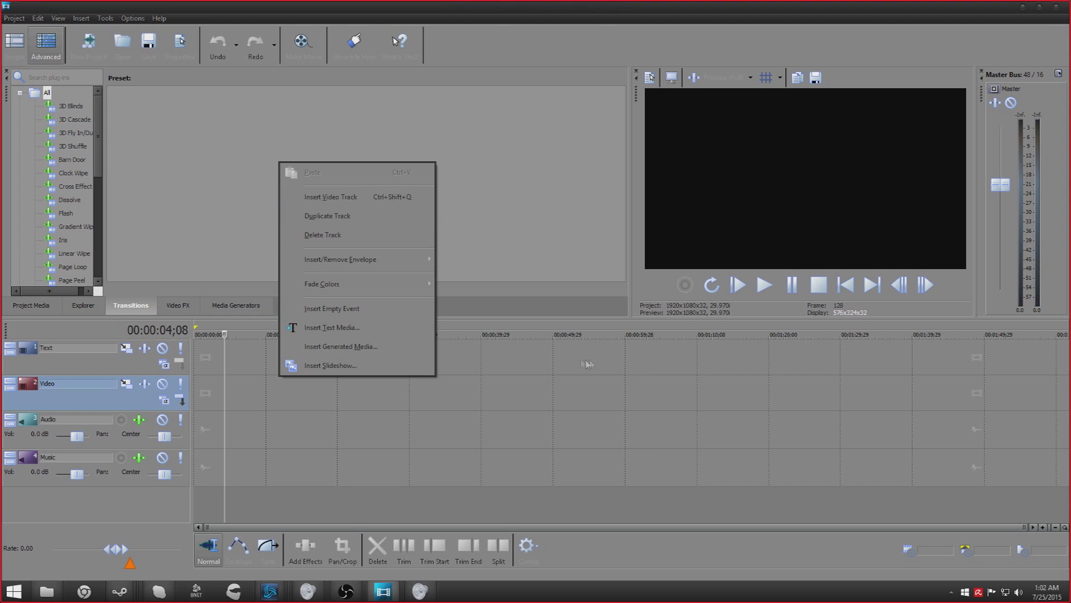
pyautogui.click(538, 364)
pyautogui.click(233, 390)
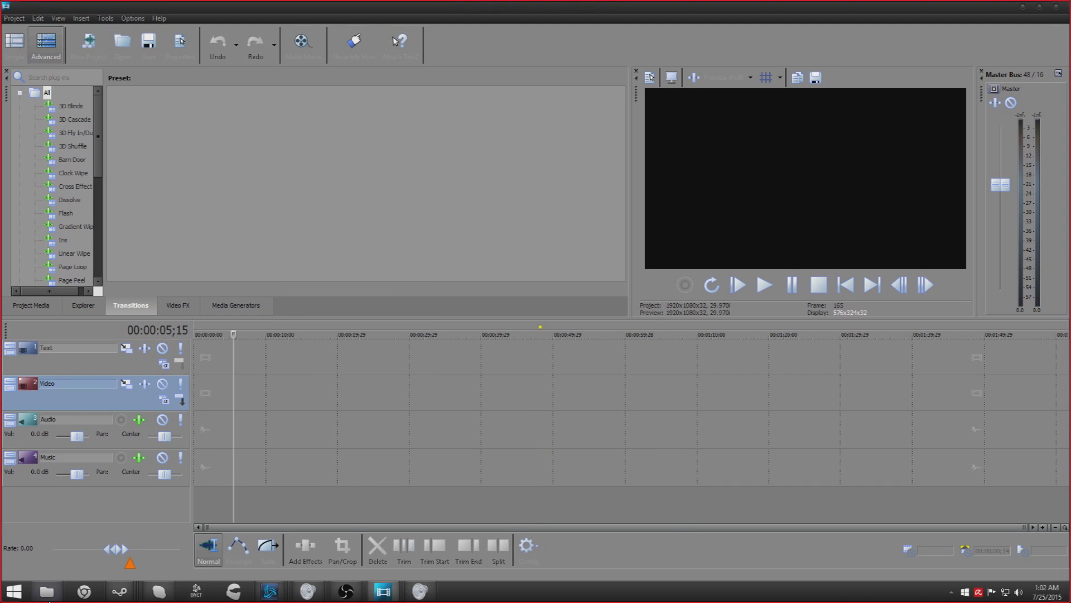
pyautogui.click(47, 592)
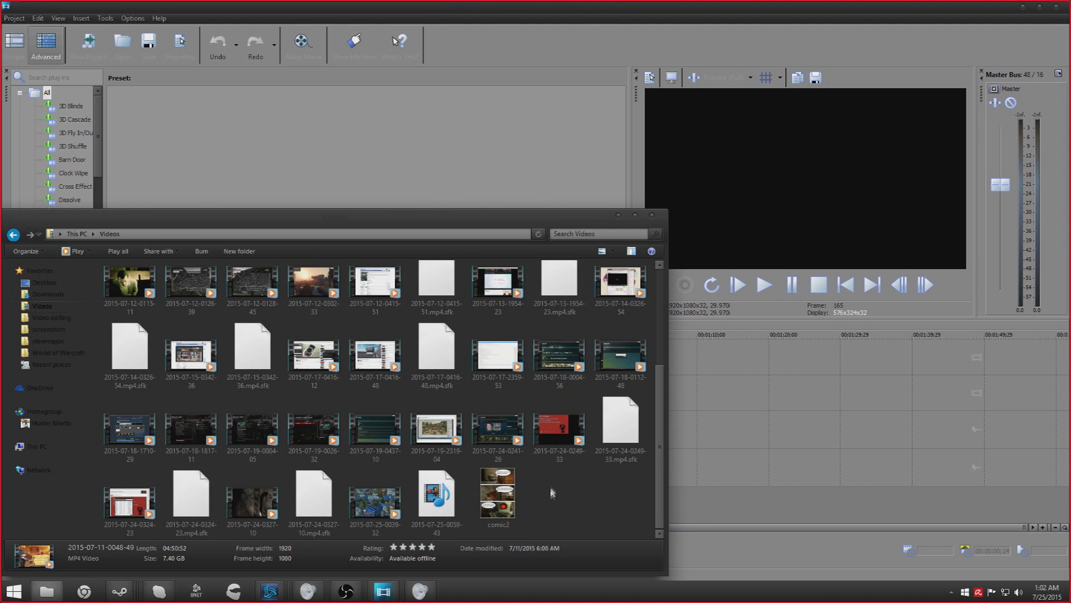
pyautogui.click(574, 492)
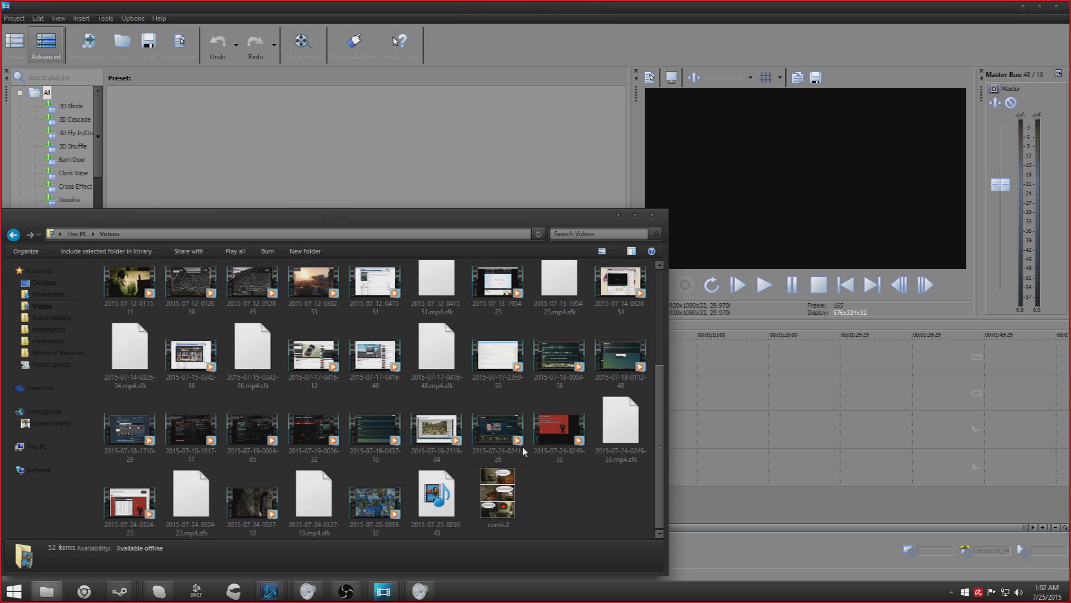
pyautogui.scroll(4, 522, 448)
pyautogui.scroll(-2, 522, 450)
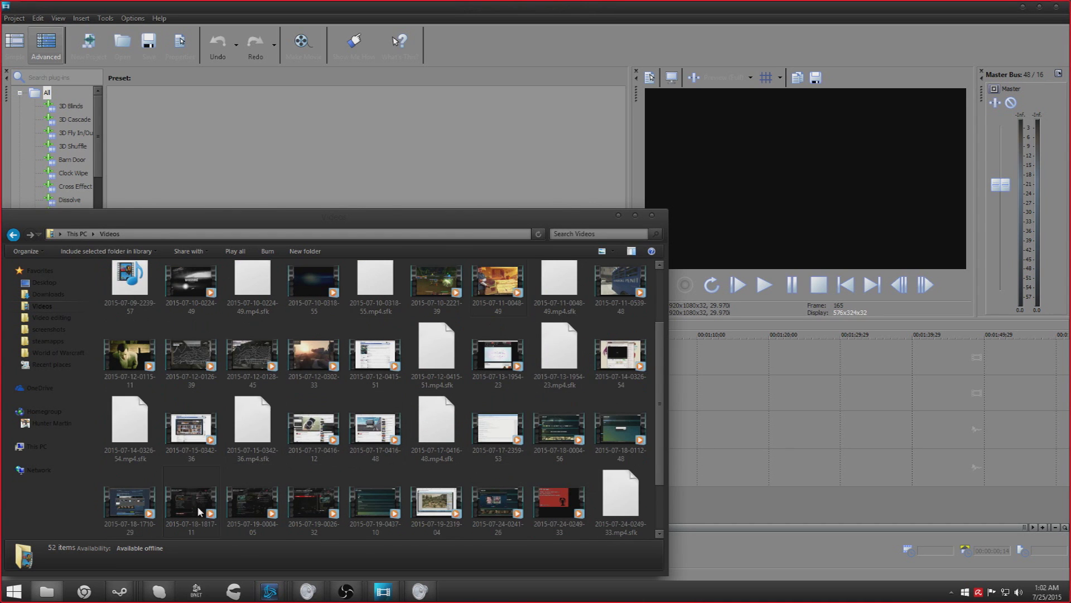
pyautogui.moveTo(196, 511); pyautogui.dragTo(770, 394)
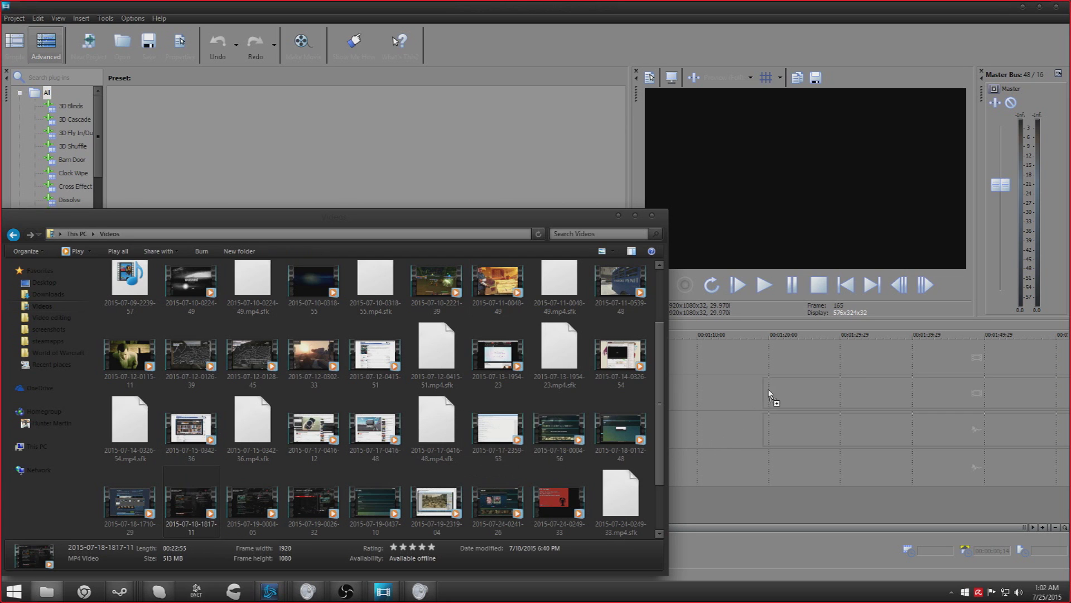
pyautogui.moveTo(785, 356); pyautogui.dragTo(785, 356)
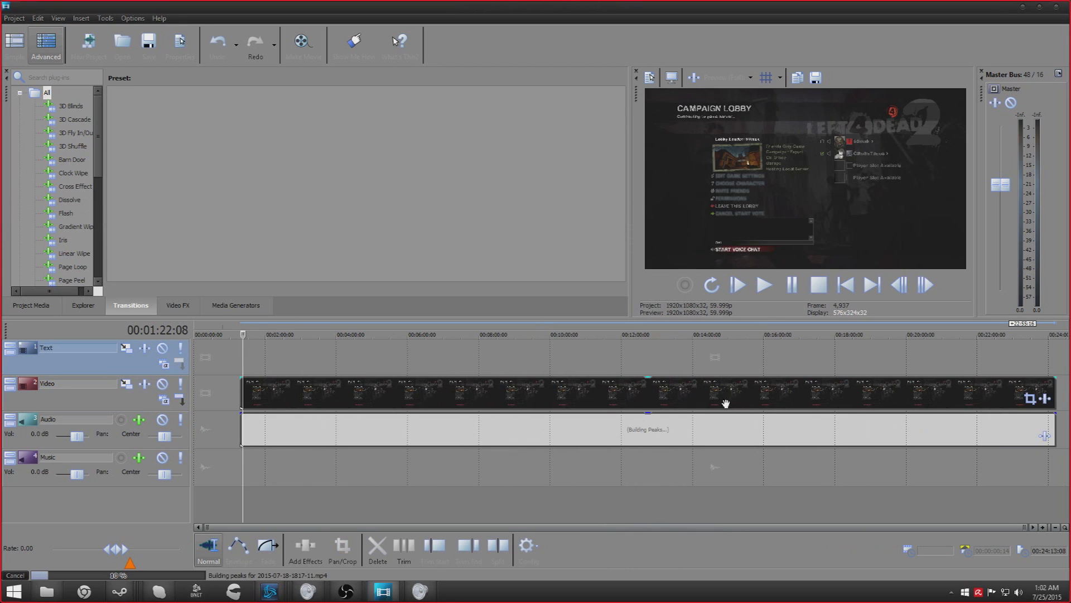
pyautogui.moveTo(242, 373); pyautogui.dragTo(197, 373)
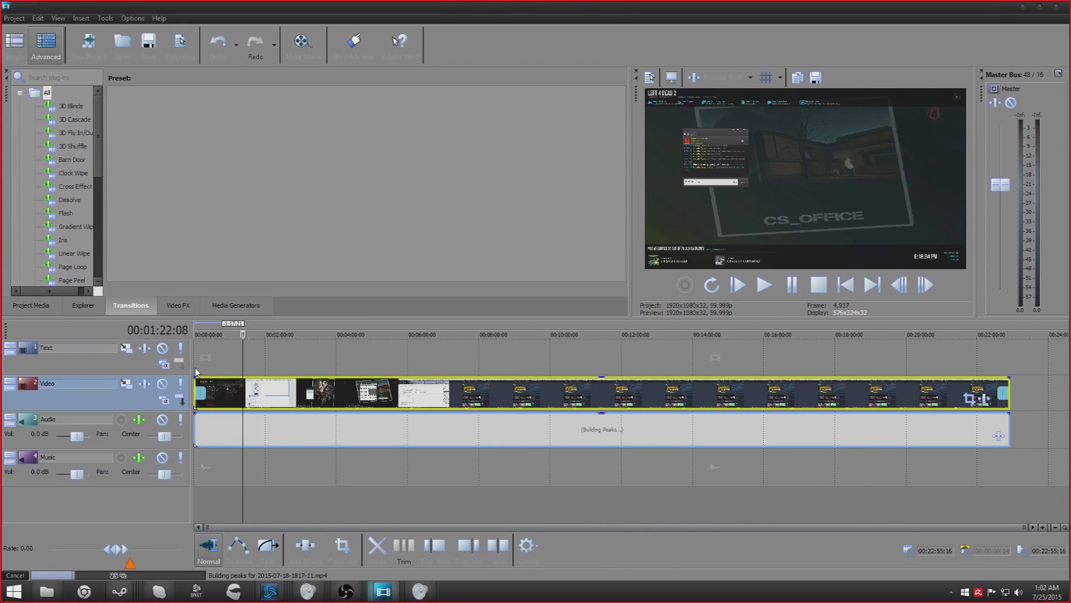
pyautogui.click(197, 372)
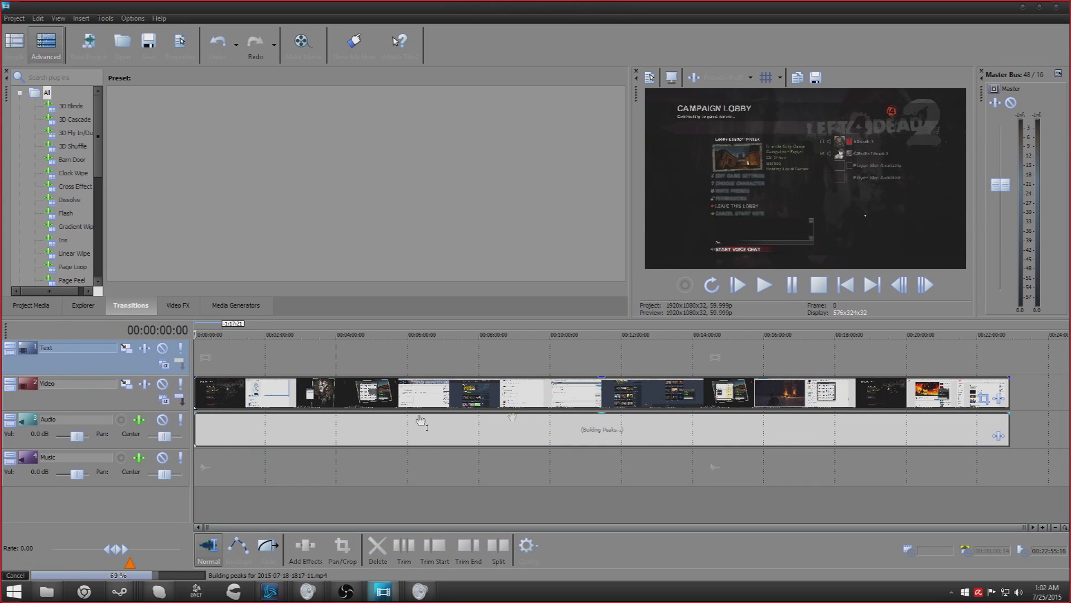
# - Examine the clip's audio waveform for silent stretches and briefly play the clip from its beginning
pyautogui.scroll(2, 240, 415)
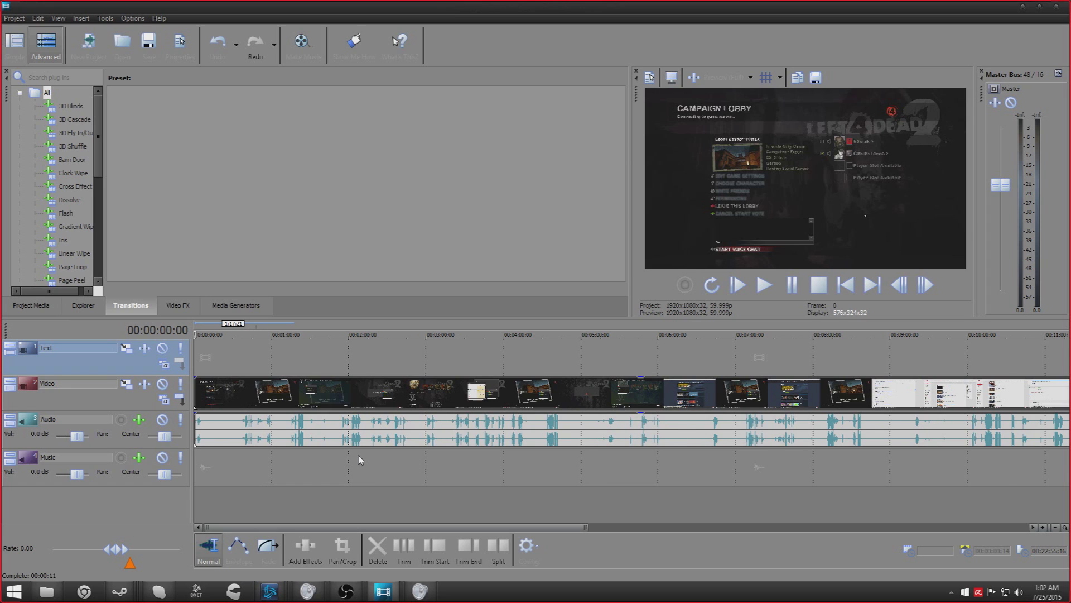
pyautogui.scroll(1, 360, 459)
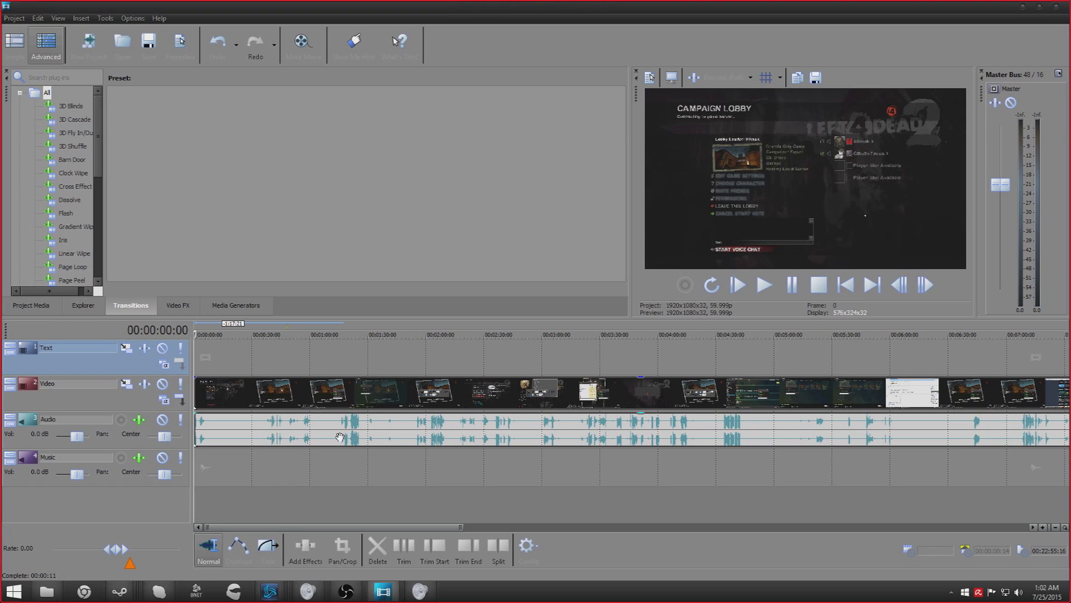
pyautogui.click(433, 430)
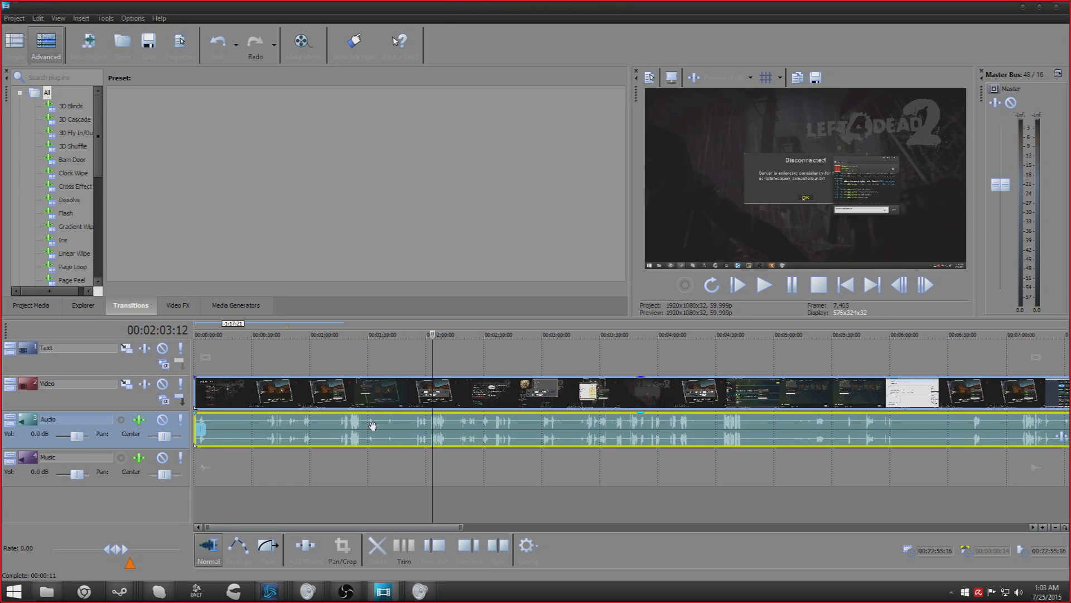
pyautogui.click(267, 427)
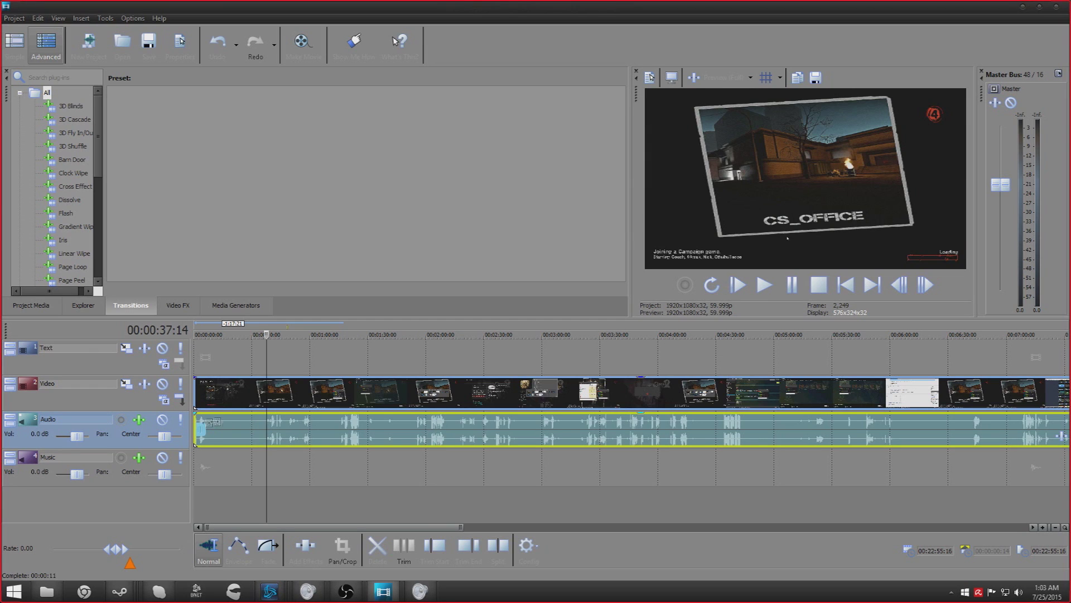
pyautogui.scroll(2, 229, 428)
pyautogui.scroll(2, 231, 428)
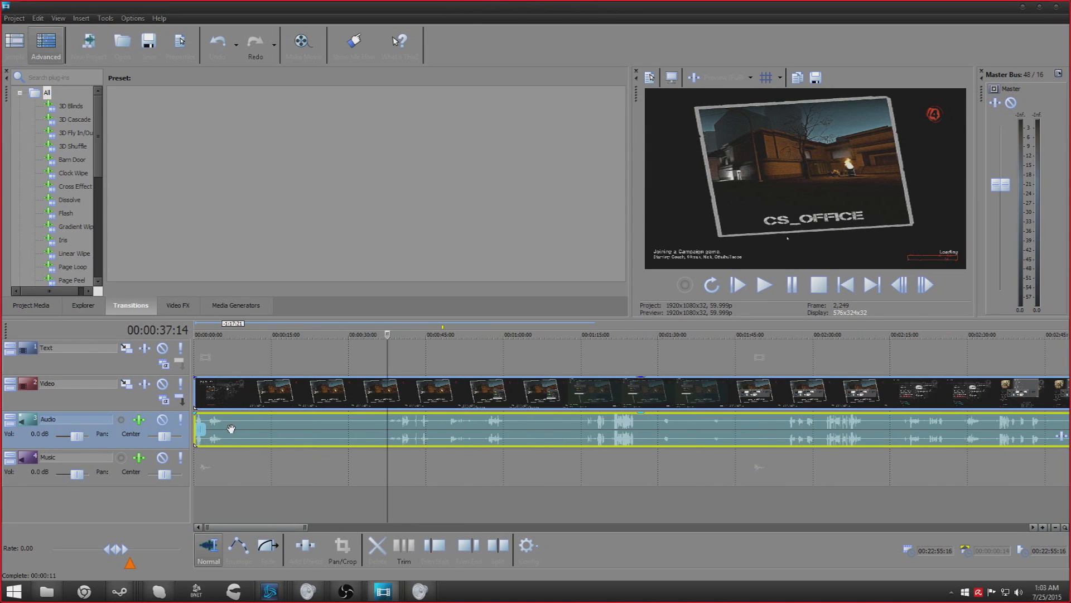
pyautogui.click(200, 394)
pyautogui.press('space')
pyautogui.press('space')
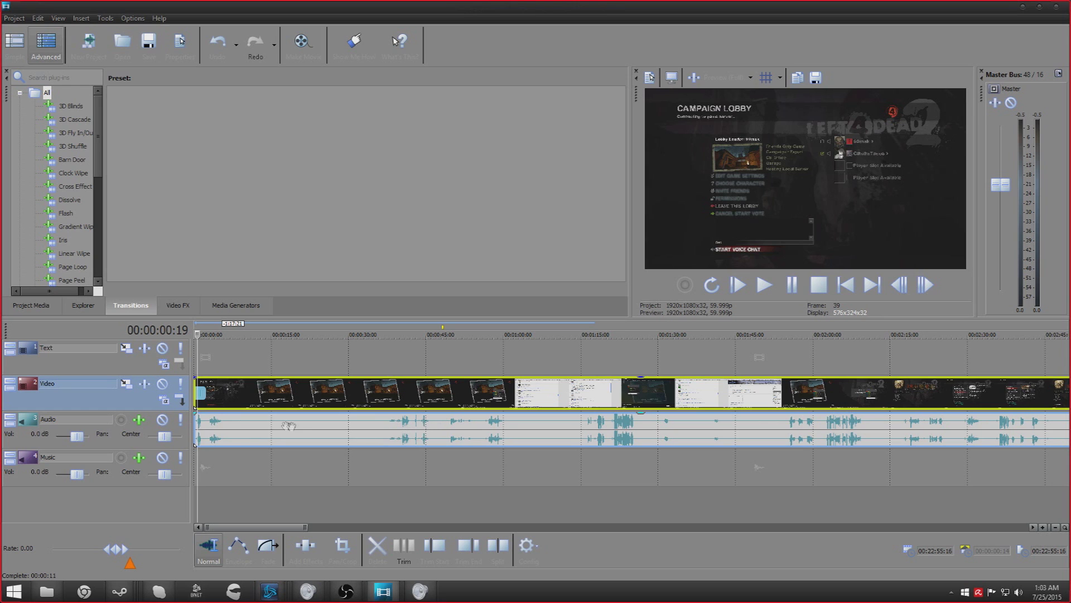
# - Split the video and its audio at 00:00:01:14, just after the first burst of speech
pyautogui.scroll(1, 271, 442)
pyautogui.scroll(3, 268, 441)
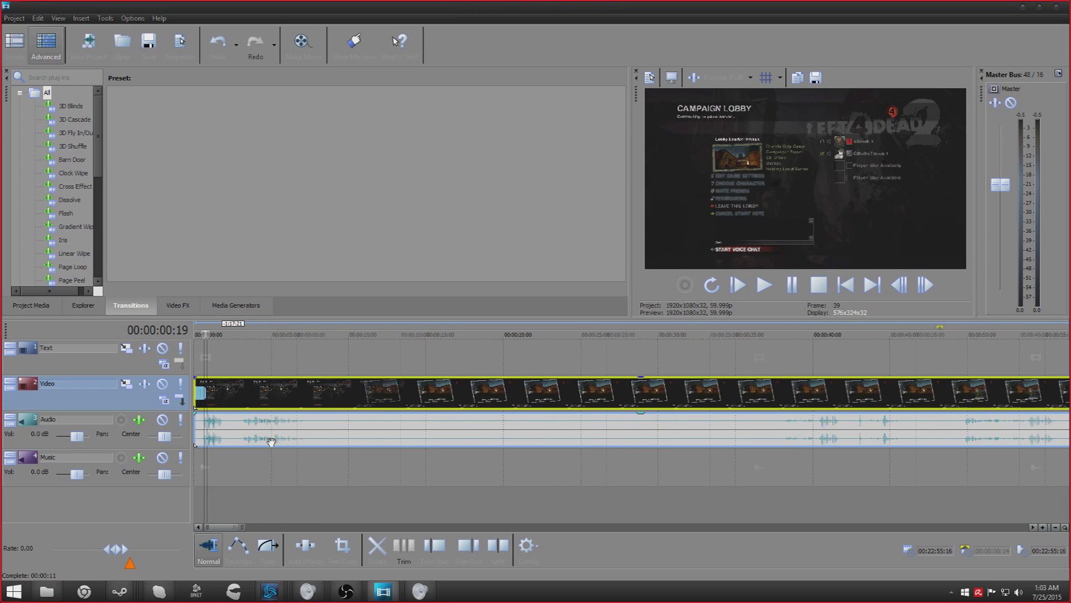
pyautogui.click(229, 427)
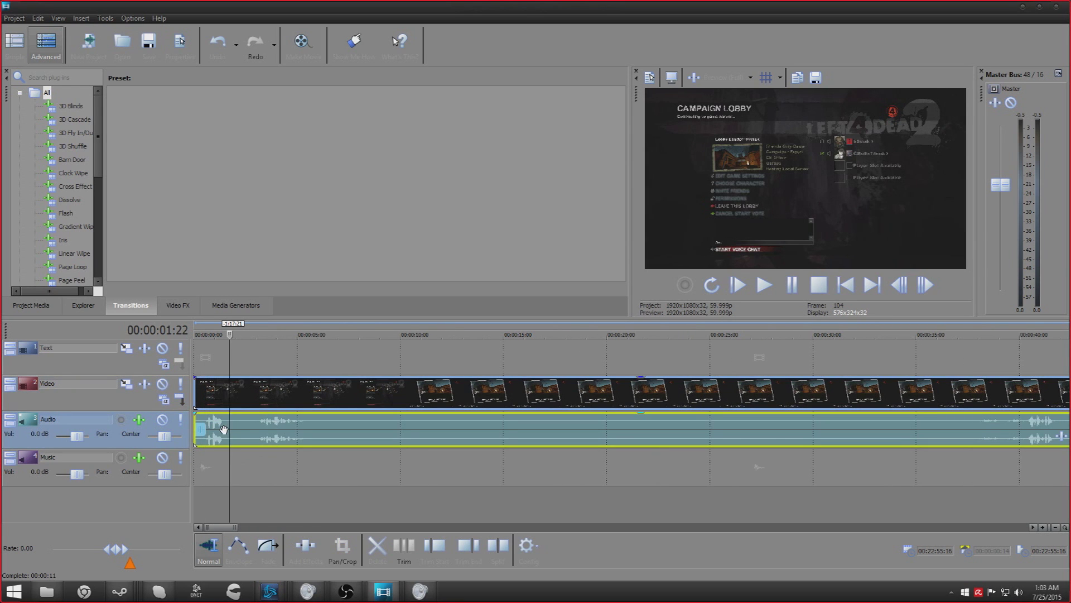
pyautogui.click(224, 429)
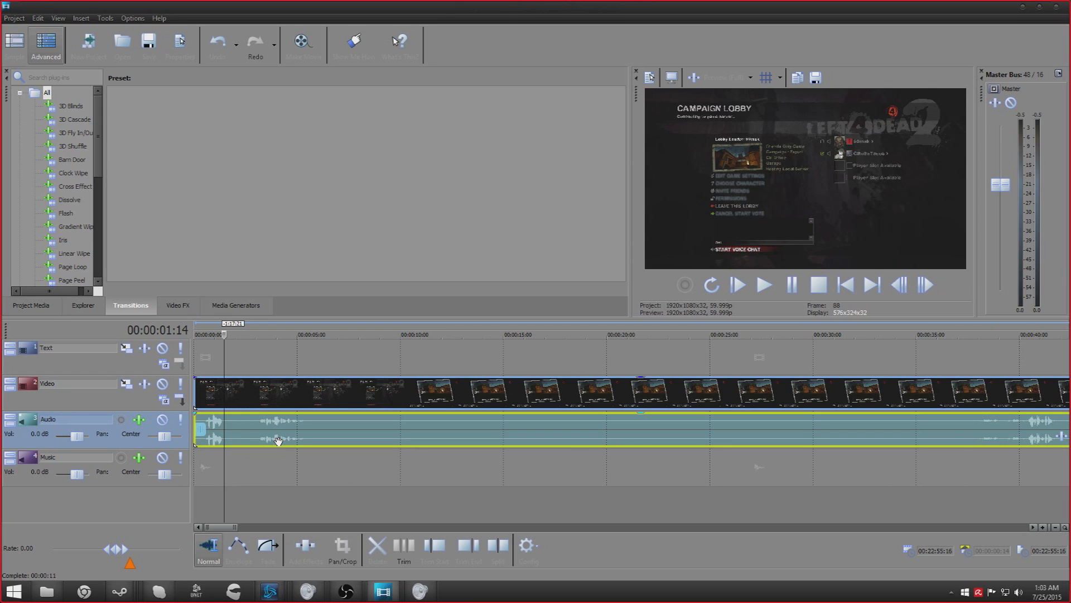
pyautogui.scroll(5, 277, 442)
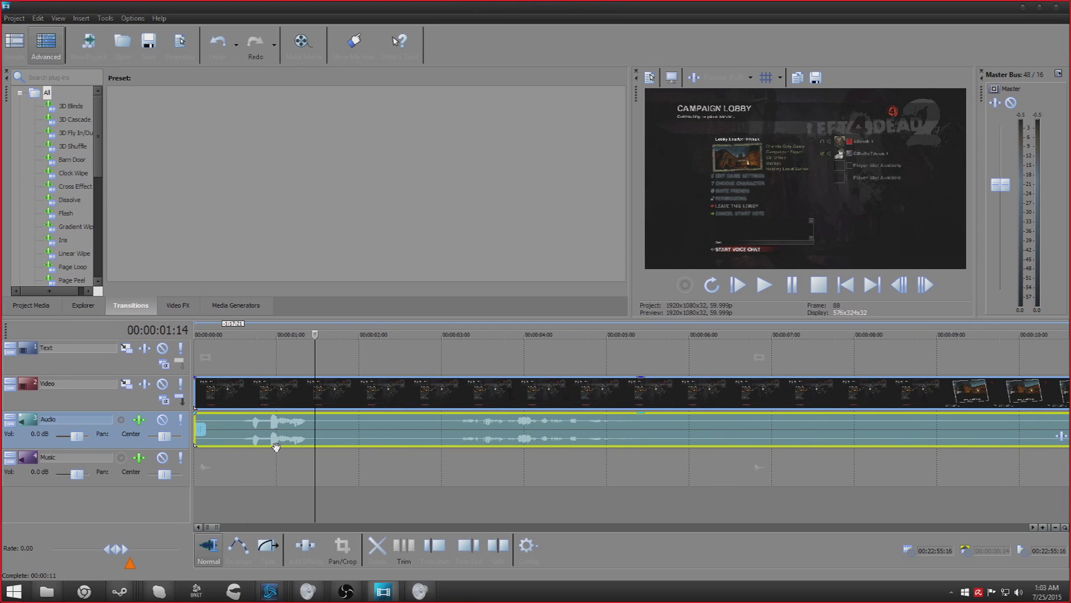
pyautogui.scroll(-8, 278, 441)
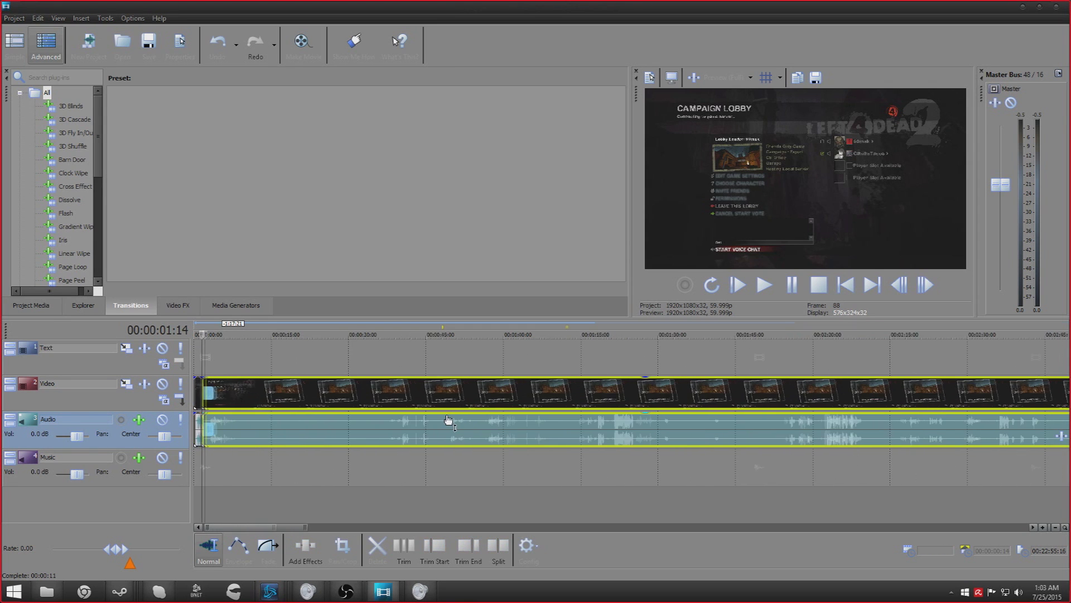
# - Split the remaining video and audio at 00:00:37:25, near the end of the long silent stretch
pyautogui.click(389, 402)
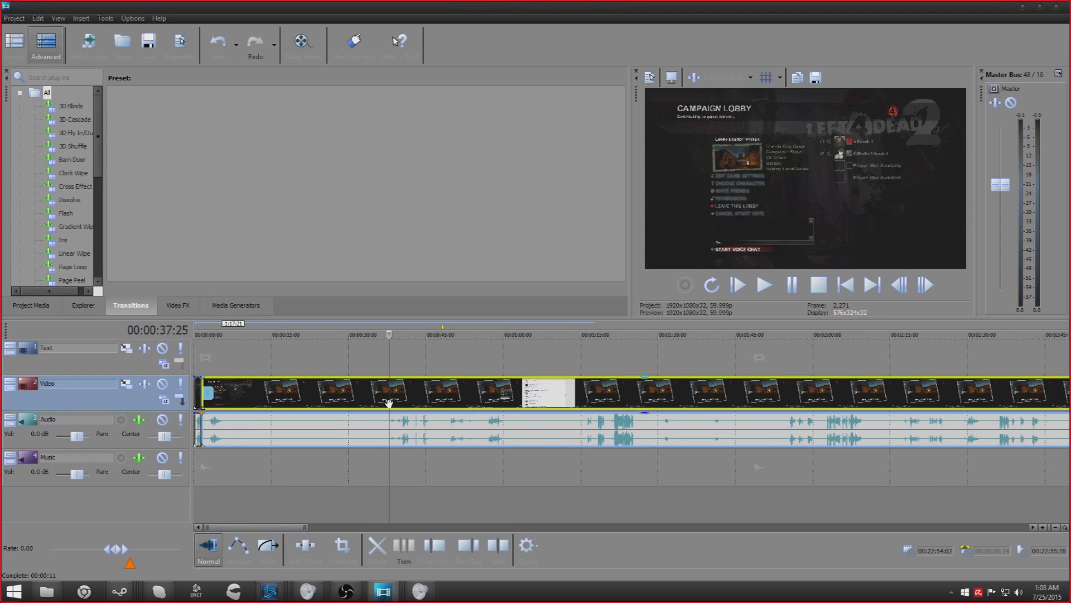
pyautogui.scroll(3, 389, 401)
pyautogui.press('s')
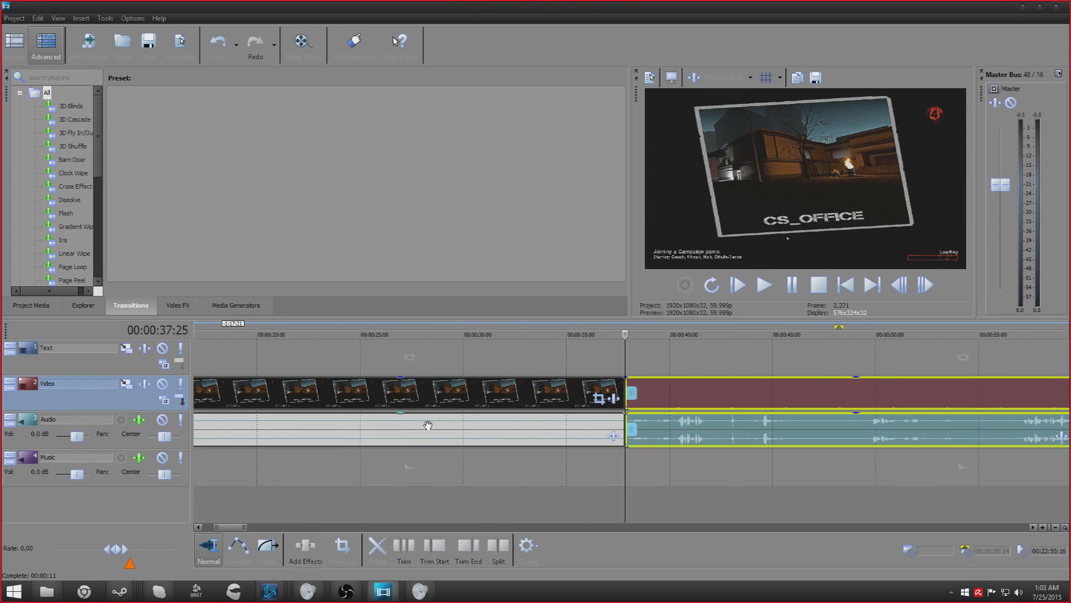
pyautogui.scroll(4, 473, 425)
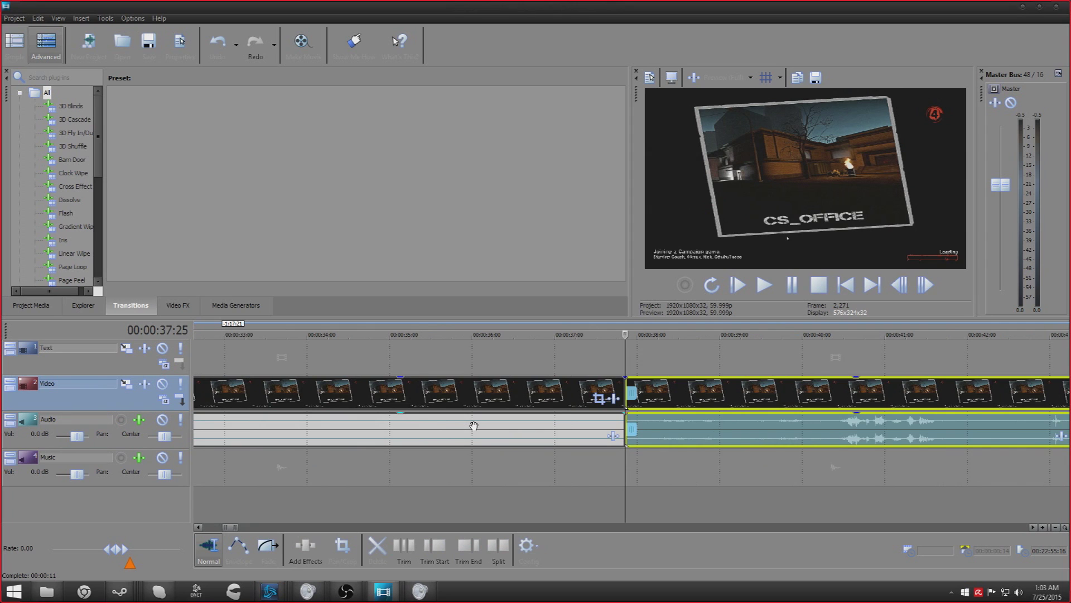
pyautogui.scroll(-6, 473, 426)
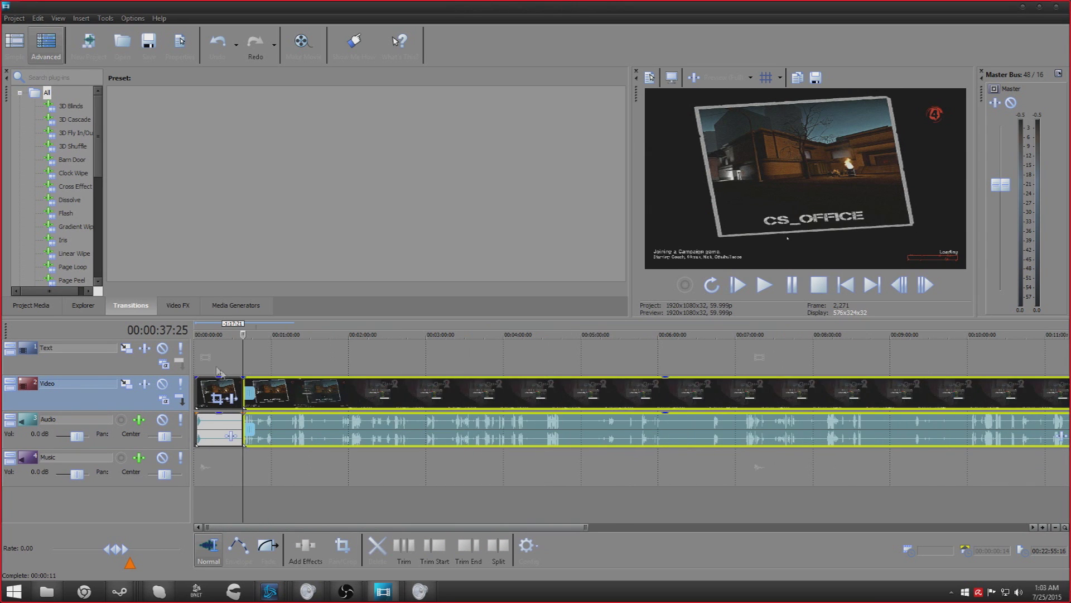
# - Delete the middle segment between the two splits from the Video and Audio tracks and start playback in the gap
pyautogui.scroll(2, 218, 369)
pyautogui.click(235, 366)
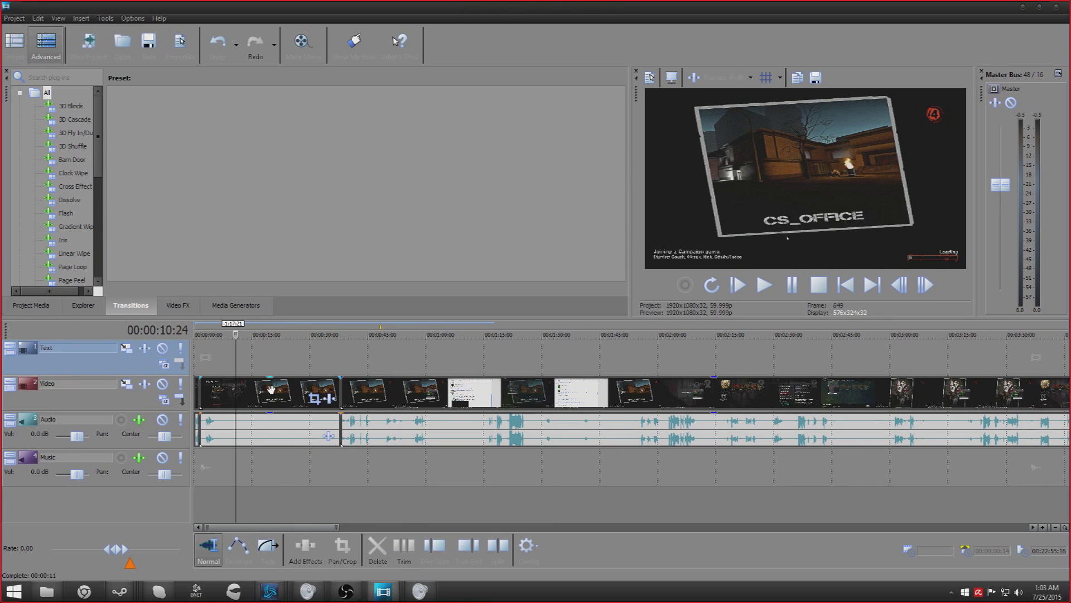
pyautogui.scroll(-1, 264, 394)
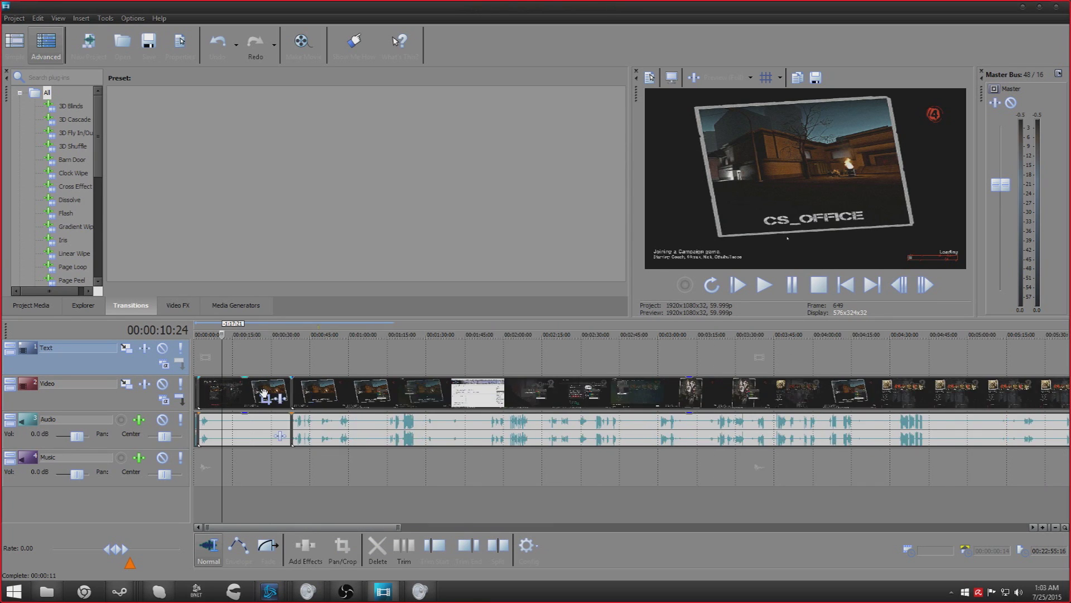
pyautogui.scroll(-4, 264, 395)
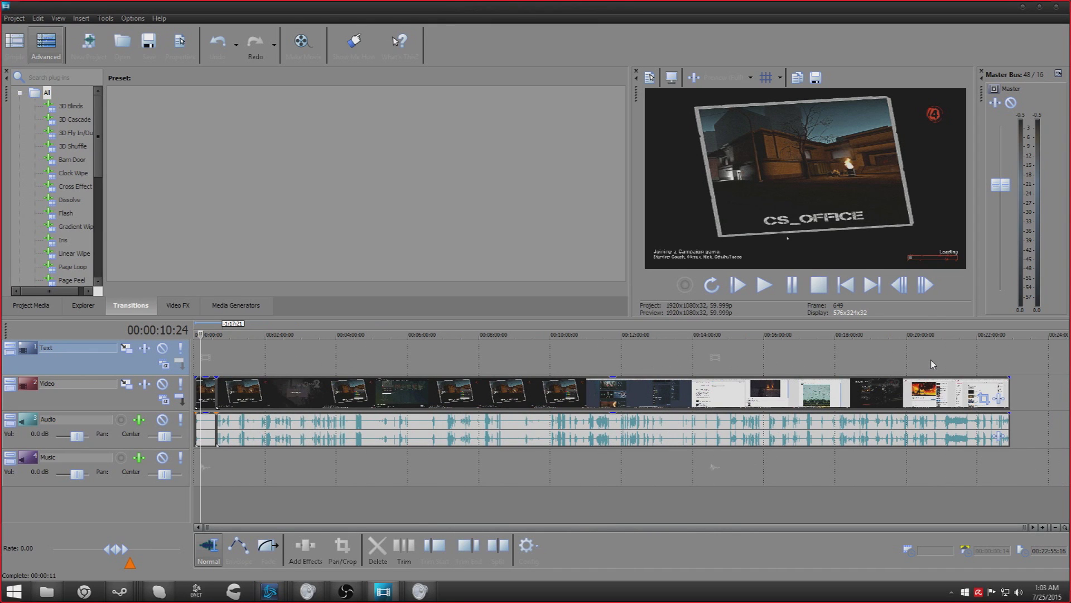
pyautogui.scroll(2, 294, 385)
pyautogui.scroll(7, 294, 385)
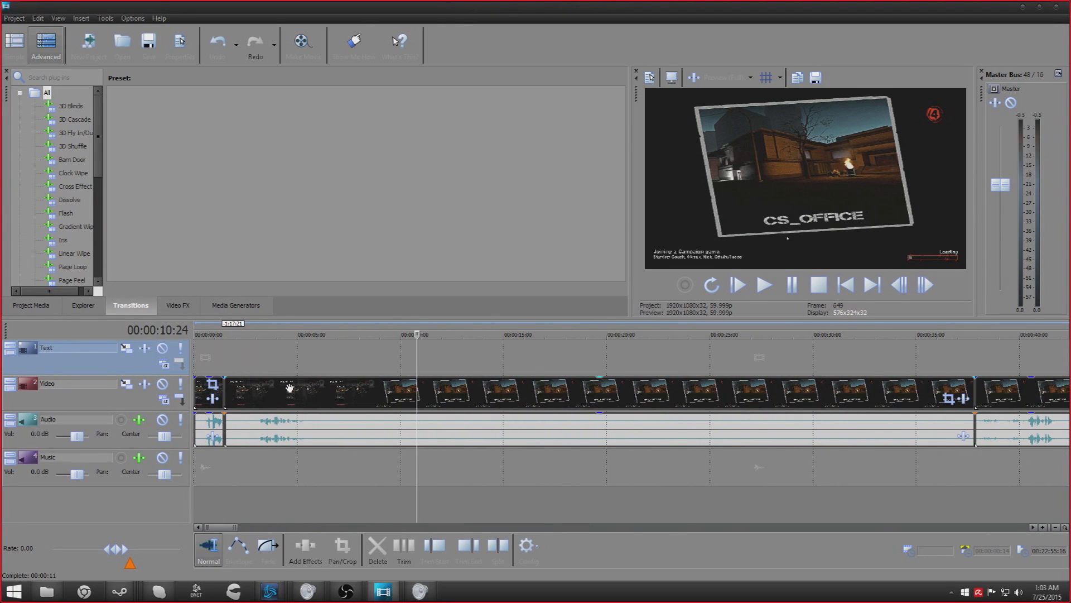
pyautogui.click(301, 391)
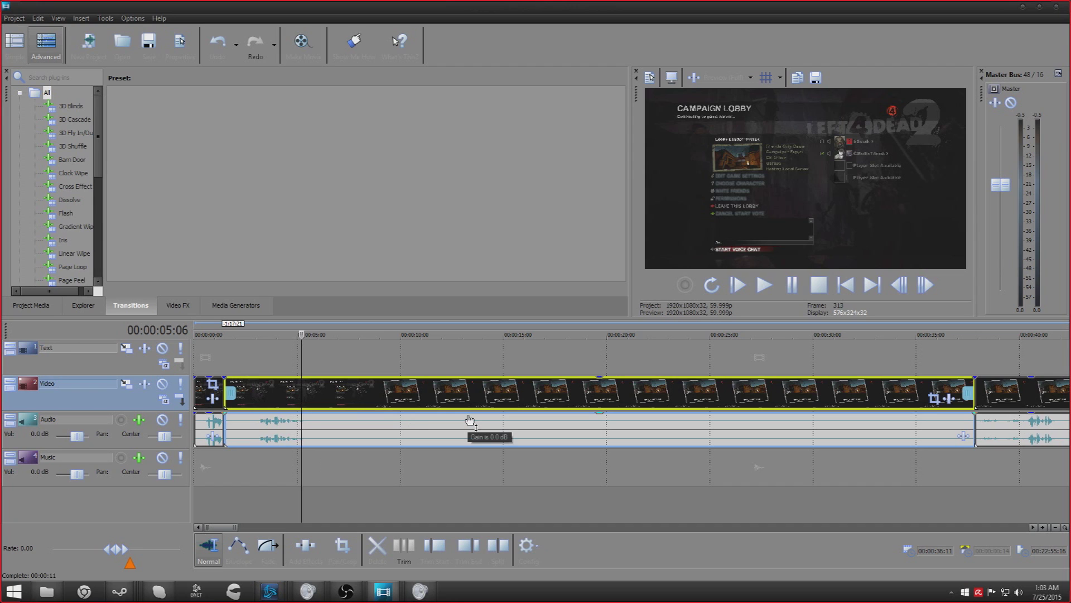
pyautogui.press('Delete')
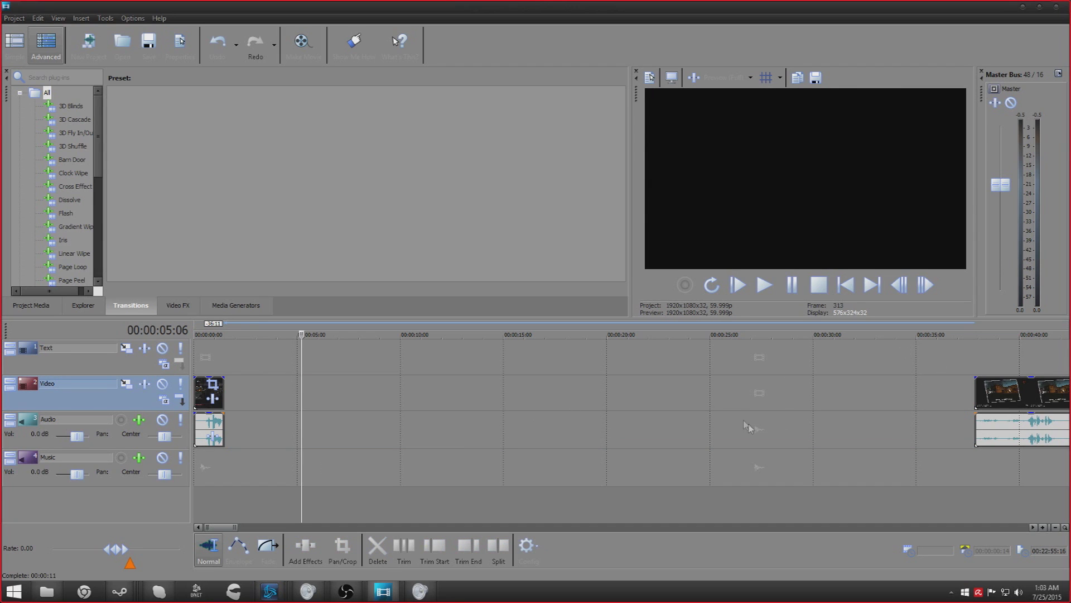
pyautogui.press('space')
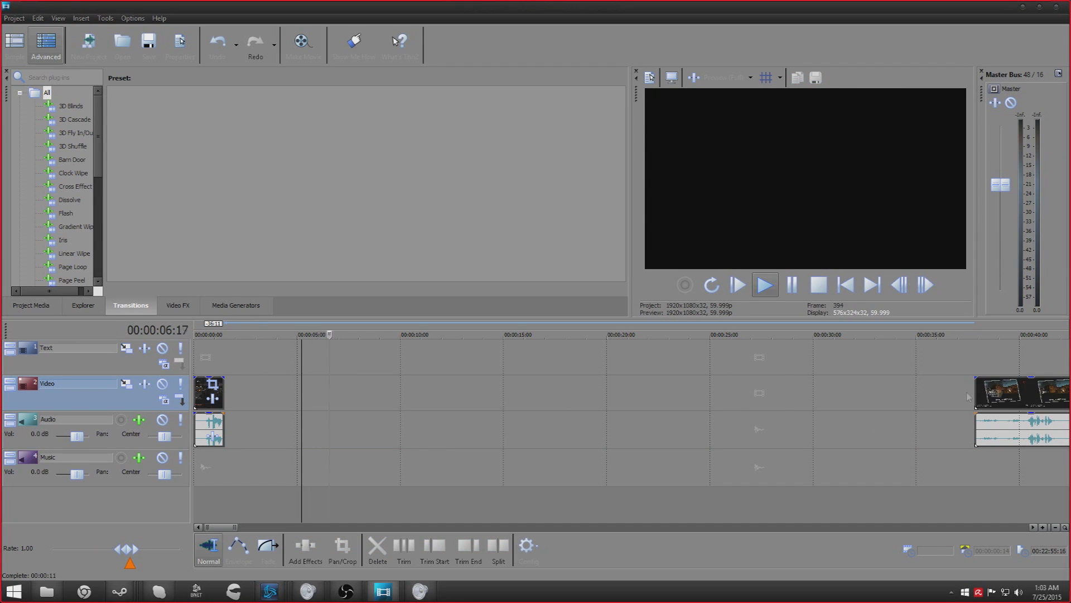
# - Close the gap by moving the remaining video and audio against the first clip, and play the joined cut from the start
pyautogui.press('space')
pyautogui.moveTo(1005, 391); pyautogui.dragTo(262, 385)
pyautogui.click(339, 349)
pyautogui.hotkey('ctrl', 'Home')
pyautogui.press('space')
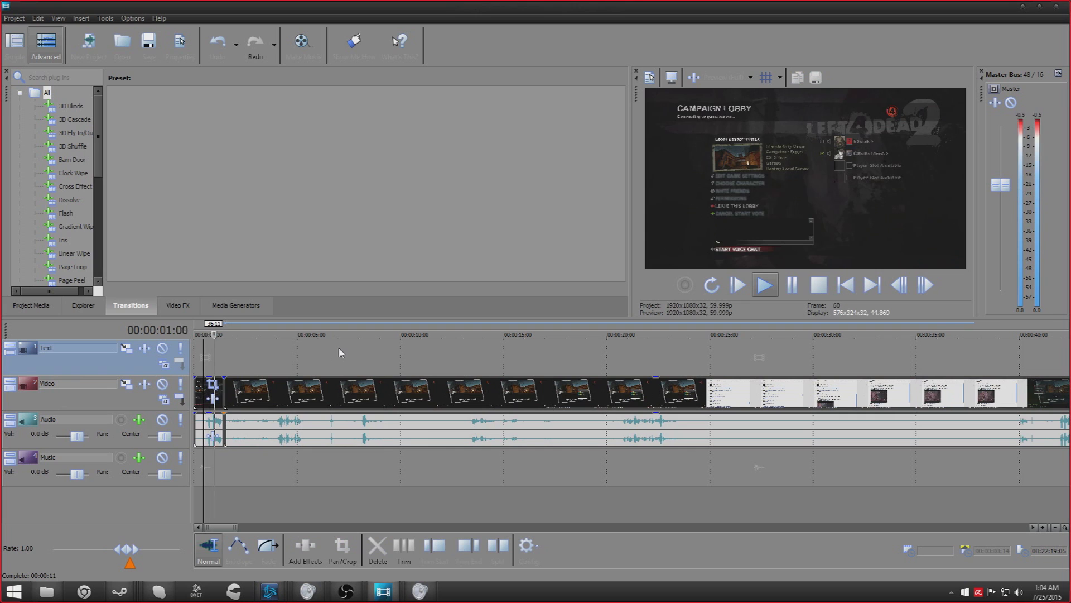
pyautogui.press('space')
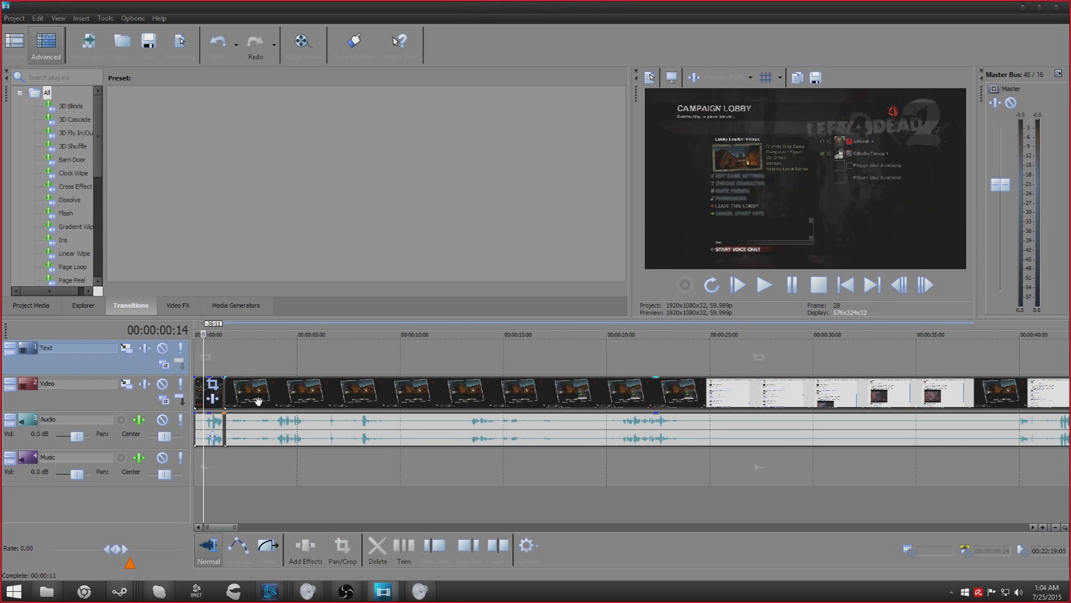
# - Separate the second clip from the first and use the Fade tool to give its video a fade-in of about 00:00:00:20
pyautogui.click(255, 399)
pyautogui.moveTo(255, 399); pyautogui.dragTo(291, 399)
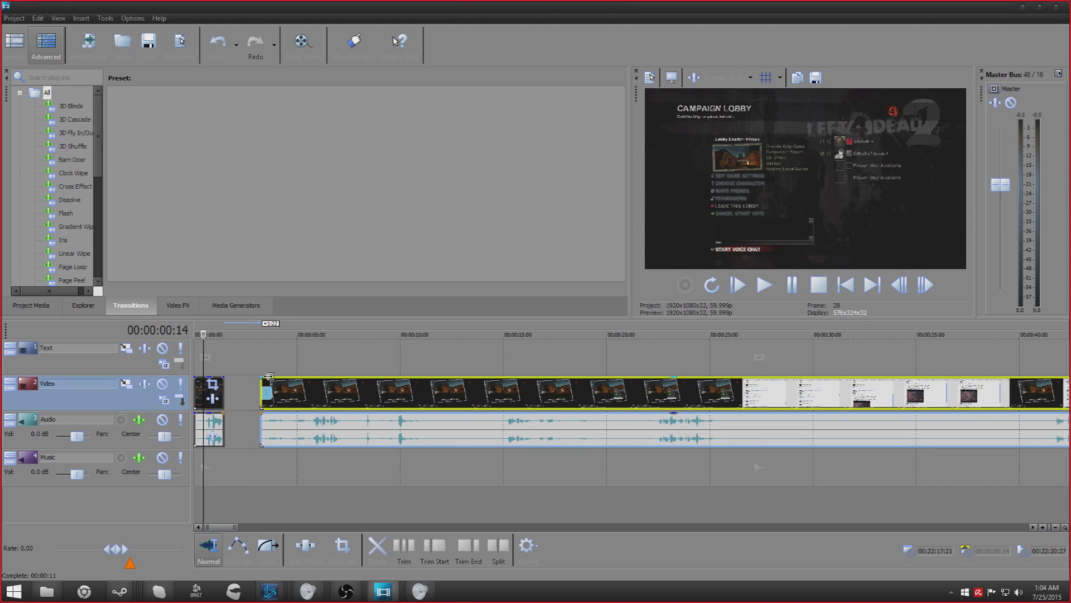
pyautogui.click(269, 550)
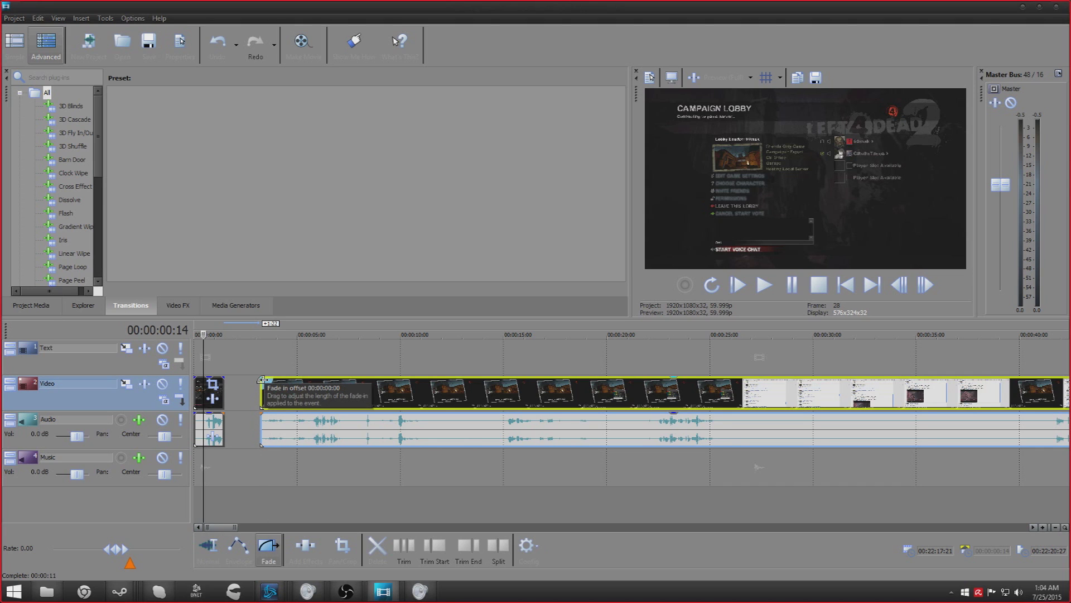
pyautogui.scroll(3, 261, 380)
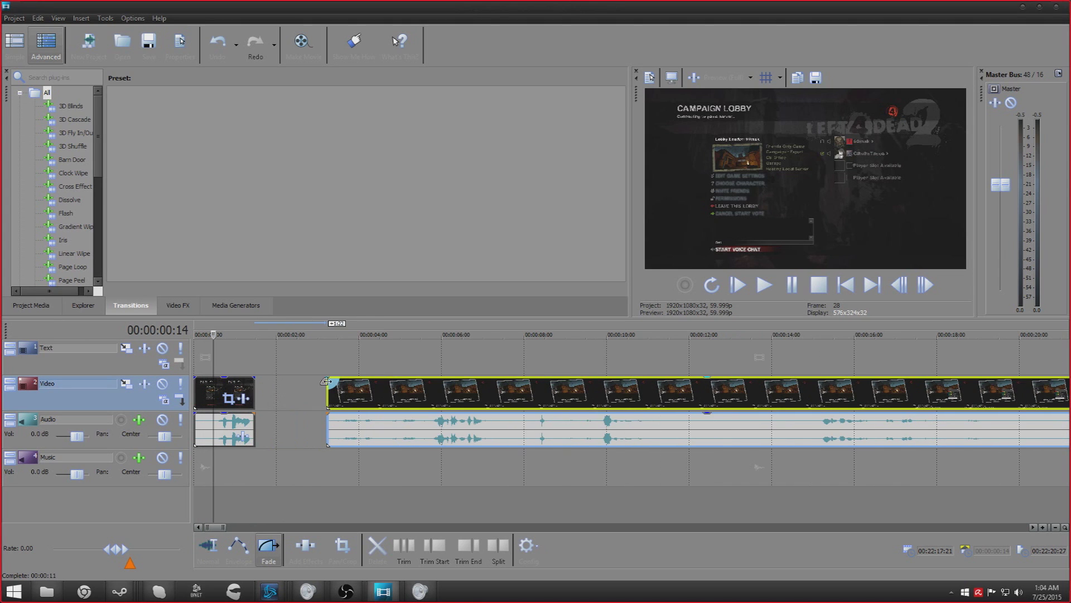
pyautogui.moveTo(327, 378); pyautogui.dragTo(371, 384)
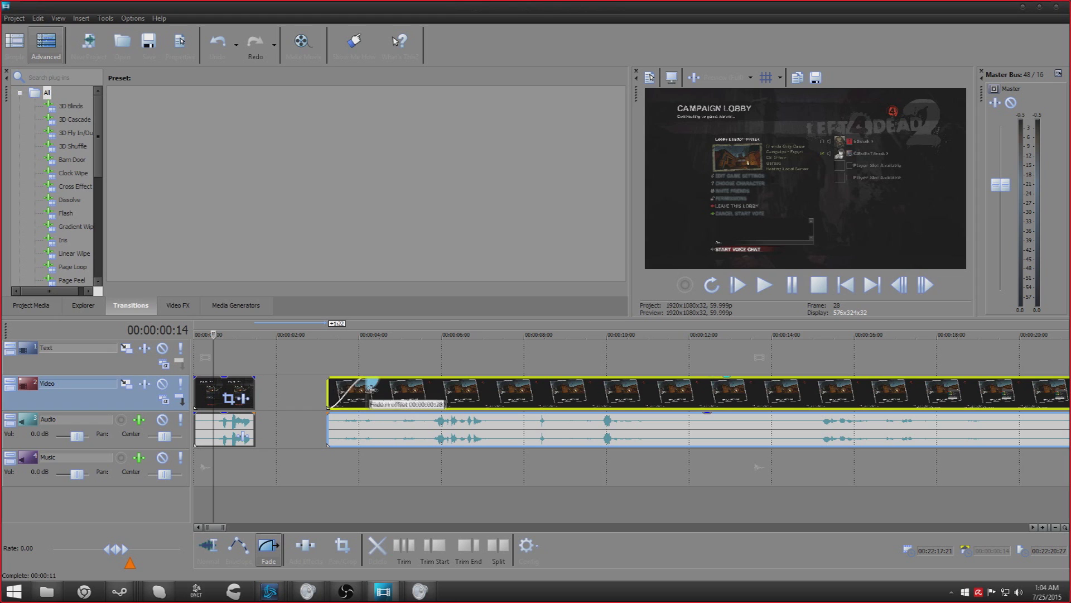
# - Overlap the second clip with the end of the first, widening the crossfade to 1:00, and play through the transition
pyautogui.moveTo(451, 397); pyautogui.dragTo(366, 406)
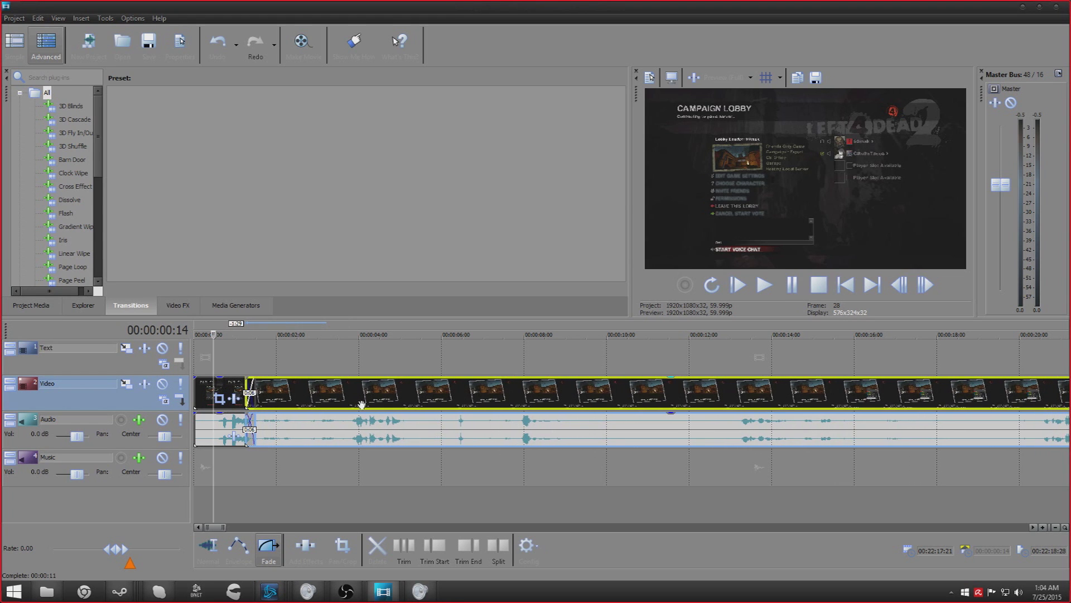
pyautogui.press('space')
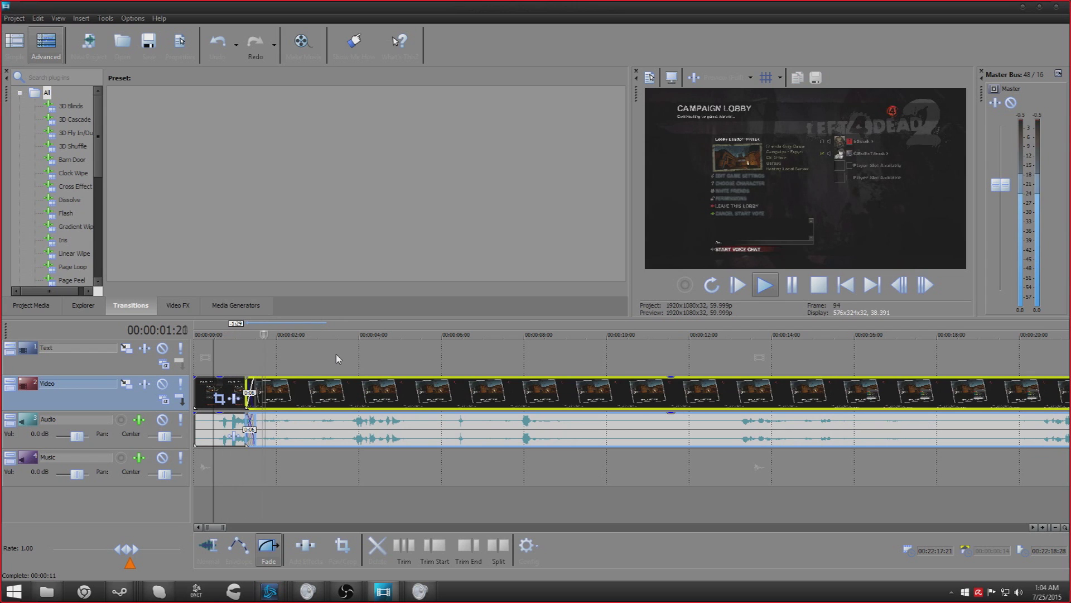
pyautogui.press('space')
pyautogui.moveTo(308, 400); pyautogui.dragTo(277, 400)
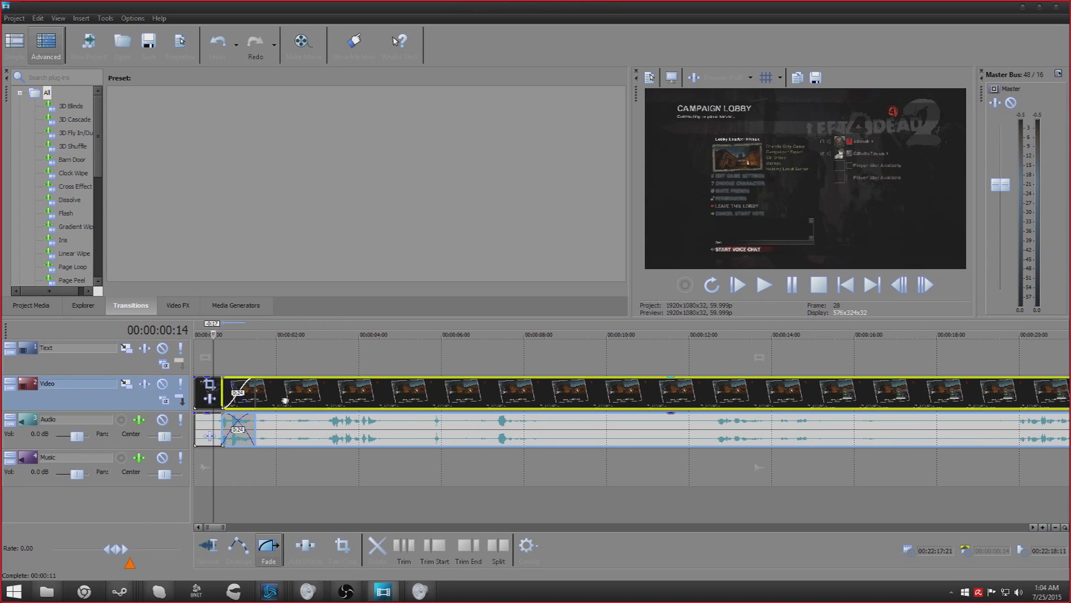
pyautogui.press('space')
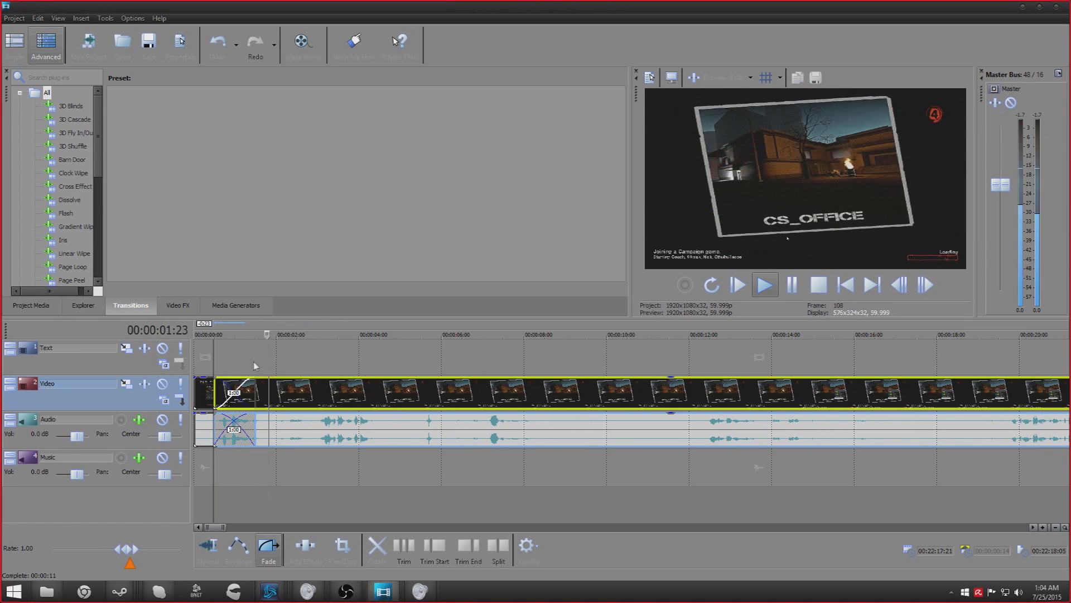
pyautogui.click(253, 366)
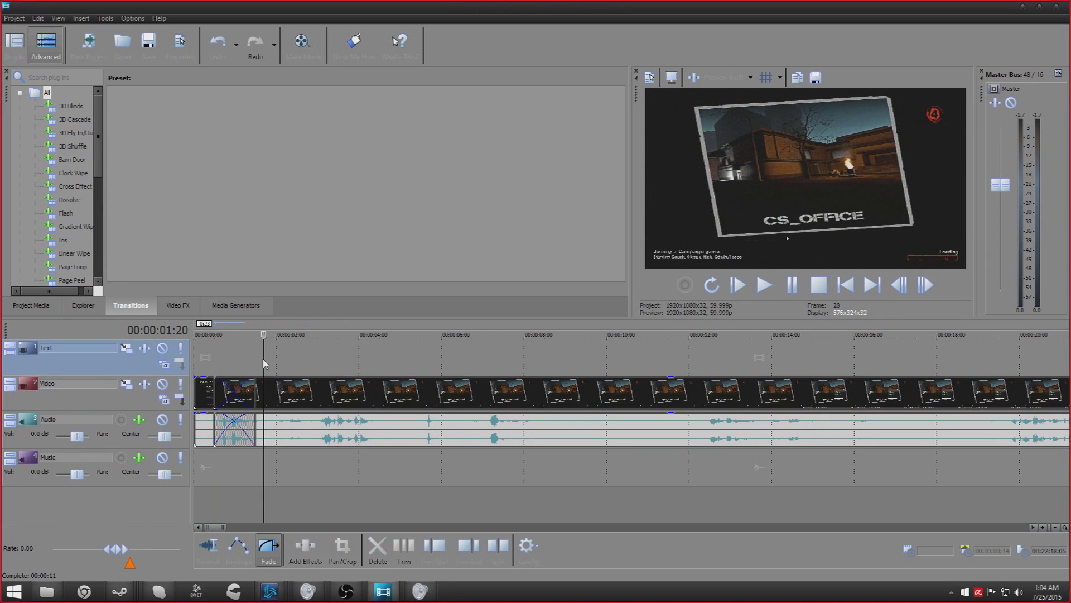
pyautogui.press('space')
# - Pull the overlapping clips apart, return to the Normal edit tool, and butt the second clip against the first clip's end
pyautogui.moveTo(295, 396); pyautogui.dragTo(400, 396)
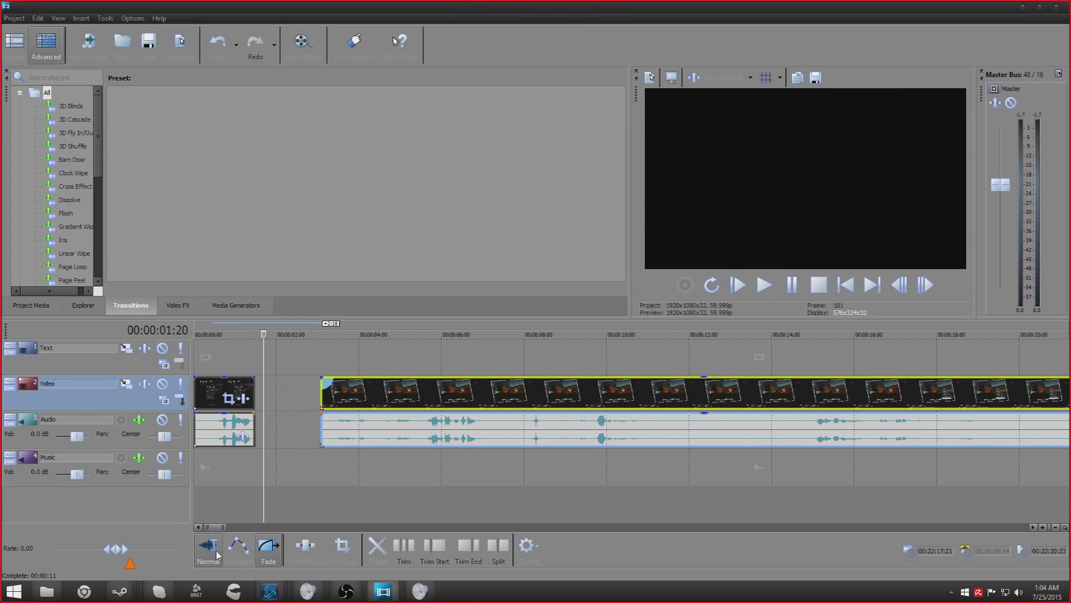
pyautogui.click(218, 554)
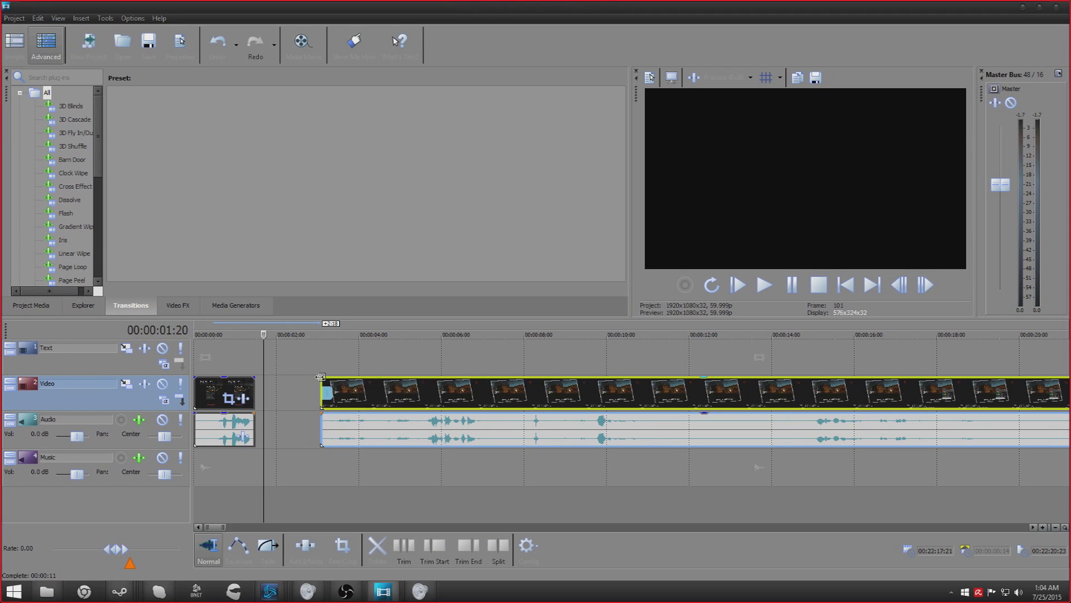
pyautogui.click(428, 360)
pyautogui.moveTo(449, 415); pyautogui.dragTo(381, 408)
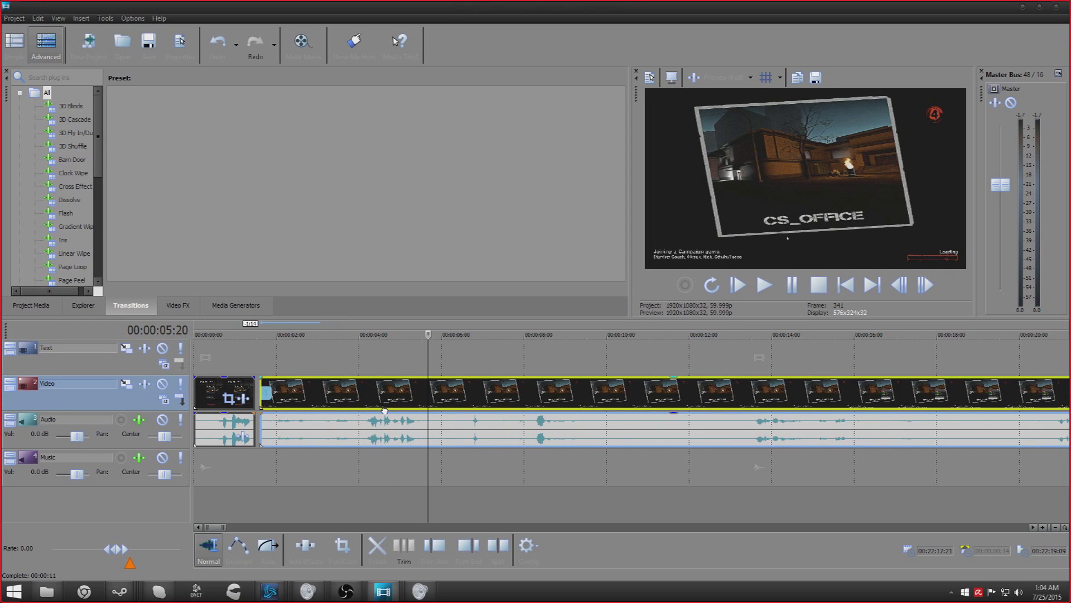
# - Play from the cut at 00:00:01:14 and split the second clip's video and audio at 00:00:04:01
pyautogui.click(256, 356)
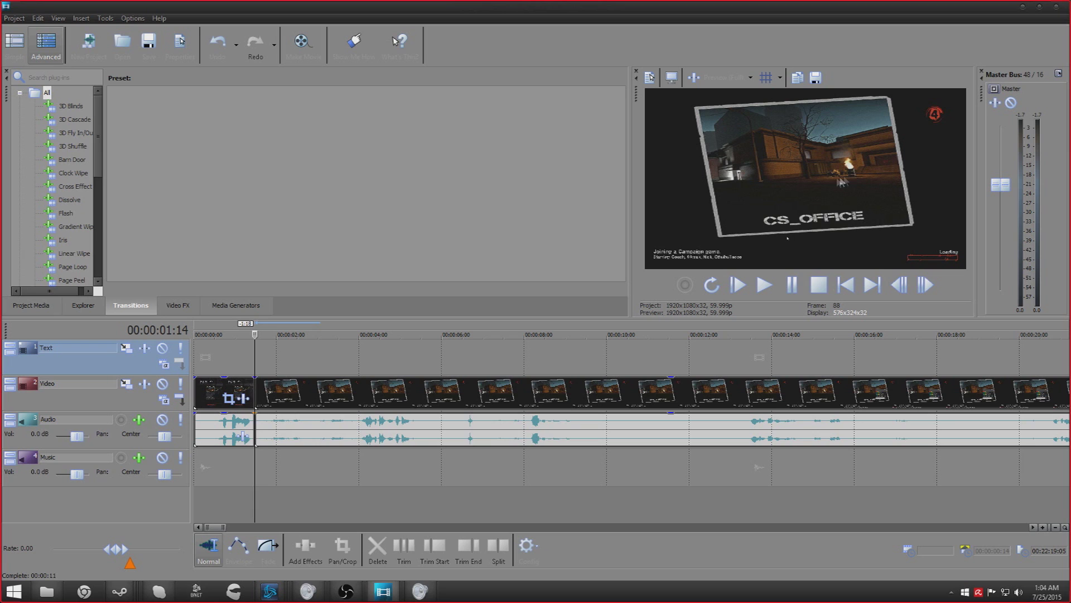
pyautogui.press('space')
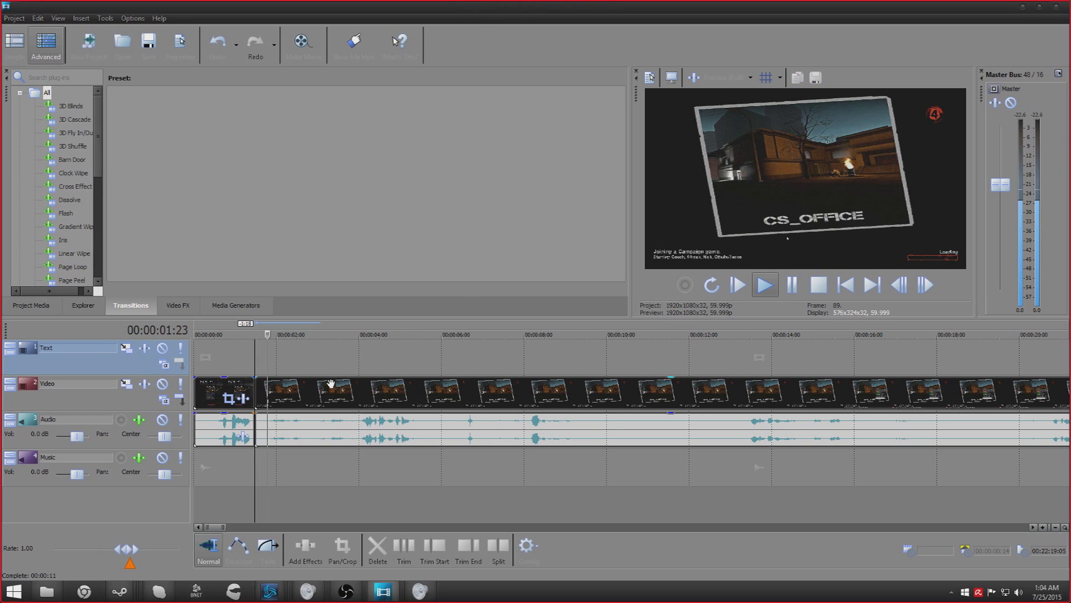
pyautogui.click(351, 394)
pyautogui.press('Return')
pyautogui.press('s')
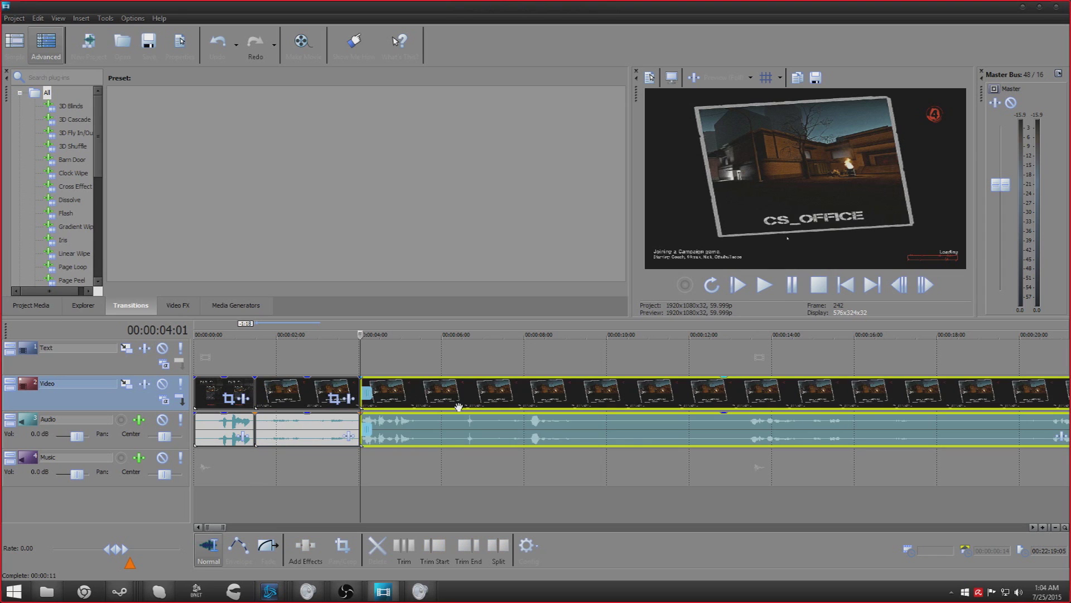
# - Move the long remaining segment about 21 seconds later on the timeline and place the cursor at 00:00:01:14
pyautogui.click(452, 394)
pyautogui.scroll(-5, 452, 394)
pyautogui.moveTo(338, 420); pyautogui.dragTo(501, 420)
pyautogui.click(207, 368)
pyautogui.scroll(8, 208, 368)
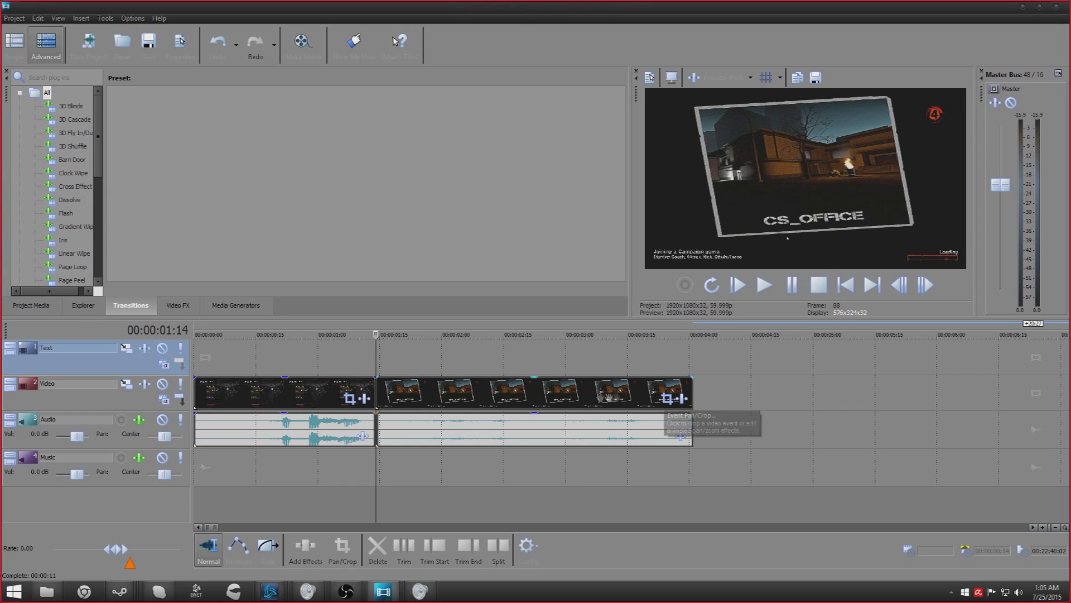
# - Open the Event Pan/Crop settings for the short second video clip starting at 00:00:01:14
pyautogui.click(457, 391)
pyautogui.rightClick(456, 391)
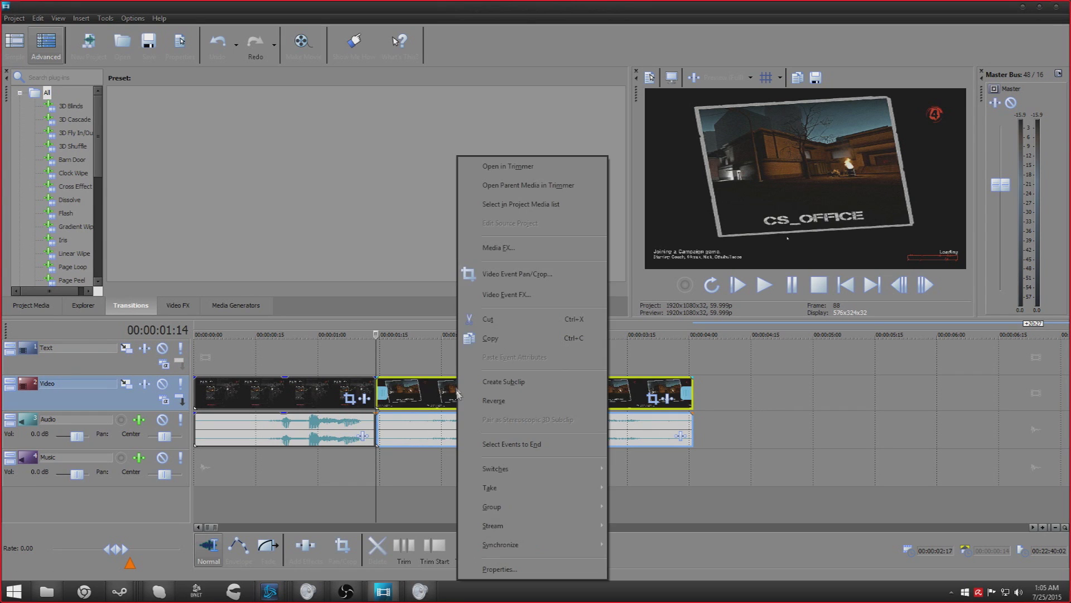
pyautogui.click(534, 229)
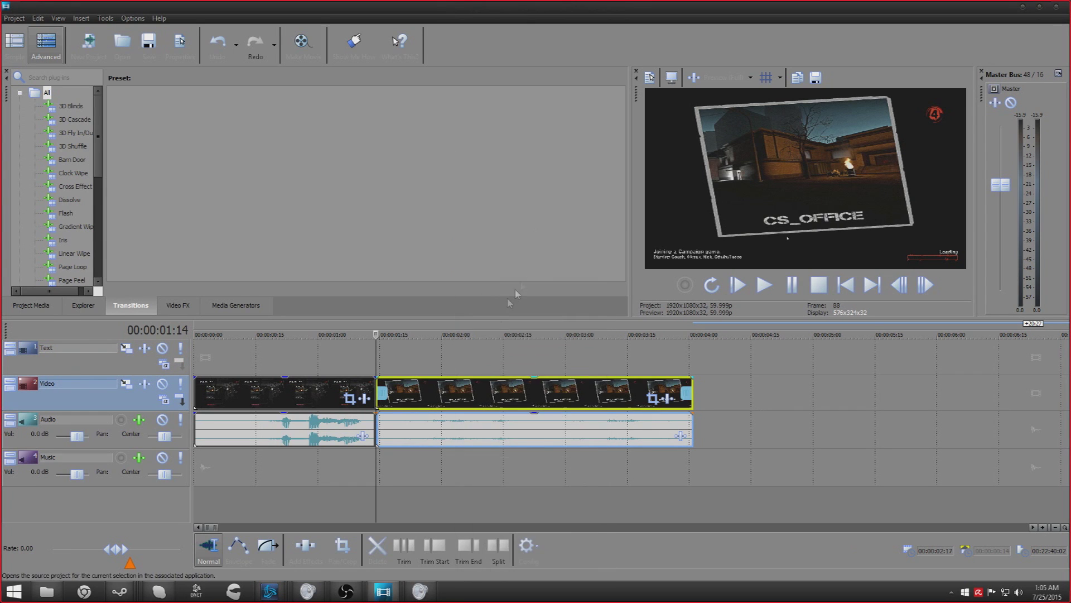
pyautogui.rightClick(459, 397)
pyautogui.click(547, 274)
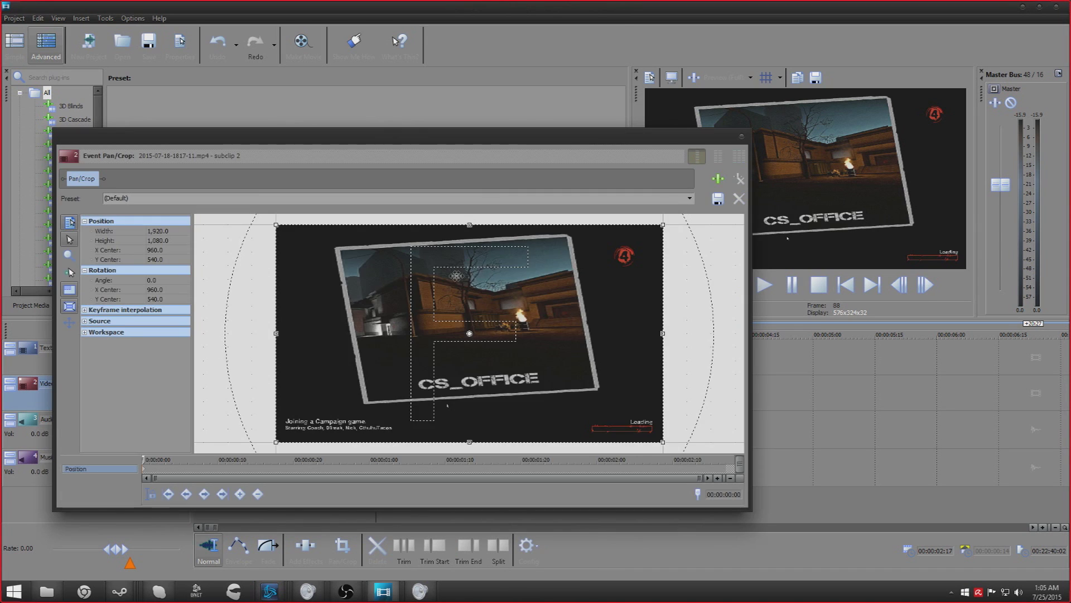
# - At keyframe time 00:00:02:16, move the crop frame to X center -530.2, Y center 288.3, and preview the clip near its end
pyautogui.scroll(-1, 435, 320)
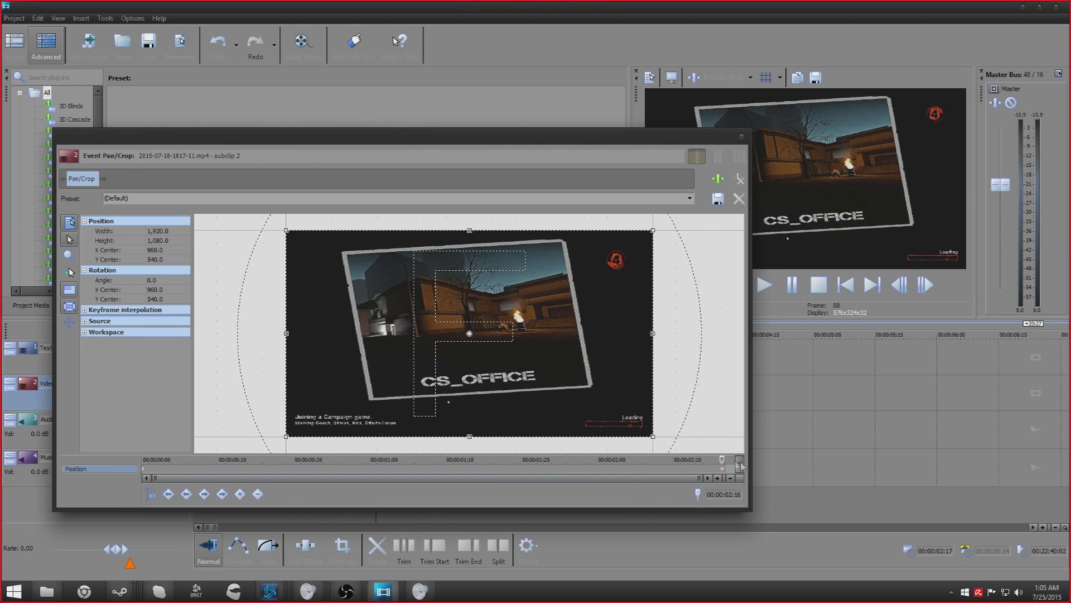
pyautogui.scroll(-4, 389, 277)
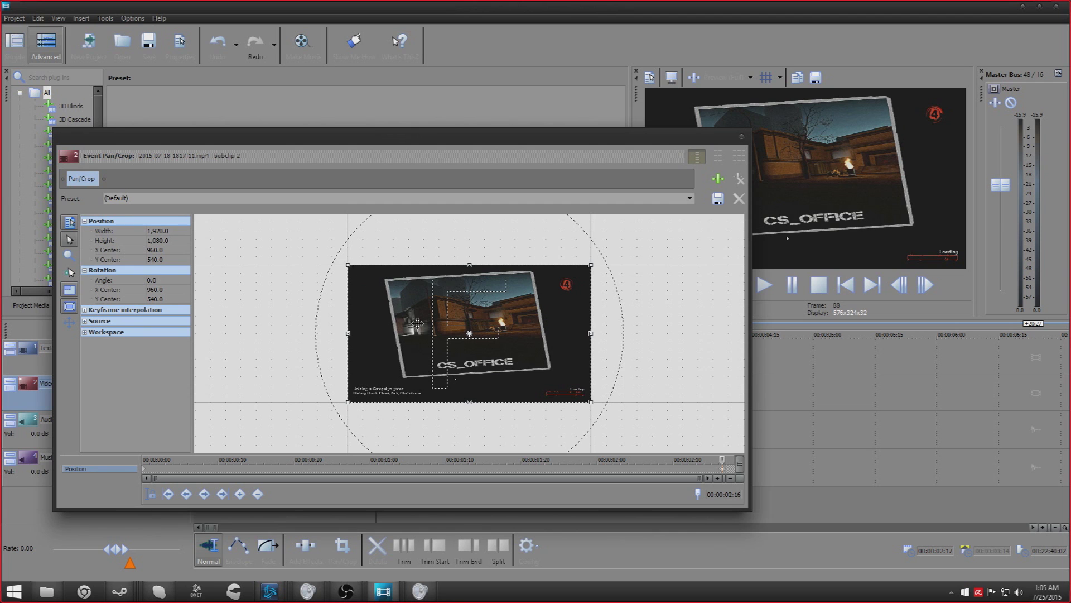
pyautogui.scroll(-3, 417, 322)
pyautogui.moveTo(480, 317); pyautogui.dragTo(348, 296)
pyautogui.moveTo(618, 139); pyautogui.dragTo(83, 141)
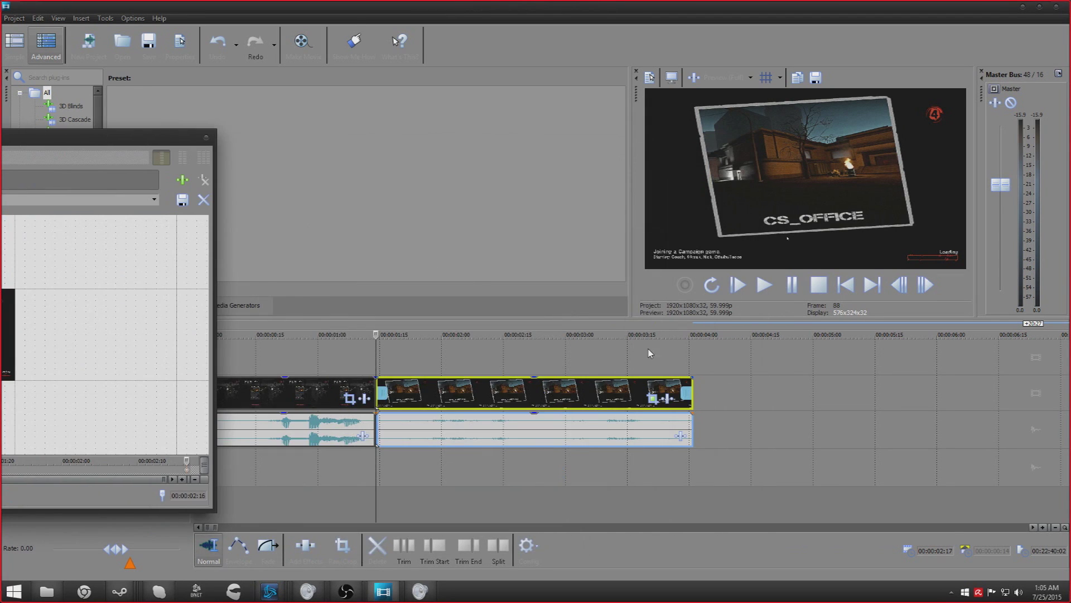
pyautogui.click(677, 354)
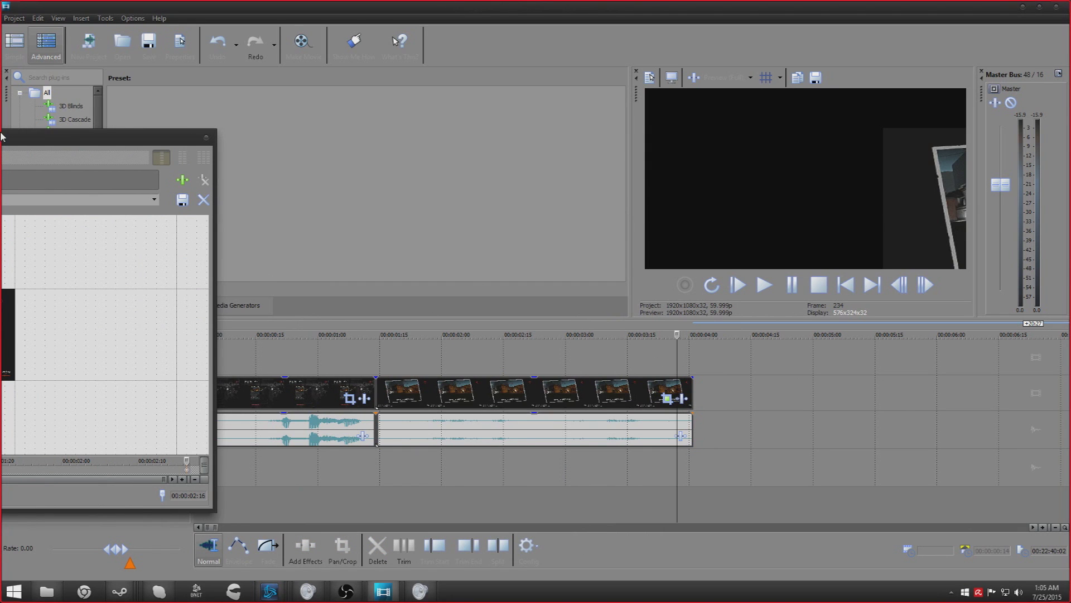
pyautogui.moveTo(82, 147); pyautogui.dragTo(488, 109)
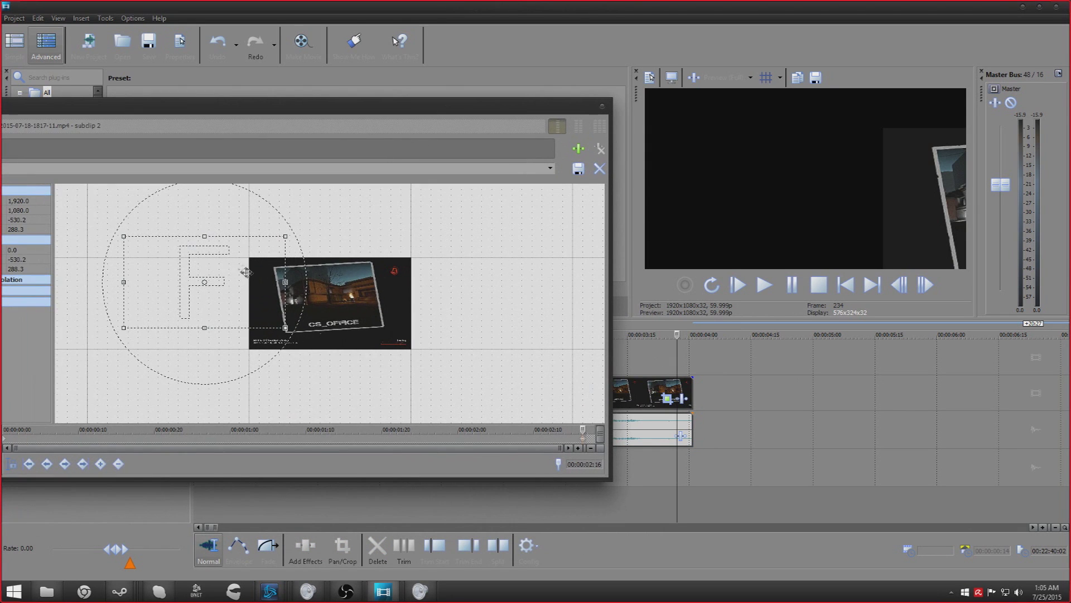
# - Restore the crop frame to its default position, centred at 960.0, 540.0
pyautogui.moveTo(270, 283); pyautogui.dragTo(362, 283)
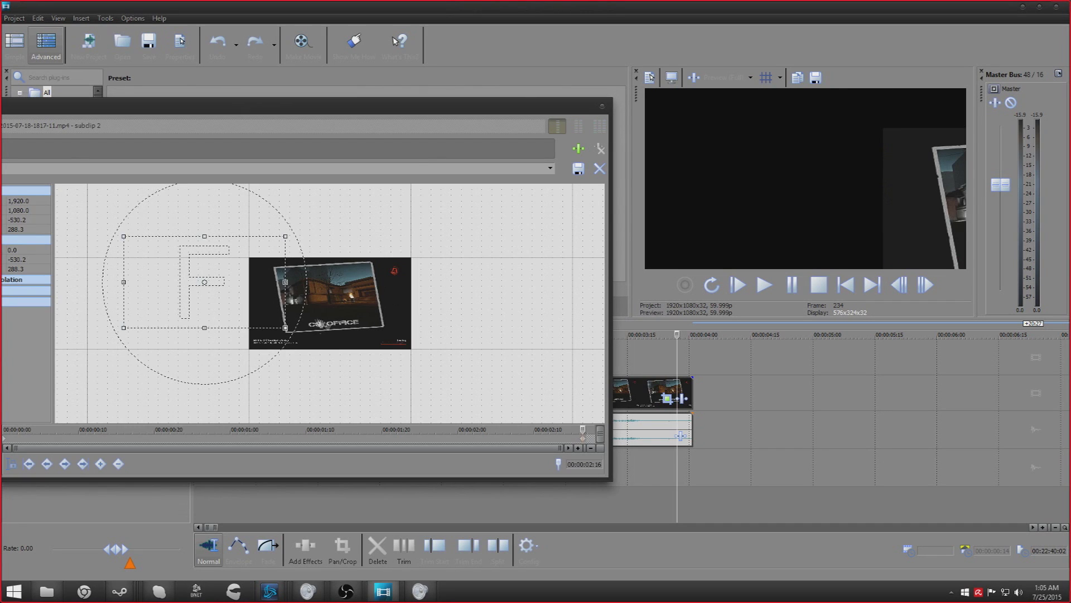
pyautogui.rightClick(357, 322)
pyautogui.click(390, 337)
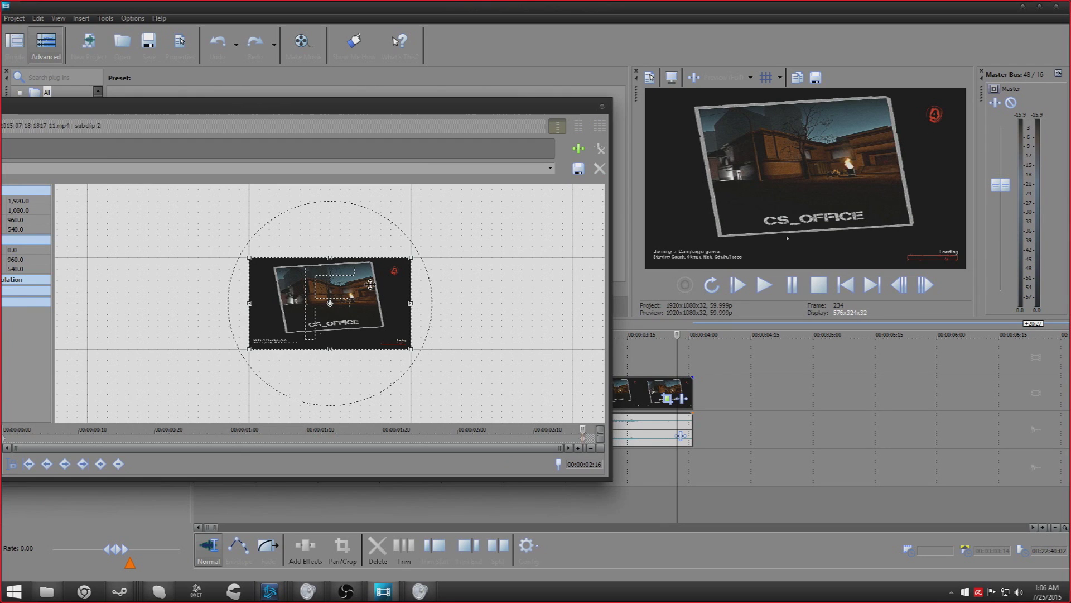
# - Shrink the crop frame to about 221.0 × 124.3 around the fire in the picture, and undo the crop
pyautogui.scroll(-4, 370, 284)
pyautogui.scroll(4, 370, 285)
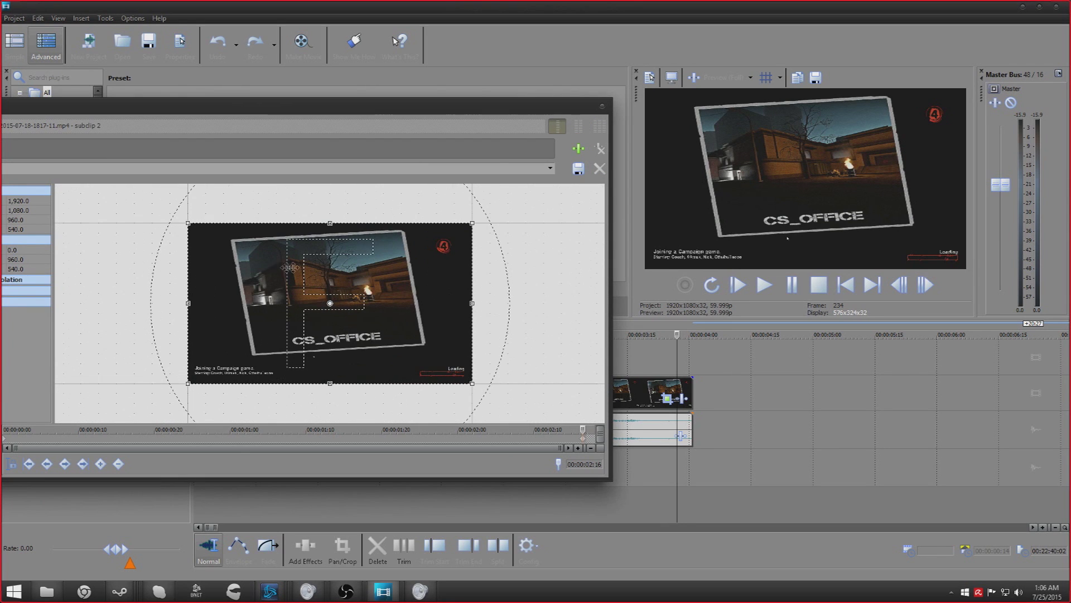
pyautogui.moveTo(187, 224); pyautogui.dragTo(375, 298)
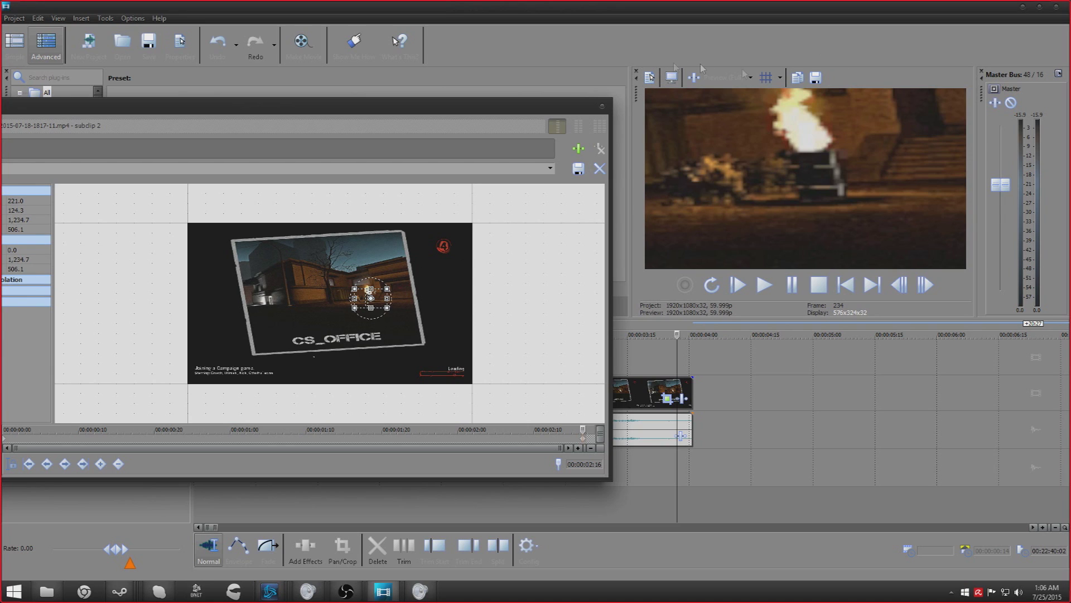
pyautogui.hotkey('ctrl', 'z')
pyautogui.hotkey('ctrl', 'z')
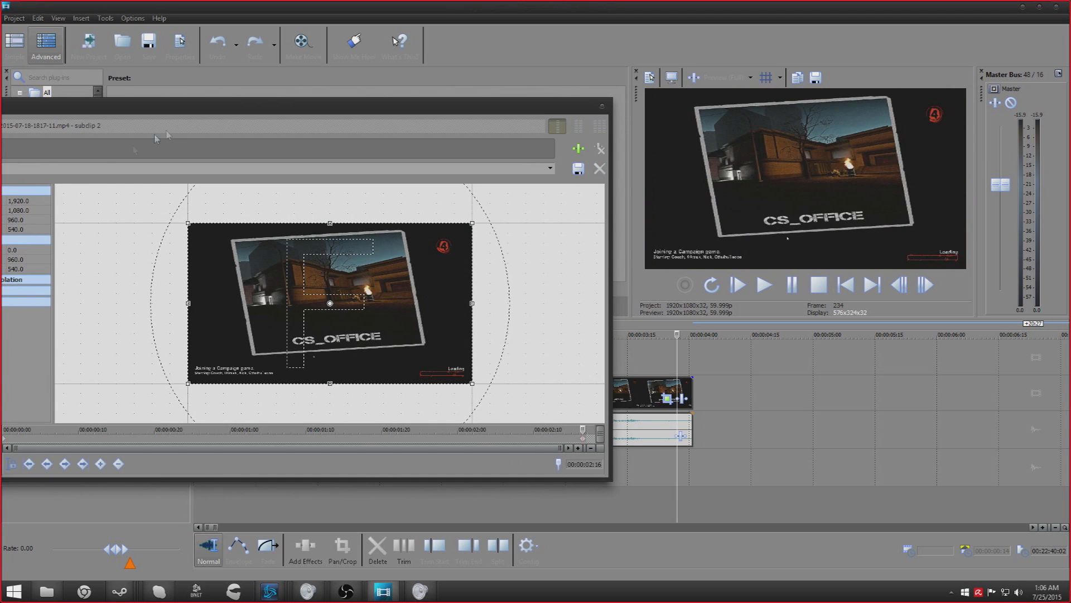
# - Turn off the aspect ratio lock and resize the crop frame to about 540.7 × 476.6, centred at 960.0, 540.0
pyautogui.moveTo(166, 109); pyautogui.dragTo(496, 108)
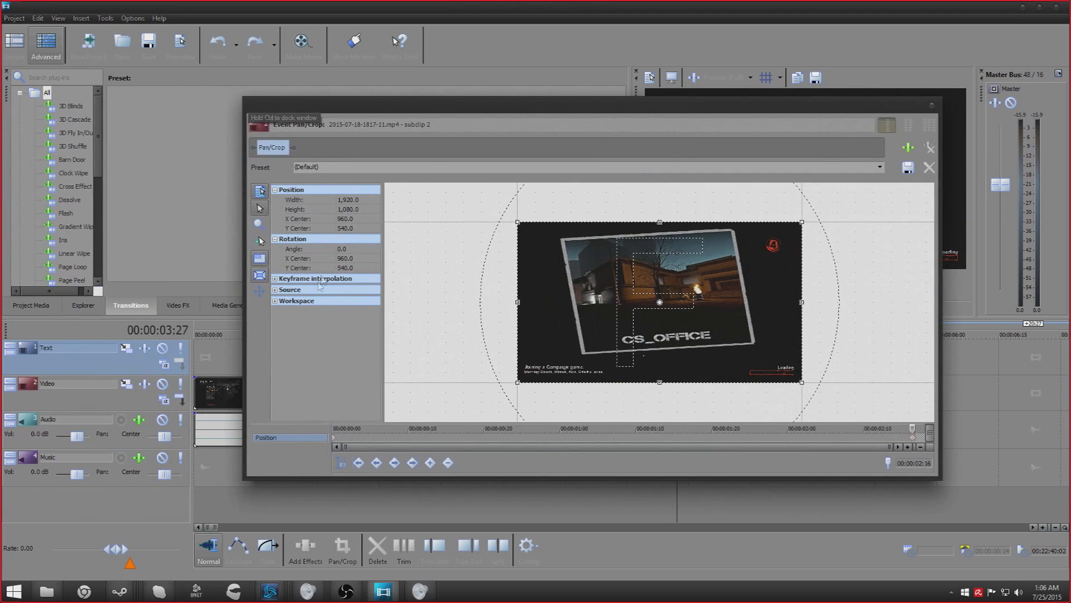
pyautogui.click(263, 261)
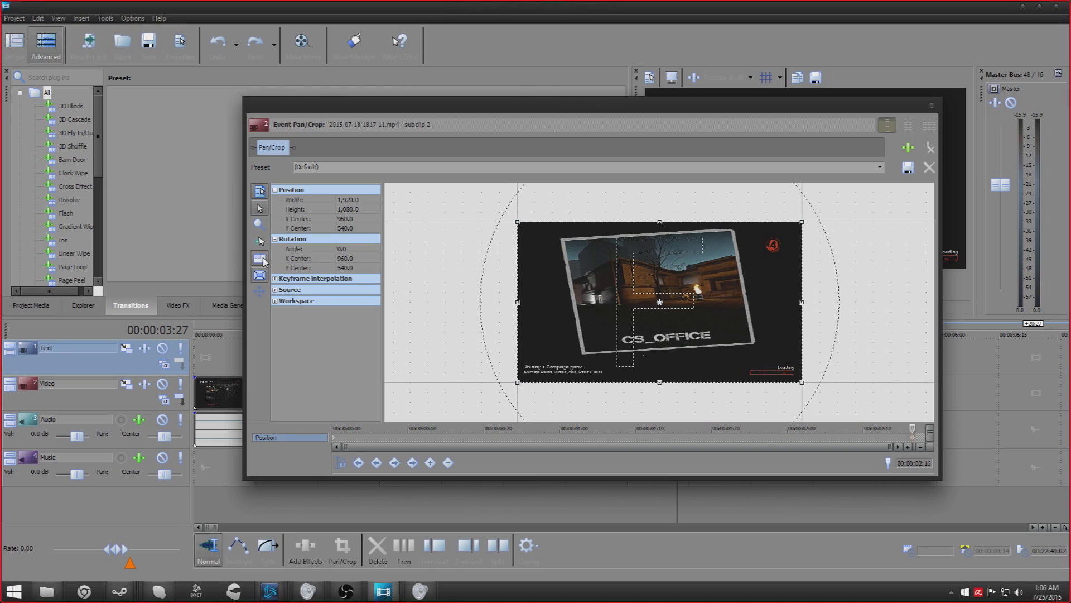
pyautogui.scroll(-3, 689, 228)
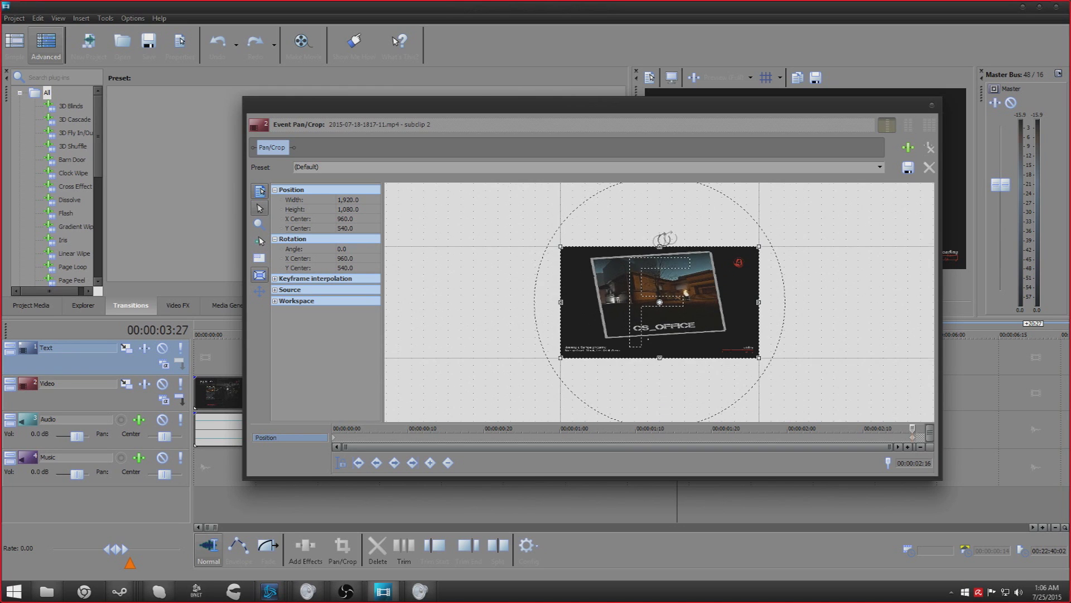
pyautogui.moveTo(657, 247)
pyautogui.mouseDown()
pyautogui.moveTo(658, 225)
pyautogui.moveTo(657, 262)
pyautogui.moveTo(656, 217)
pyautogui.moveTo(659, 250)
pyautogui.mouseUp()
pyautogui.moveTo(563, 250); pyautogui.dragTo(631, 277)
pyautogui.moveTo(692, 108); pyautogui.dragTo(508, 91)
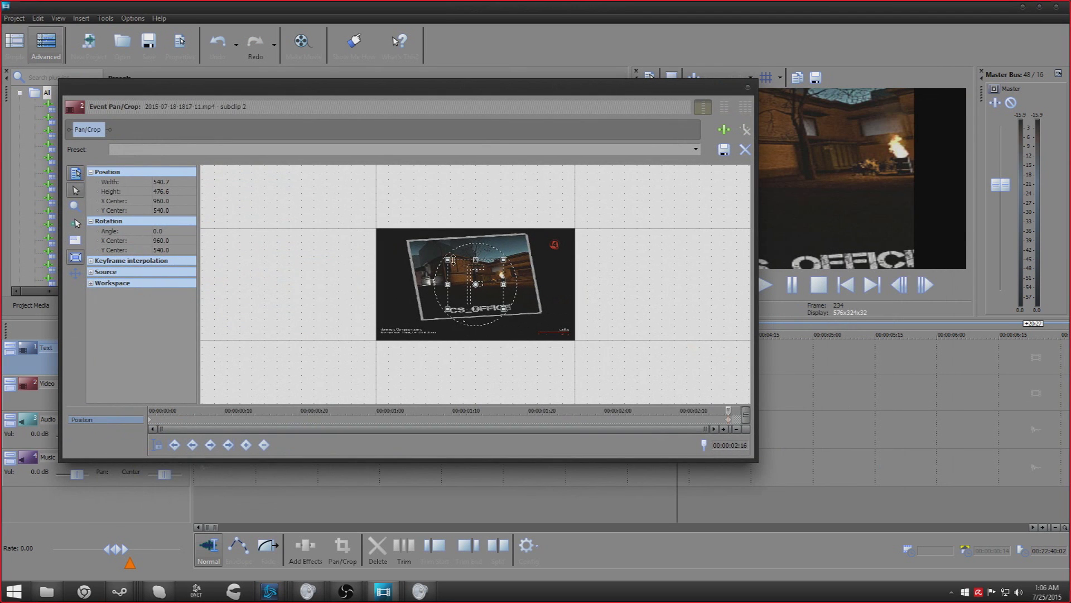
# - Resize the crop frame again, move the Event Pan/Crop window clear of the video preview, and undo the crop
pyautogui.moveTo(448, 259); pyautogui.dragTo(514, 264)
pyautogui.moveTo(632, 94); pyautogui.dragTo(460, 76)
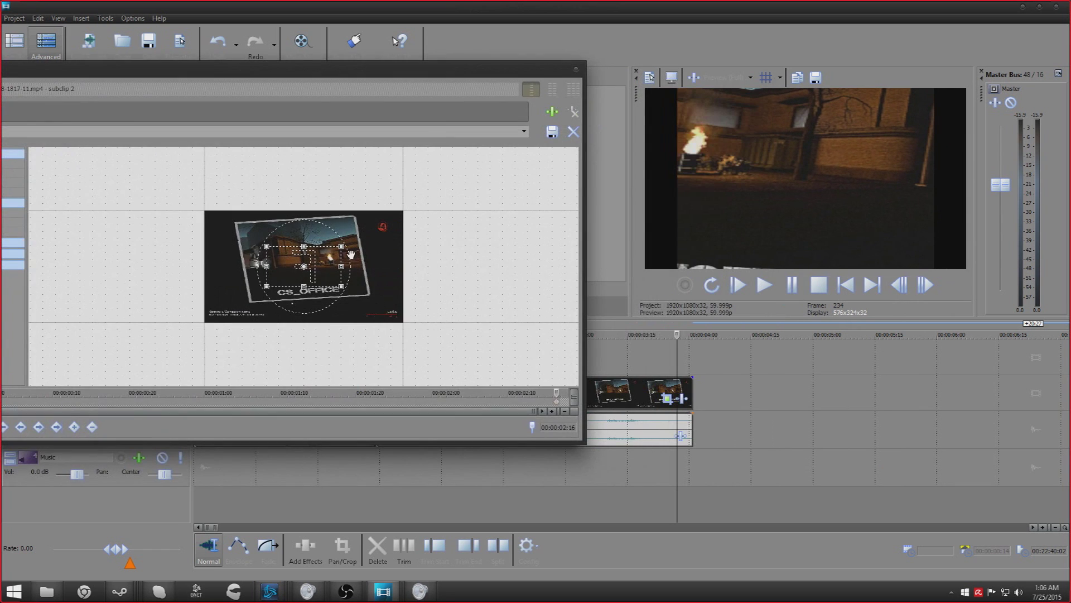
pyautogui.hotkey('ctrl', 'z')
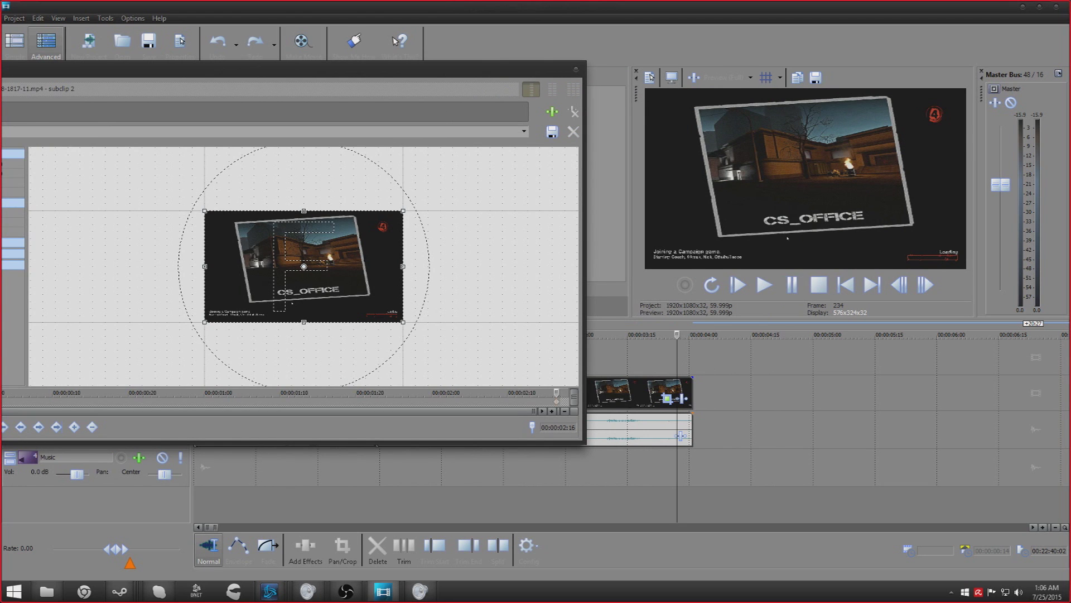
# - Crop the picture to a small frame around the fire, close Event Pan/Crop, and preview the second clip from its start
pyautogui.moveTo(206, 211); pyautogui.dragTo(509, 377)
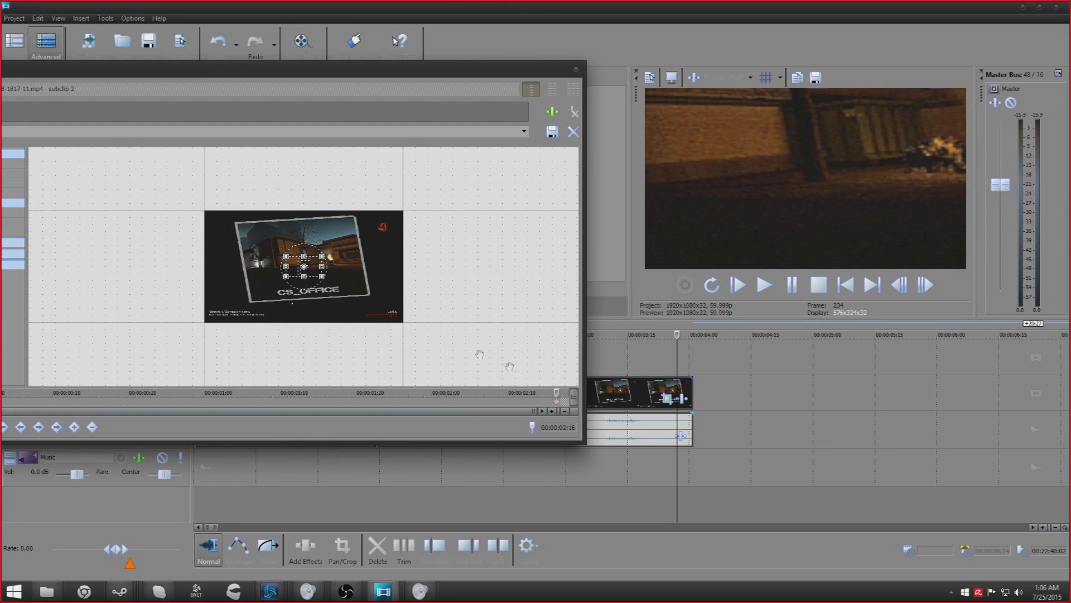
pyautogui.moveTo(313, 265); pyautogui.dragTo(336, 261)
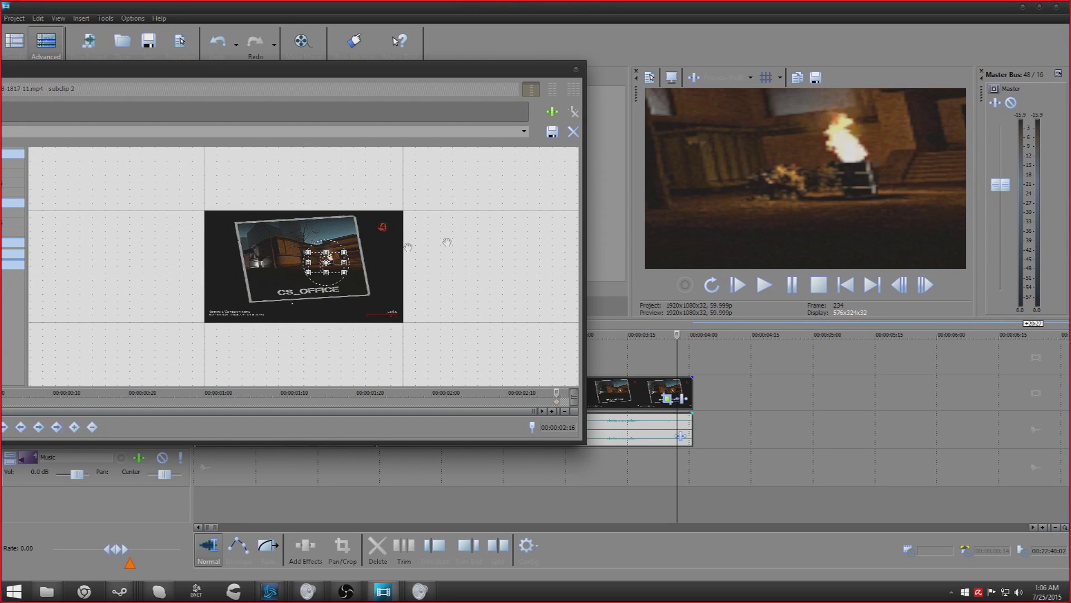
pyautogui.click(573, 74)
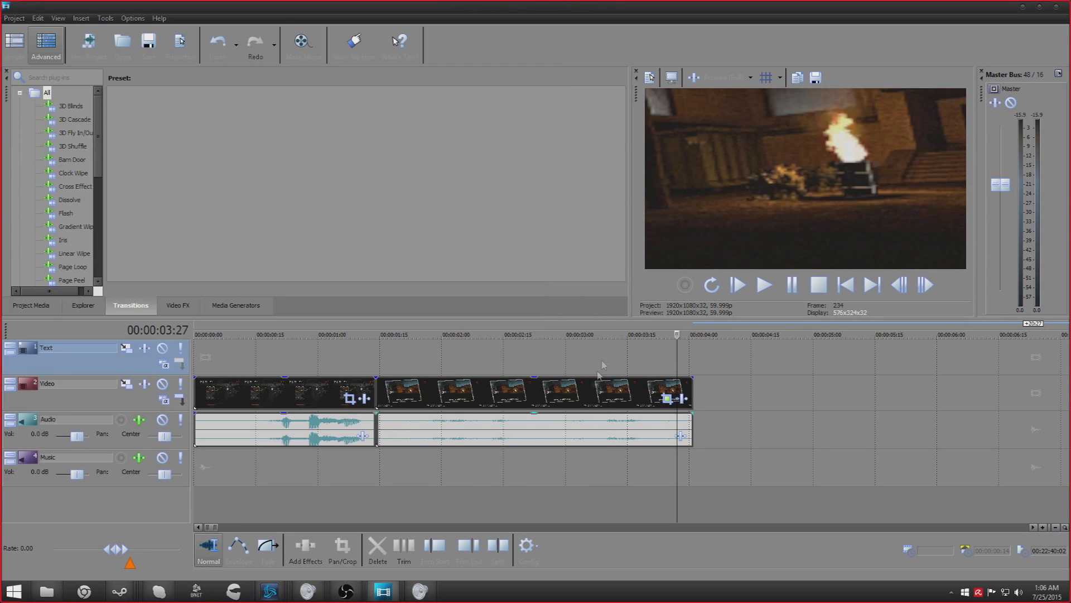
pyautogui.click(376, 364)
pyautogui.press('space')
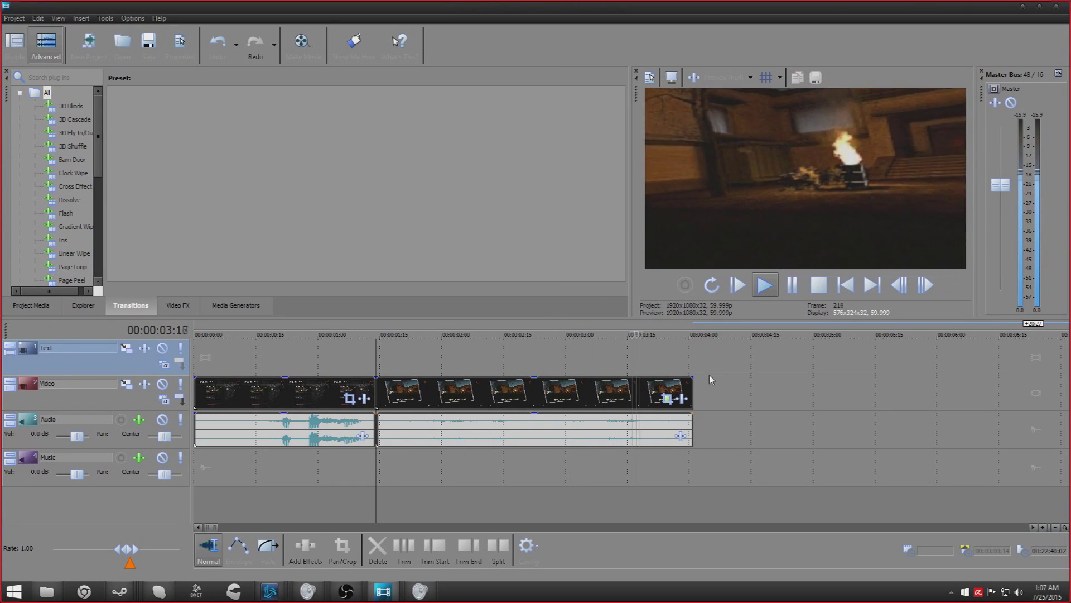
# - Move the remaining footage earlier on the timeline so it starts right at the end of the zoomed clip
pyautogui.scroll(-5, 695, 368)
pyautogui.scroll(-2, 633, 384)
pyautogui.moveTo(669, 400); pyautogui.dragTo(345, 401)
pyautogui.click(240, 357)
pyautogui.scroll(2, 398, 405)
pyautogui.scroll(4, 398, 406)
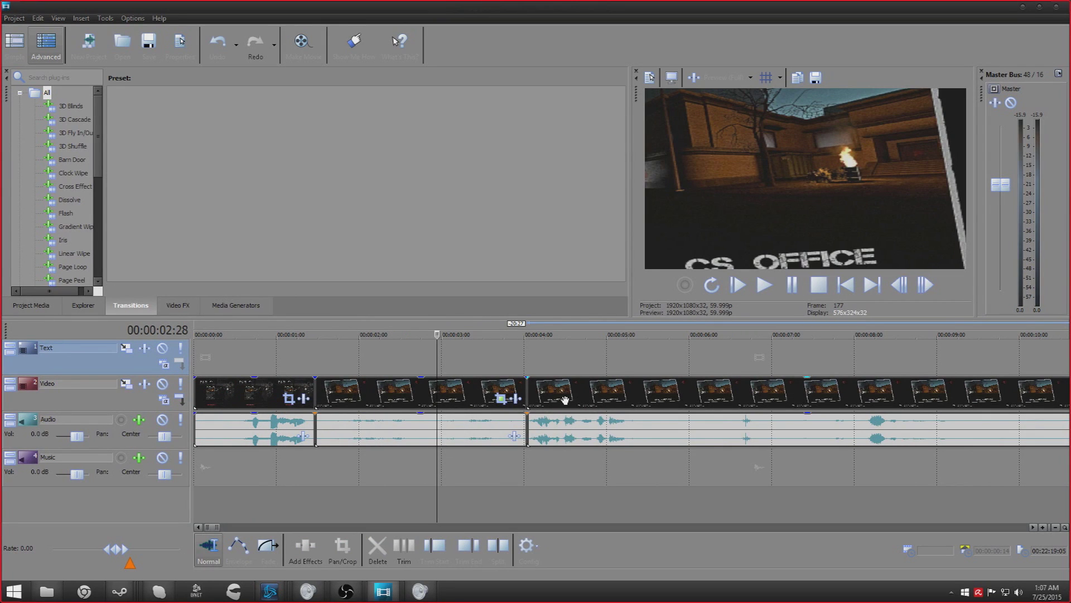
# - Move the remaining footage 10:26 later on the timeline, leaving a gap after the zoomed clip
pyautogui.scroll(-4, 565, 399)
pyautogui.click(369, 402)
pyautogui.press('Delete')
pyautogui.scroll(4, 363, 380)
pyautogui.moveTo(443, 391); pyautogui.dragTo(433, 413)
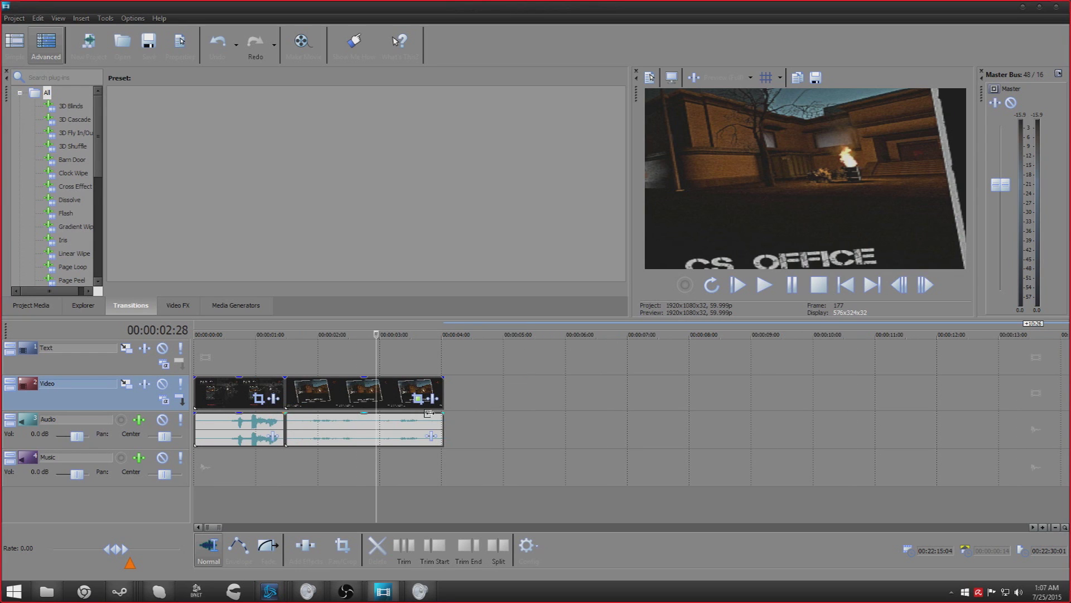
pyautogui.hotkey('ctrl', 'z')
pyautogui.scroll(-2, 413, 424)
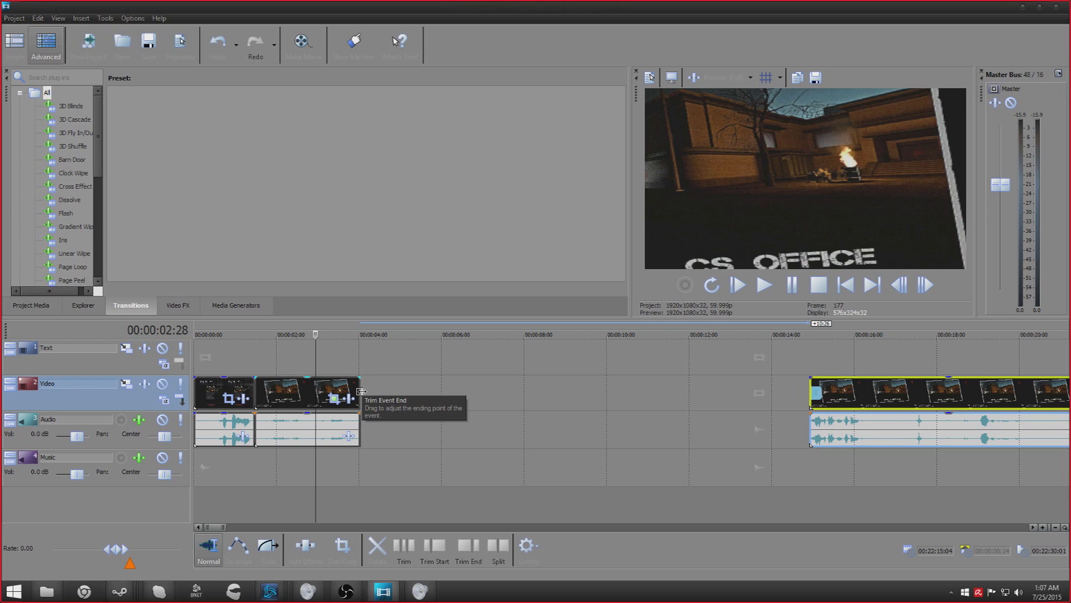
# - Extend the end of the zoomed clip to just before 00:00:09:00 and preview the zoom from its start and near its end
pyautogui.moveTo(361, 390); pyautogui.dragTo(568, 392)
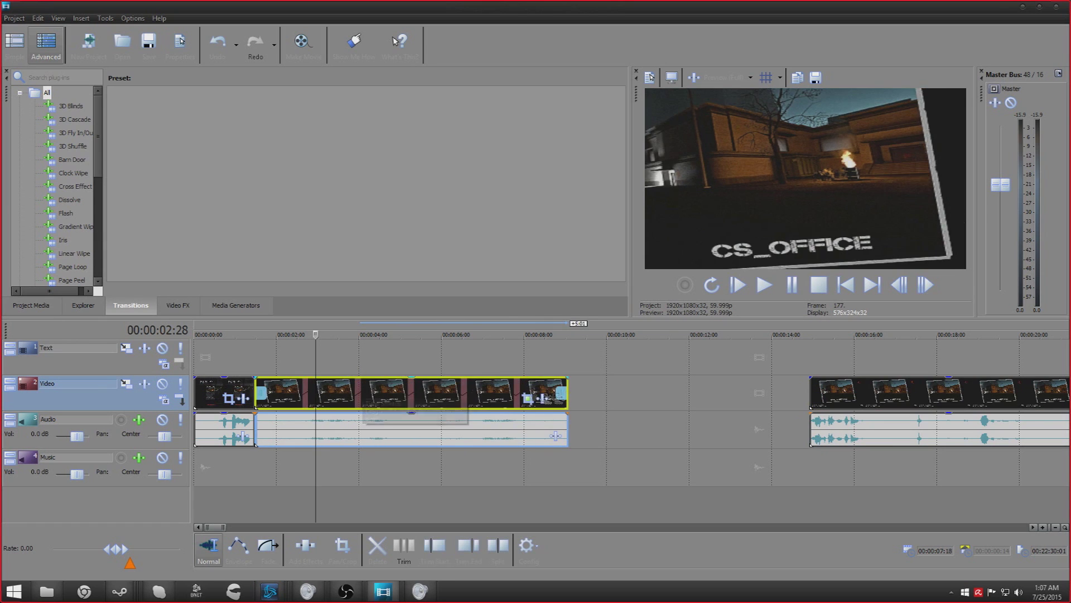
pyautogui.click(255, 364)
pyautogui.press('space')
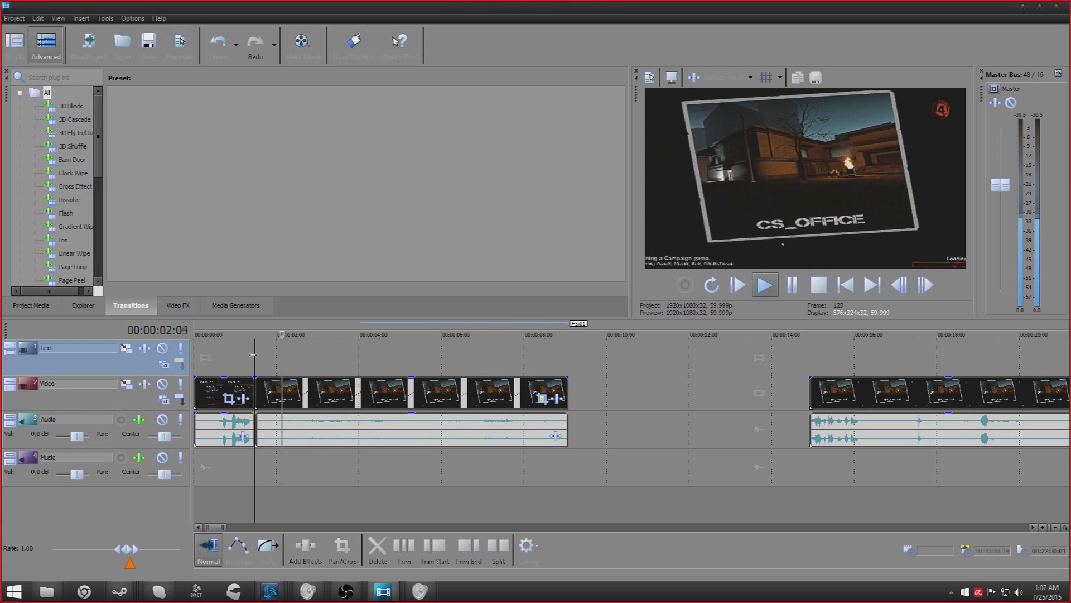
pyautogui.click(512, 391)
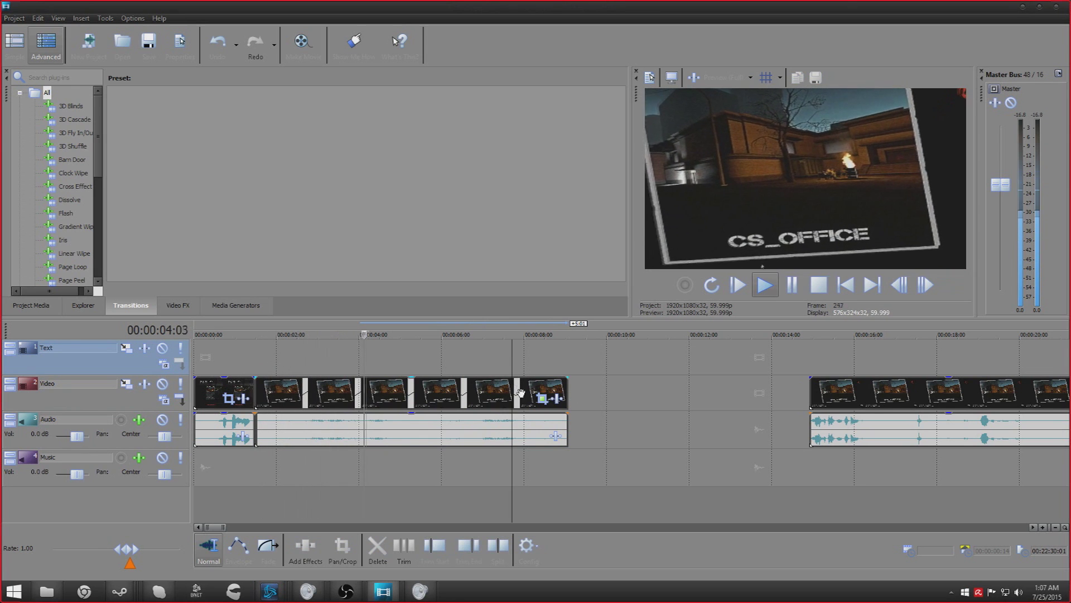
pyautogui.press('space')
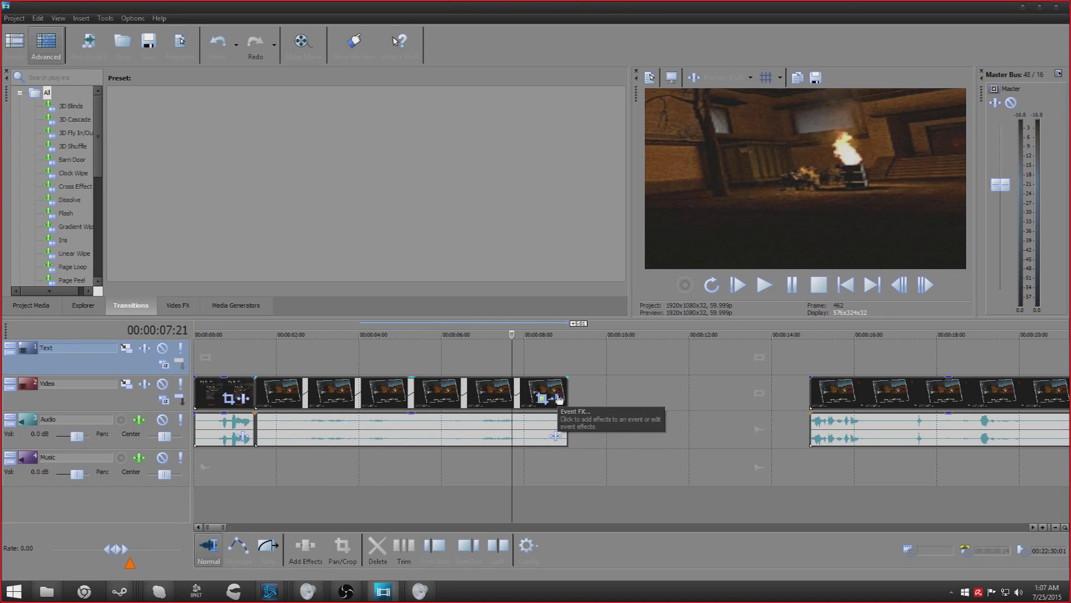
# - Shorten the zoomed clip to a length of 00:00:01:24 and preview the zoom from just before its start
pyautogui.moveTo(563, 396); pyautogui.dragTo(324, 395)
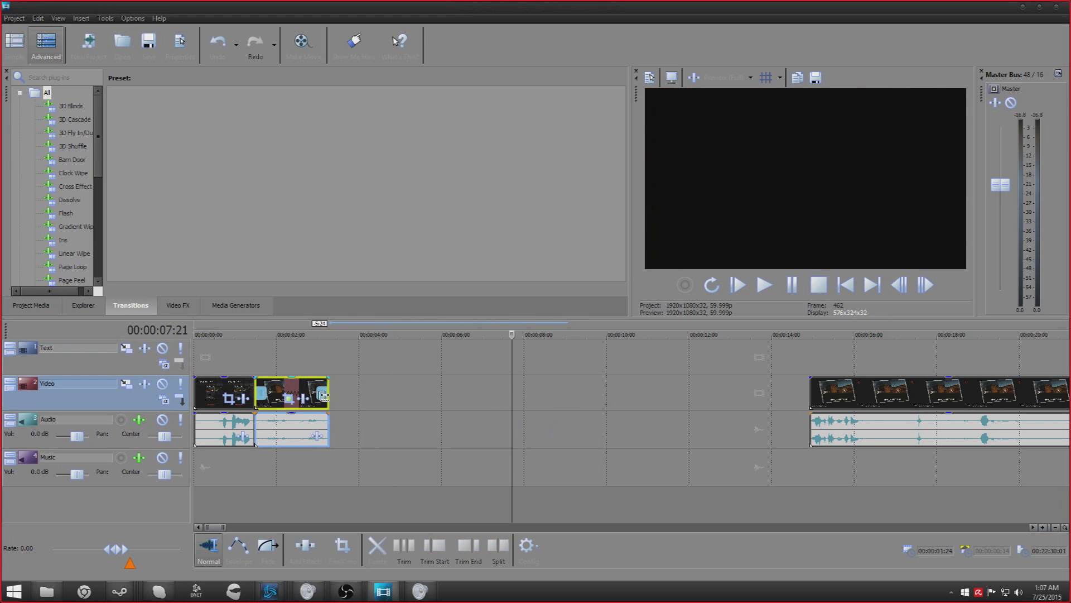
pyautogui.click(251, 364)
pyautogui.press('space')
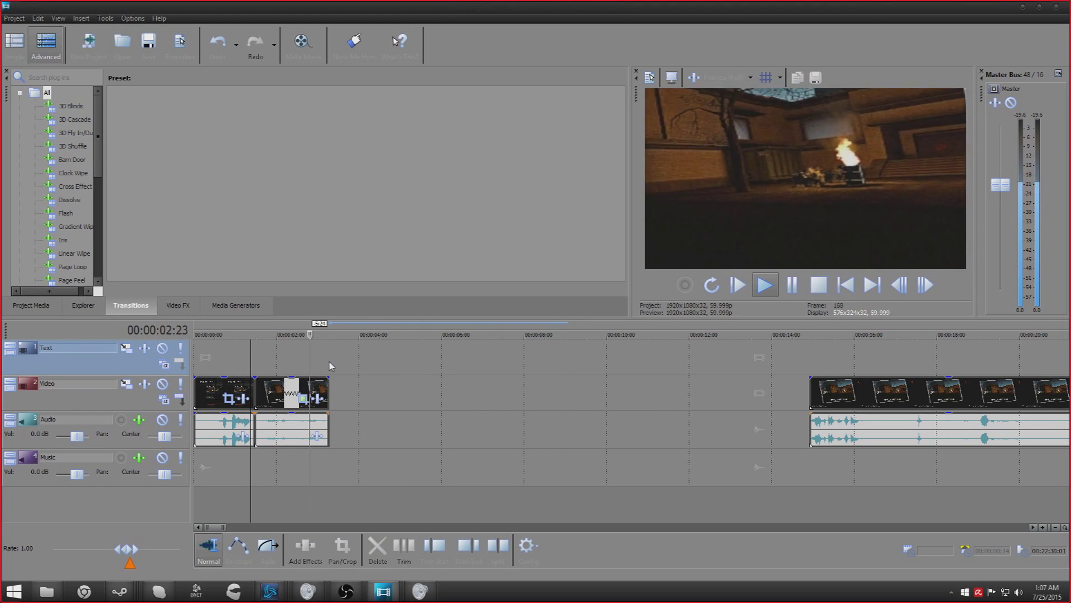
pyautogui.press('space')
# - Move the remaining footage against the end of the zoomed clip at 00:00:03:08 and play it from there
pyautogui.moveTo(904, 399); pyautogui.dragTo(422, 392)
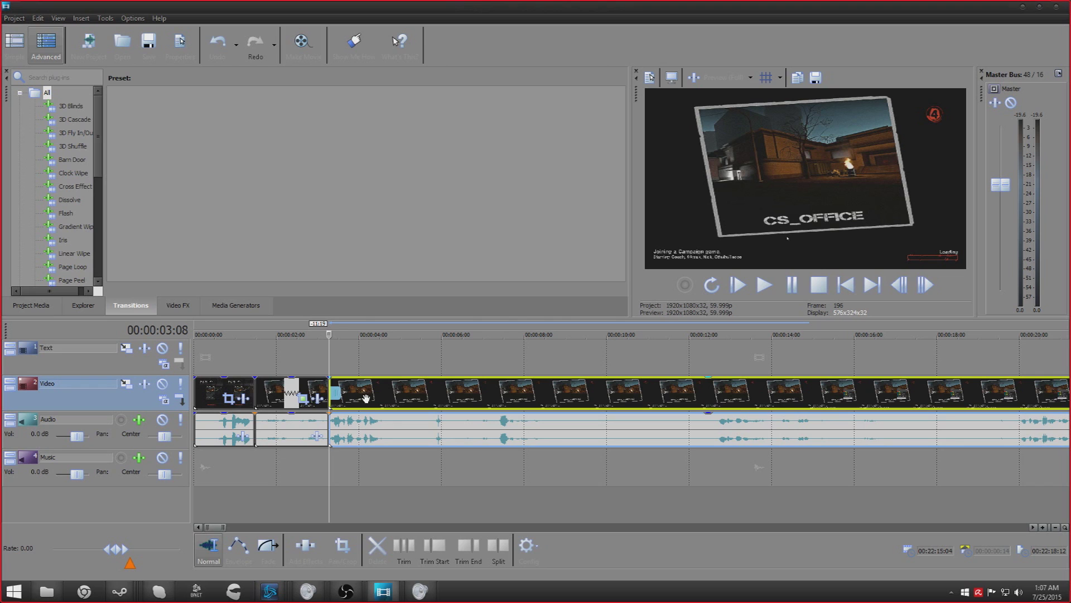
pyautogui.press('space')
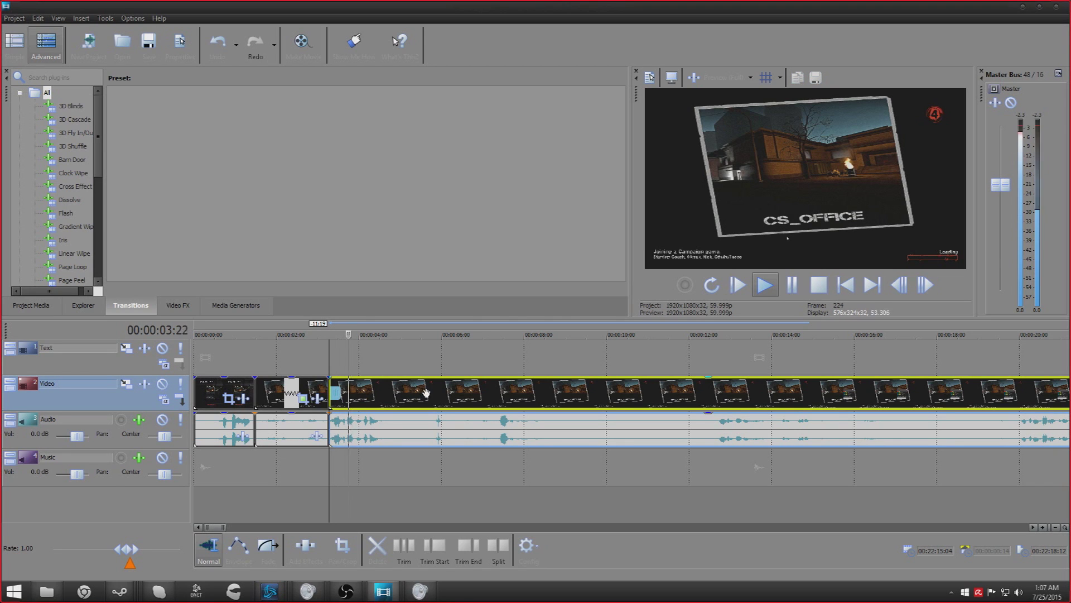
pyautogui.press('space')
# - Try splitting the remaining footage at 00:00:04:14, and undo the split
pyautogui.click(377, 398)
pyautogui.press('s')
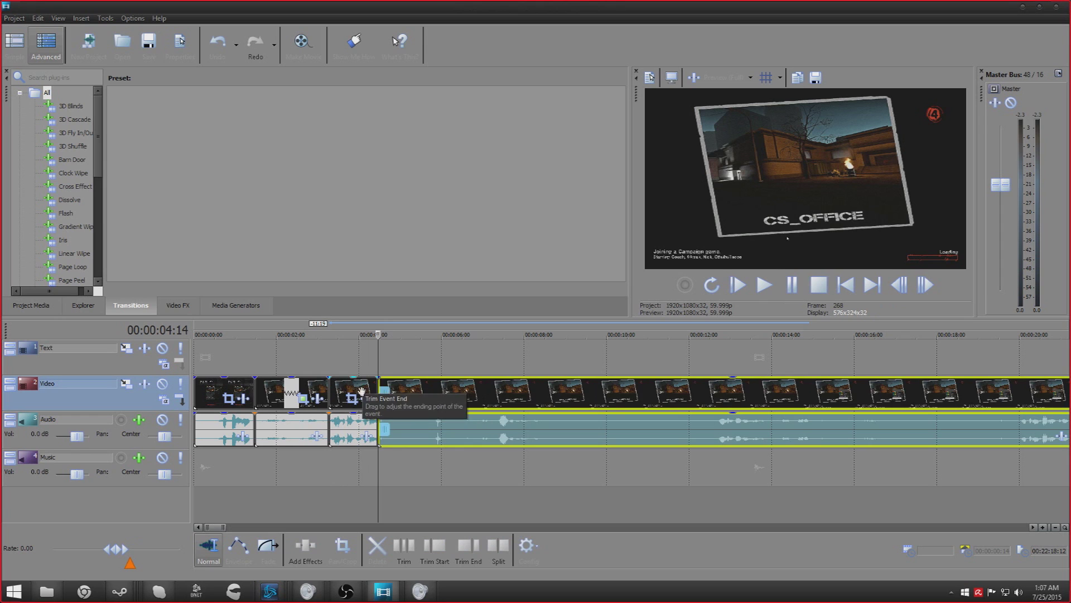
pyautogui.hotkey('ctrl', 'z')
pyautogui.press('Right')
pyautogui.press('Right')
pyautogui.press('Right')
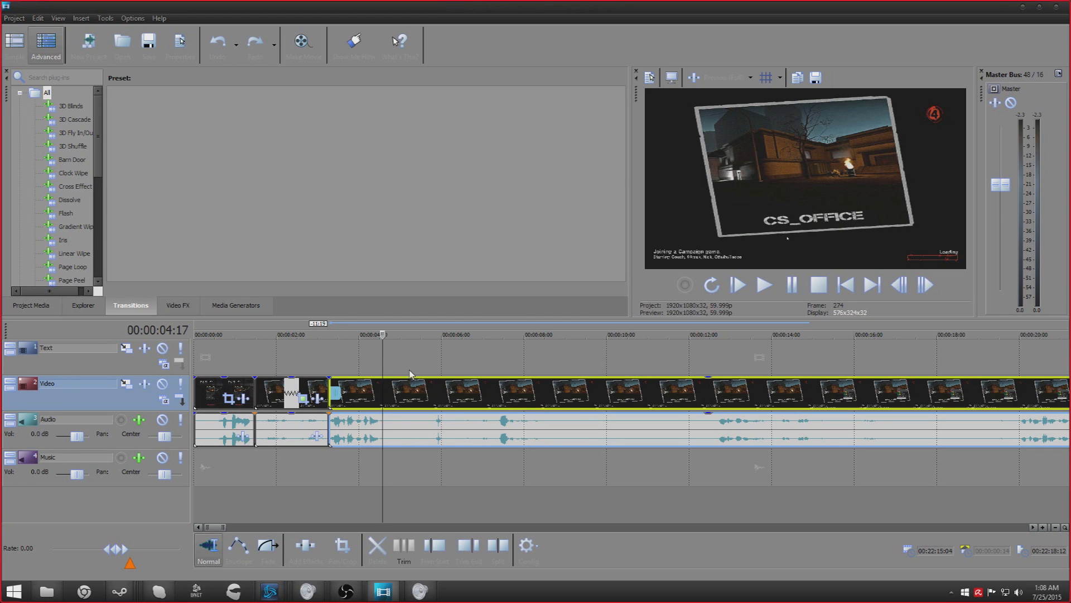
pyautogui.click(380, 397)
pyautogui.scroll(-3, 384, 385)
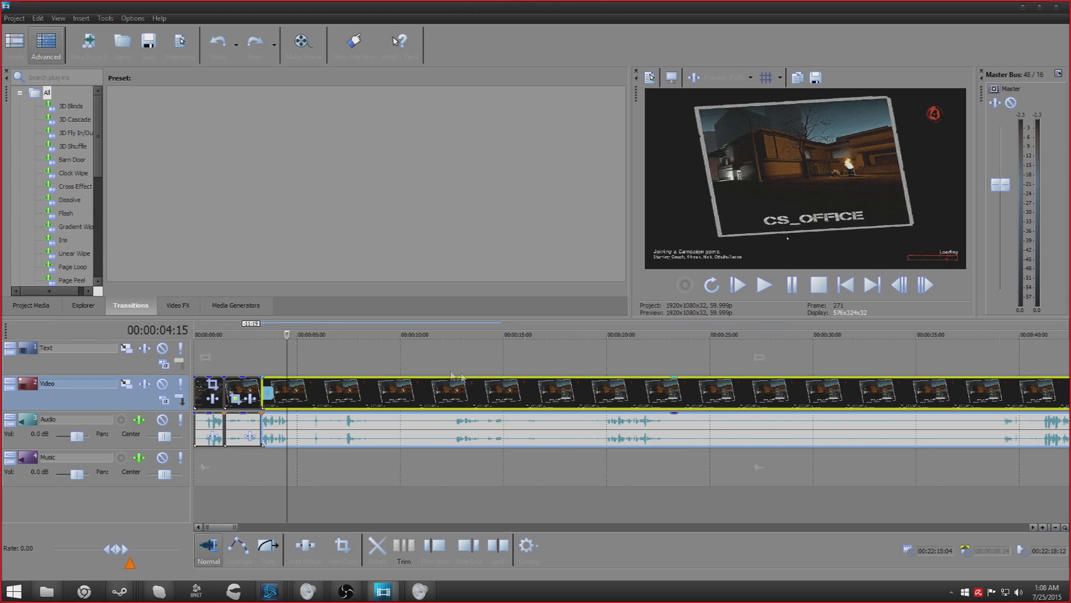
pyautogui.scroll(3, 324, 351)
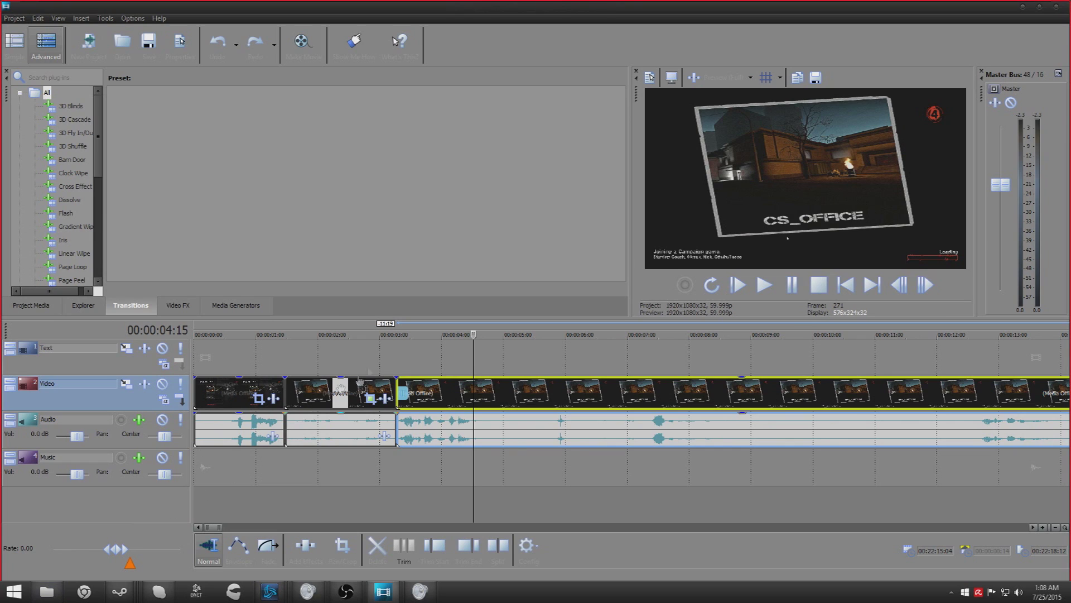
pyautogui.click(408, 357)
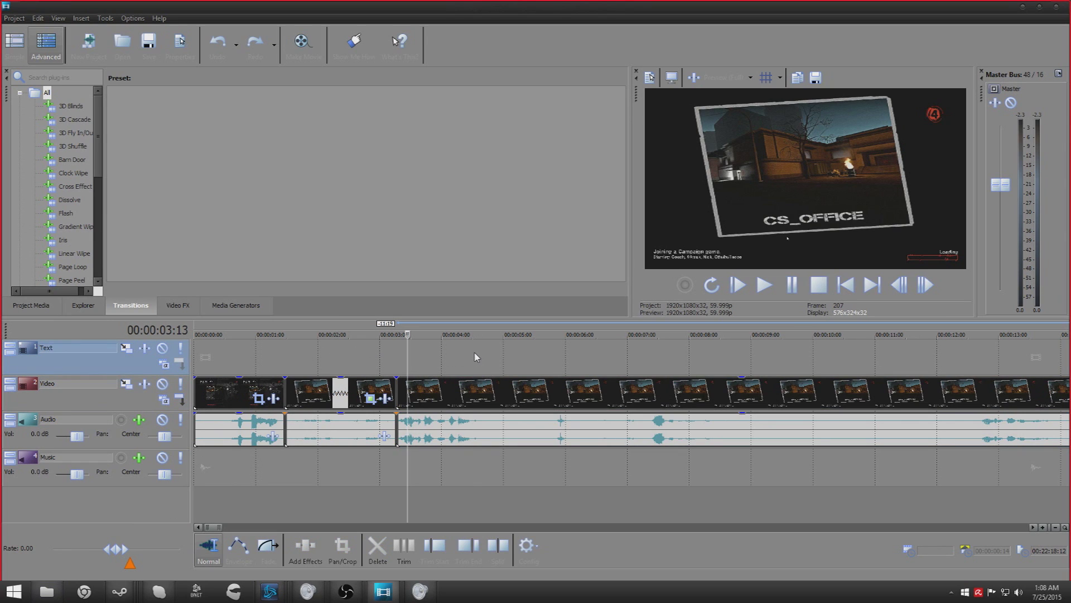
pyautogui.scroll(4, 473, 354)
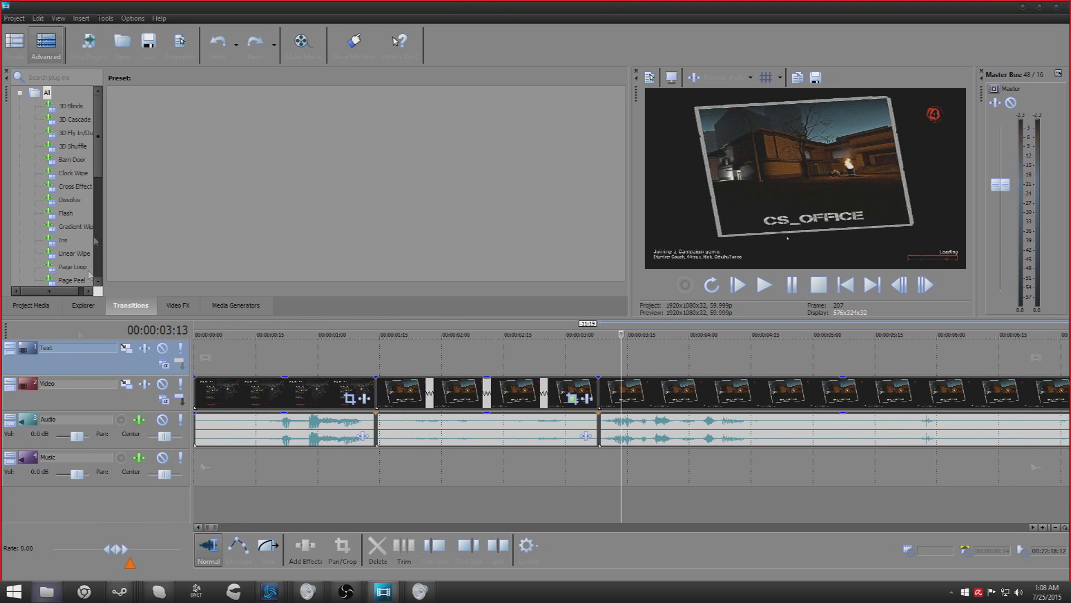
pyautogui.click(58, 18)
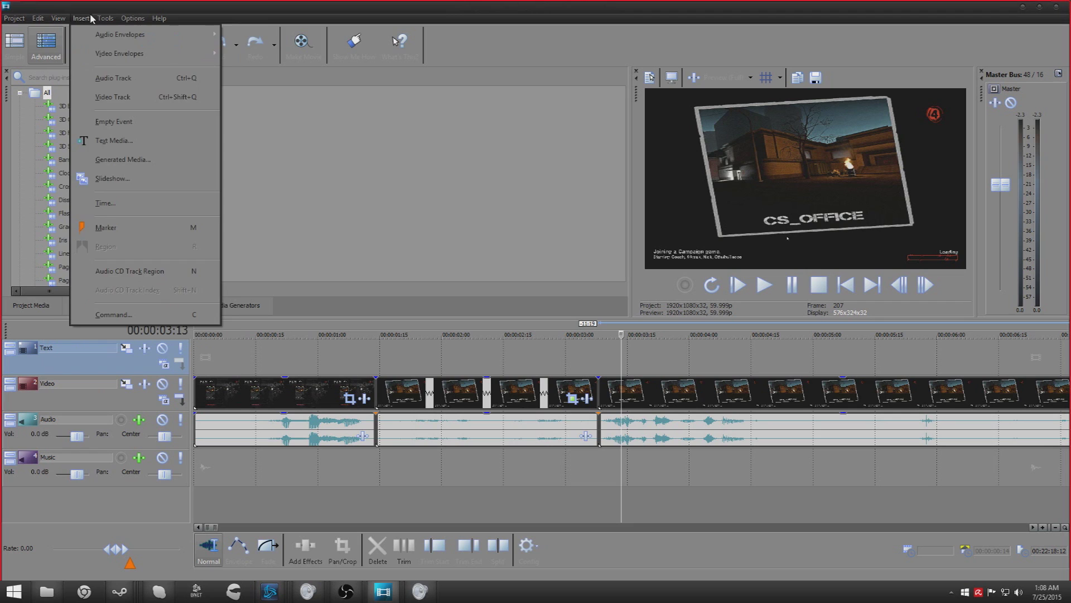
pyautogui.moveTo(98, 18)
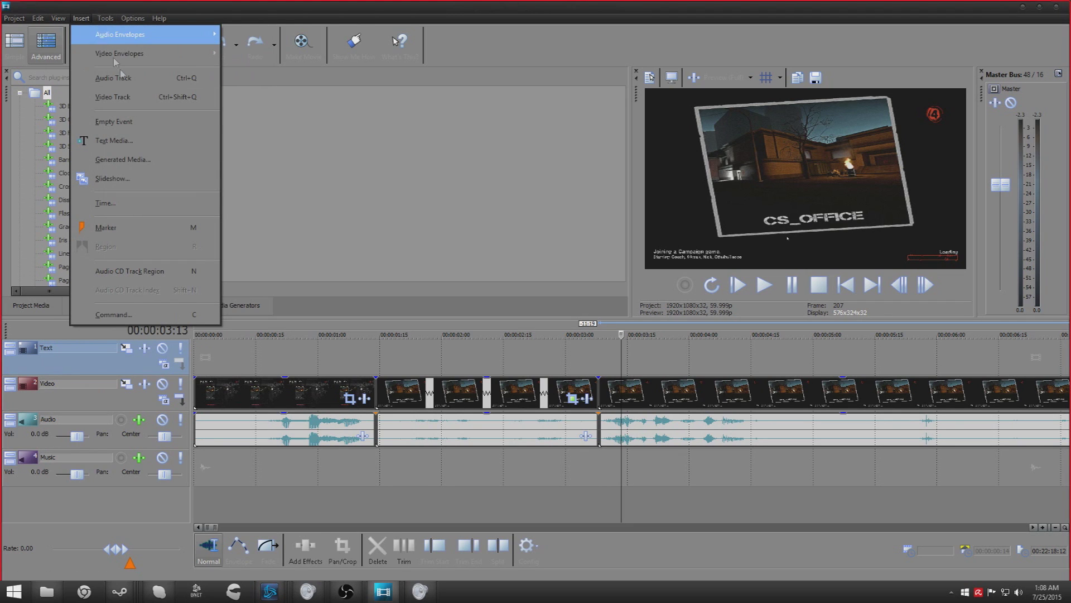
pyautogui.press('Escape')
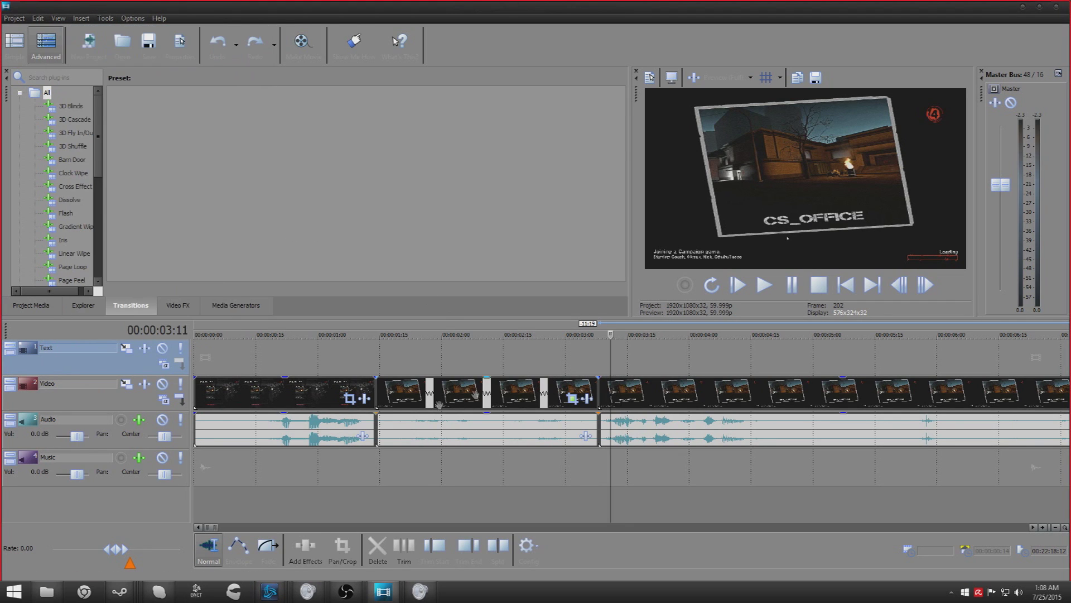
# - Browse the Downloads folder in File Explorer, select the Tokyo Ghoul OP unravel (FULL ENGLISH) MP3, and return to the timeline at 00:00:03:08
pyautogui.click(46, 591)
pyautogui.click(83, 235)
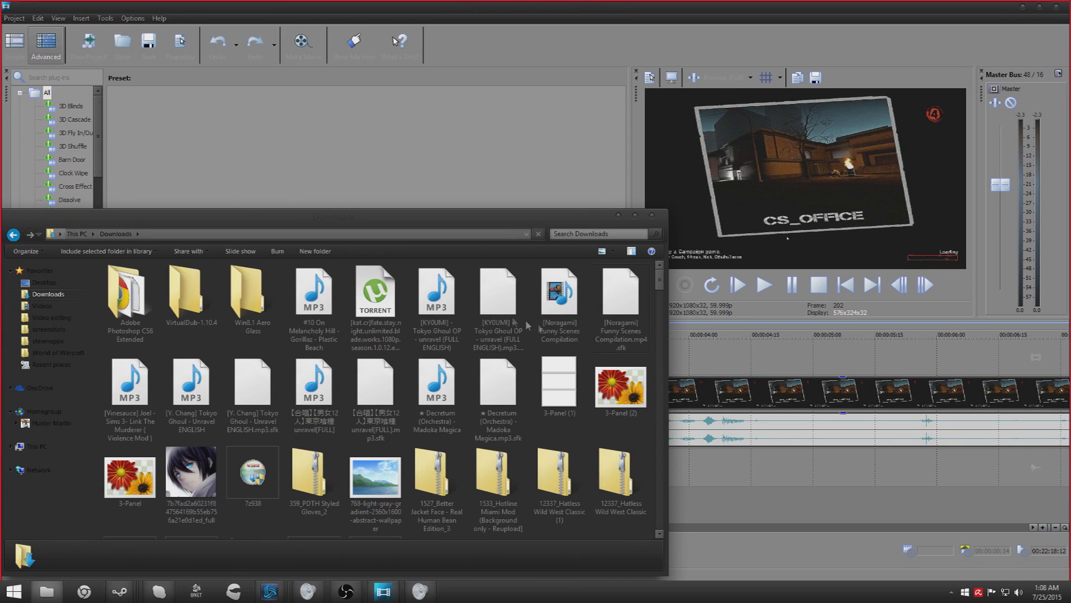
pyautogui.click(444, 301)
pyautogui.moveTo(445, 301); pyautogui.dragTo(427, 316)
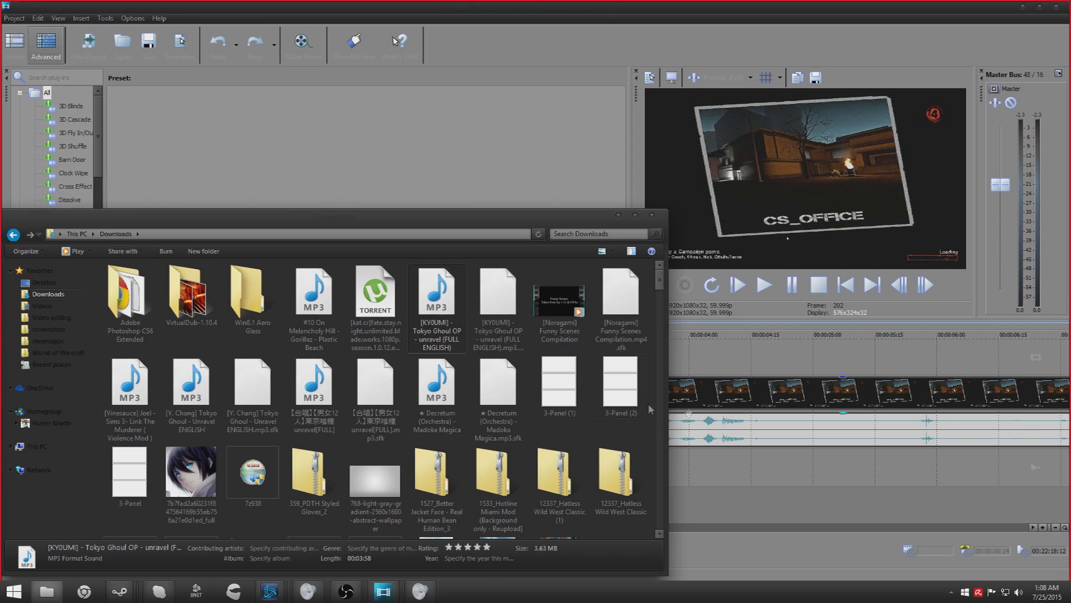
pyautogui.click(723, 439)
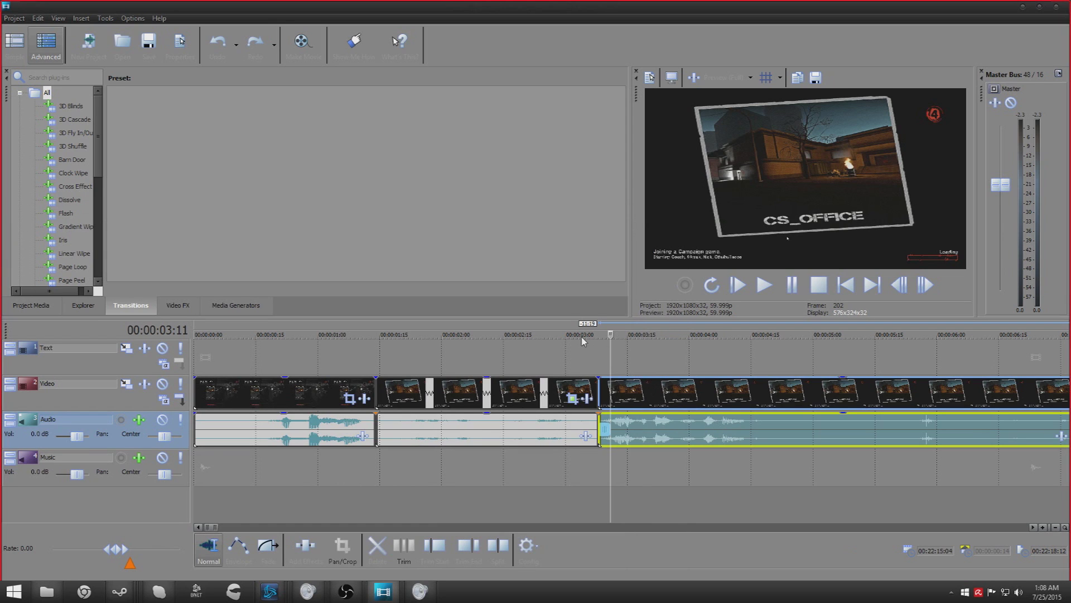
pyautogui.click(597, 341)
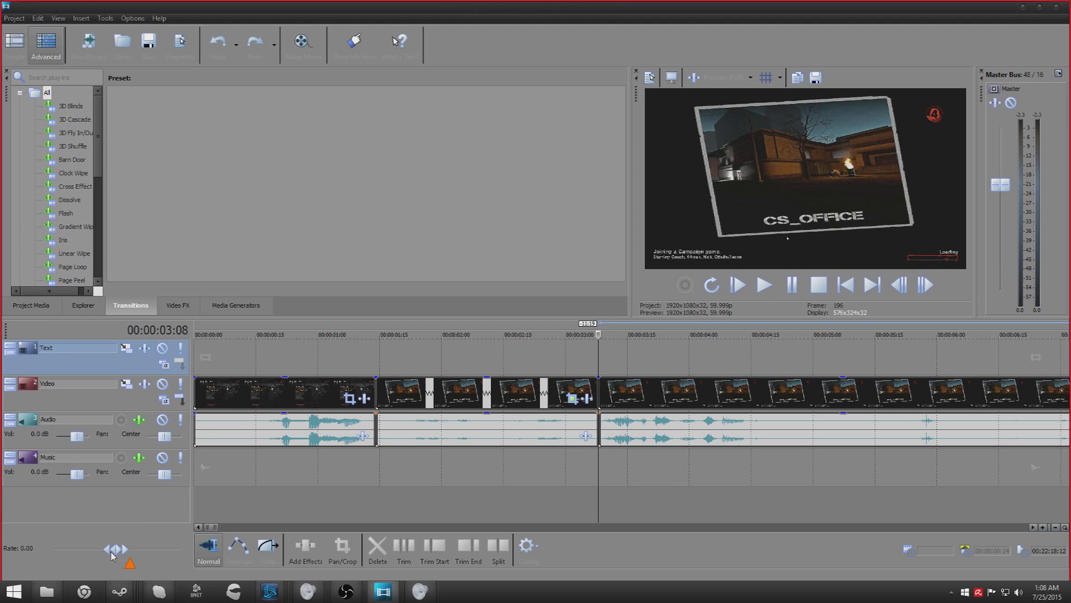
# - Search everywhere on the computer for "sound of silence", and close the search
pyautogui.click(14, 590)
pyautogui.click(73, 552)
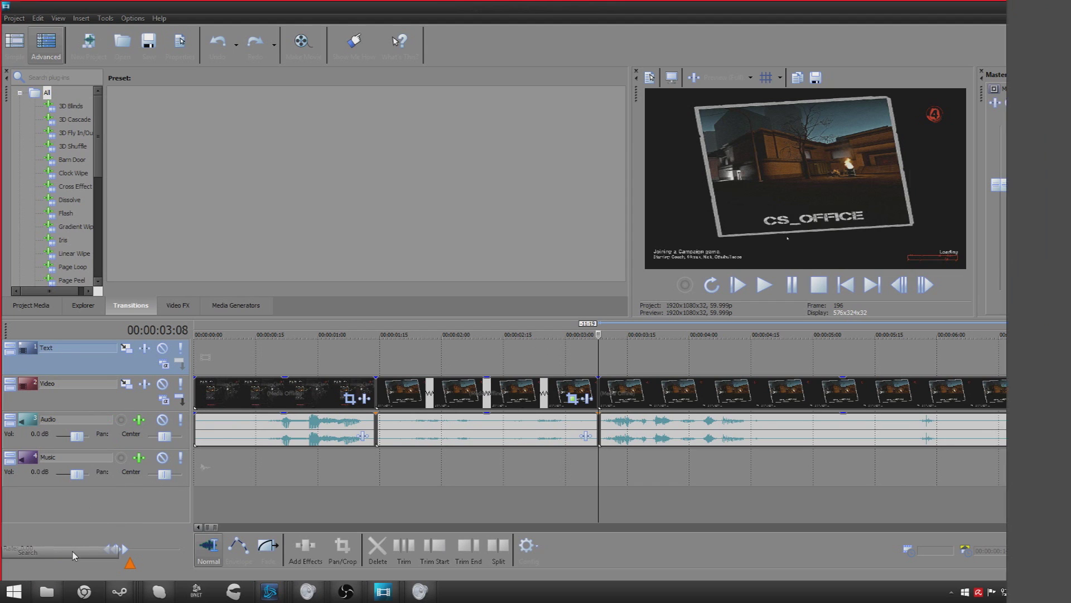
pyautogui.write('sound of sil')
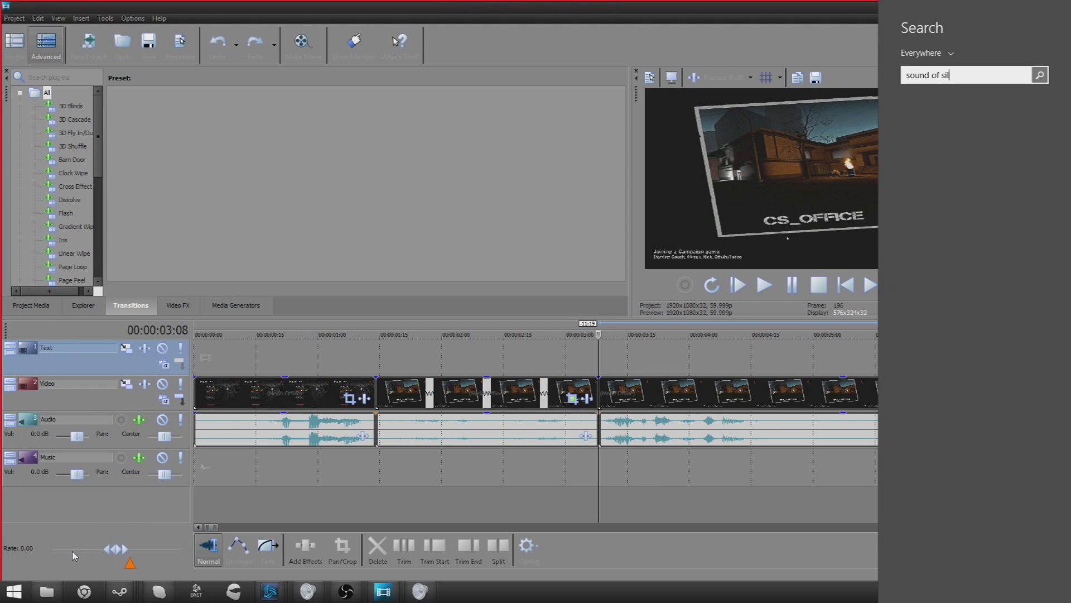
pyautogui.write('ence')
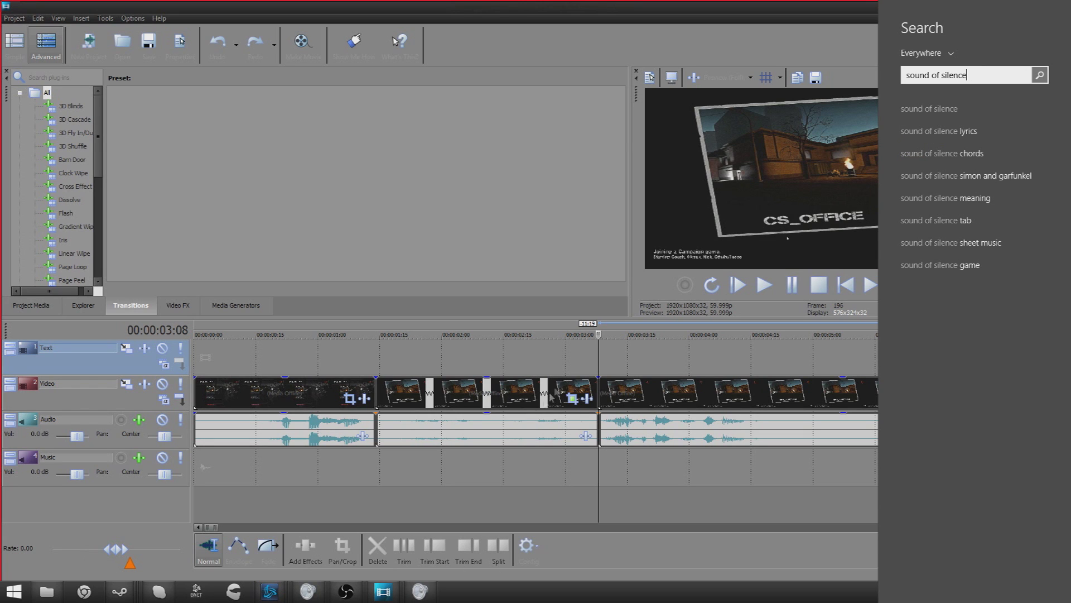
pyautogui.click(573, 374)
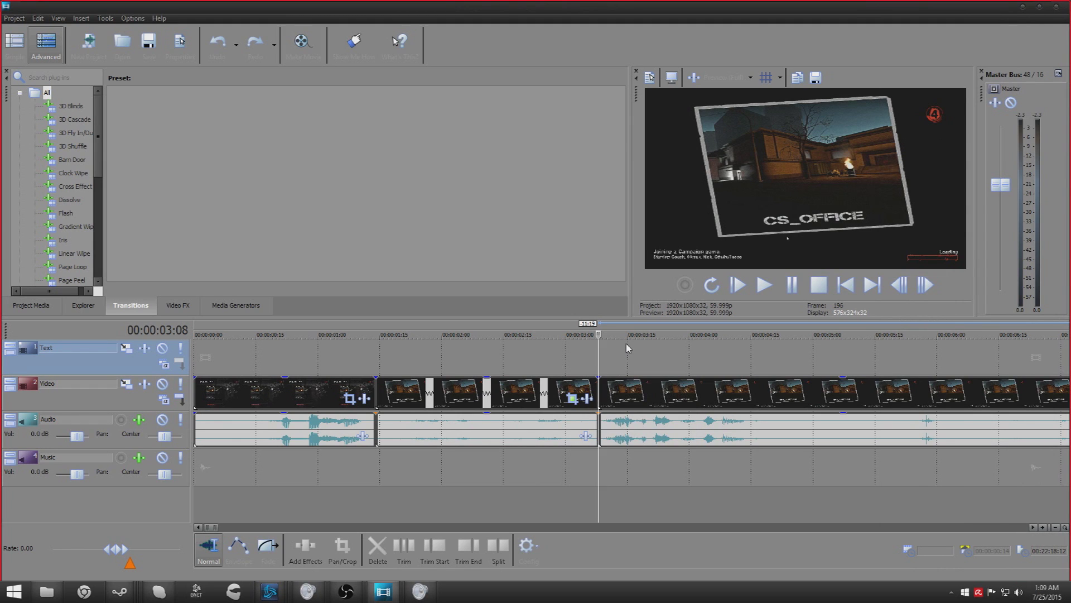
# - Search everywhere on the computer for "unravel" and open the file location of a Tokyo Ghoul MP3 result
pyautogui.rightClick(13, 590)
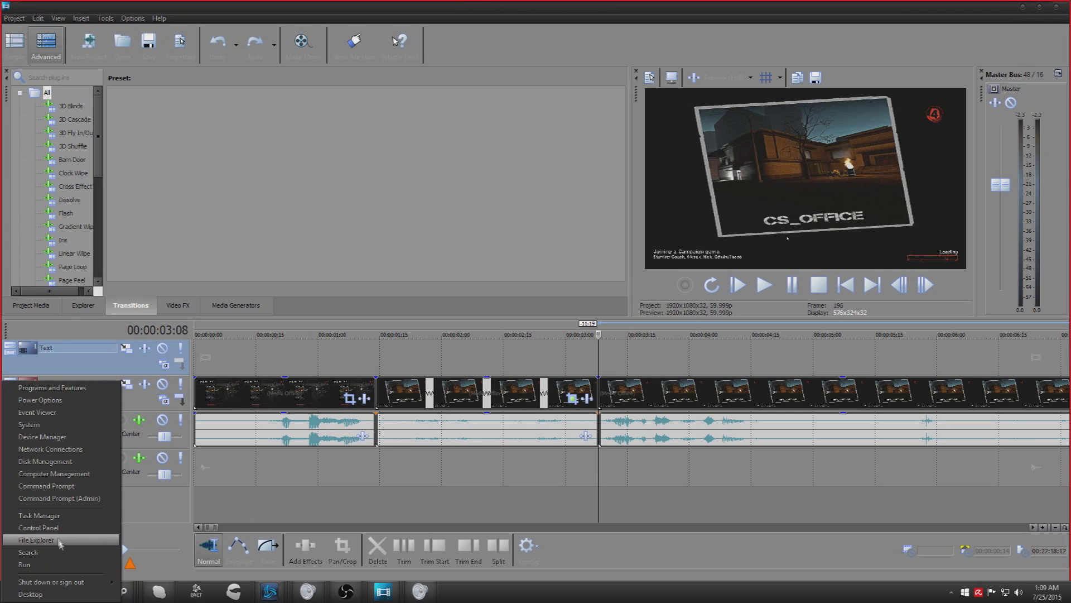
pyautogui.click(68, 553)
pyautogui.write('unrave')
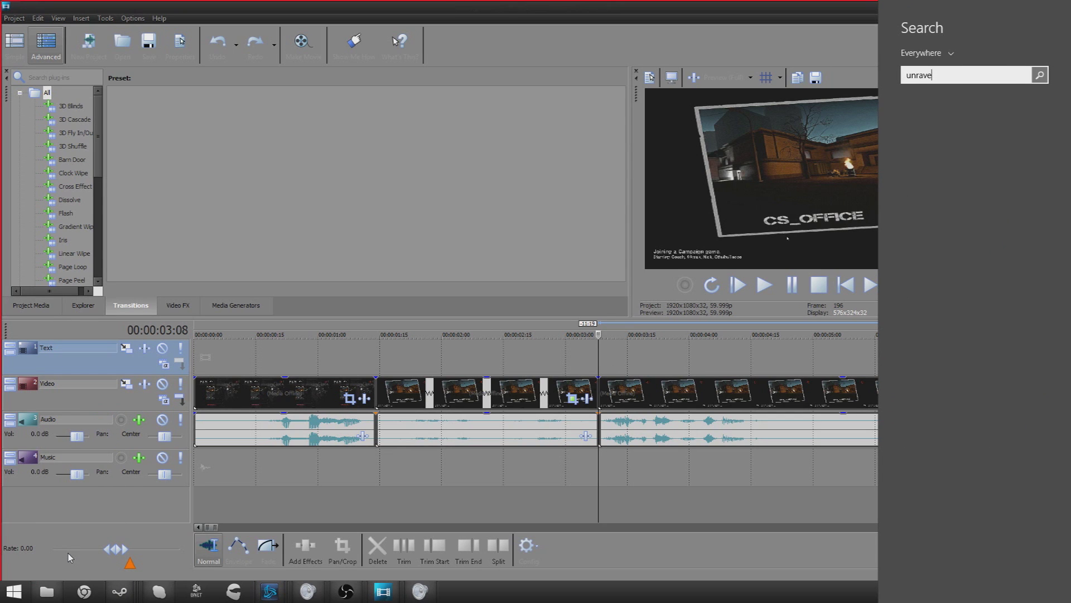
pyautogui.write('l')
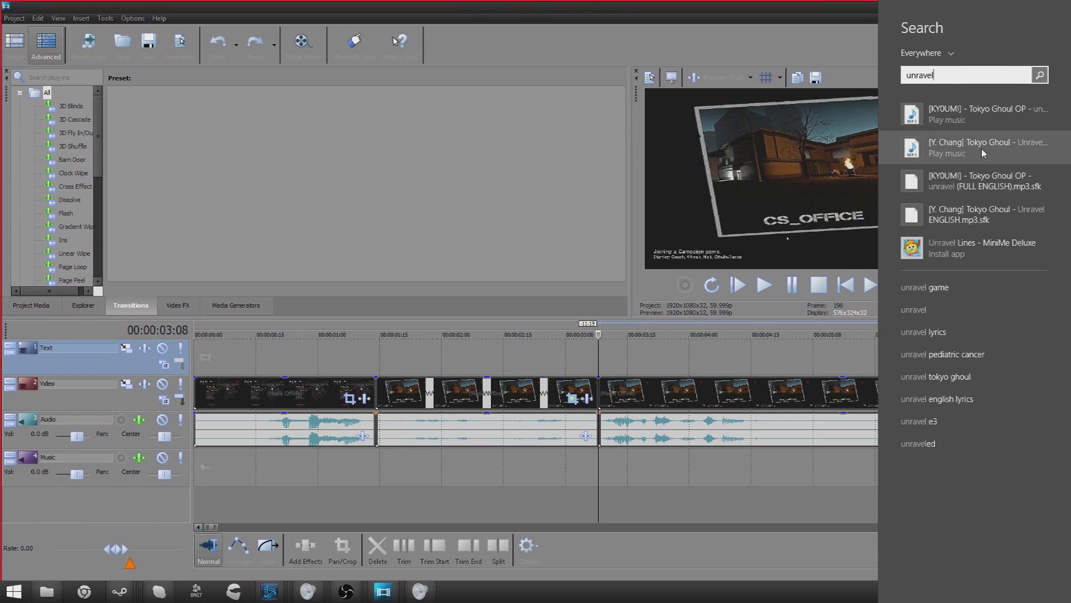
pyautogui.rightClick(968, 137)
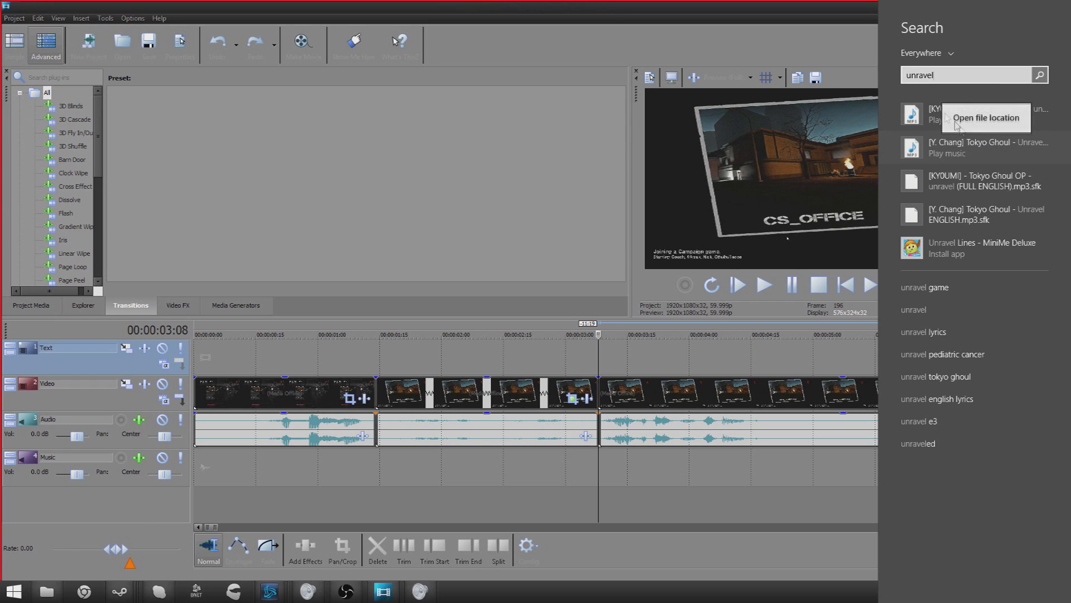
pyautogui.click(988, 116)
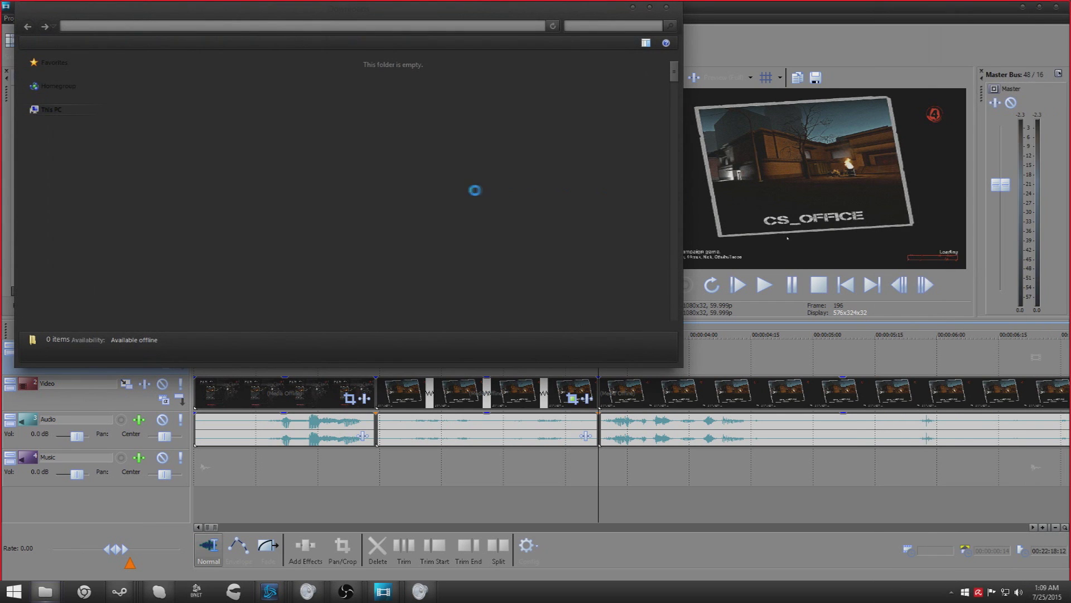
# - Browse the Downloads folder for a song and add it to the Music track starting at 00:00:03:08
pyautogui.scroll(-3, 420, 202)
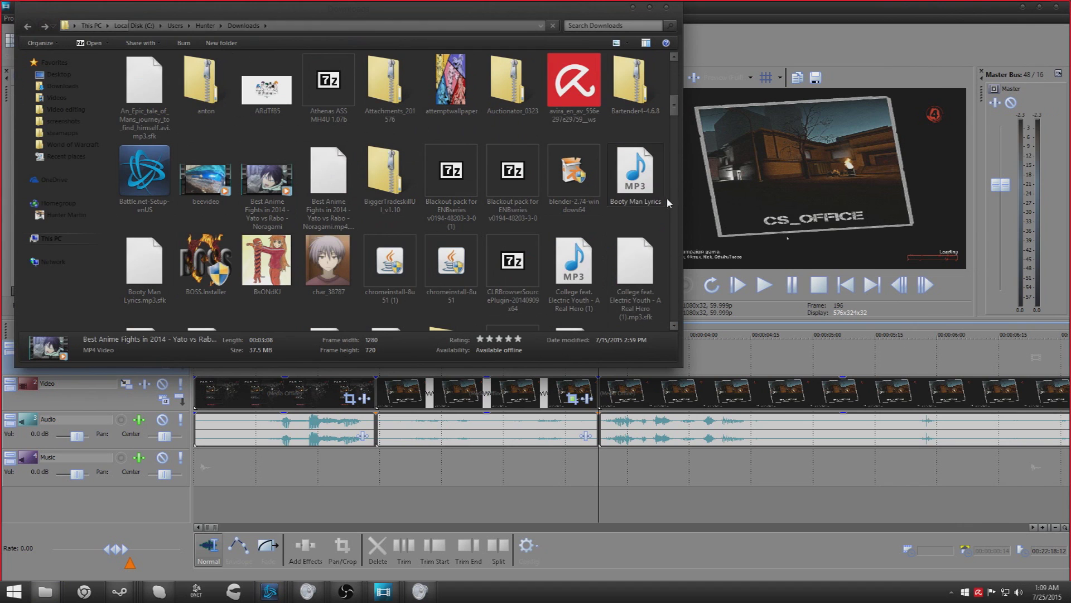
pyautogui.click(599, 252)
pyautogui.scroll(-4, 580, 251)
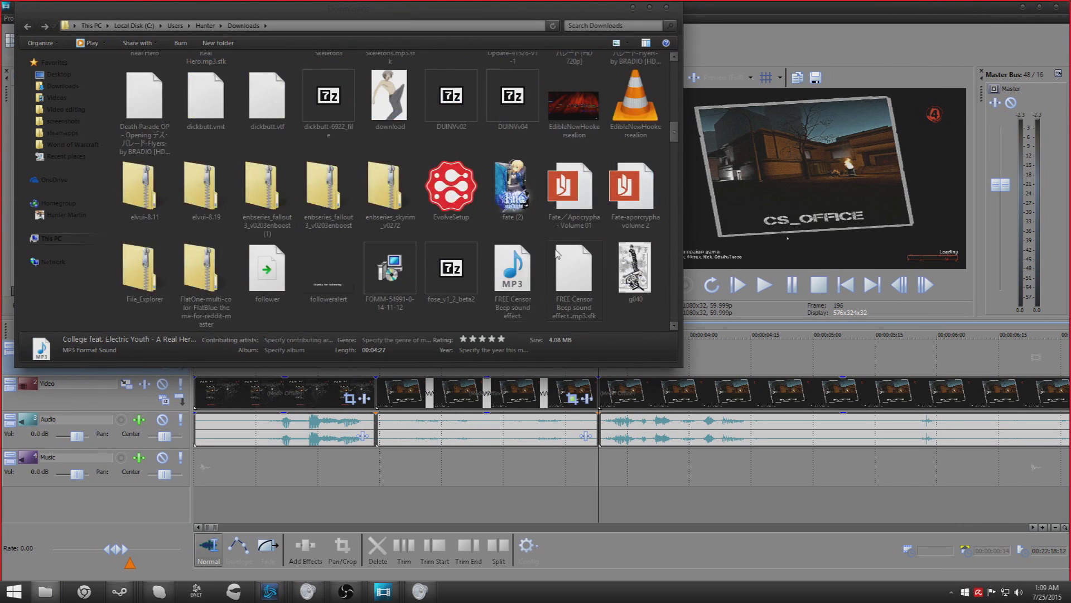
pyautogui.scroll(2, 560, 253)
pyautogui.moveTo(578, 190); pyautogui.dragTo(706, 457)
pyautogui.click(707, 457)
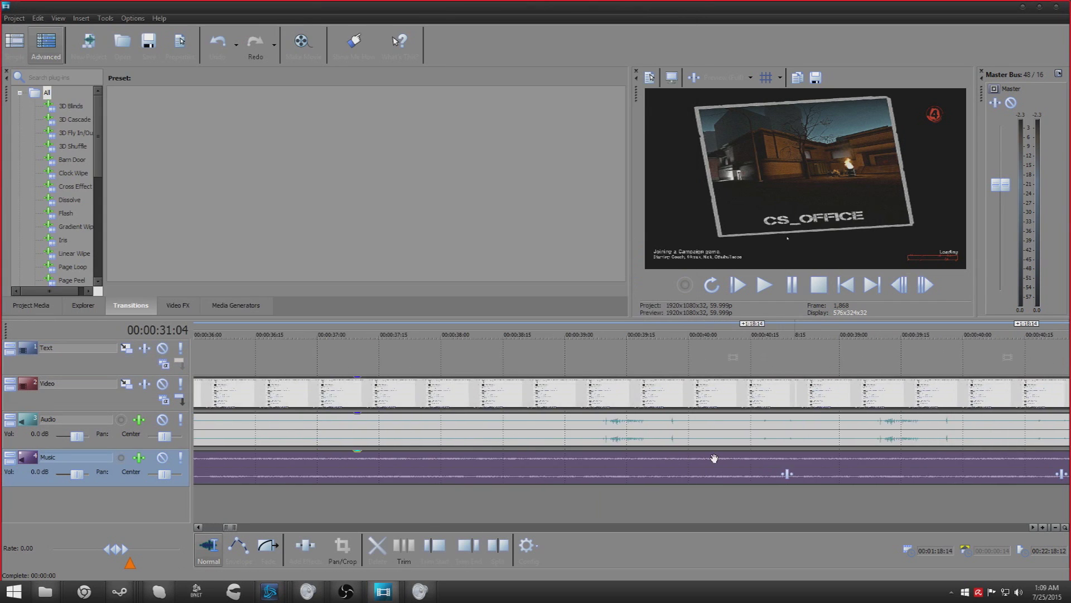
# - Play the added music from 00:00:10:22 to listen for a suitable starting point
pyautogui.scroll(-3, 708, 464)
pyautogui.scroll(-5, 710, 465)
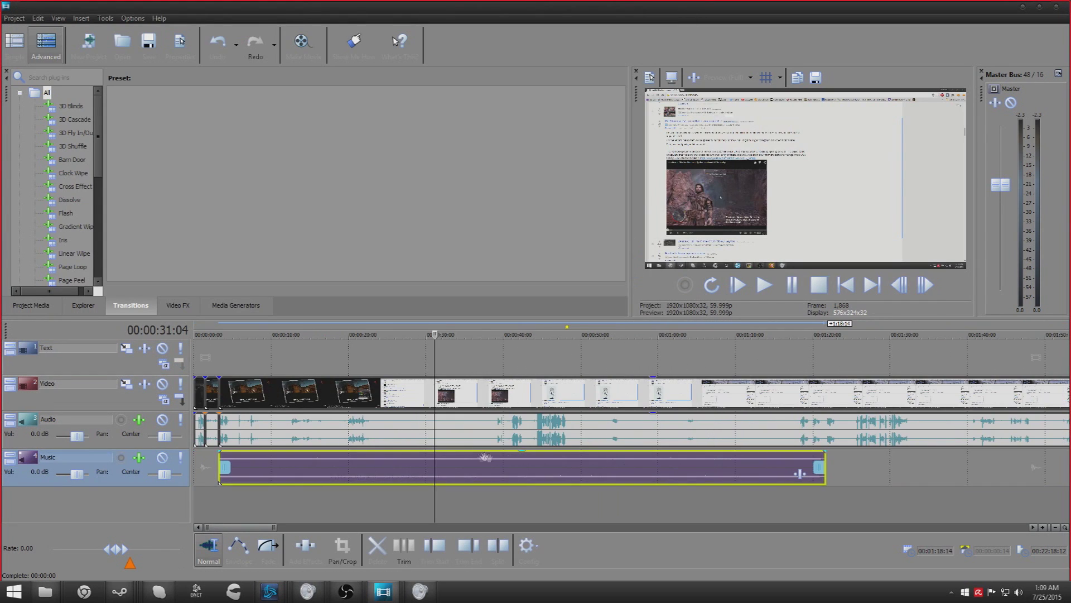
pyautogui.click(313, 465)
pyautogui.click(277, 465)
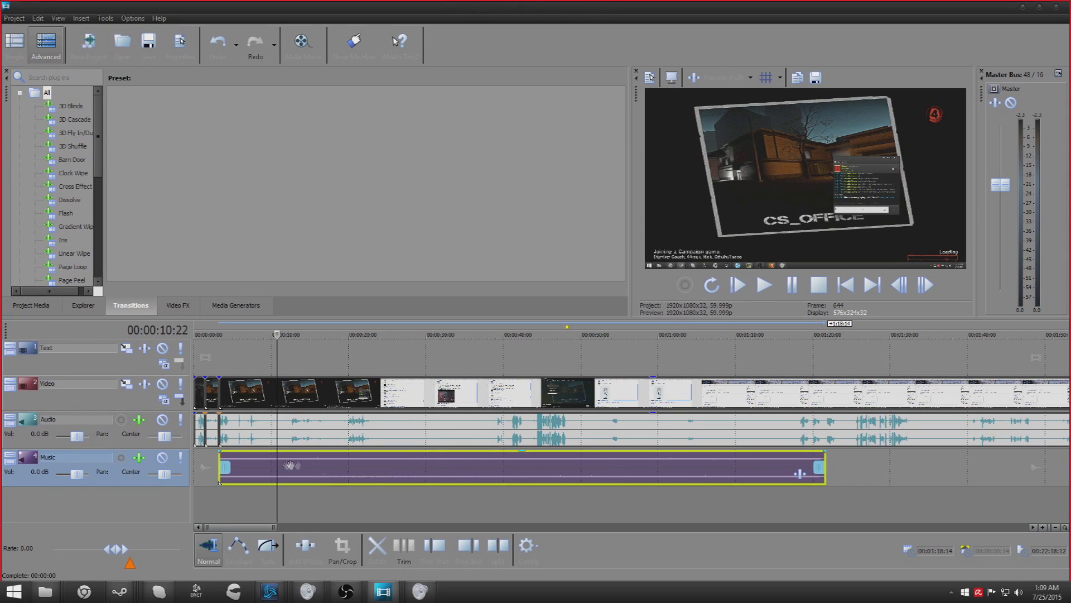
pyautogui.press('space')
pyautogui.scroll(5, 289, 465)
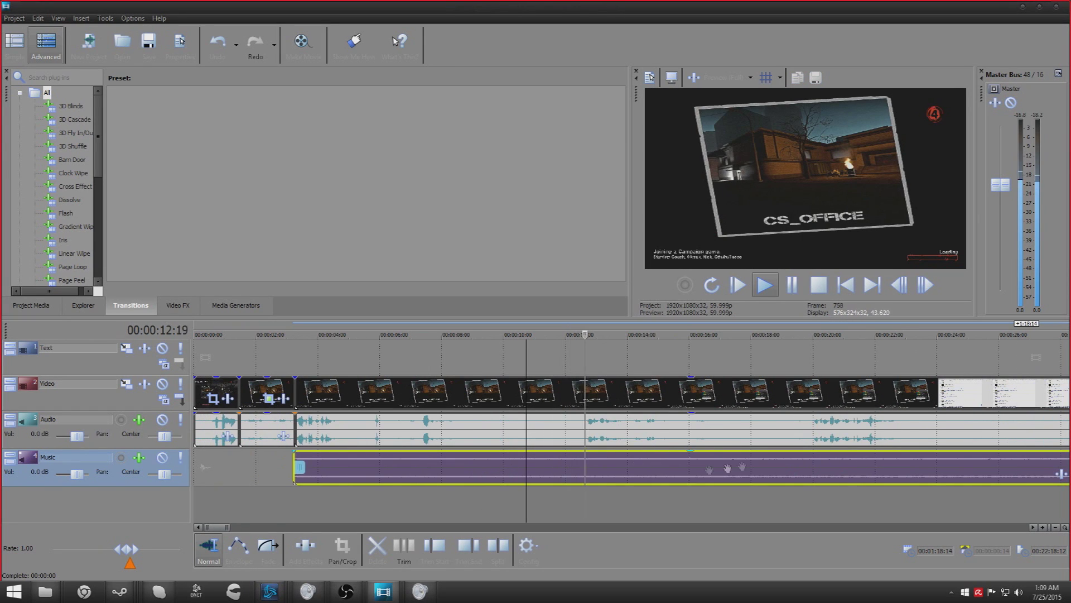
# - Pause at 00:00:20:19, split the music there, and delete the part before the split
pyautogui.press('Return')
pyautogui.press('s')
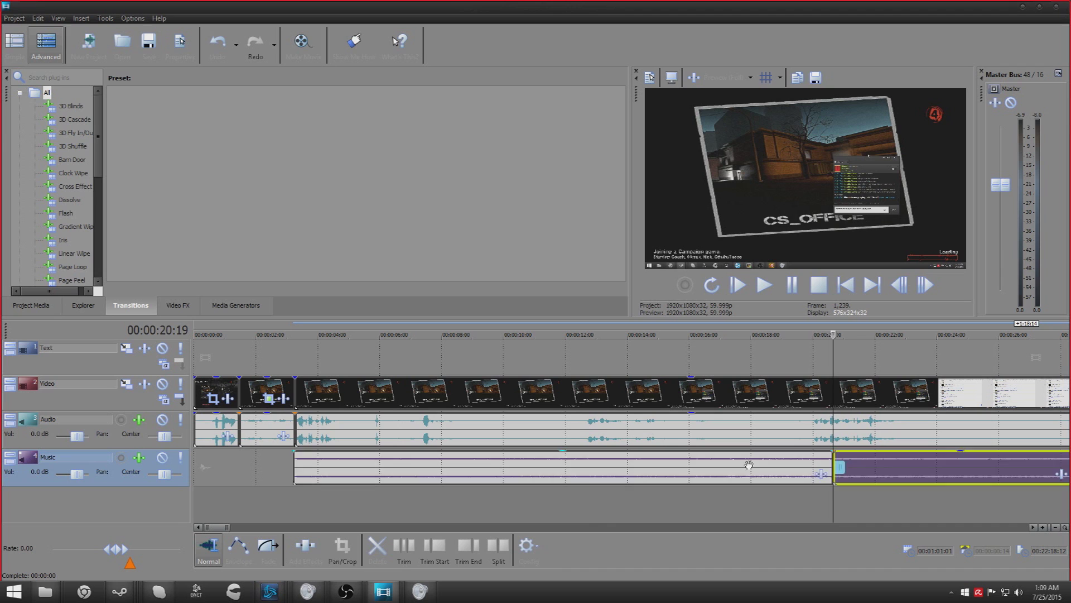
pyautogui.click(749, 465)
pyautogui.press('Delete')
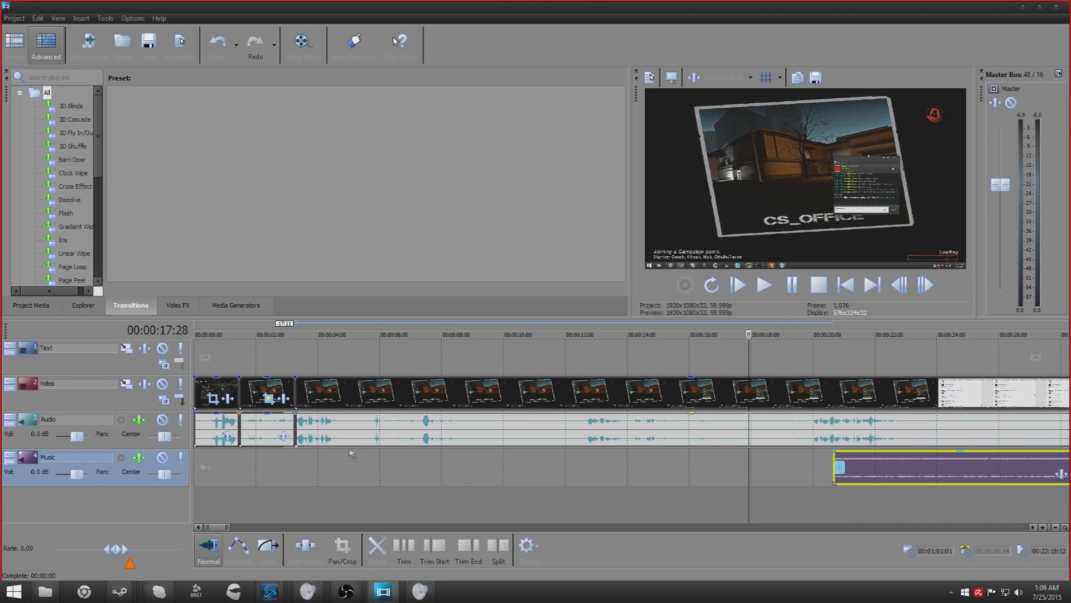
# - Move the remaining music to the start of the zoomed clip at 00:00:01:14 and play it from there
pyautogui.moveTo(258, 466); pyautogui.dragTo(234, 464)
pyautogui.click(233, 464)
pyautogui.scroll(5, 454, 455)
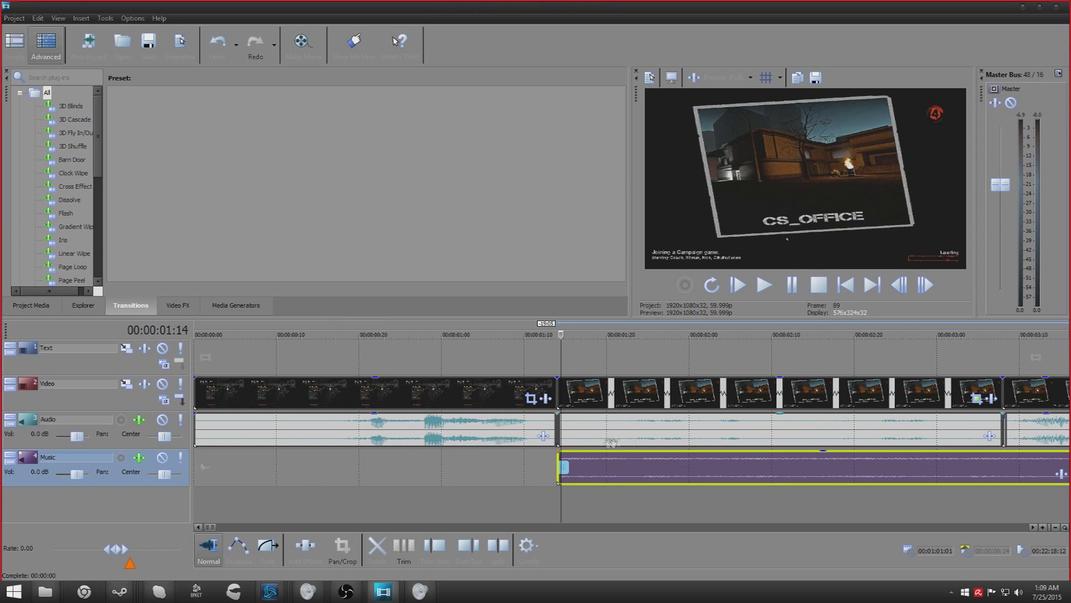
pyautogui.press('space')
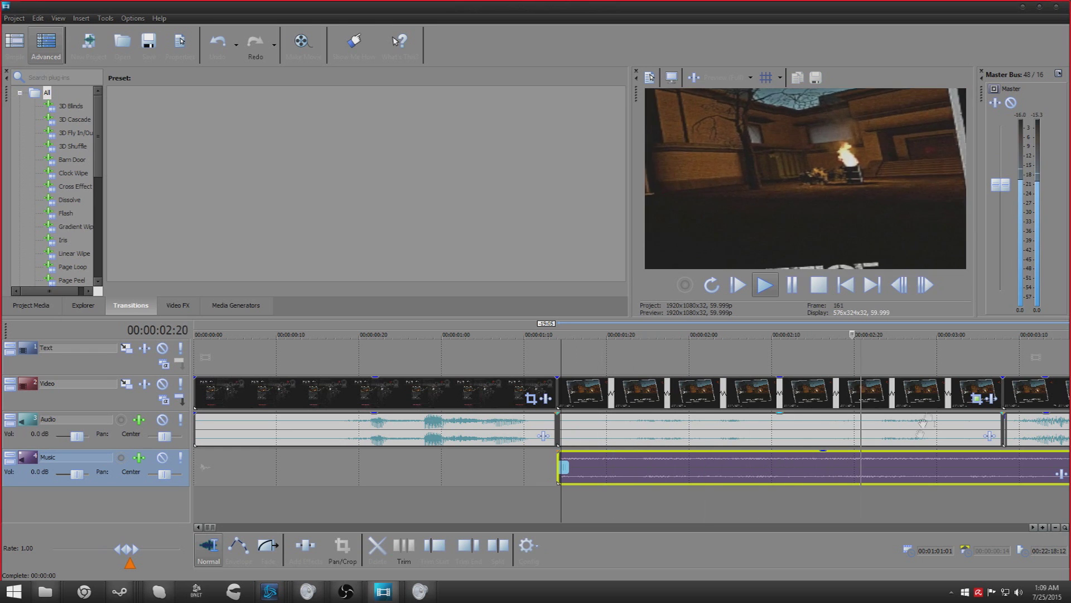
pyautogui.press('space')
pyautogui.scroll(-5, 710, 384)
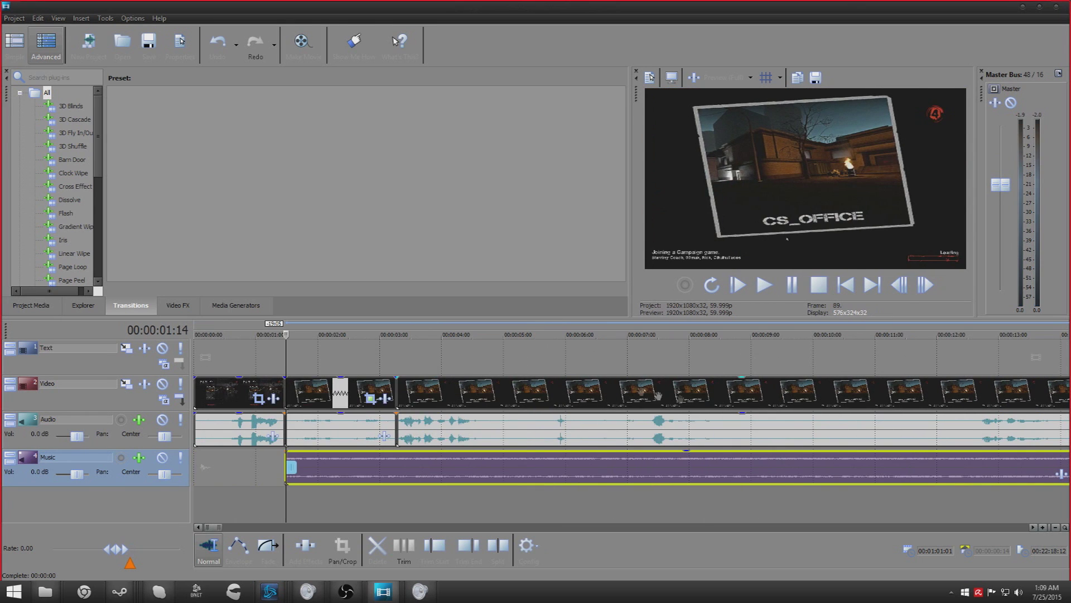
# - Split the music at the zoomed clip's end, 00:00:03:08, delete the part after it, and play the opening
pyautogui.click(397, 352)
pyautogui.click(455, 455)
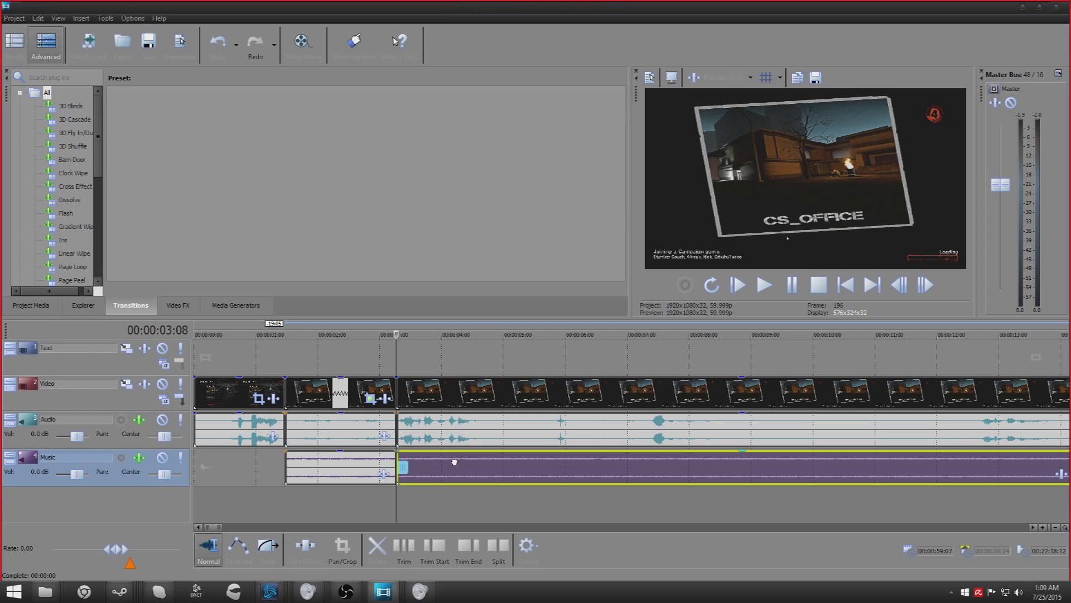
pyautogui.press('Delete')
pyautogui.click(232, 350)
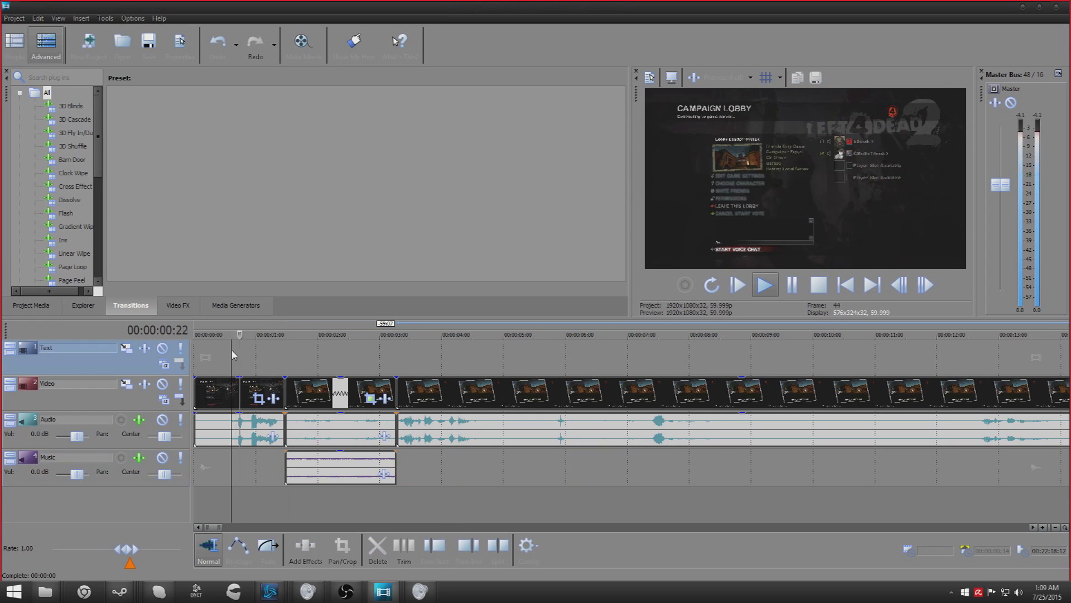
# - Open Event Pan/Crop for the zoomed clip and inspect its zoom keyframe at 00:00:01:23 and its starting frame
pyautogui.click(335, 391)
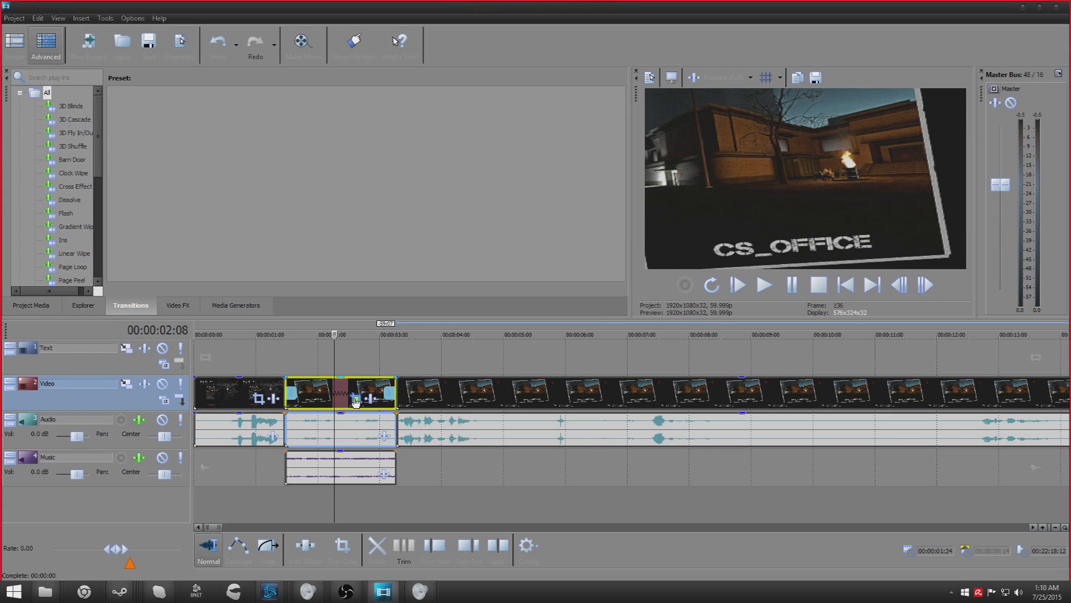
pyautogui.click(359, 399)
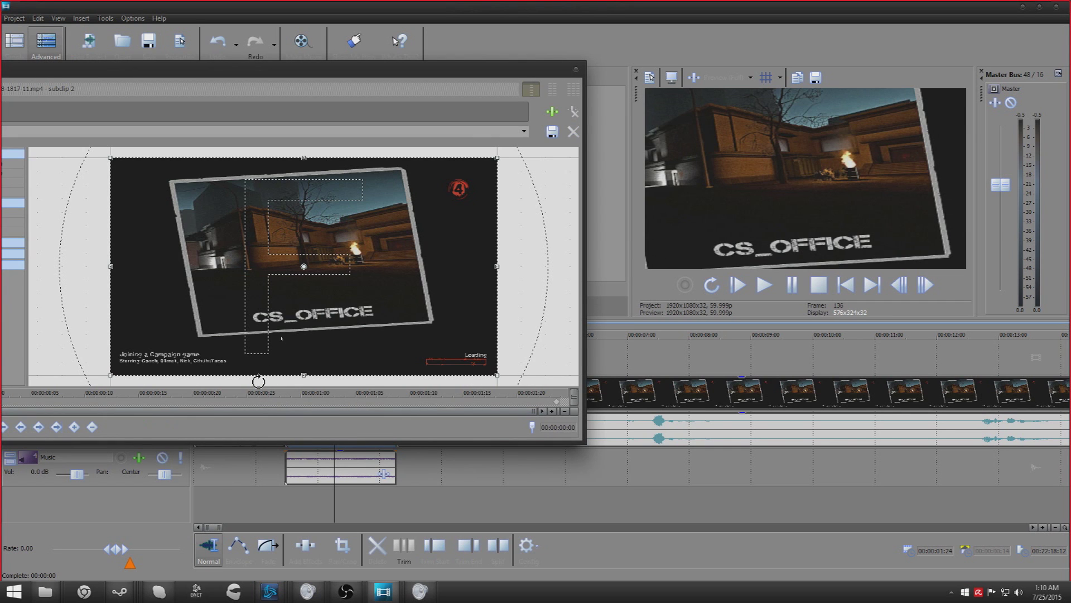
pyautogui.moveTo(289, 66); pyautogui.dragTo(617, 80)
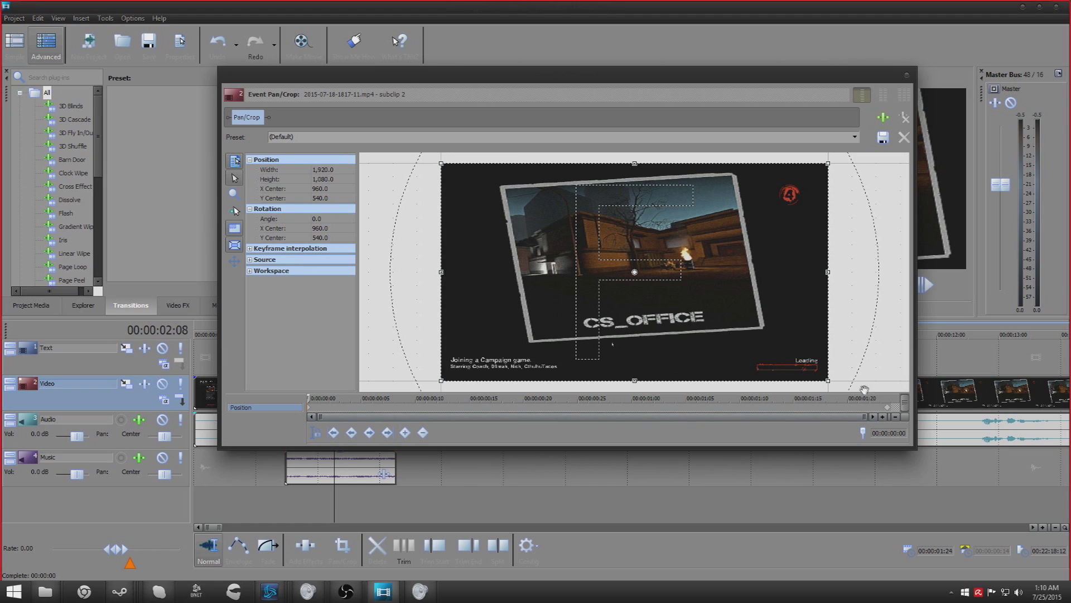
pyautogui.click(887, 410)
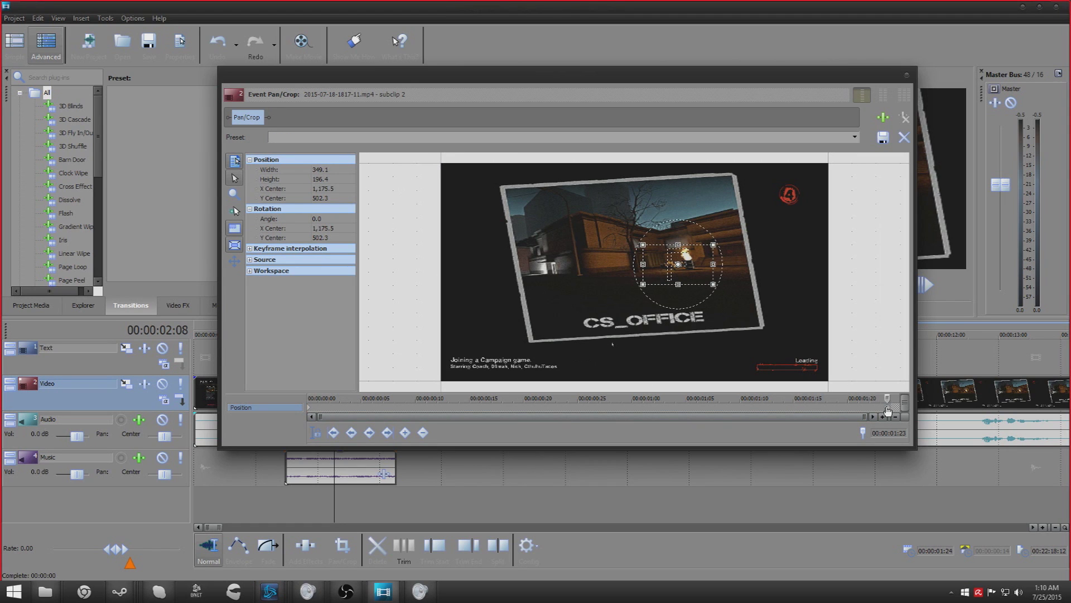
pyautogui.scroll(1, 869, 387)
pyautogui.scroll(5, 891, 413)
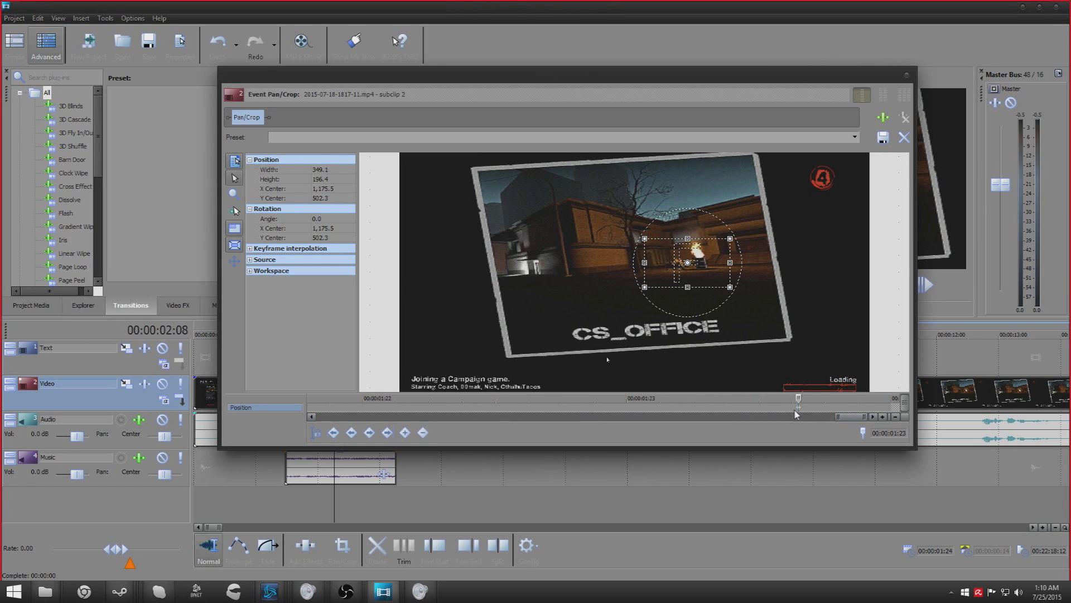
pyautogui.press('Home')
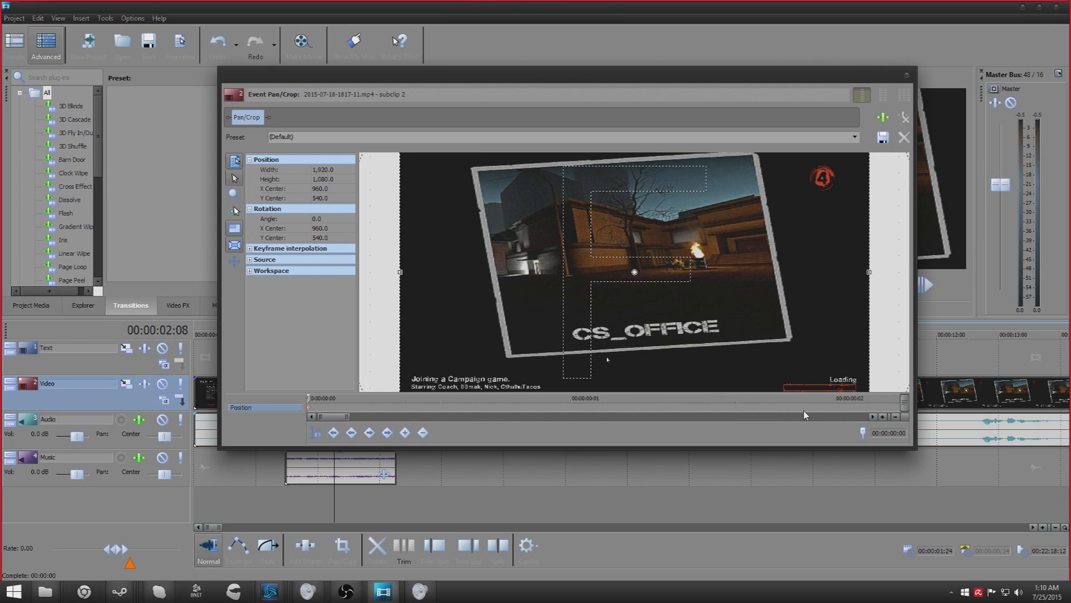
# - At 00:00:01:24 in the Pan/Crop keyframes, shift the crop frame's center to about X 1,185.8, Y 492.0
pyautogui.scroll(-5, 781, 410)
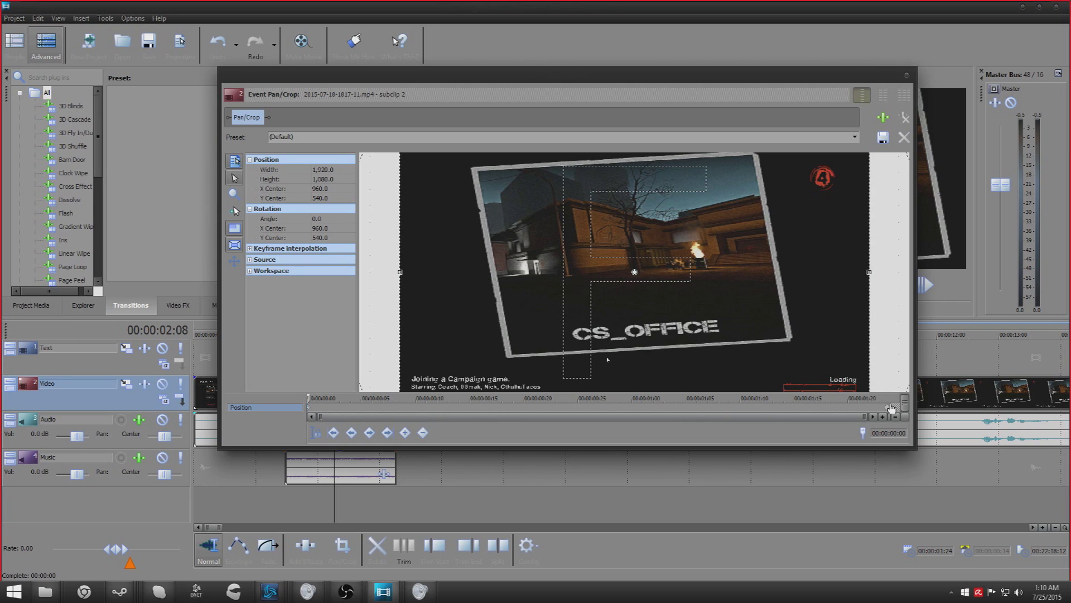
pyautogui.click(888, 410)
pyautogui.scroll(5, 889, 413)
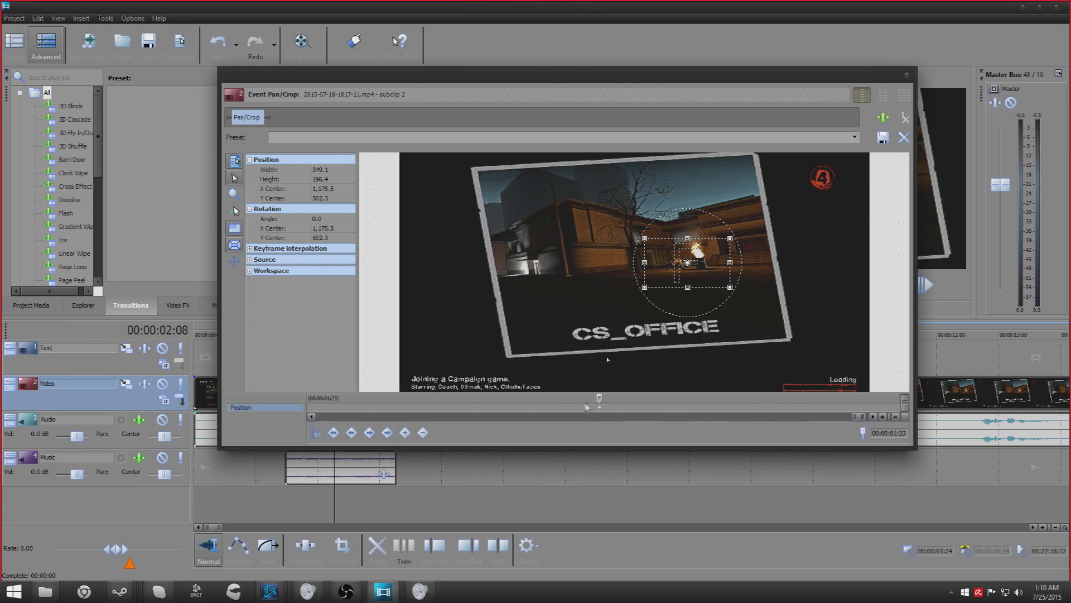
pyautogui.press('Left')
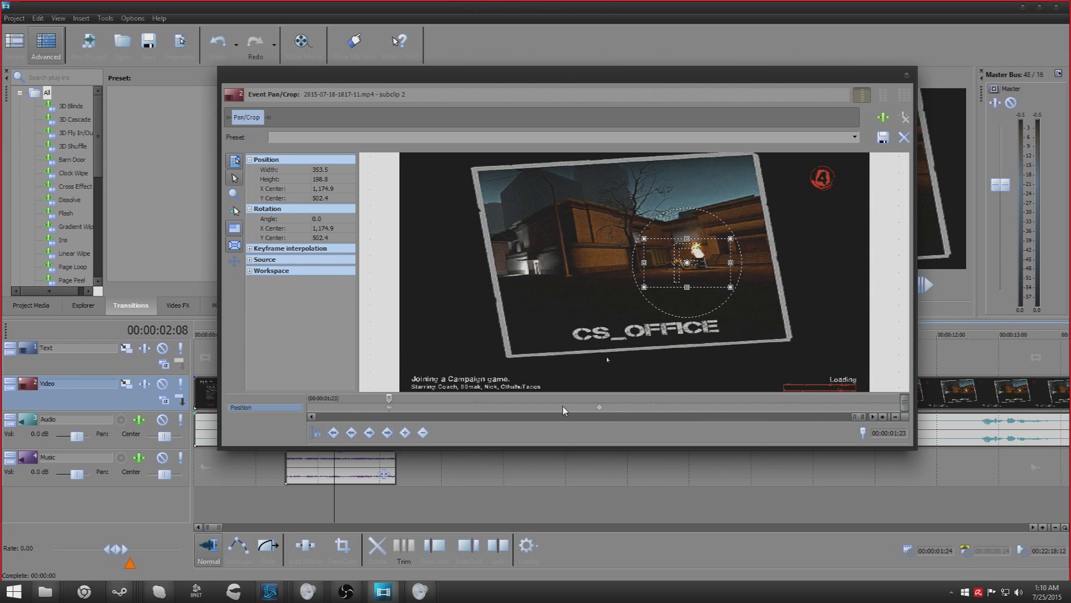
pyautogui.press('Right')
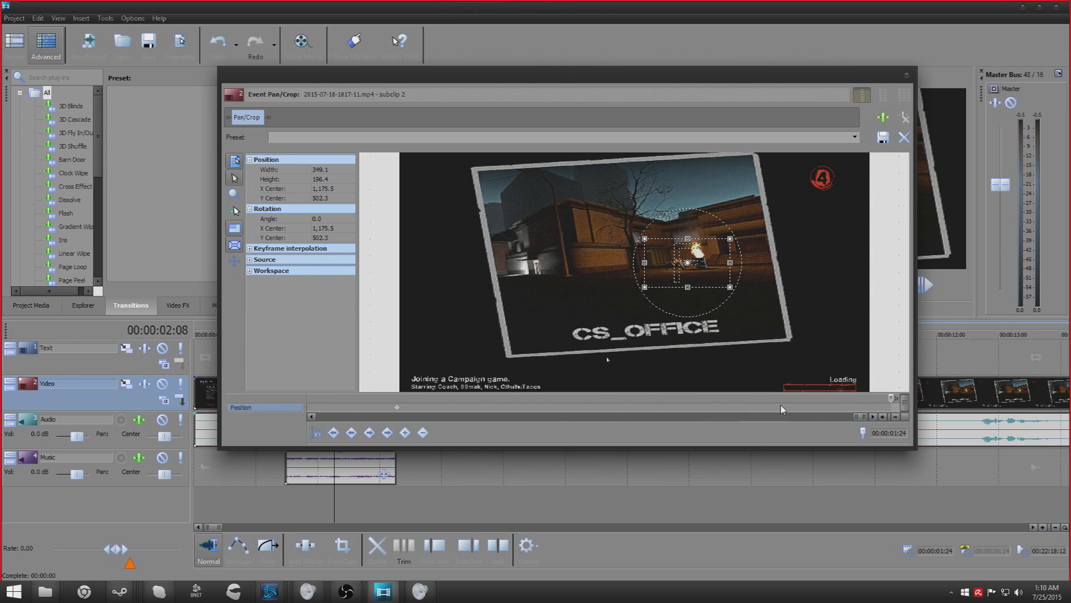
pyautogui.scroll(-2, 679, 282)
pyautogui.moveTo(684, 264); pyautogui.dragTo(685, 262)
pyautogui.scroll(-4, 453, 409)
pyautogui.scroll(-2, 436, 373)
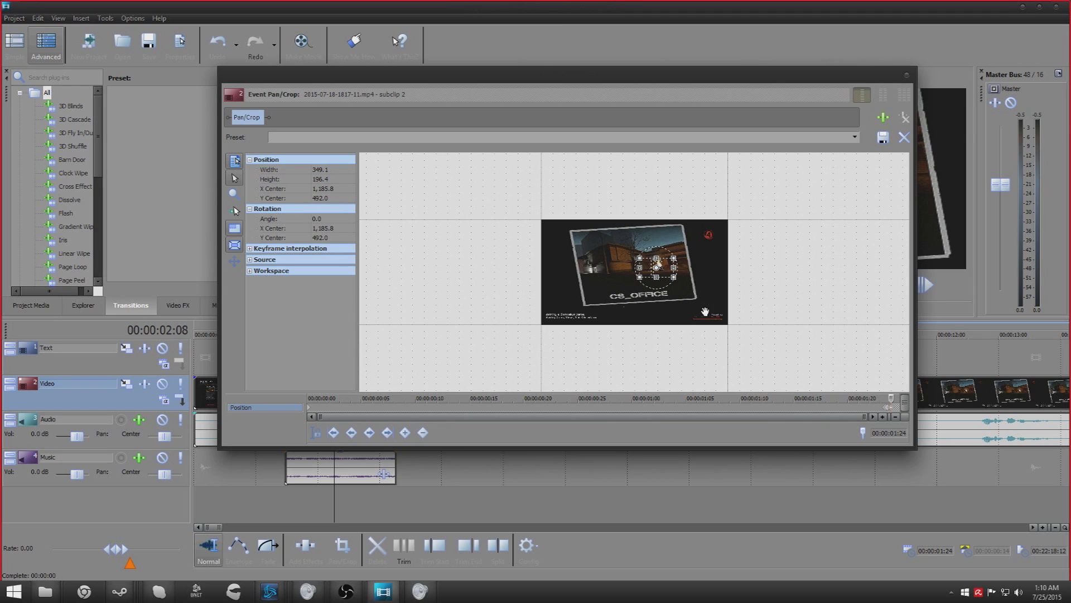
pyautogui.scroll(4, 705, 311)
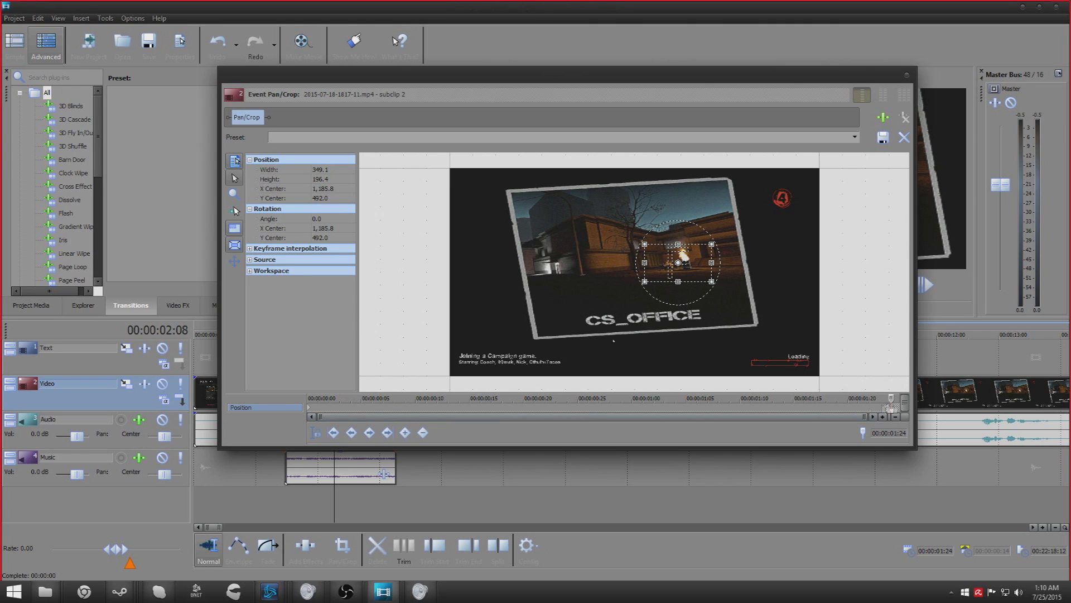
# - Move the crop frame's center to about X 692, Y 78 at 00:00:01:23, then close Event Pan/Crop and play the clip
pyautogui.scroll(5, 889, 412)
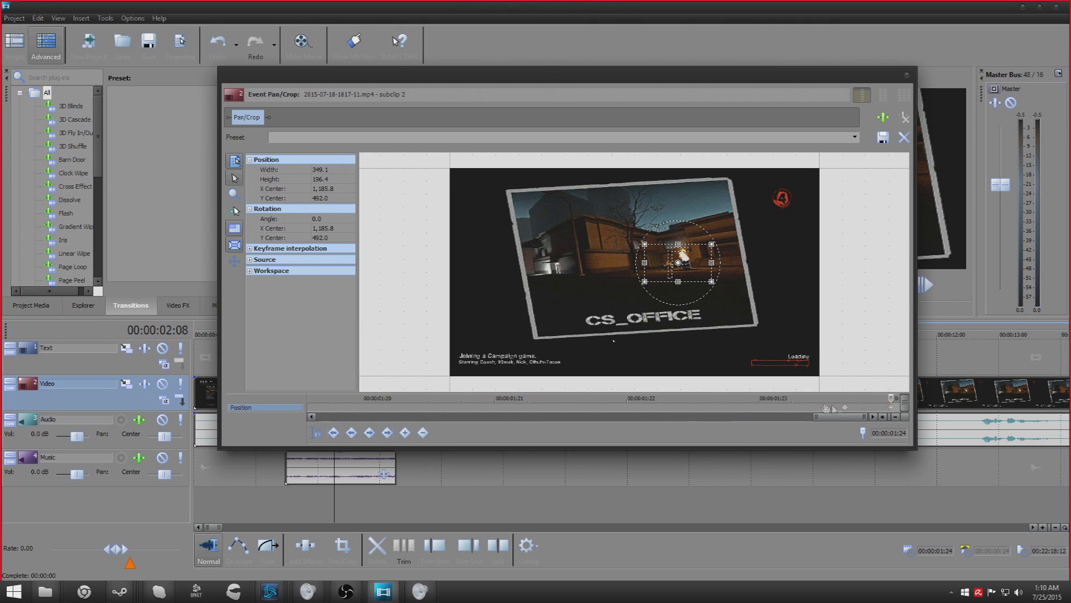
pyautogui.click(627, 410)
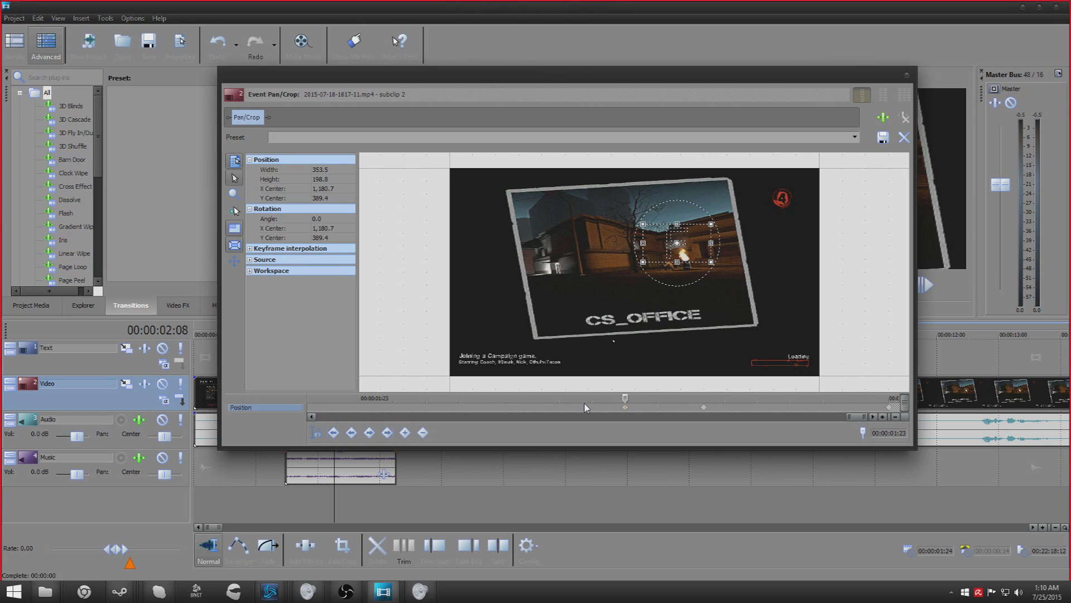
pyautogui.click(624, 419)
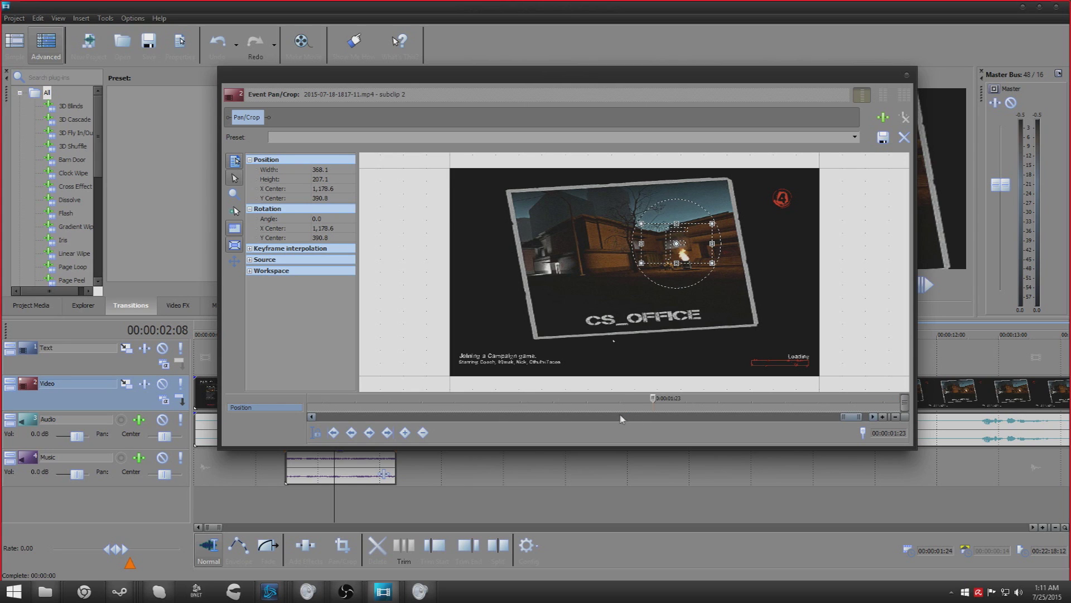
pyautogui.moveTo(687, 245); pyautogui.dragTo(593, 187)
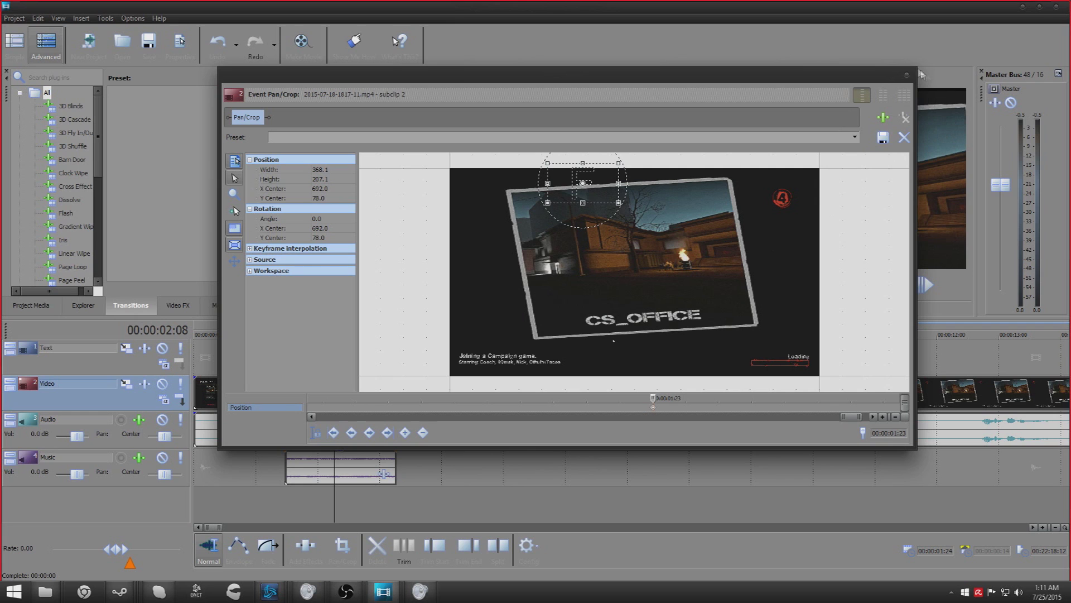
pyautogui.click(905, 75)
pyautogui.press('space')
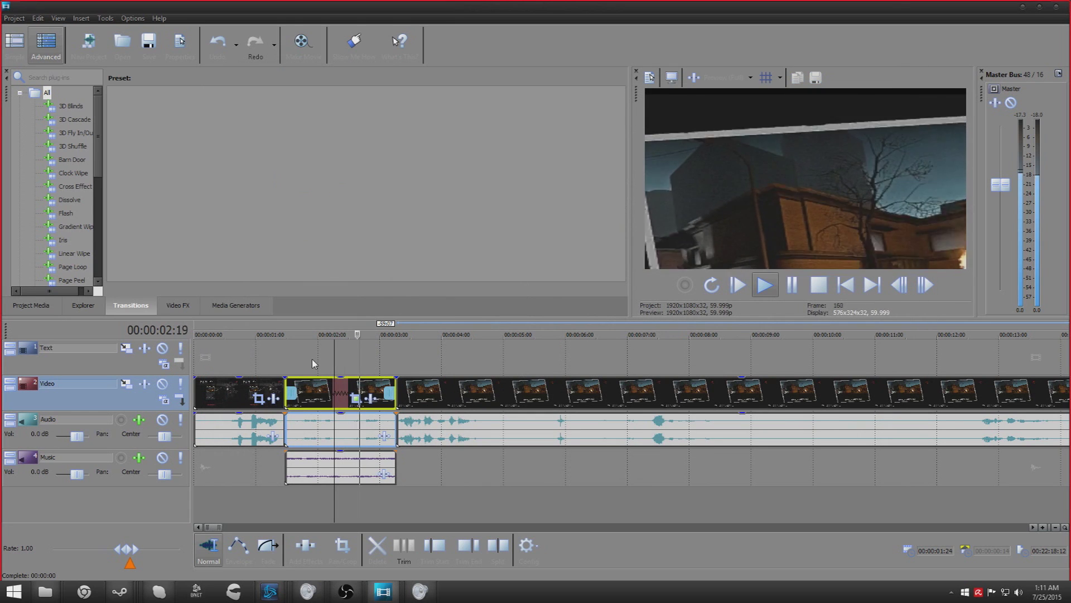
# - Stop playback and split the remaining gameplay clip with its audio at 00:00:04:18
pyautogui.press('space')
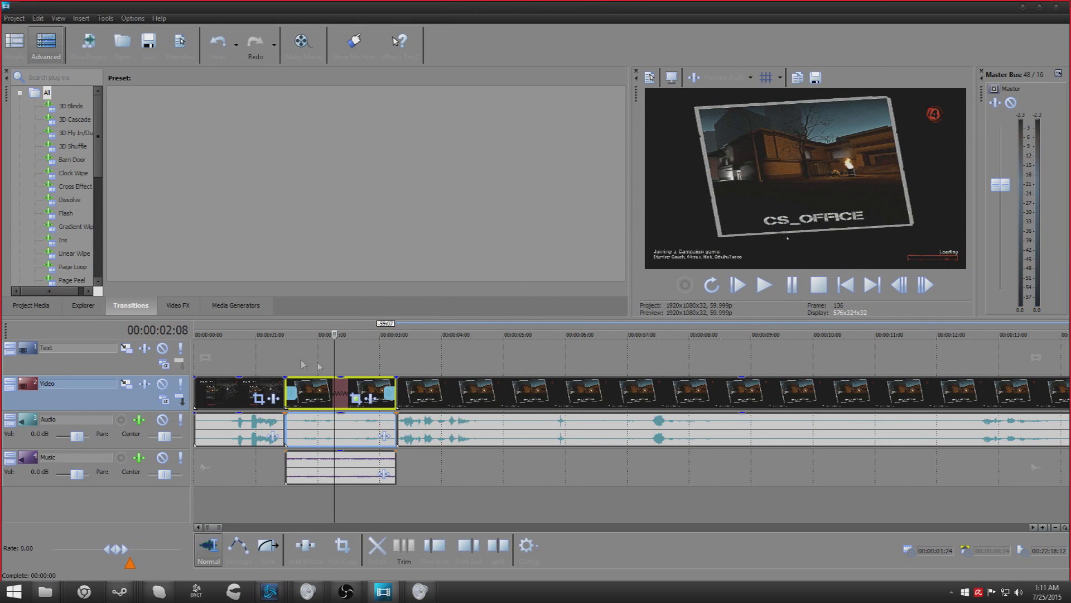
pyautogui.click(419, 373)
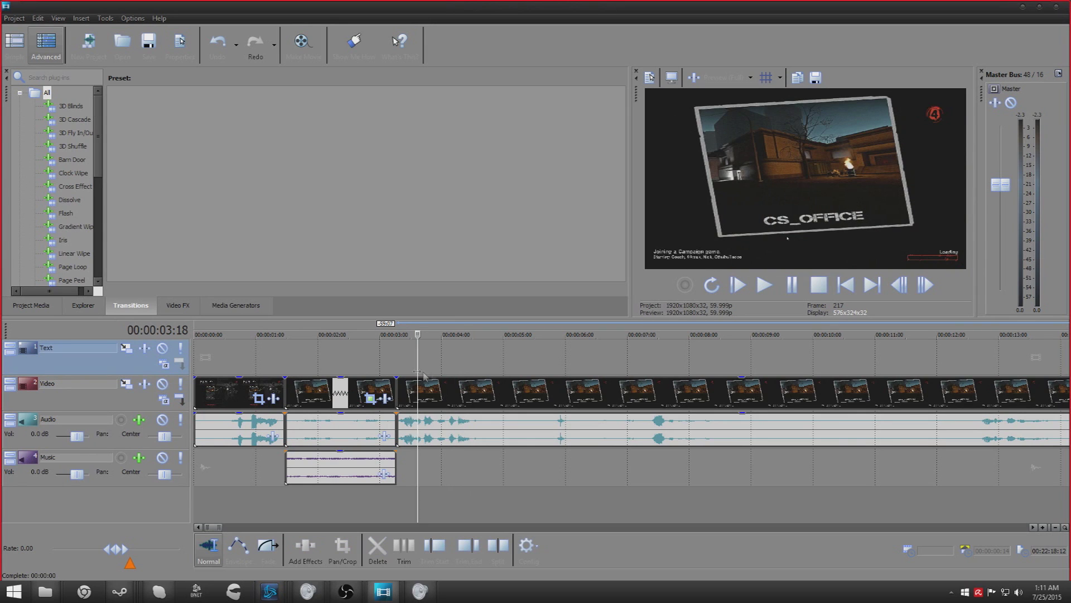
pyautogui.click(477, 406)
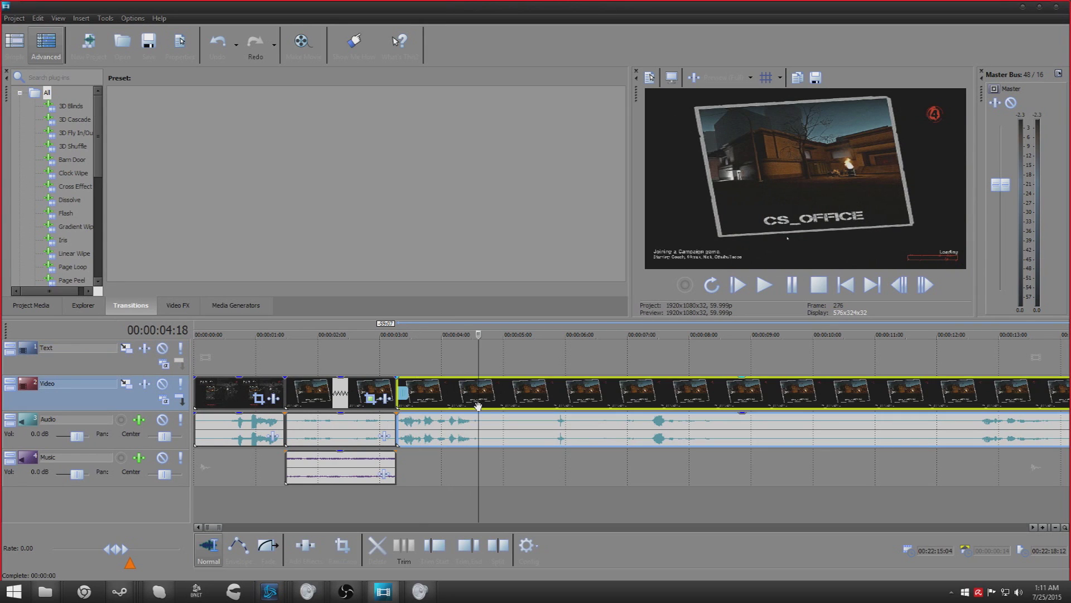
pyautogui.press('s')
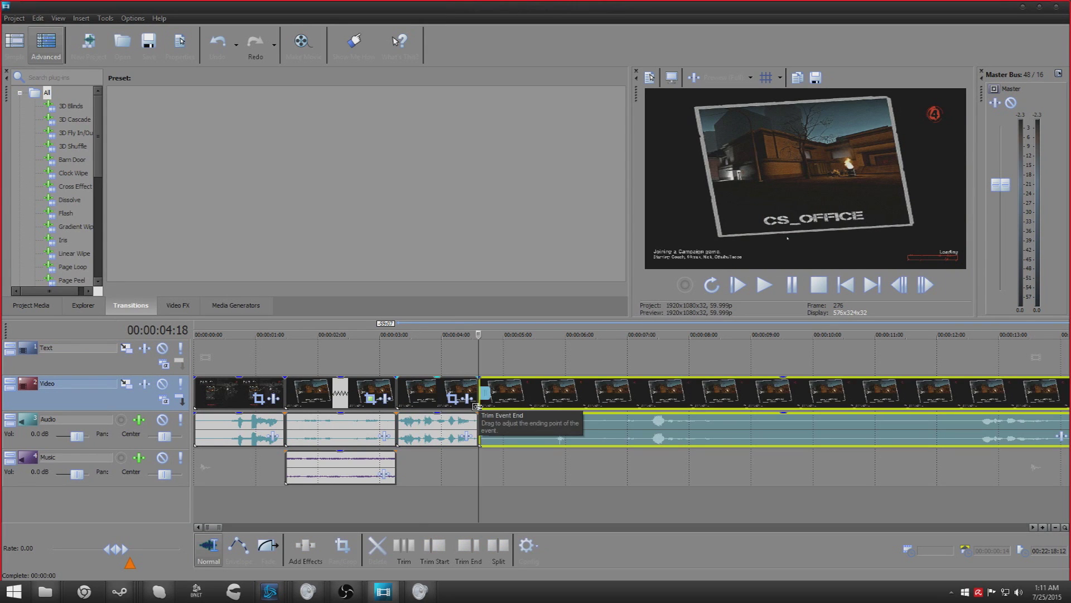
pyautogui.scroll(5, 698, 361)
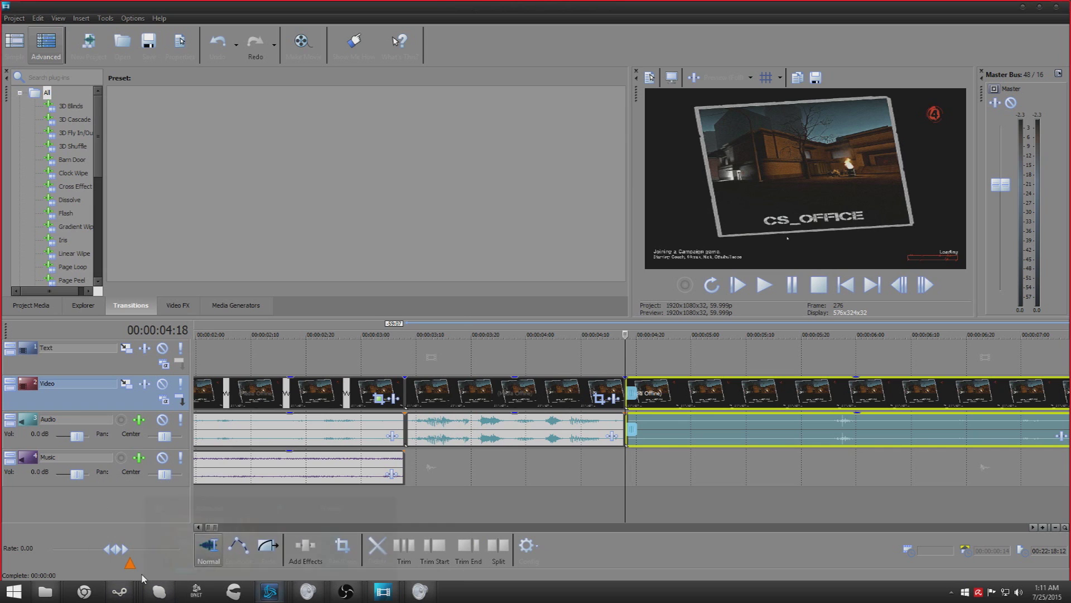
# - Switch to the Steam chat, look back through the messages and open the shared imgur image link in the browser
pyautogui.click(121, 591)
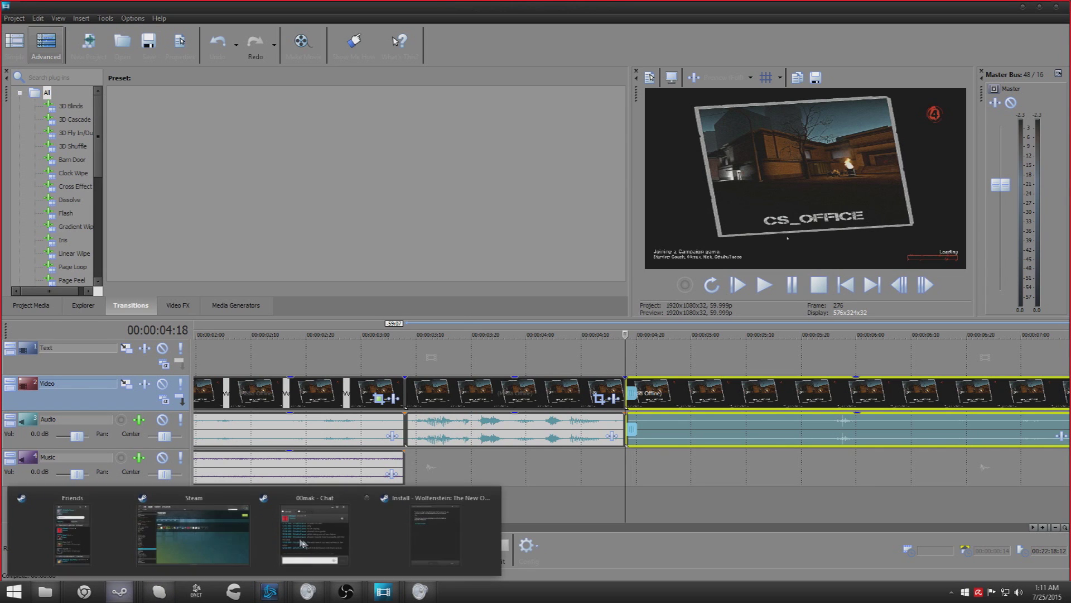
pyautogui.click(441, 530)
pyautogui.scroll(10, 888, 290)
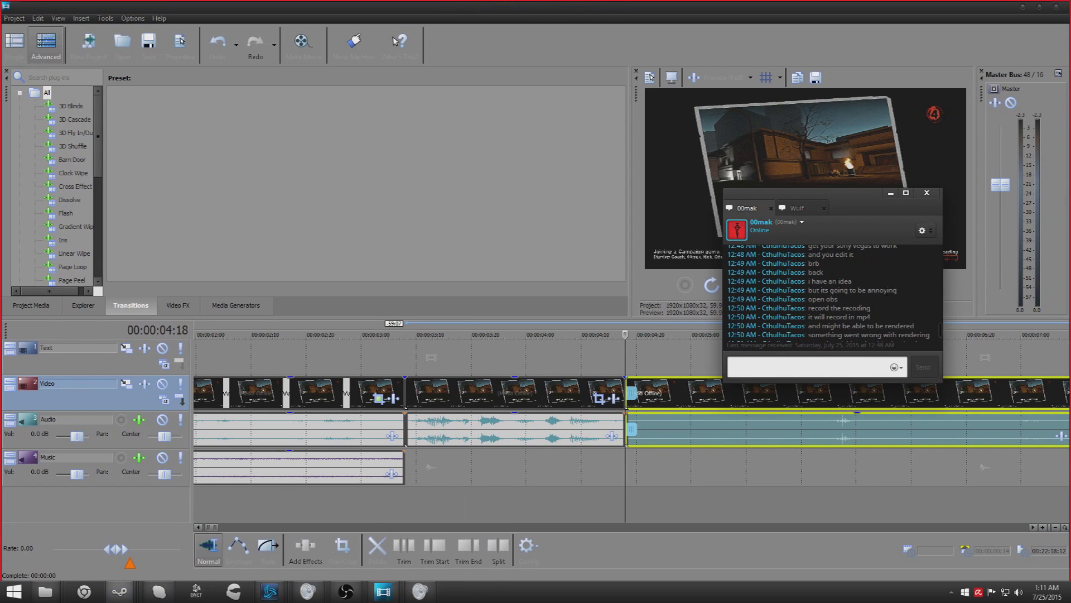
pyautogui.click(837, 265)
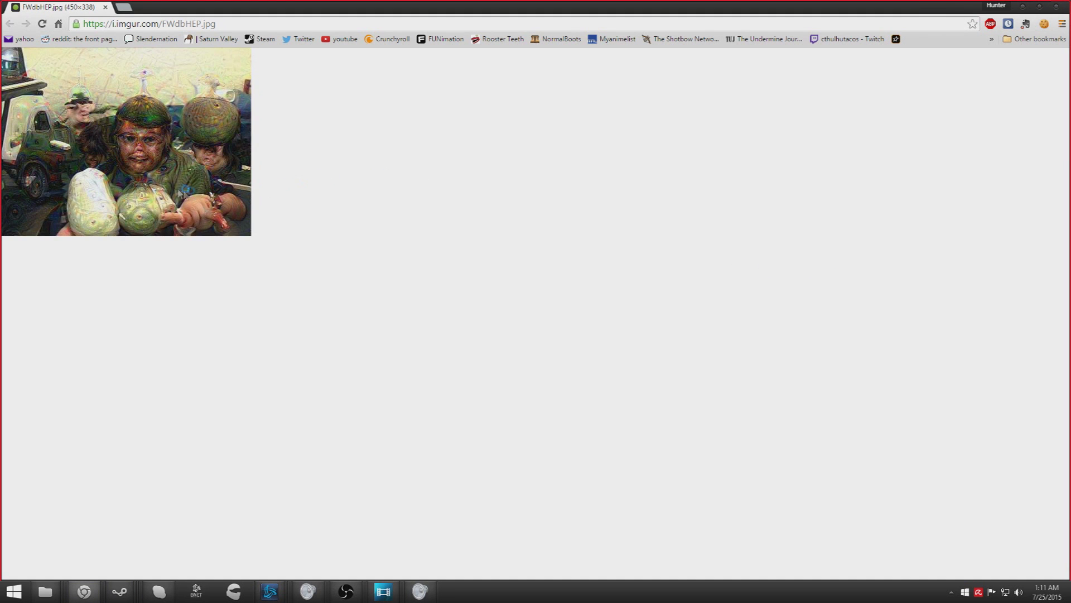
# - Save the imgur picture to the Downloads folder as a JPEG named bbbbbbbb
pyautogui.rightClick(144, 130)
pyautogui.click(262, 163)
pyautogui.write('bbbbbbbb')
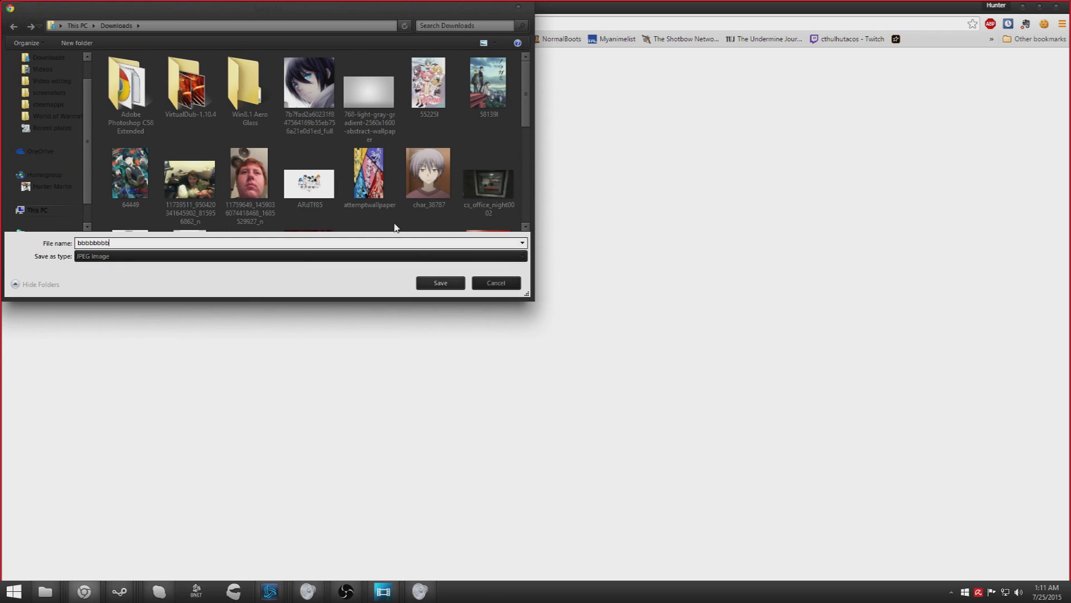
pyautogui.click(440, 282)
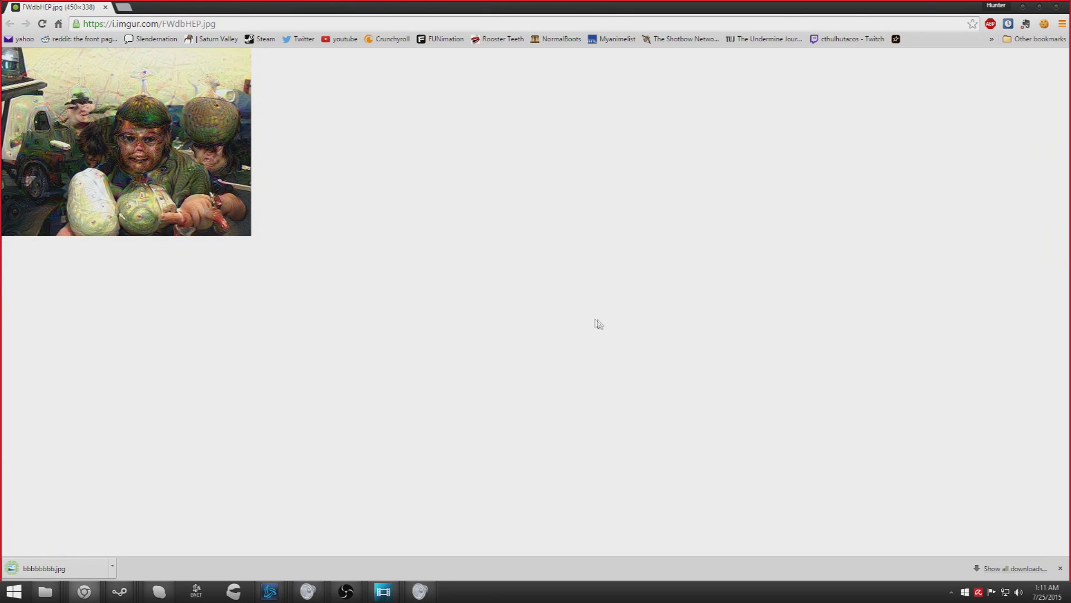
# - Bring bbbbbbbb.jpg into the editor's timeline, placing it on the Video track at 00:00:04:18 with the gameplay clip above on the Text track
pyautogui.moveTo(56, 568); pyautogui.dragTo(348, 358)
pyautogui.scroll(-5, 614, 356)
pyautogui.scroll(5, 361, 392)
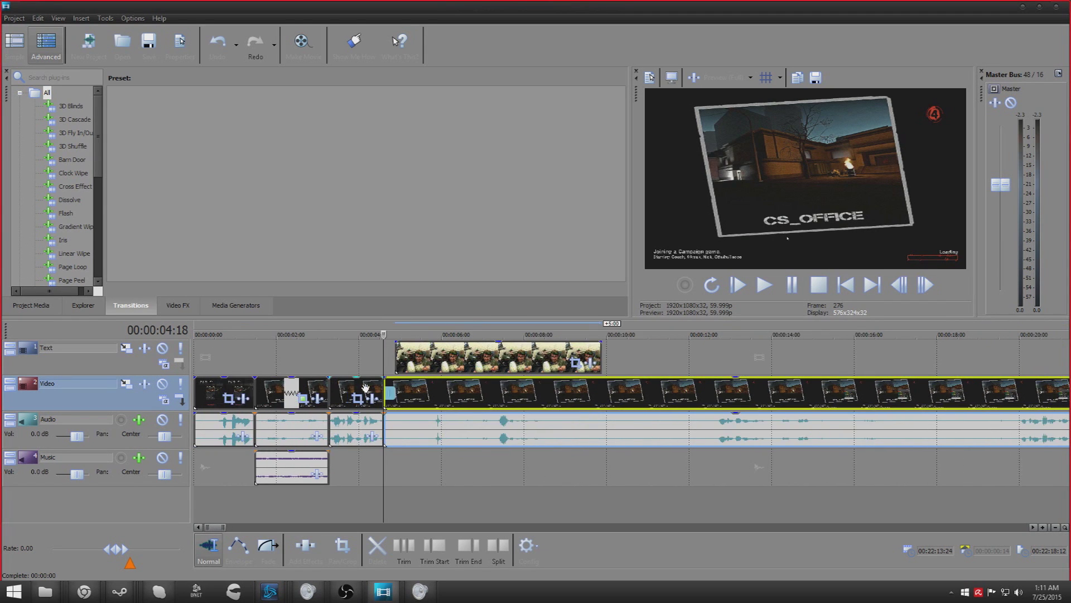
pyautogui.moveTo(653, 403)
pyautogui.mouseDown()
pyautogui.moveTo(653, 356)
pyautogui.moveTo(654, 403)
pyautogui.mouseUp()
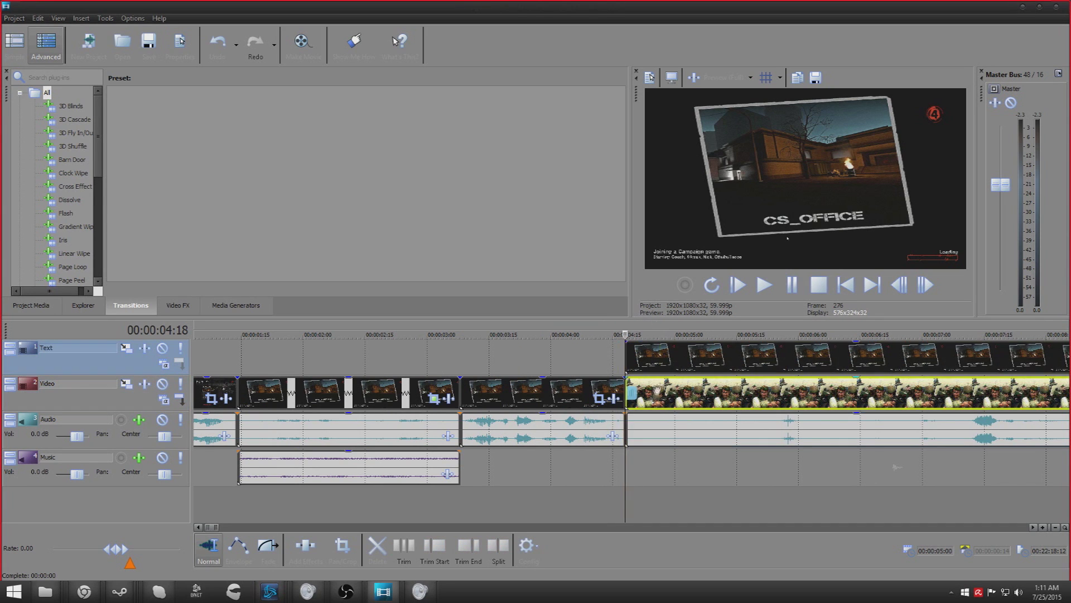
pyautogui.rightClick(658, 360)
pyautogui.press('Escape')
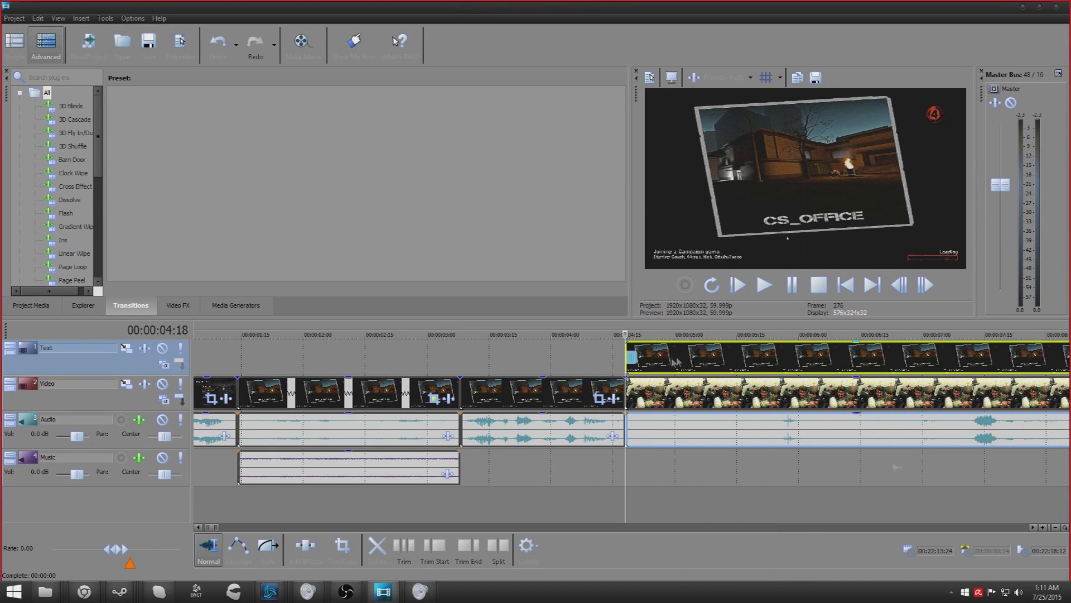
pyautogui.rightClick(659, 360)
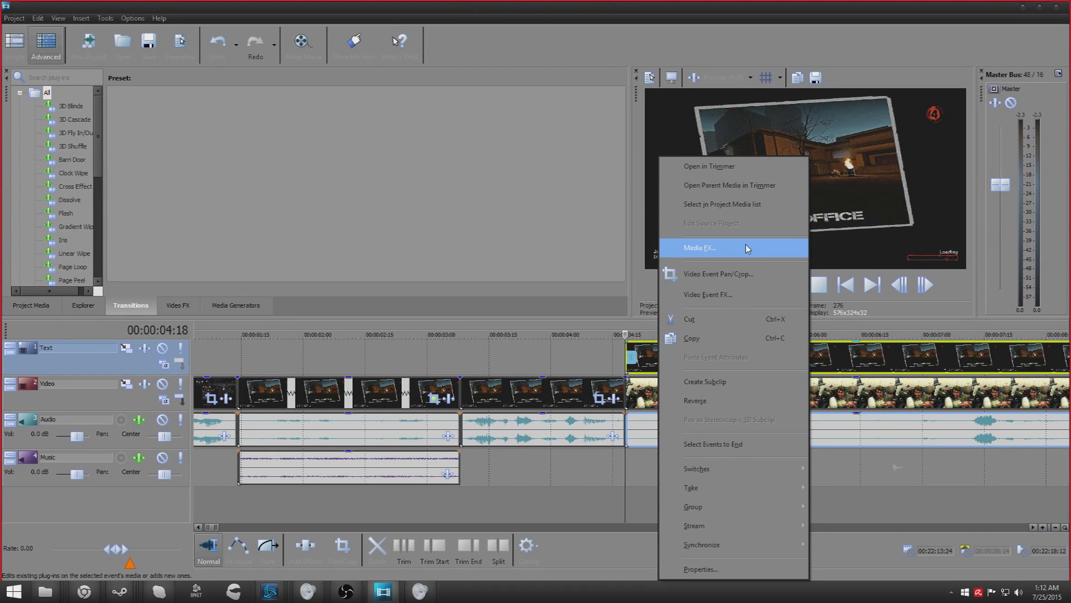
pyautogui.click(753, 294)
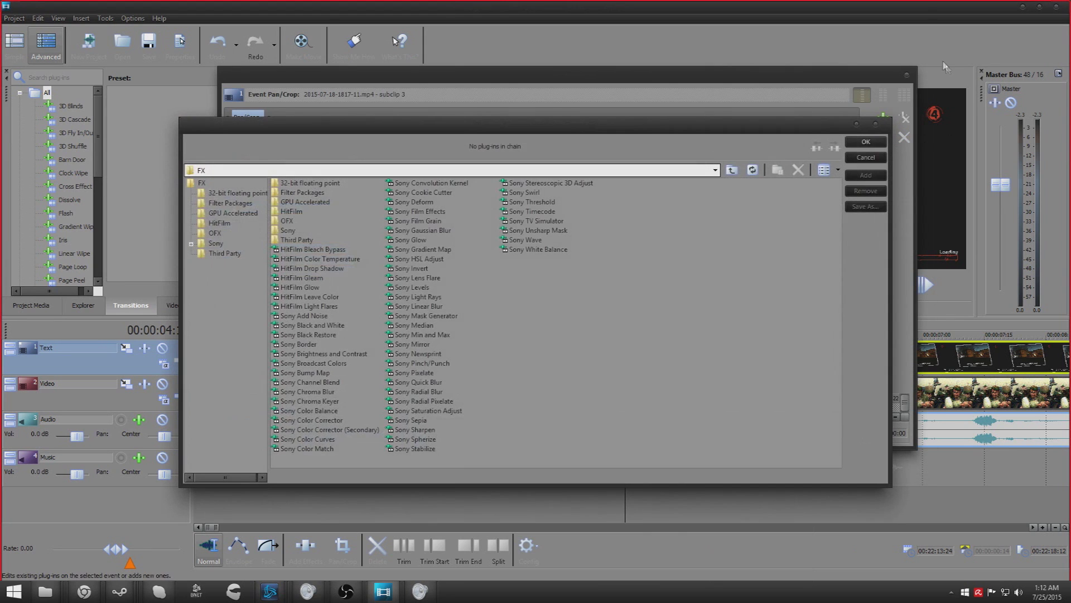
pyautogui.click(866, 142)
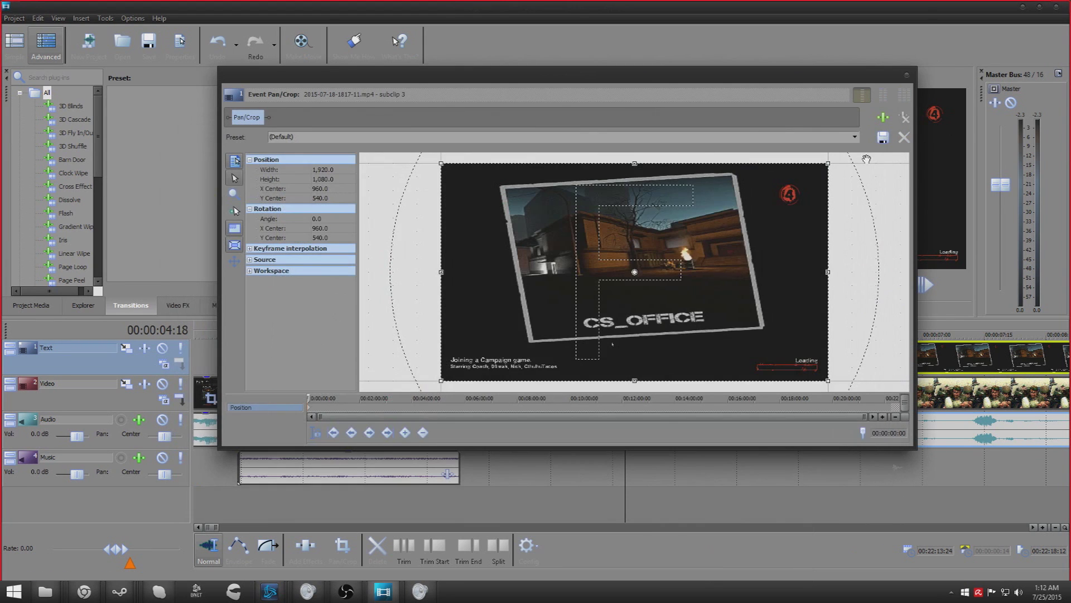
pyautogui.click(905, 74)
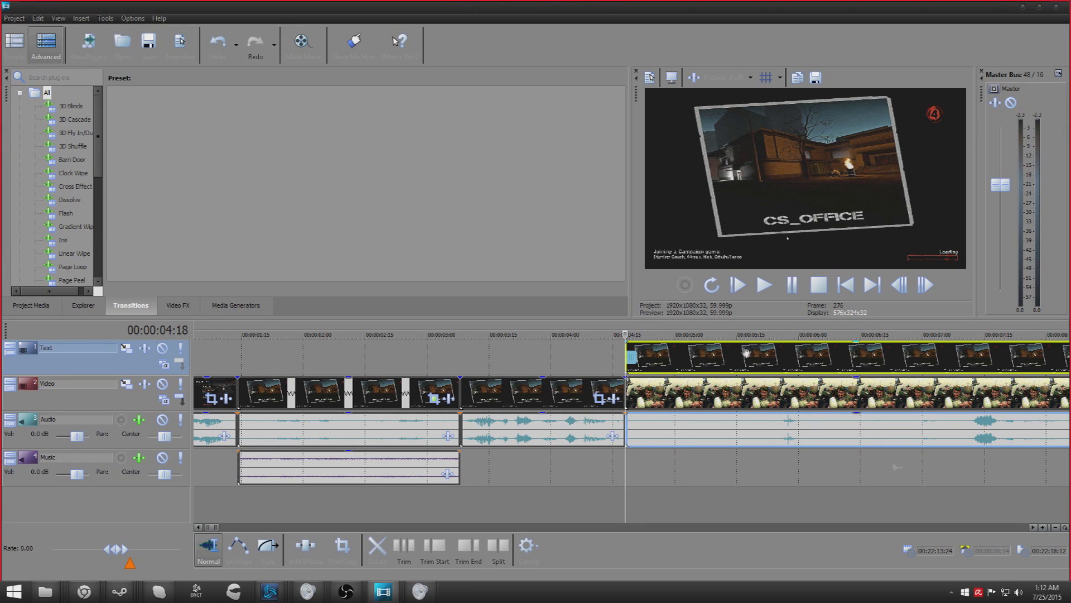
# - Add the Sony Chroma Keyer effect to the gameplay clip on the Text track
pyautogui.rightClick(685, 355)
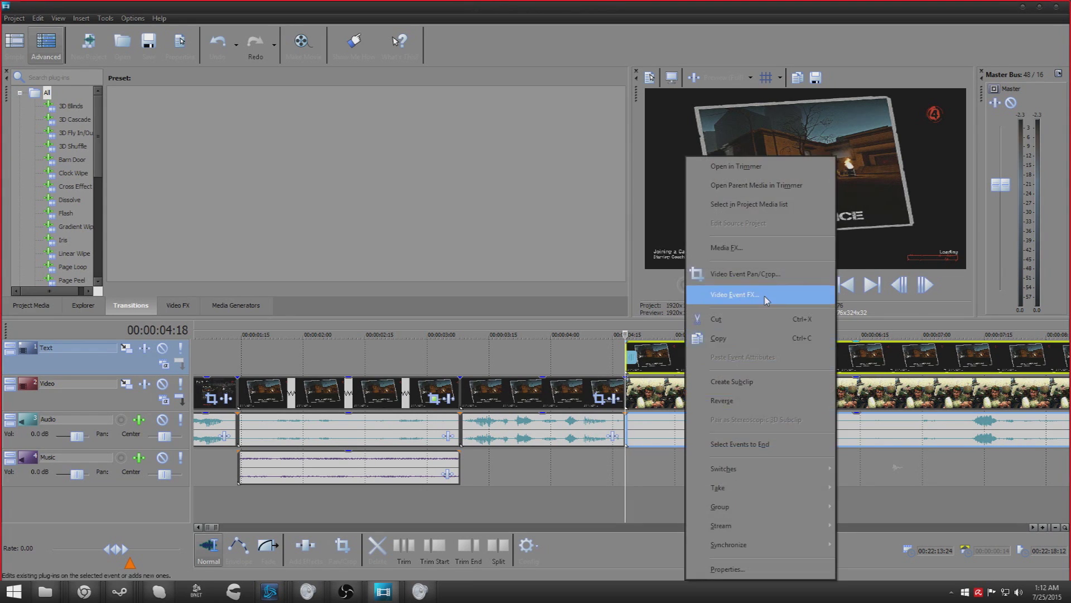
pyautogui.click(768, 296)
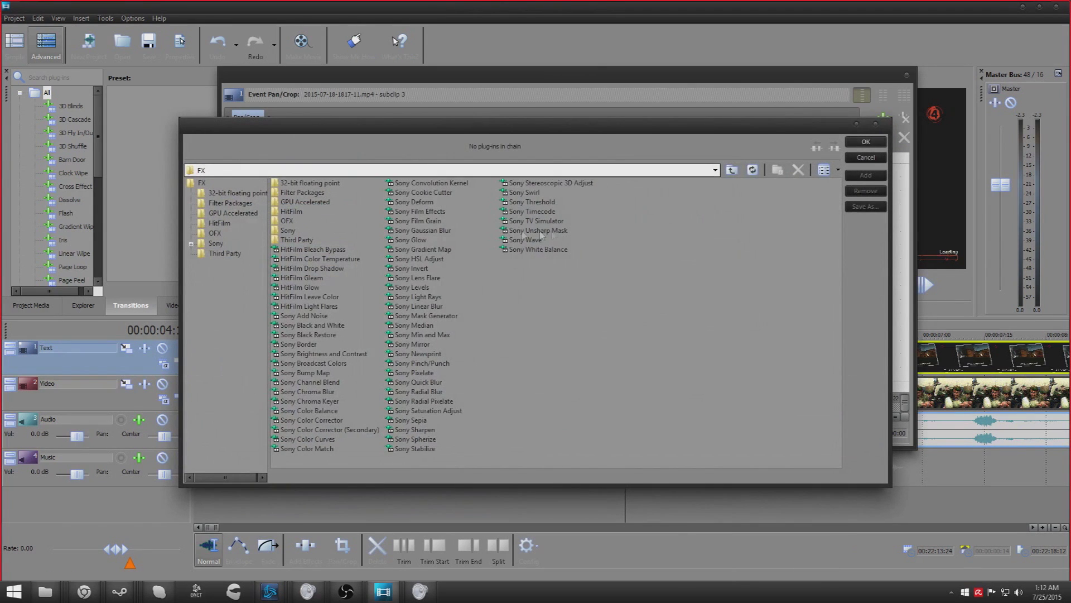
pyautogui.click(332, 402)
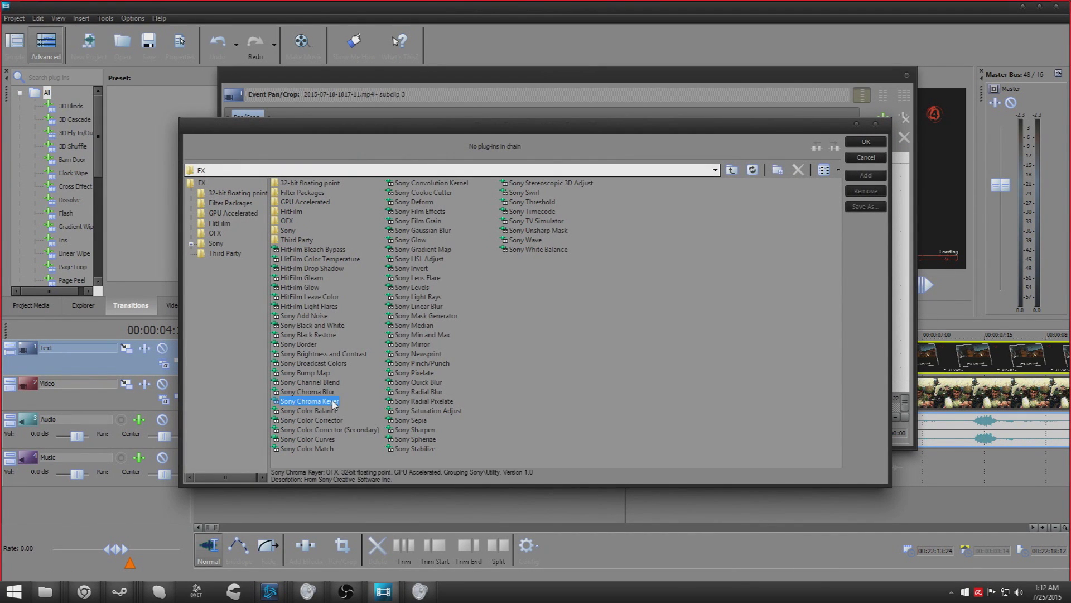
pyautogui.click(866, 143)
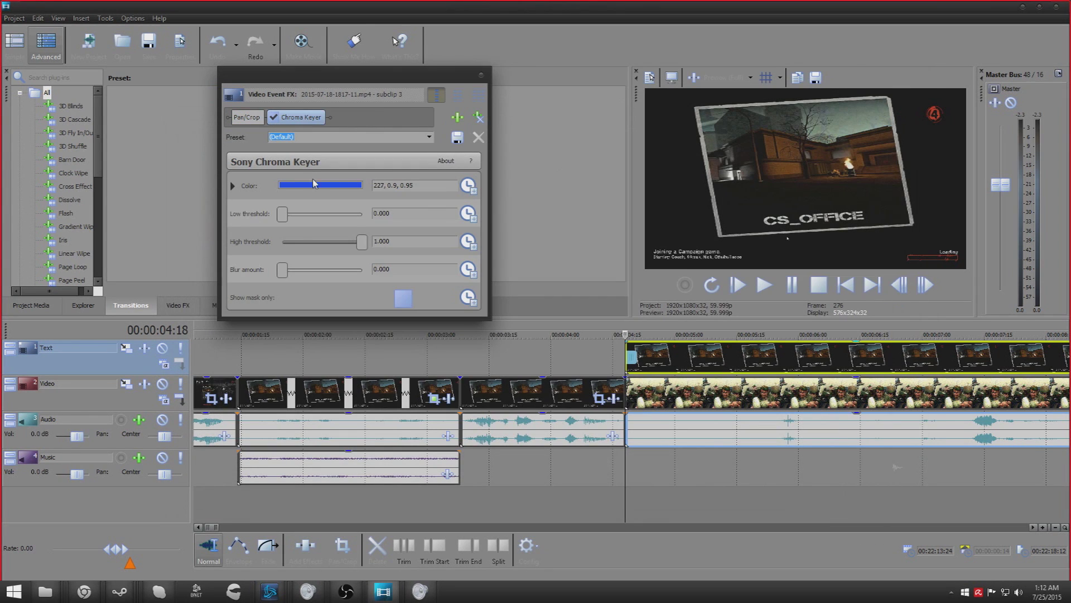
# - Set the Chroma Keyer color to 0, 0.0, 0.06 by sampling the dark background in the preview, and close the effect settings
pyautogui.click(314, 184)
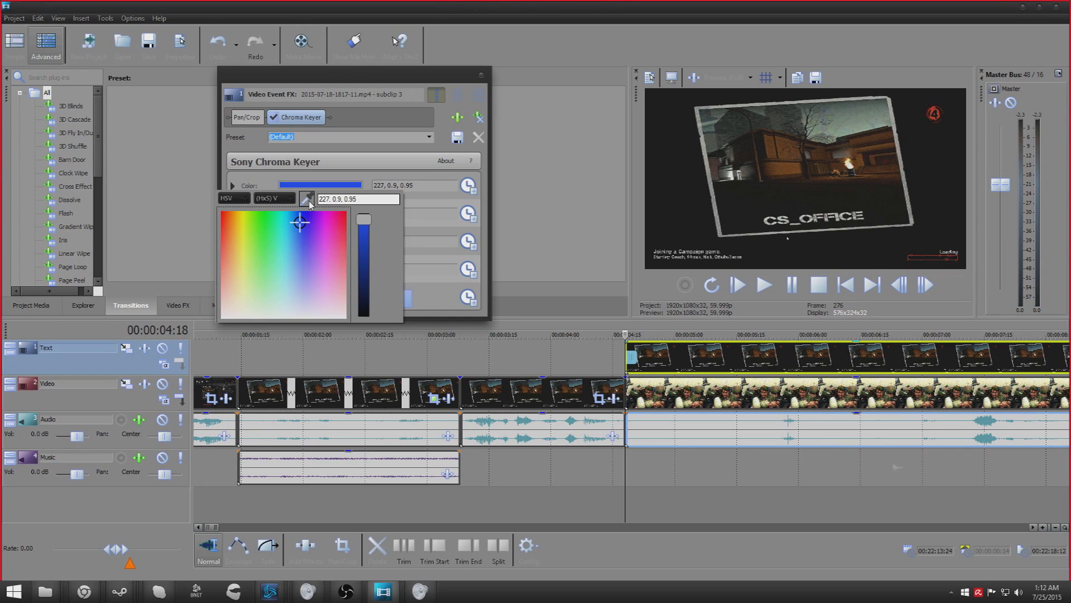
pyautogui.click(309, 200)
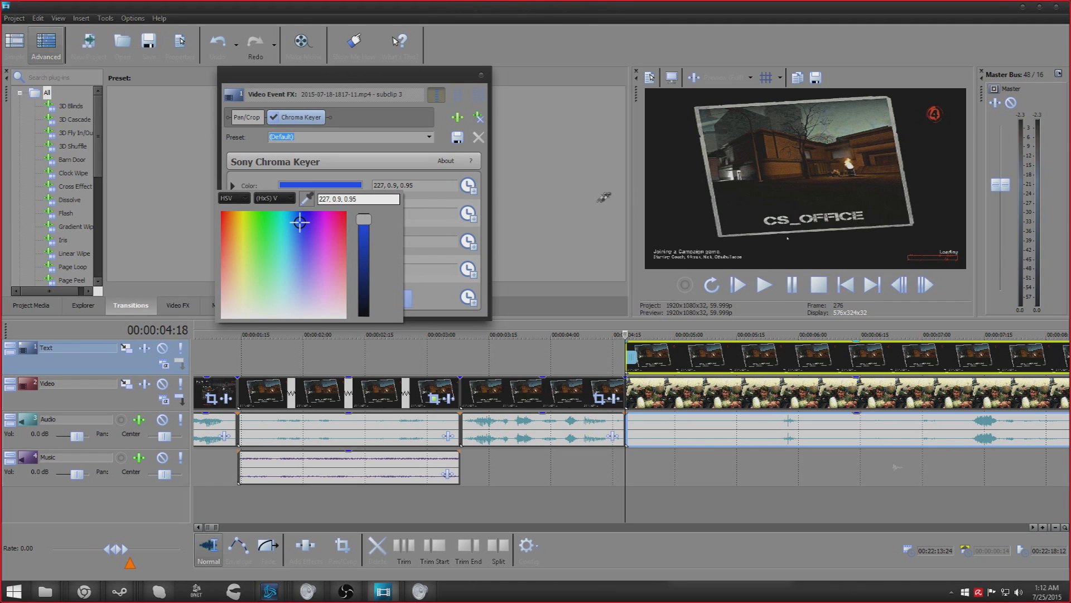
pyautogui.click(667, 204)
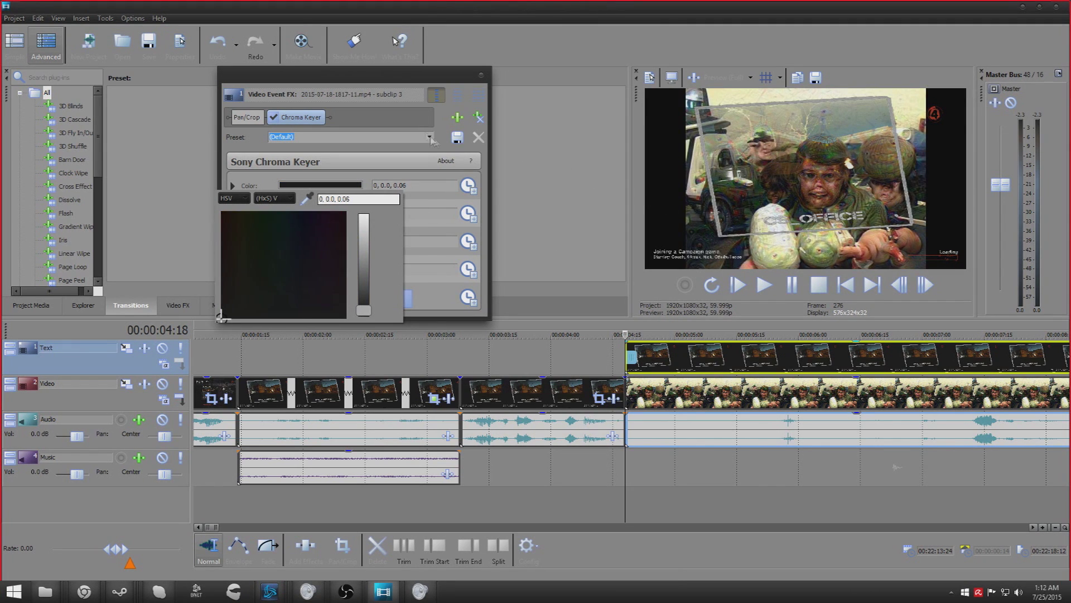
pyautogui.click(486, 77)
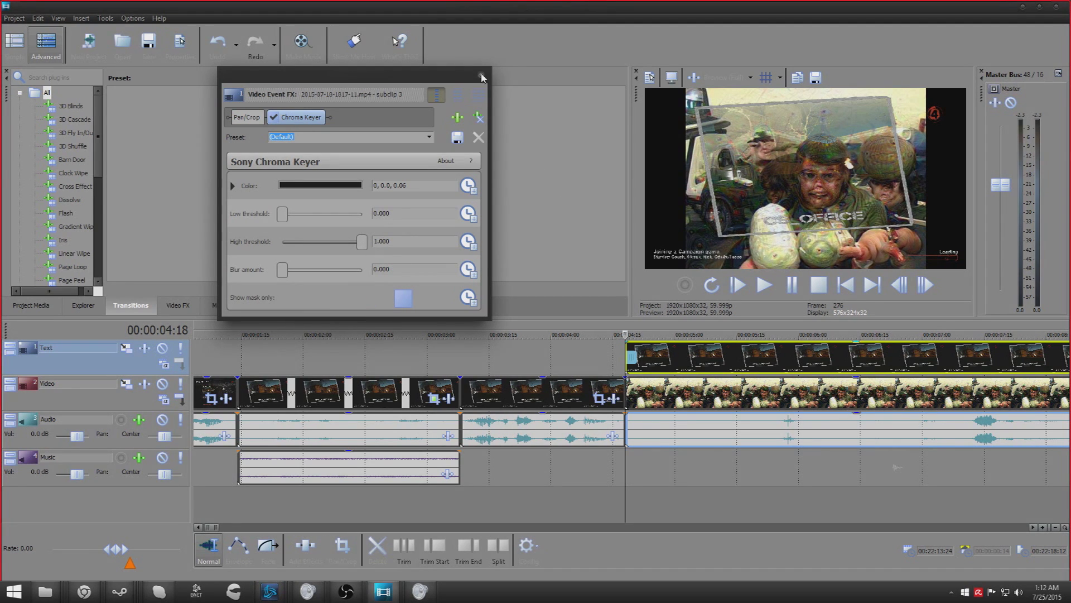
pyautogui.click(481, 75)
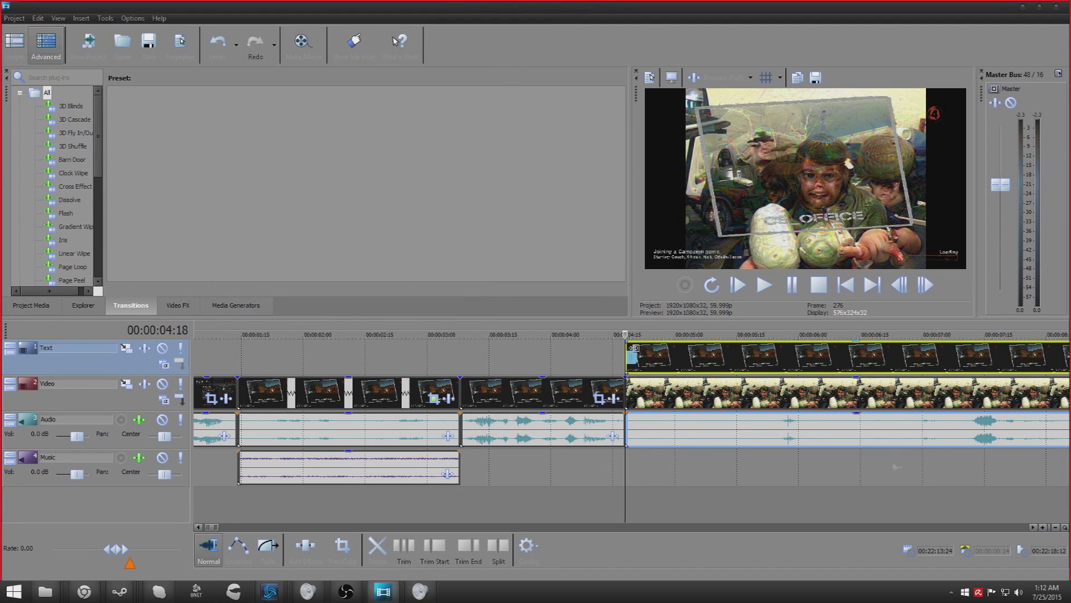
# - Play the keyed section and extend the picture on the Video track to a length of 00:00:07:22
pyautogui.press('space')
pyautogui.scroll(-5, 586, 433)
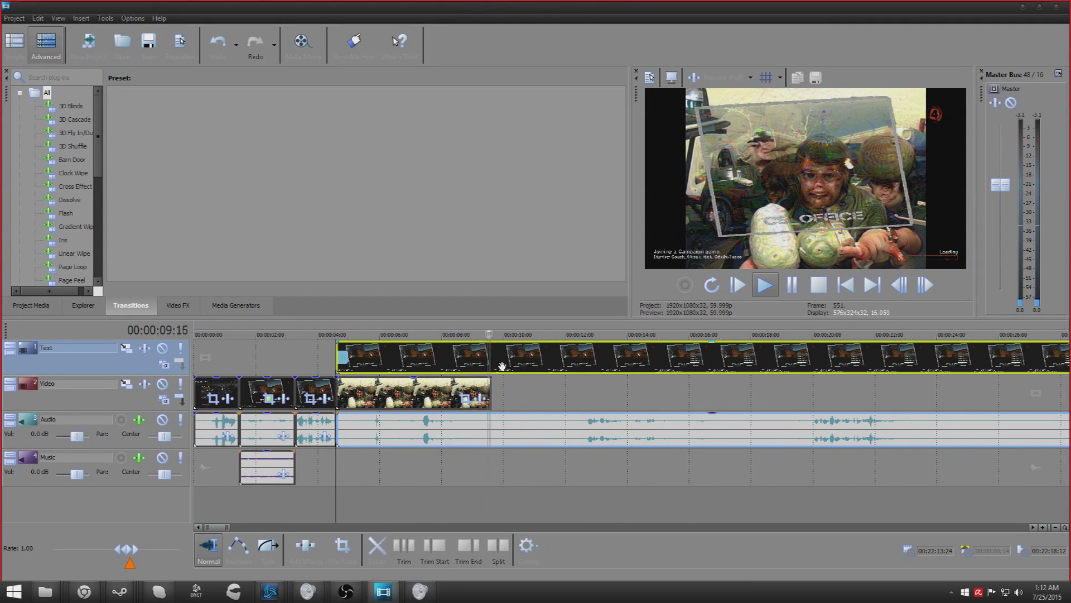
pyautogui.click(481, 384)
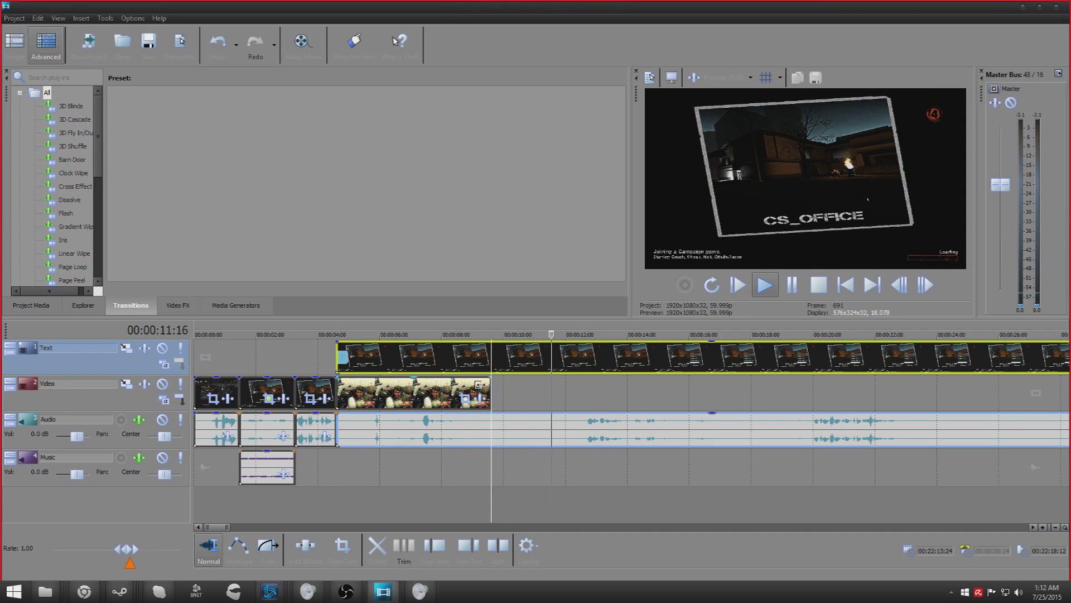
pyautogui.moveTo(491, 393); pyautogui.dragTo(574, 392)
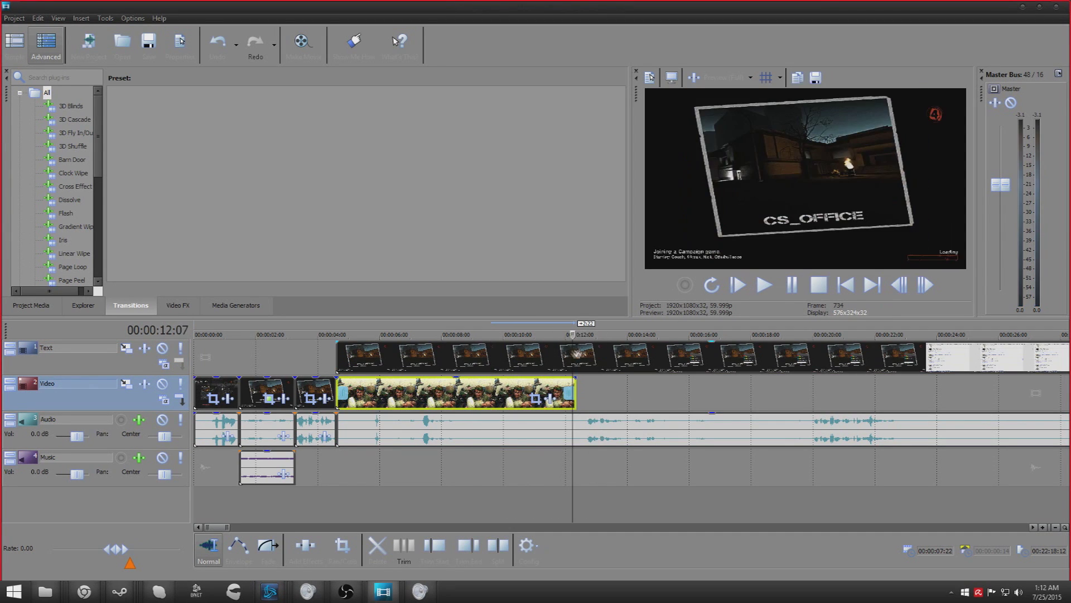
# - Split the gameplay clip on the Text track at the end of the picture and select the part after the cut
pyautogui.click(576, 354)
pyautogui.press('s')
pyautogui.click(581, 357)
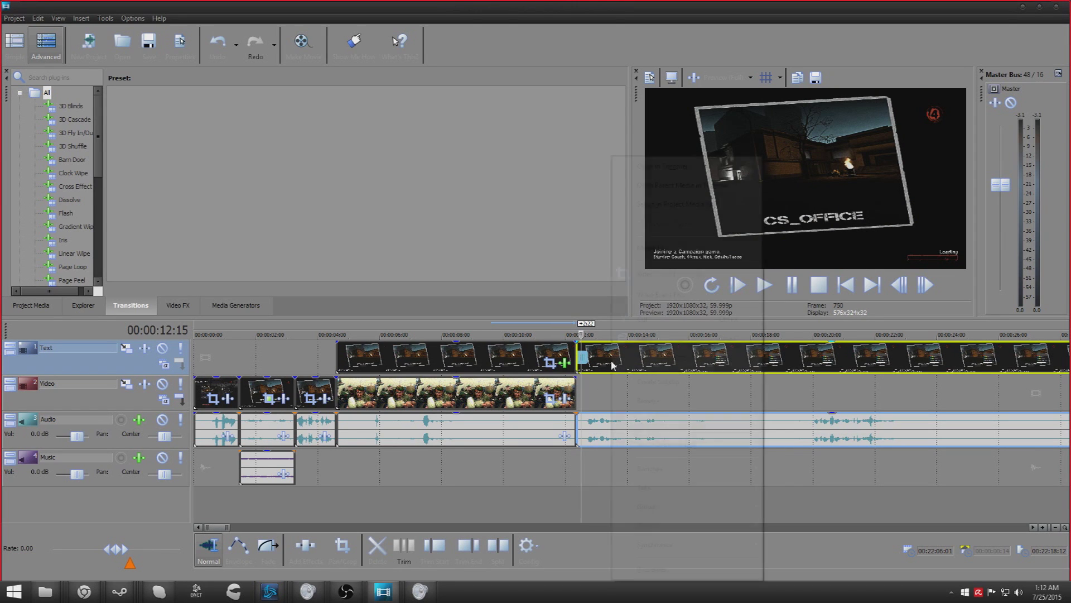
pyautogui.rightClick(629, 357)
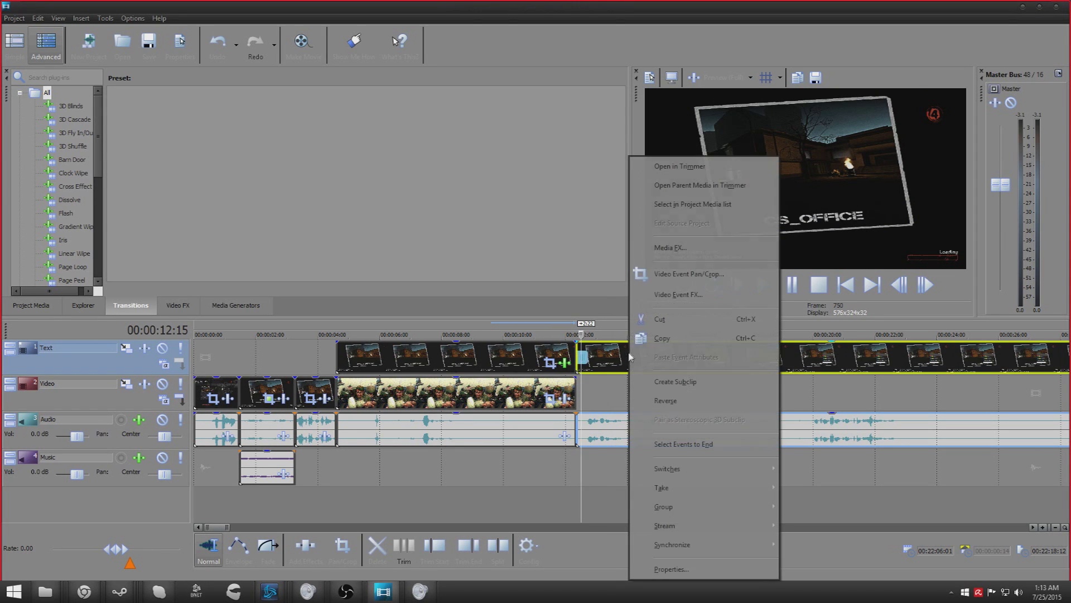
pyautogui.click(678, 294)
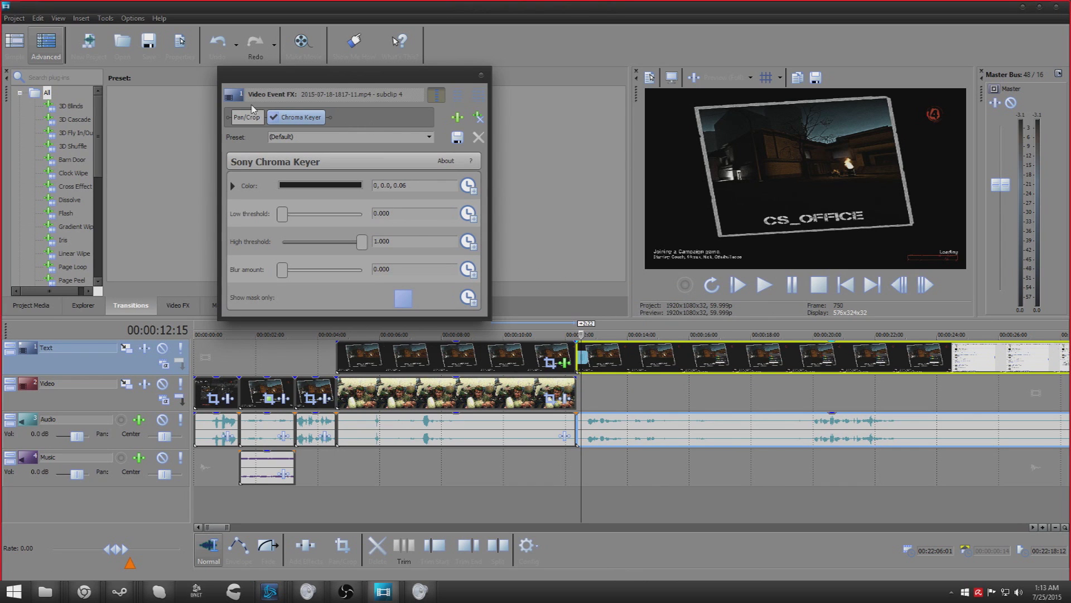
pyautogui.click(457, 116)
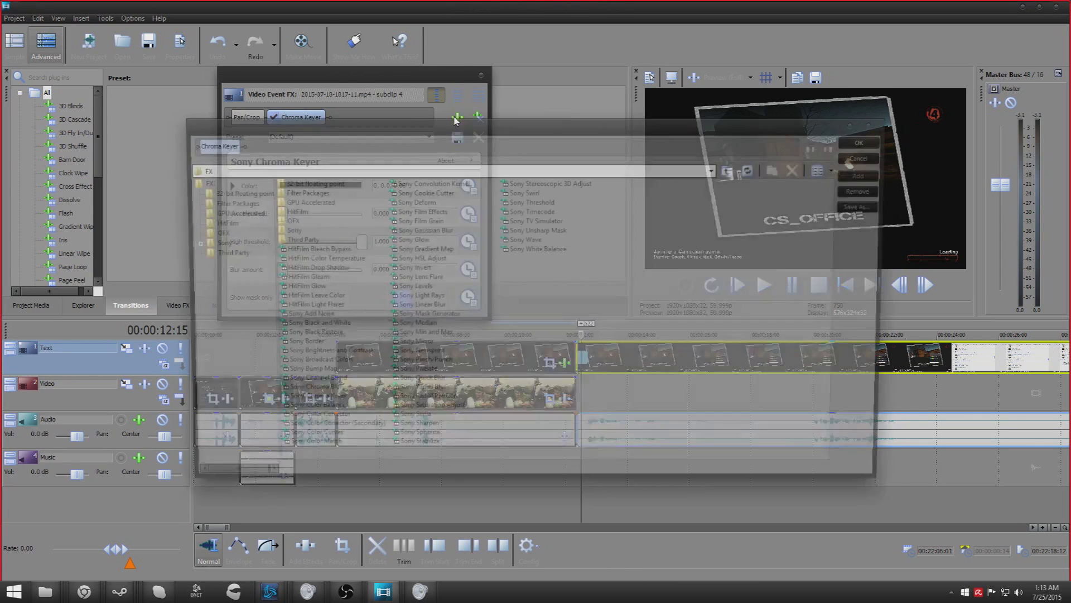
pyautogui.click(283, 279)
pyautogui.click(322, 317)
pyautogui.click(866, 158)
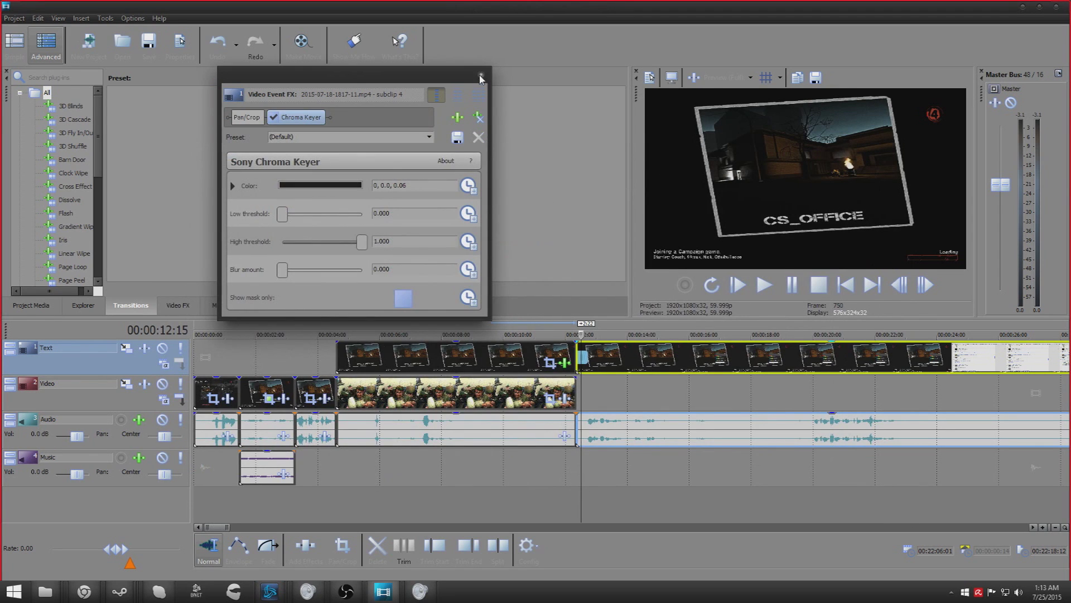
pyautogui.click(481, 79)
# - Play on from the end of the picture and split the gameplay clip and its audio at 00:00:15:13
pyautogui.press('space')
pyautogui.click(663, 431)
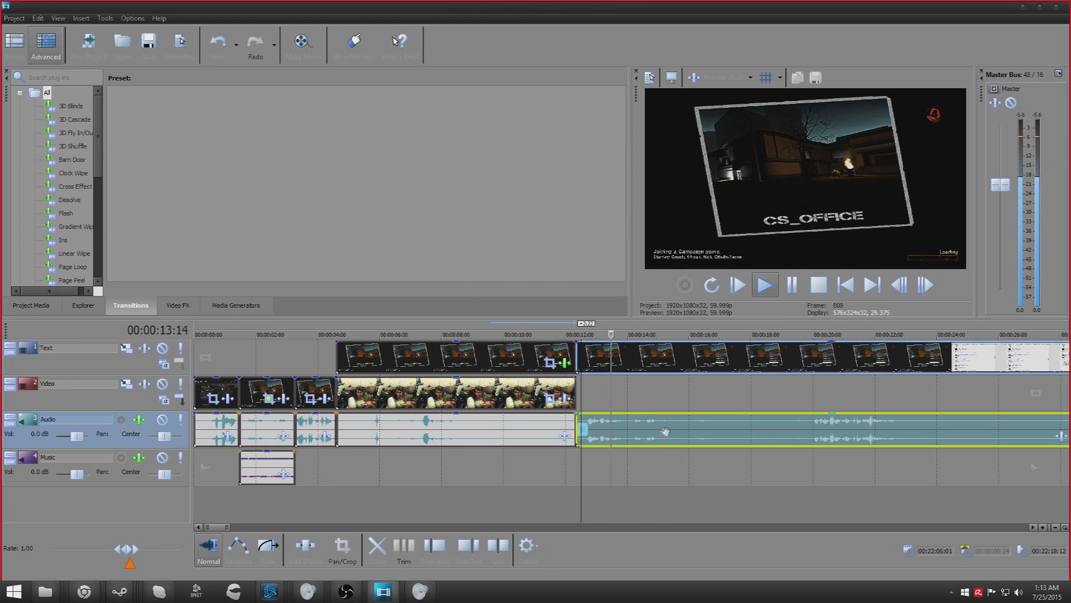
pyautogui.press('Return')
pyautogui.press('s')
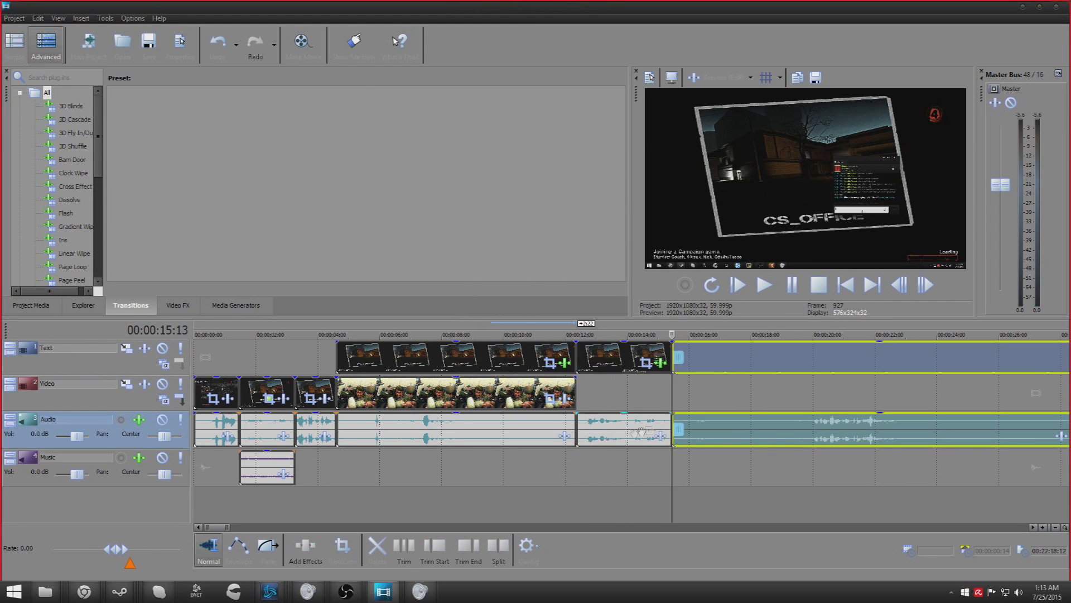
# - Open the audio event effects for the short segment after the picture and look through the available Sony effects
pyautogui.click(607, 431)
pyautogui.rightClick(607, 431)
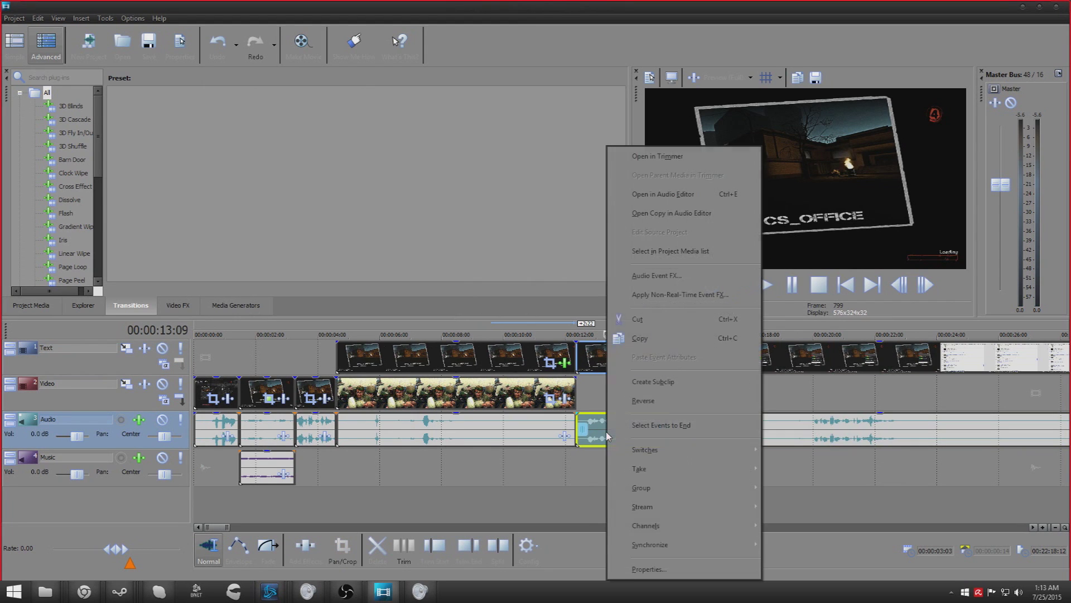
pyautogui.click(697, 252)
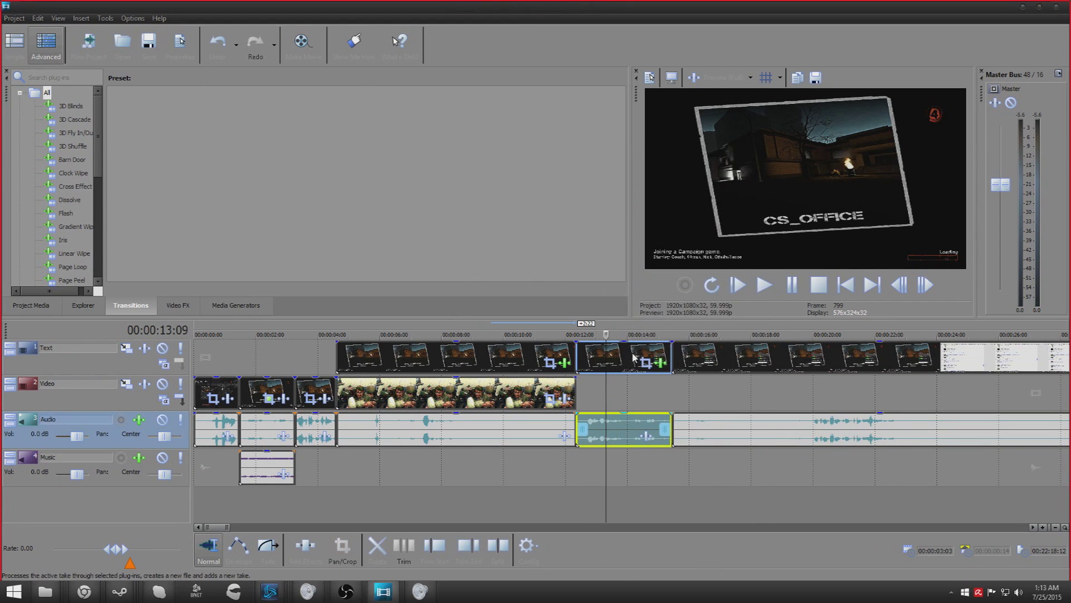
pyautogui.rightClick(633, 428)
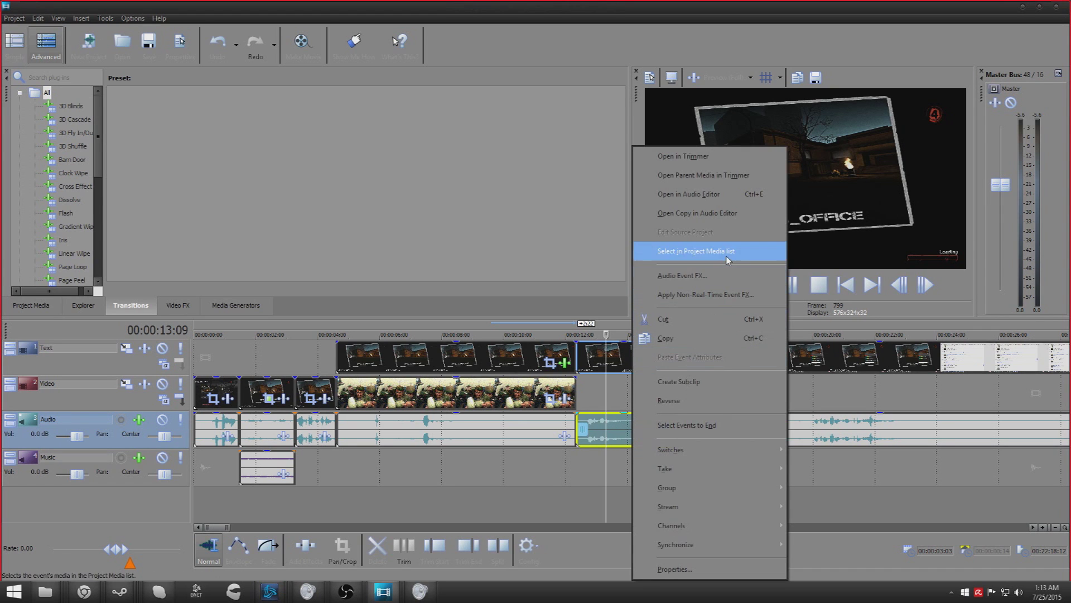
pyautogui.click(716, 279)
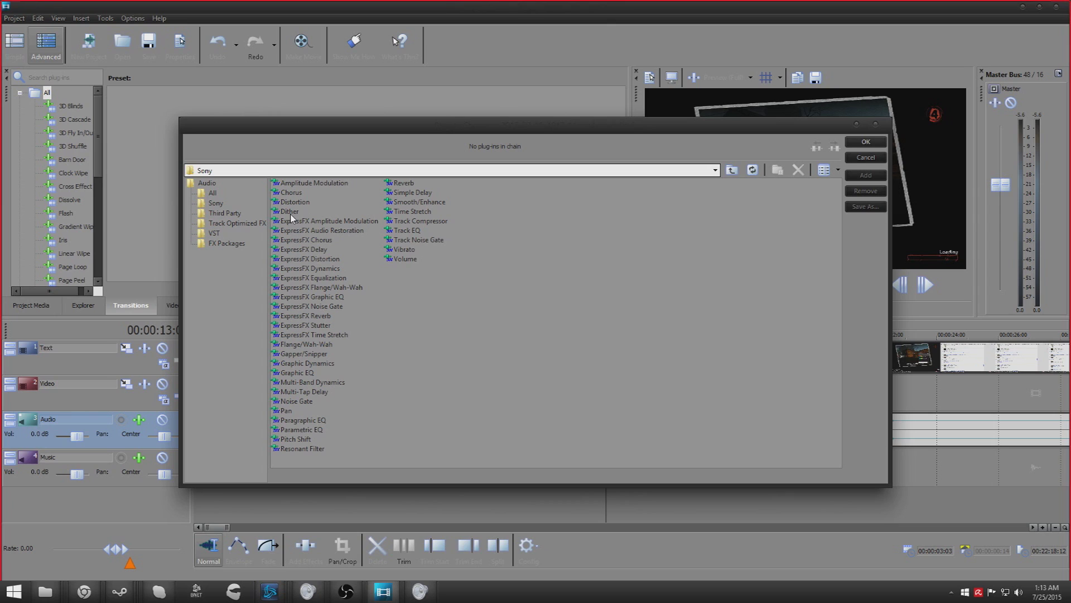
pyautogui.click(403, 184)
pyautogui.click(417, 258)
pyautogui.click(865, 158)
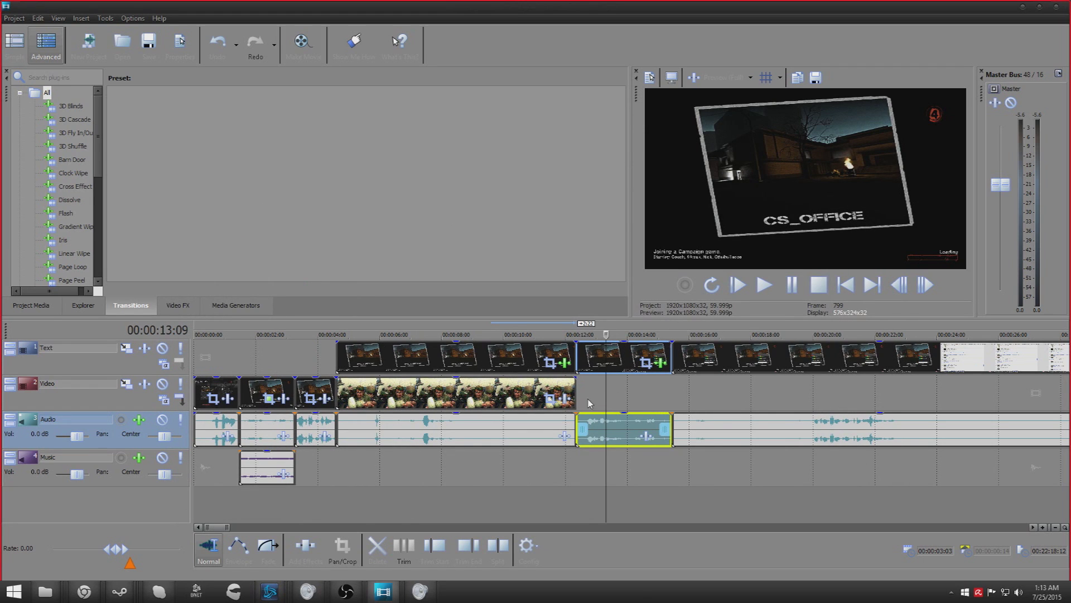
pyautogui.moveTo(616, 416)
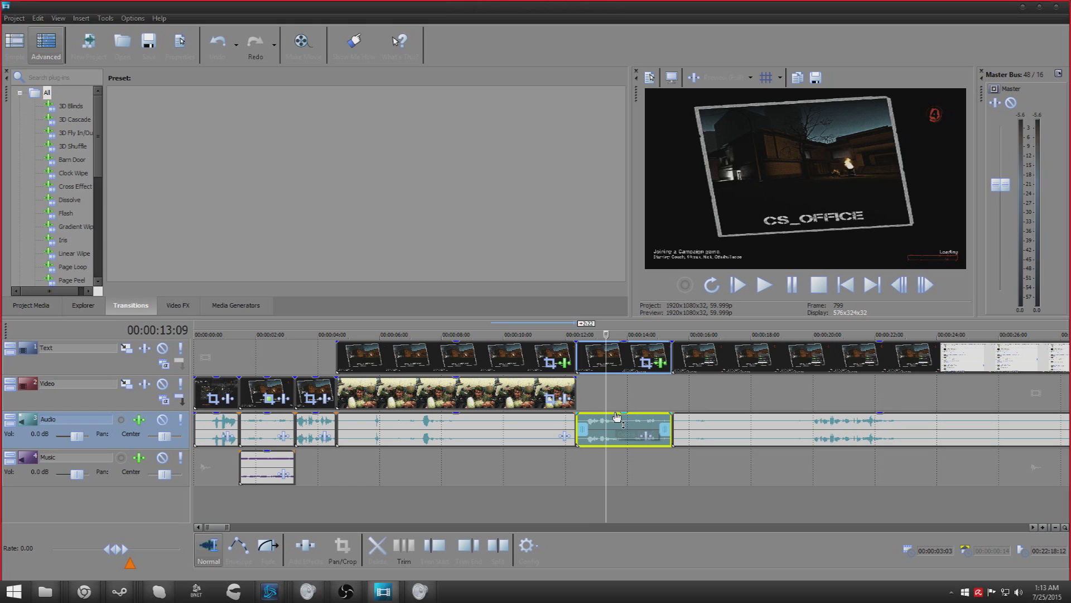
pyautogui.scroll(10, 617, 416)
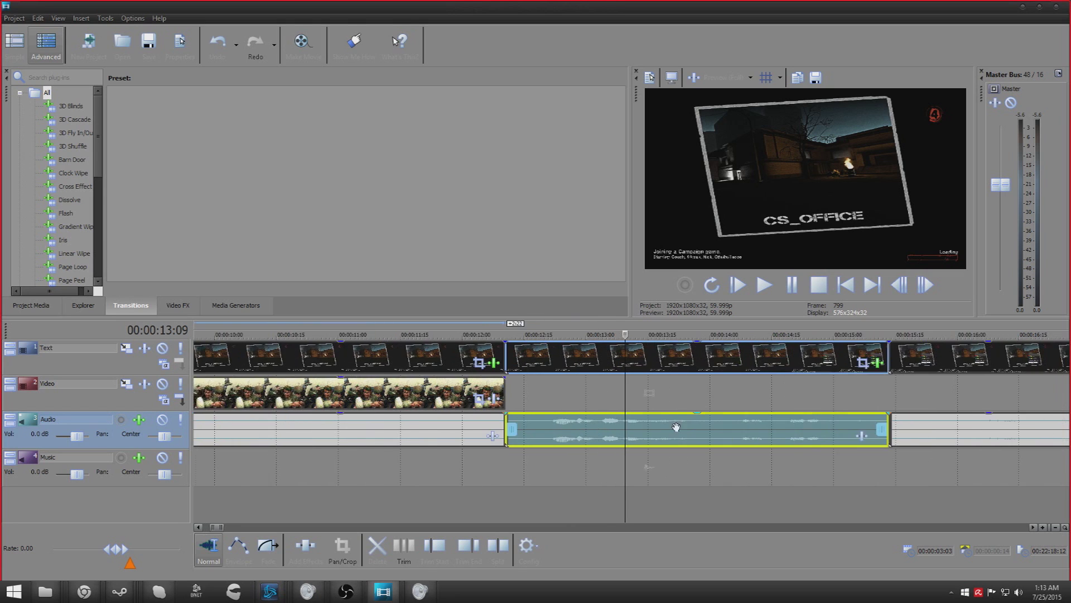
pyautogui.moveTo(630, 418); pyautogui.dragTo(637, 382)
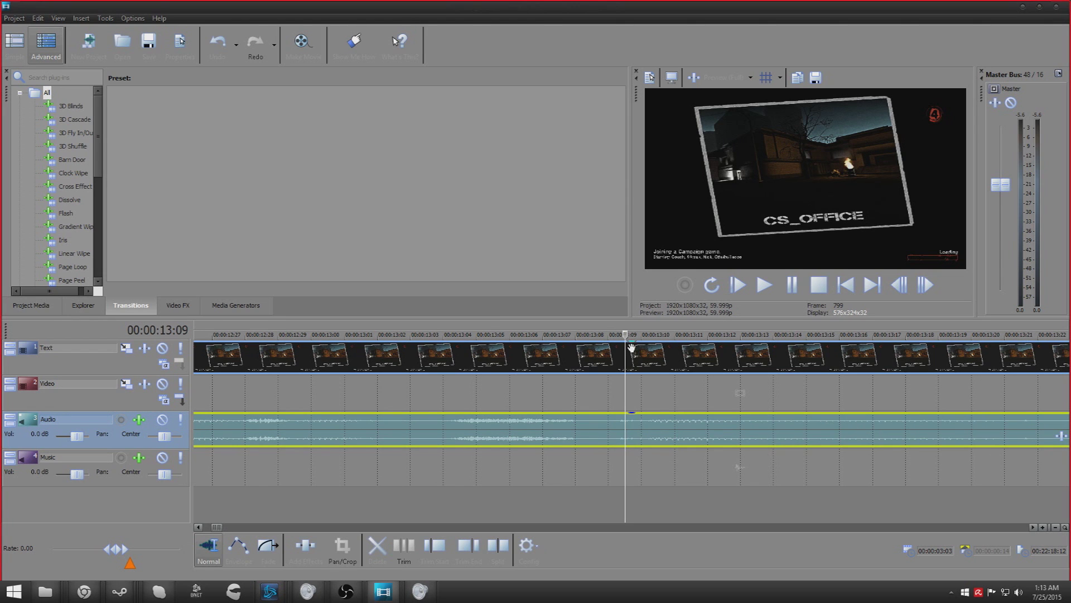
pyautogui.moveTo(634, 344)
pyautogui.mouseDown()
pyautogui.moveTo(635, 364)
pyautogui.moveTo(642, 330)
pyautogui.moveTo(634, 390)
pyautogui.moveTo(633, 335)
pyautogui.mouseUp()
pyautogui.click(588, 427)
pyautogui.rightClick(588, 426)
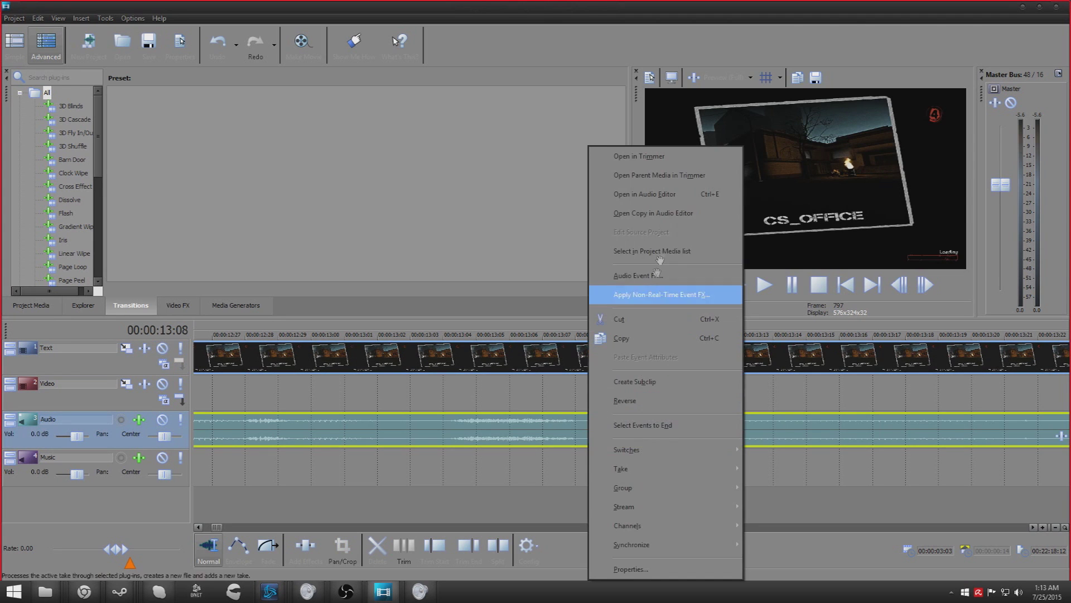
pyautogui.click(659, 276)
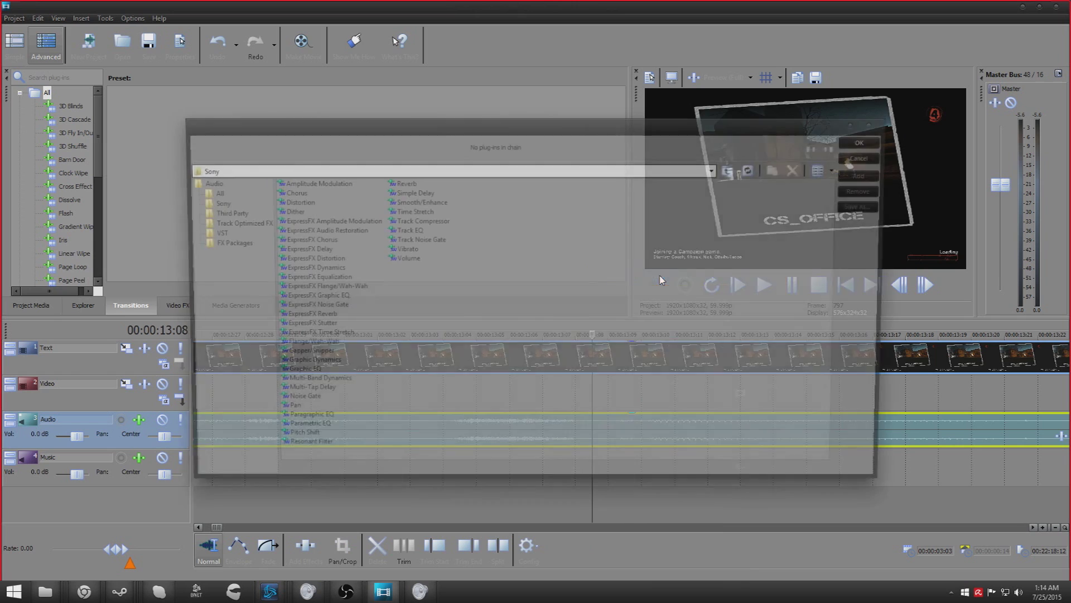
pyautogui.click(421, 203)
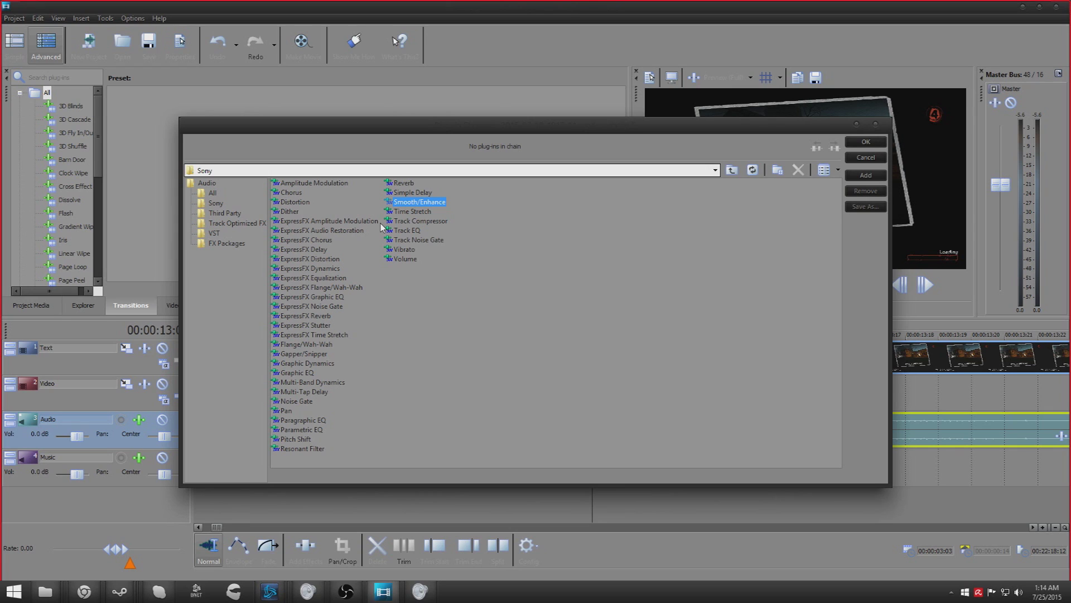
pyautogui.click(411, 185)
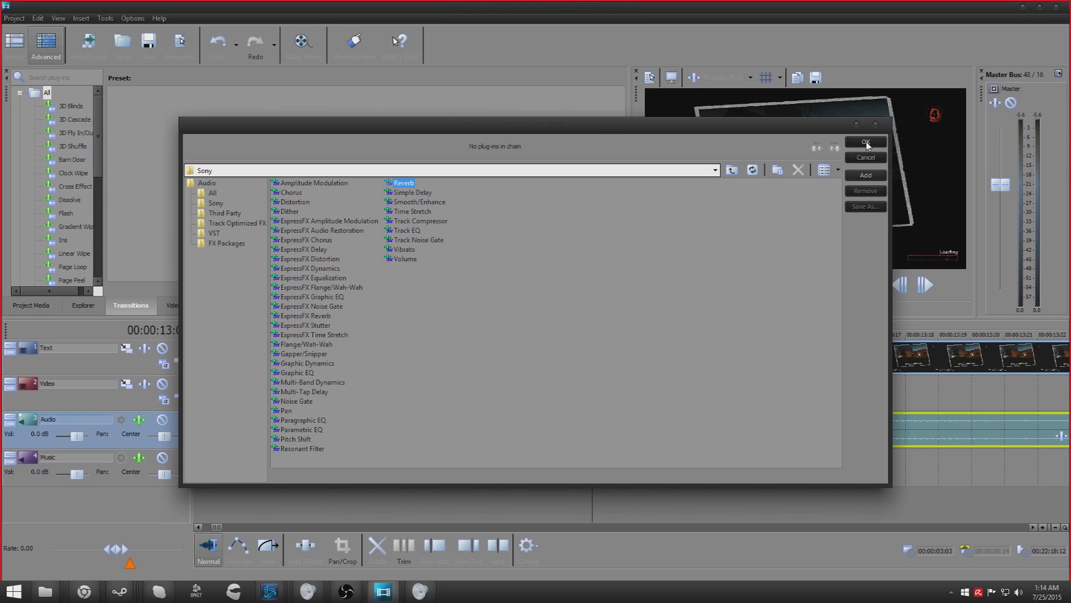
pyautogui.click(864, 174)
pyautogui.click(869, 158)
pyautogui.scroll(-5, 448, 400)
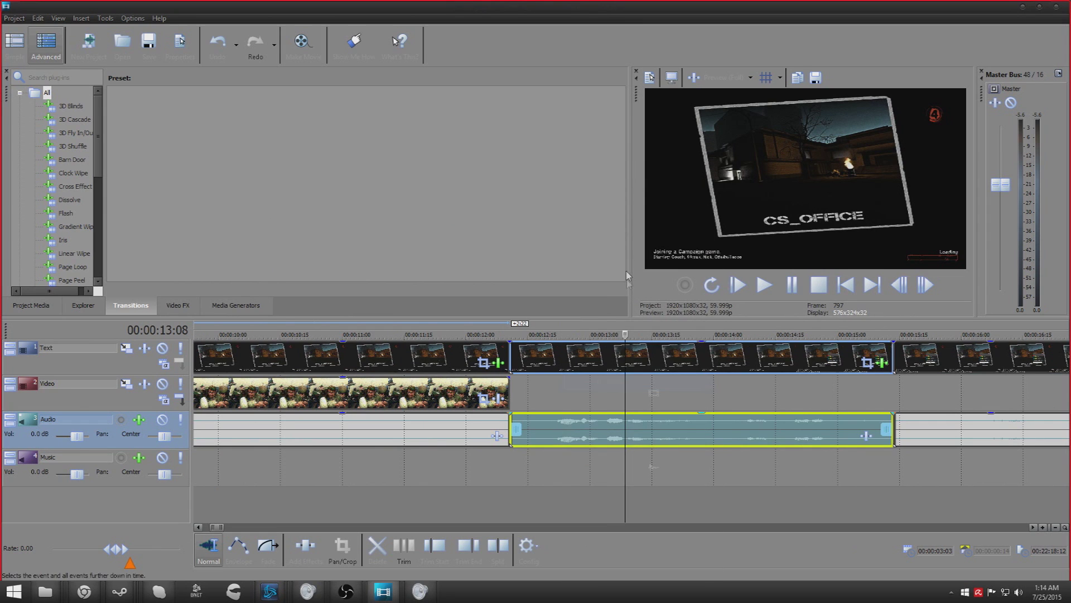
# - Add the Chorus effect to the short audio segment after the picture, raise its Dry out level, and play the segment
pyautogui.rightClick(606, 423)
pyautogui.click(654, 276)
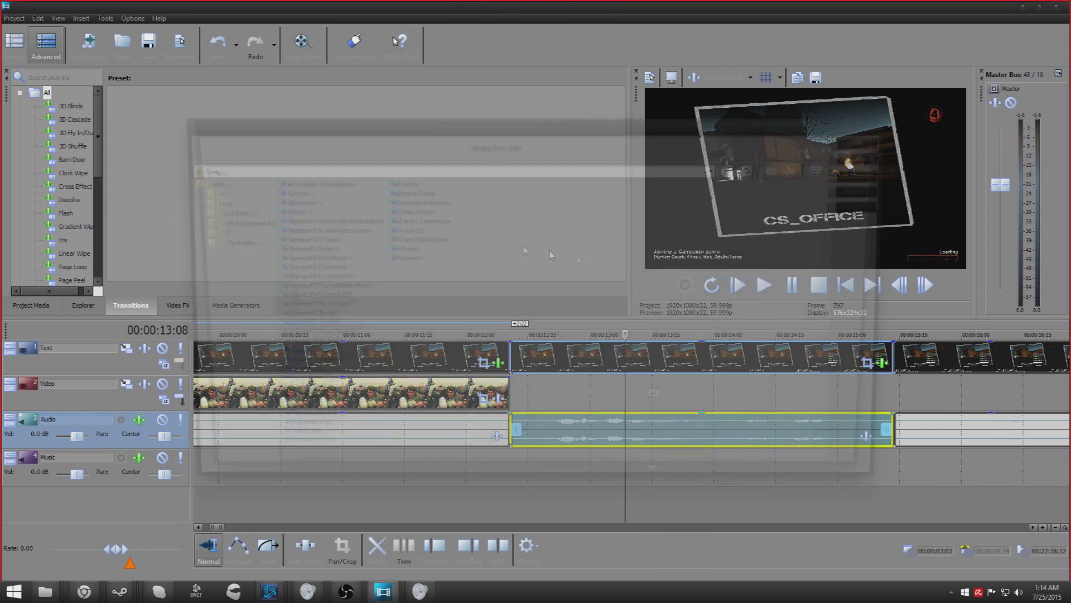
pyautogui.click(295, 193)
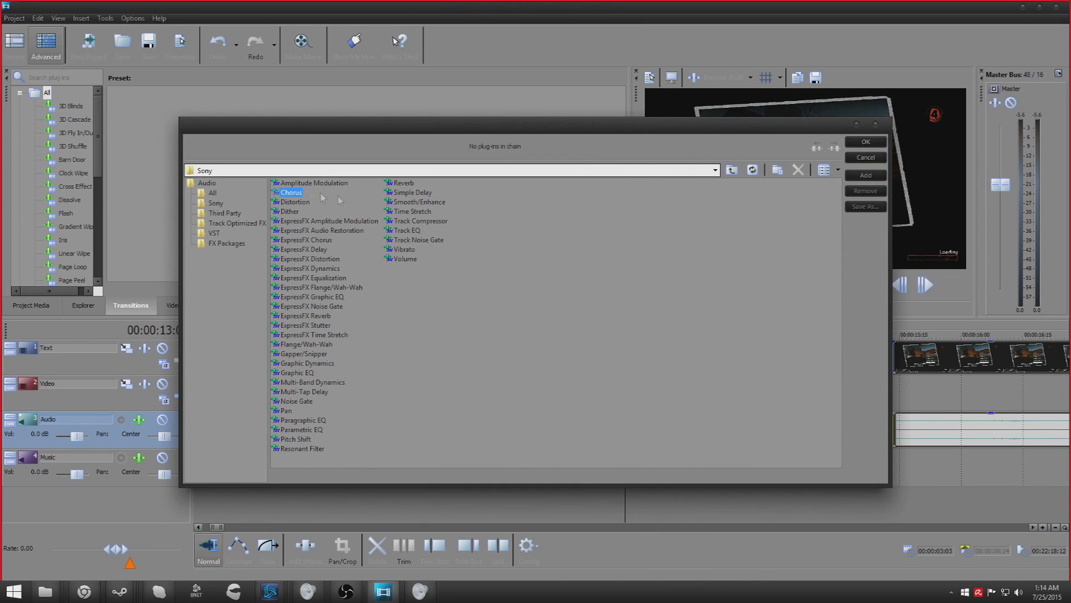
pyautogui.click(865, 142)
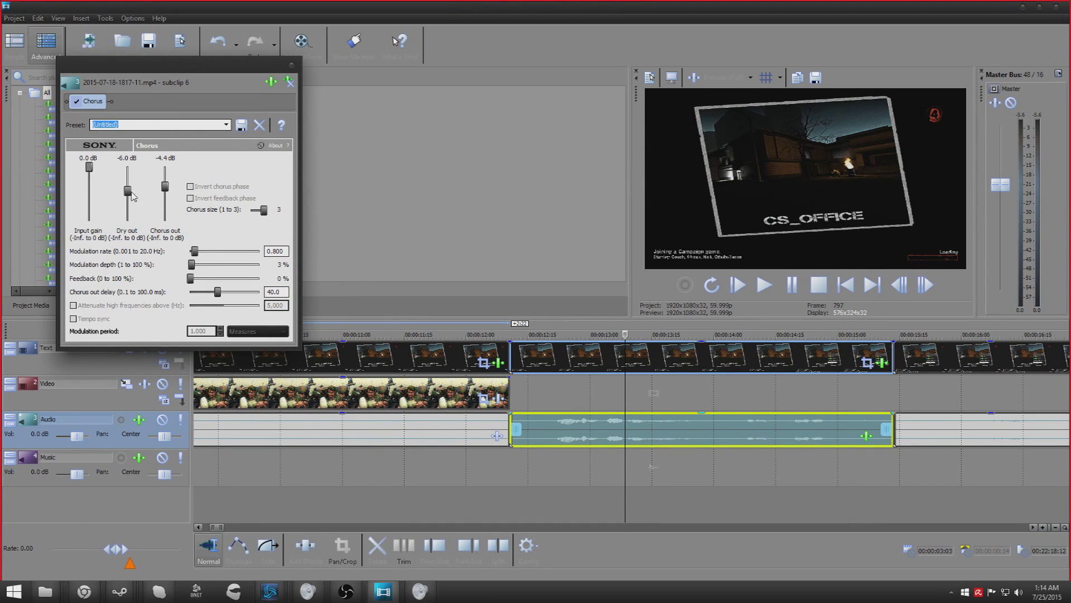
pyautogui.moveTo(128, 193); pyautogui.dragTo(172, 106)
pyautogui.click(297, 68)
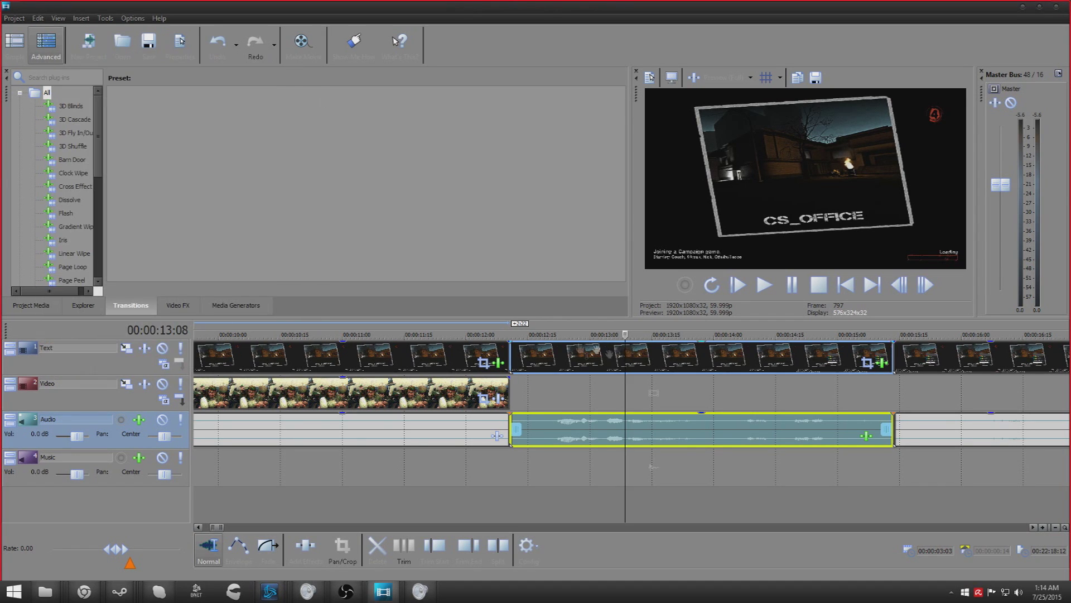
pyautogui.click(522, 356)
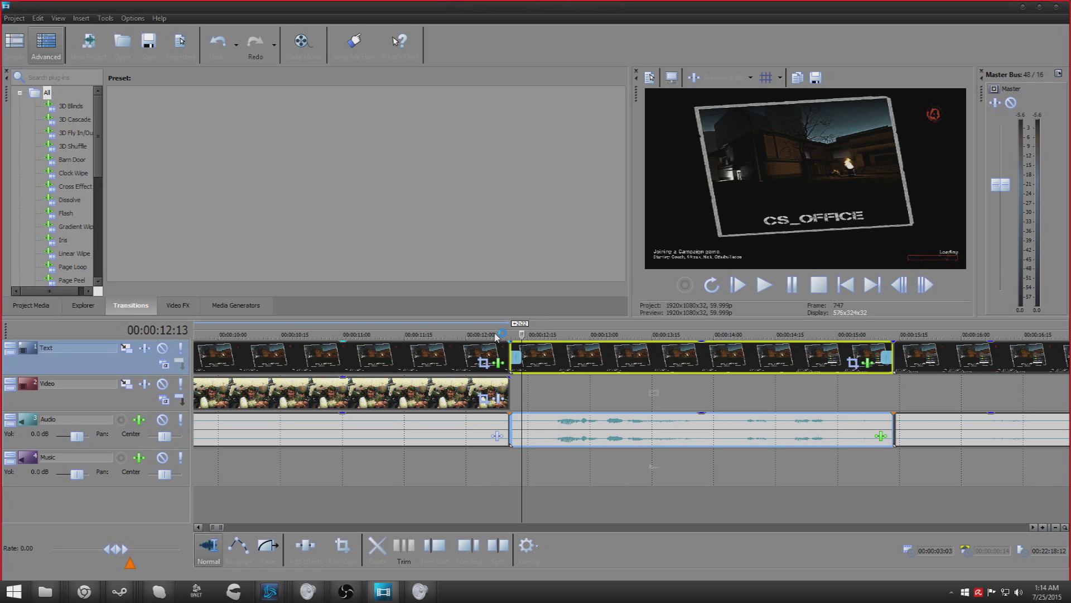
pyautogui.press('space')
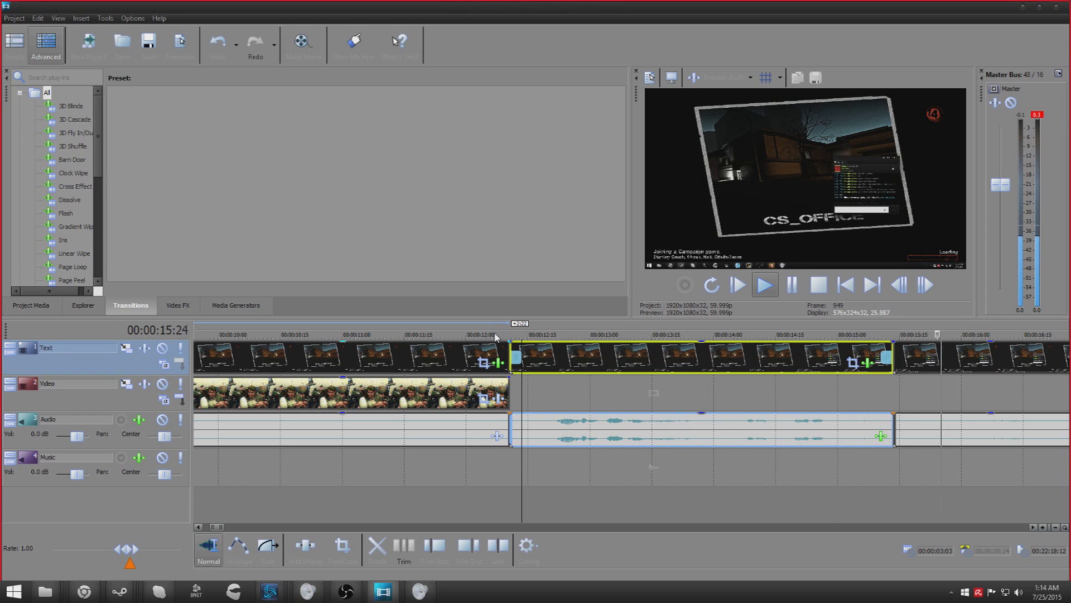
pyautogui.press('space')
# - Cut out the gameplay video and audio between 00:00:15:13 and 00:00:19:20 and close the gap
pyautogui.scroll(-8, 808, 471)
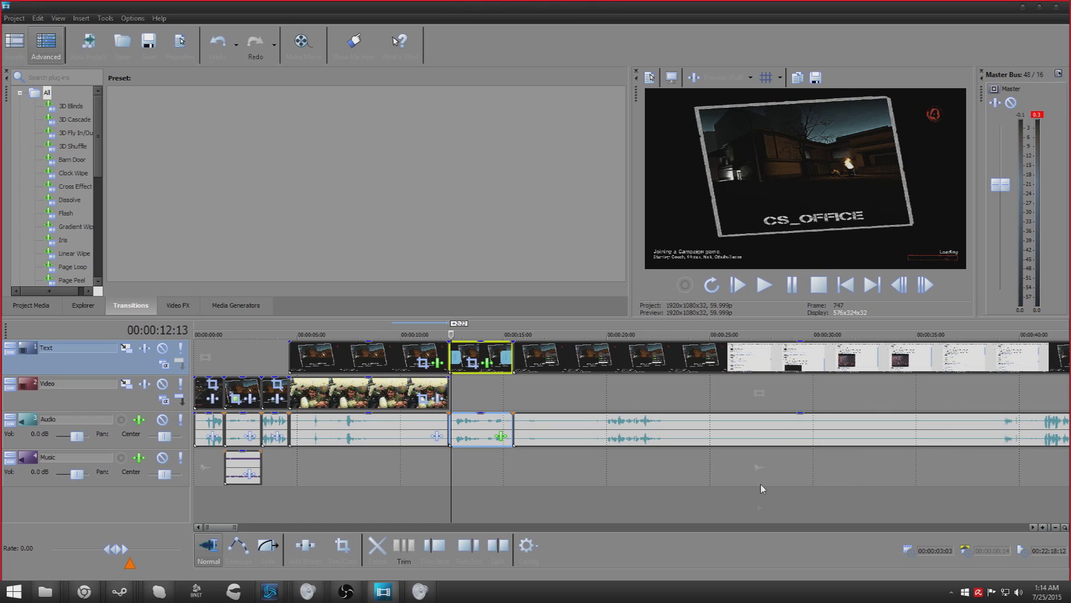
pyautogui.click(602, 396)
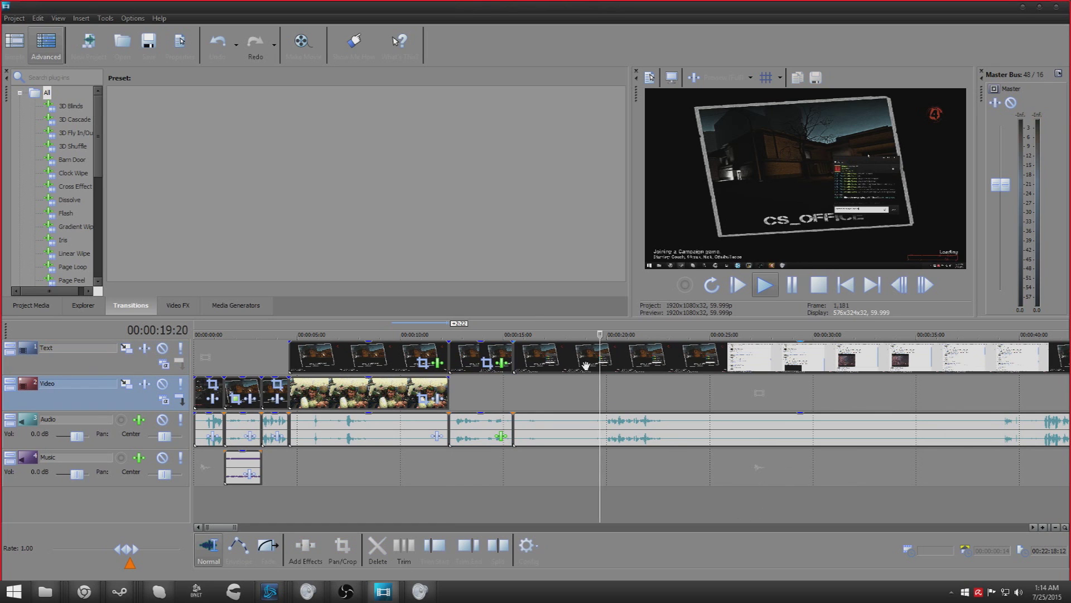
pyautogui.press('s')
pyautogui.press('Delete')
pyautogui.moveTo(663, 365); pyautogui.dragTo(559, 362)
# - Play the gameplay after the Chorus segment and split it to leave a segment 00:00:02:29 long
pyautogui.click(522, 350)
pyautogui.press('space')
pyautogui.click(575, 396)
pyautogui.press('space')
pyautogui.press('s')
# - Add the Pitch Shift effect to the audio of the 00:00:02:29 segment
pyautogui.click(542, 434)
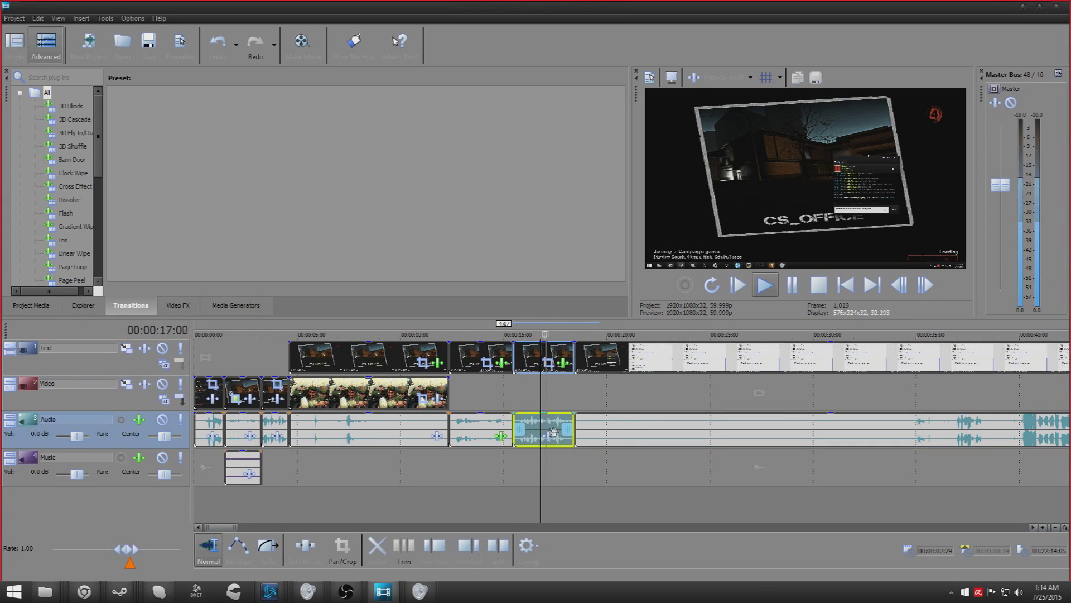
pyautogui.scroll(4, 569, 435)
pyautogui.rightClick(594, 437)
pyautogui.press('Escape')
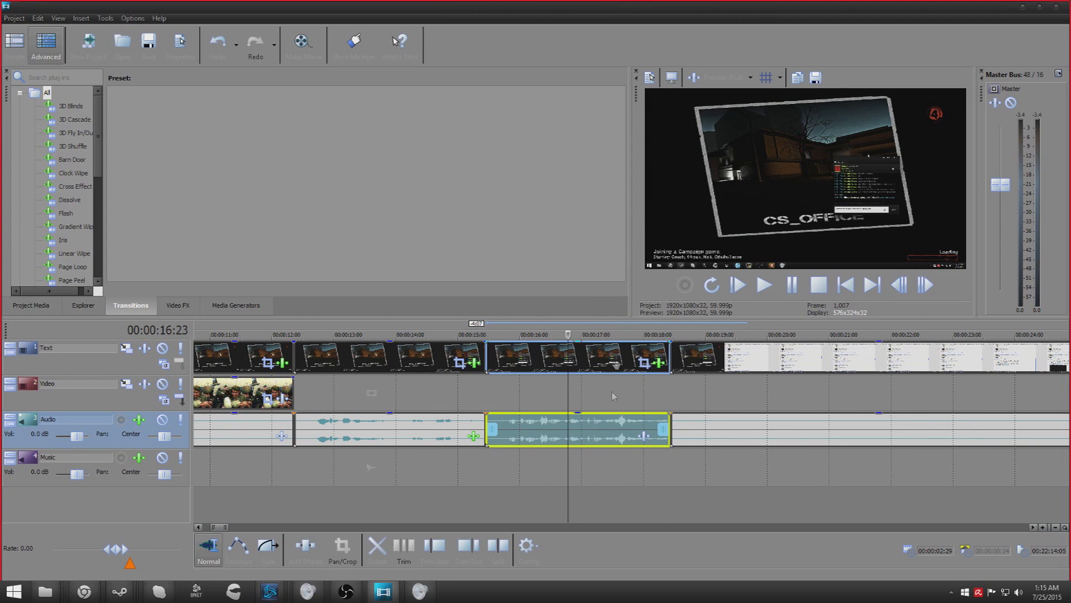
pyautogui.rightClick(603, 433)
pyautogui.click(651, 276)
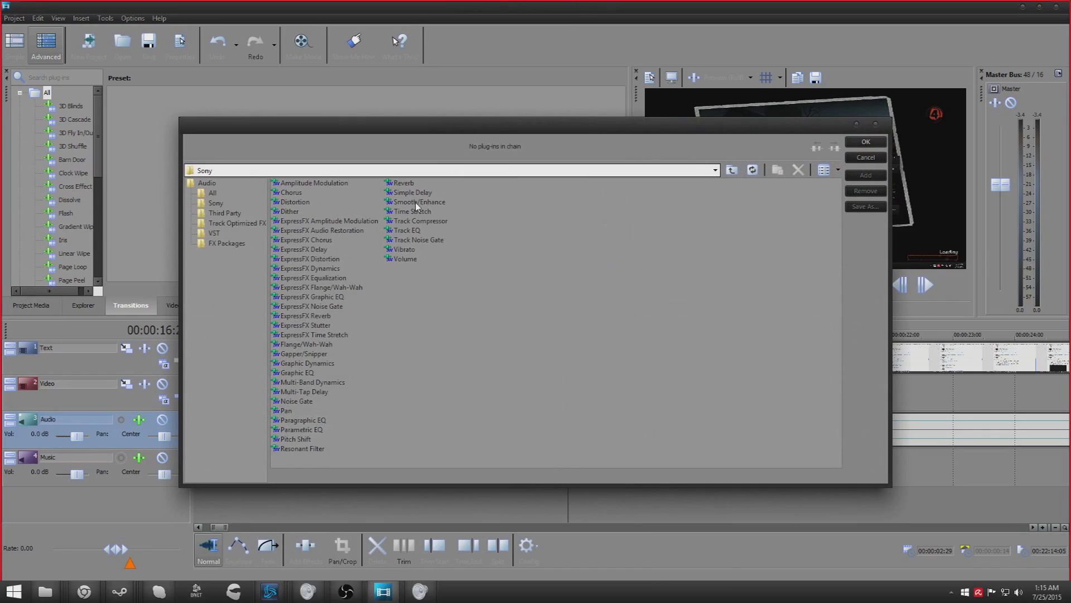
pyautogui.click(415, 204)
pyautogui.click(308, 440)
pyautogui.click(866, 144)
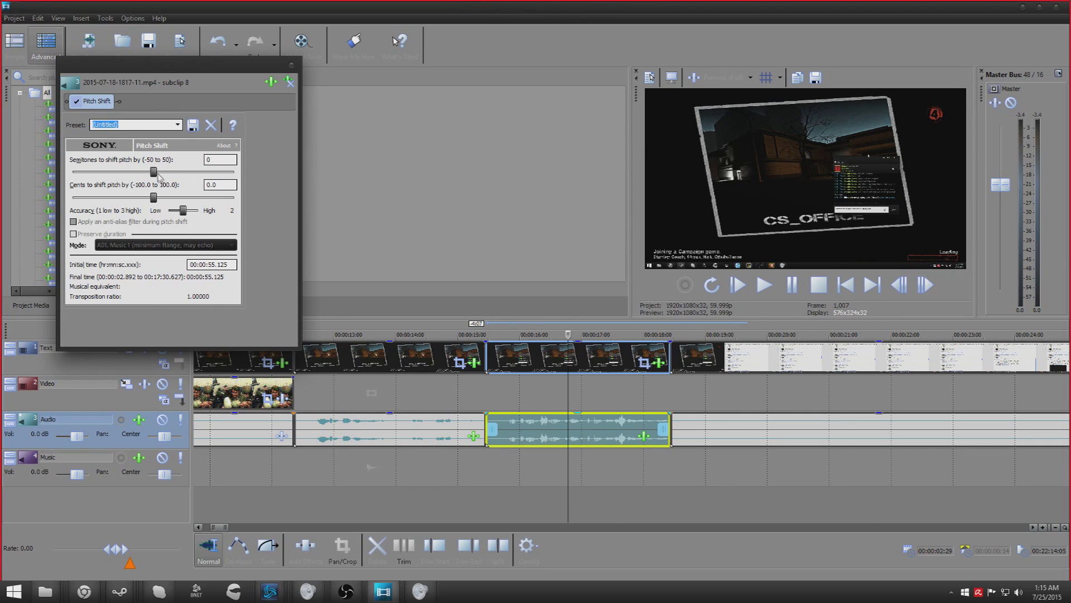
# - Set the pitch shift to -10 semitones, close the effect settings, and play the segment
pyautogui.moveTo(155, 177); pyautogui.dragTo(141, 180)
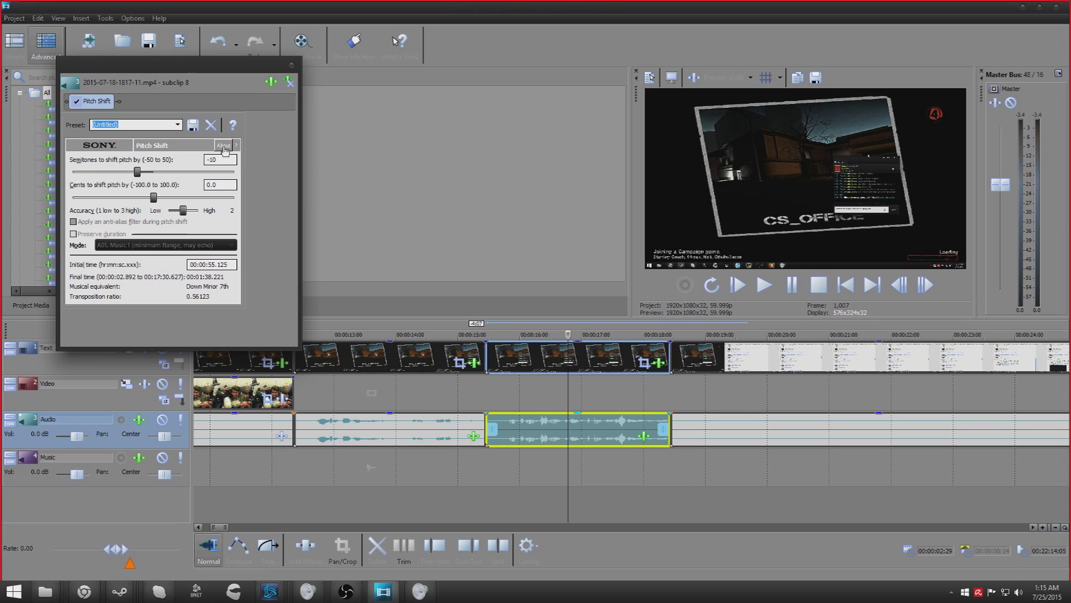
pyautogui.click(292, 65)
pyautogui.click(489, 396)
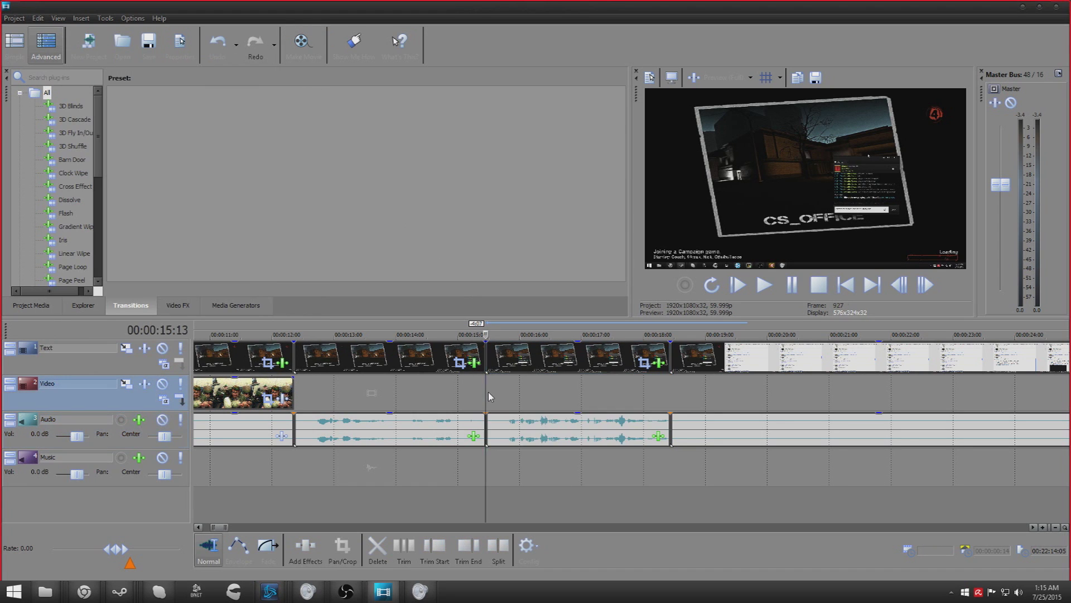
pyautogui.press('space')
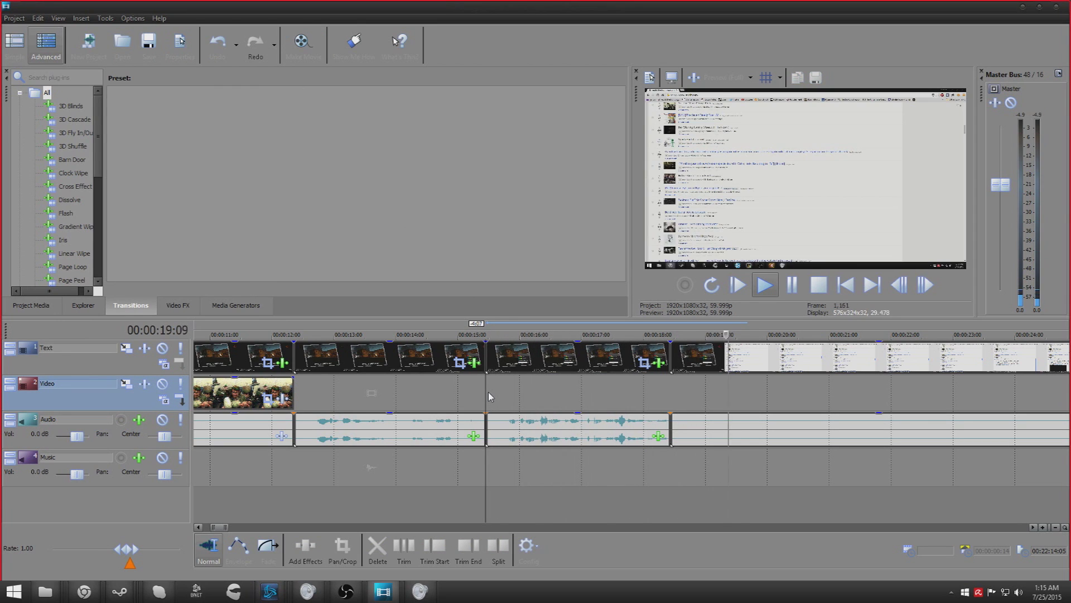
pyautogui.press('space')
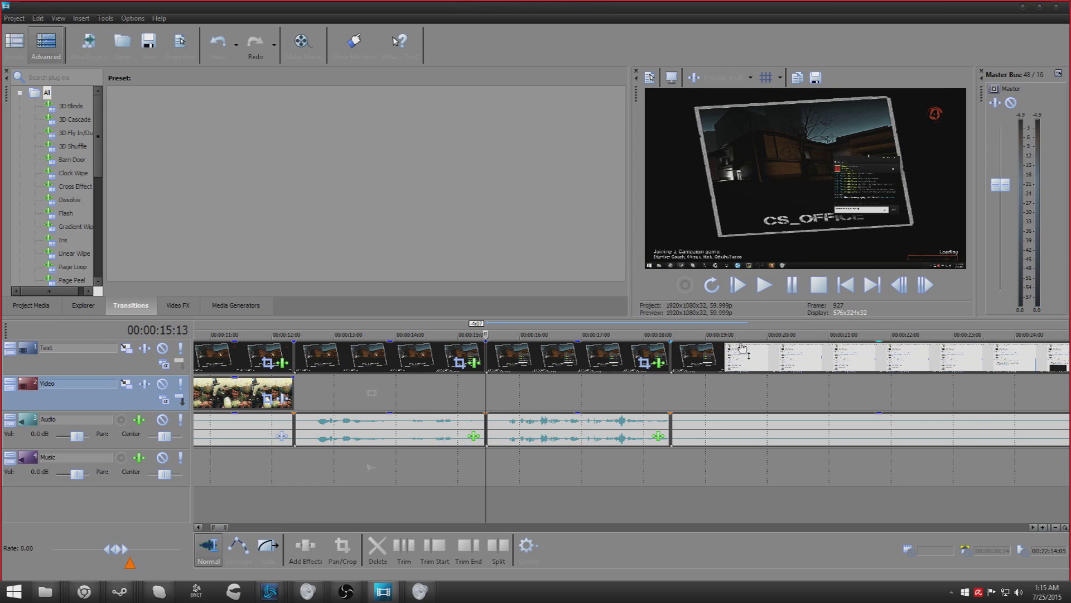
# - Move the following gameplay clip later and extend the pitch-shifted segment to a length of 00:00:05:01
pyautogui.moveTo(742, 351); pyautogui.dragTo(870, 352)
pyautogui.moveTo(670, 357); pyautogui.dragTo(796, 361)
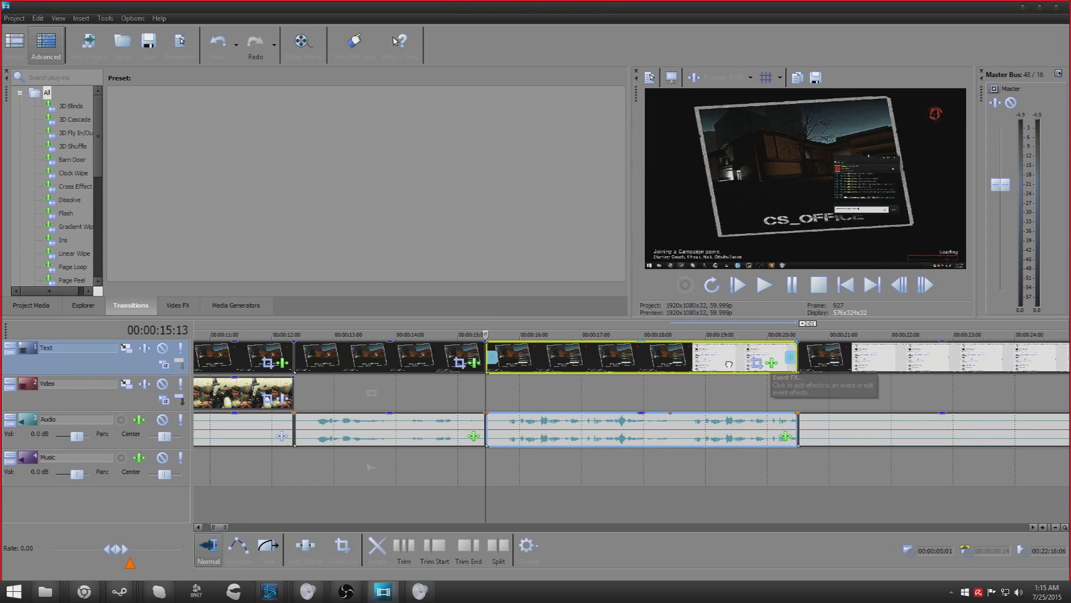
pyautogui.click(729, 364)
# - Move the following gameplay clip further along, extend the pitch-shifted segment to a length of 00:00:15:11, and play it
pyautogui.scroll(-5, 625, 420)
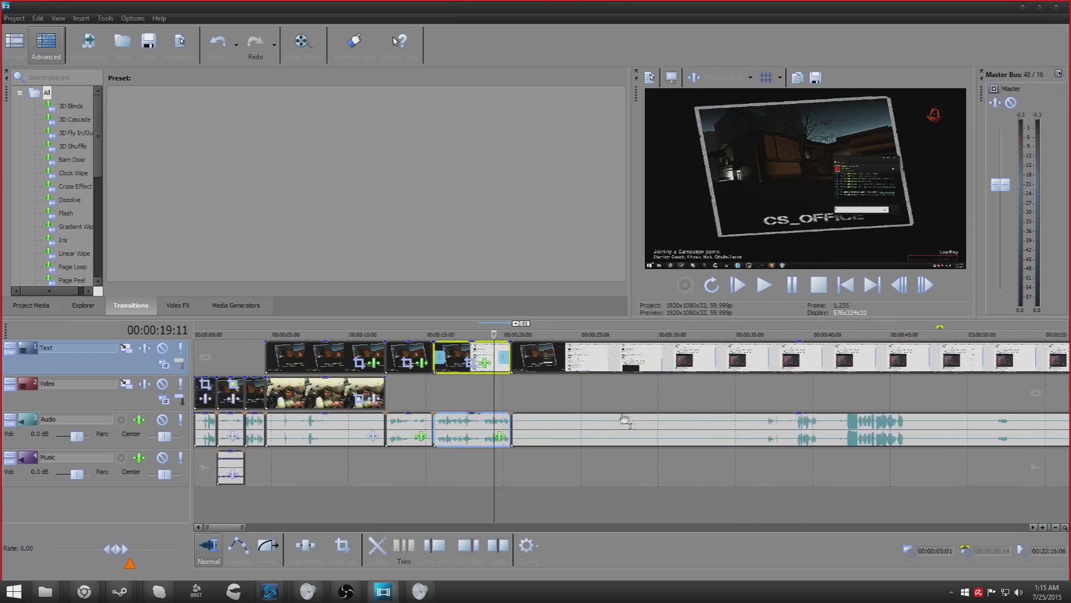
pyautogui.scroll(-1, 624, 418)
pyautogui.moveTo(468, 364); pyautogui.dragTo(587, 359)
pyautogui.moveTo(406, 354); pyautogui.dragTo(514, 356)
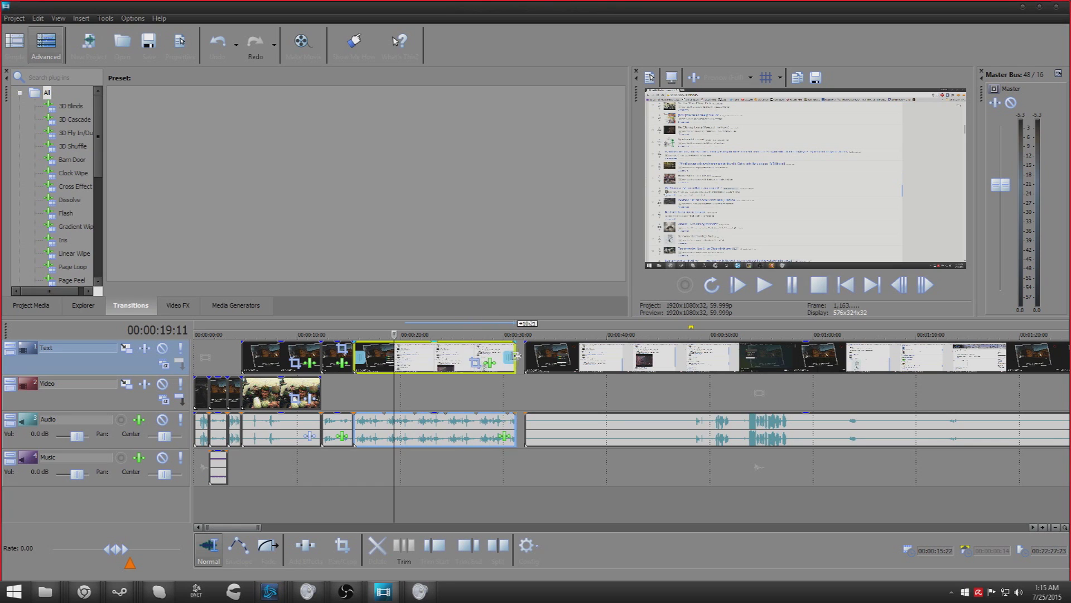
pyautogui.press('space')
pyautogui.scroll(2, 567, 411)
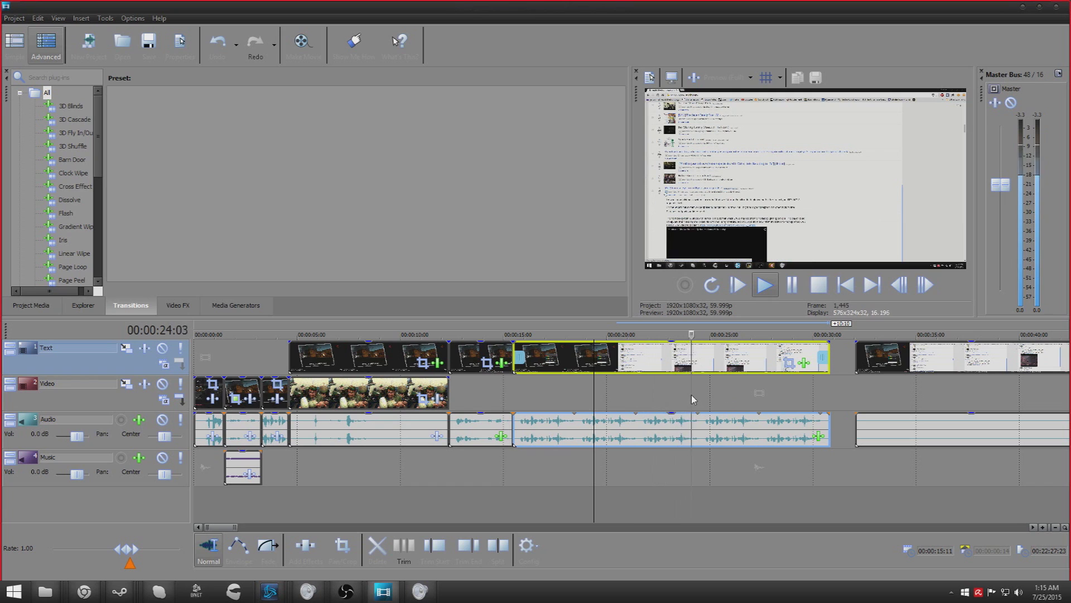
# - Split the pitch-shifted segment at the playhead, delete its remainder, and move the following gameplay clip against the cut
pyautogui.press('s')
pyautogui.press('Return')
pyautogui.press('Delete')
pyautogui.moveTo(901, 360); pyautogui.dragTo(743, 341)
# - Open the audio effect settings of the shortened pitch-shifted segment
pyautogui.click(557, 434)
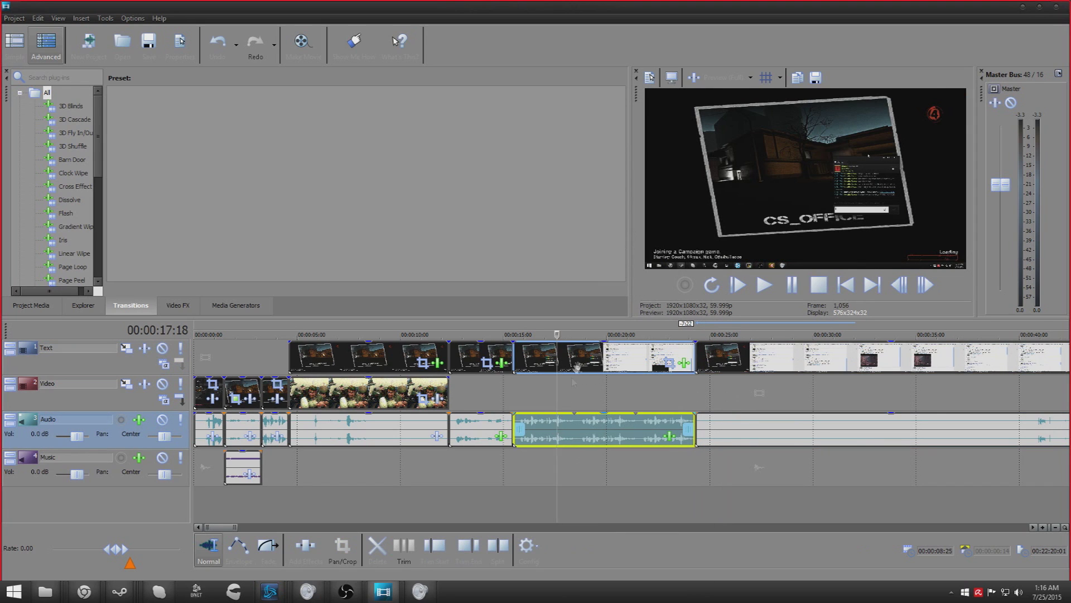
pyautogui.rightClick(605, 427)
pyautogui.click(668, 286)
pyautogui.rightClick(623, 431)
pyautogui.click(698, 290)
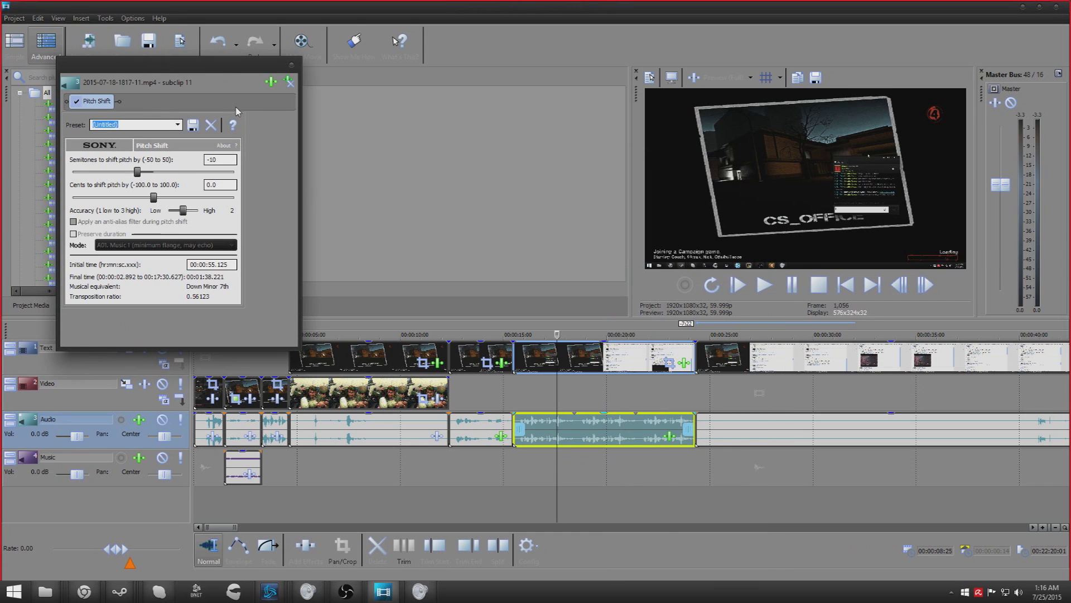
# - Try to add the Volume effect to the segment's audio effect chain
pyautogui.click(272, 82)
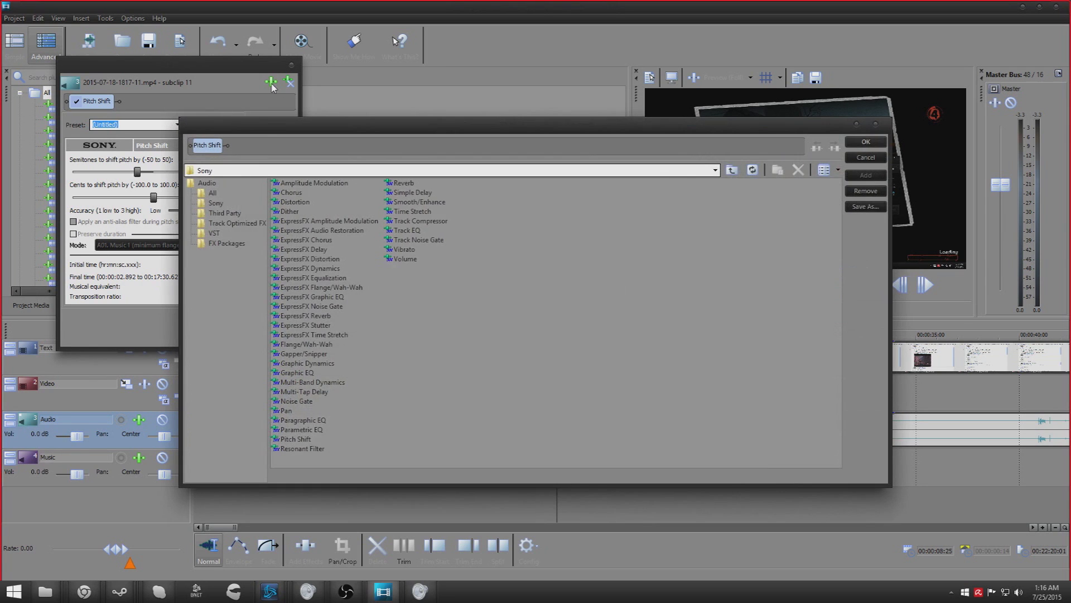
pyautogui.click(288, 231)
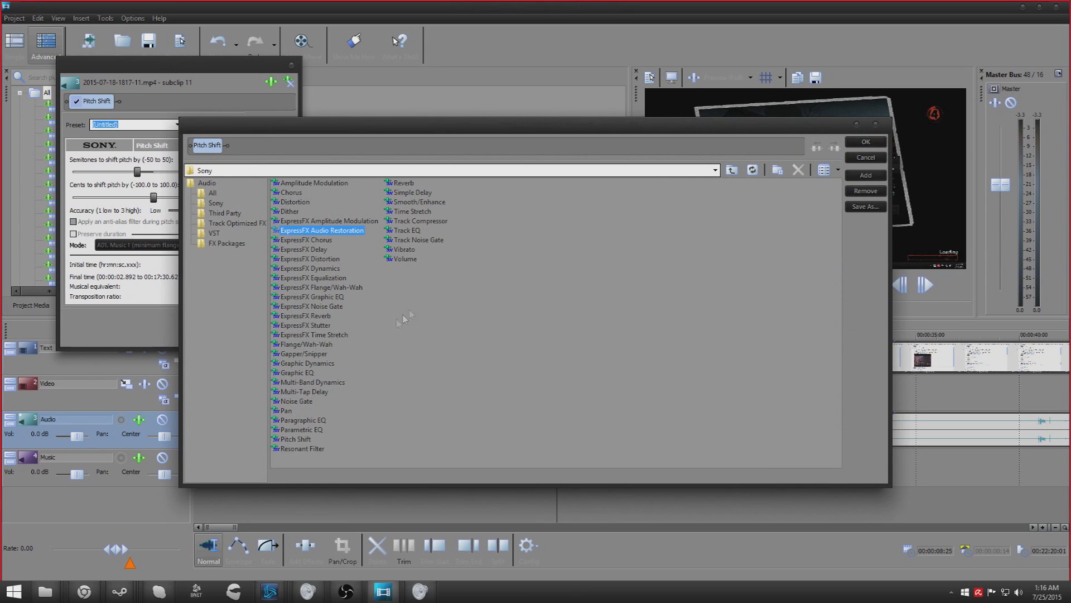
pyautogui.click(404, 260)
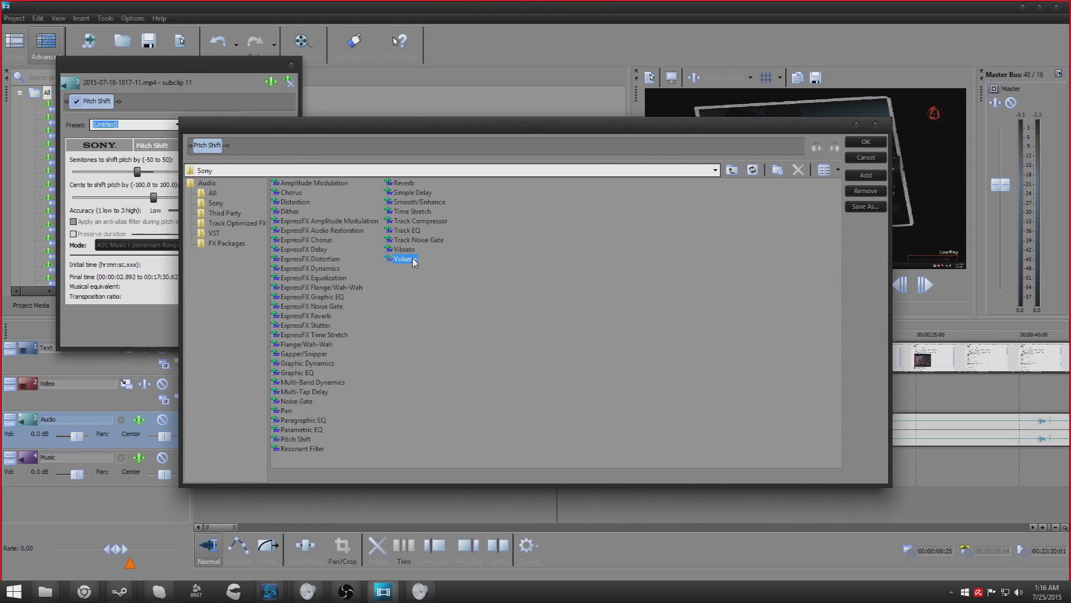
pyautogui.click(863, 145)
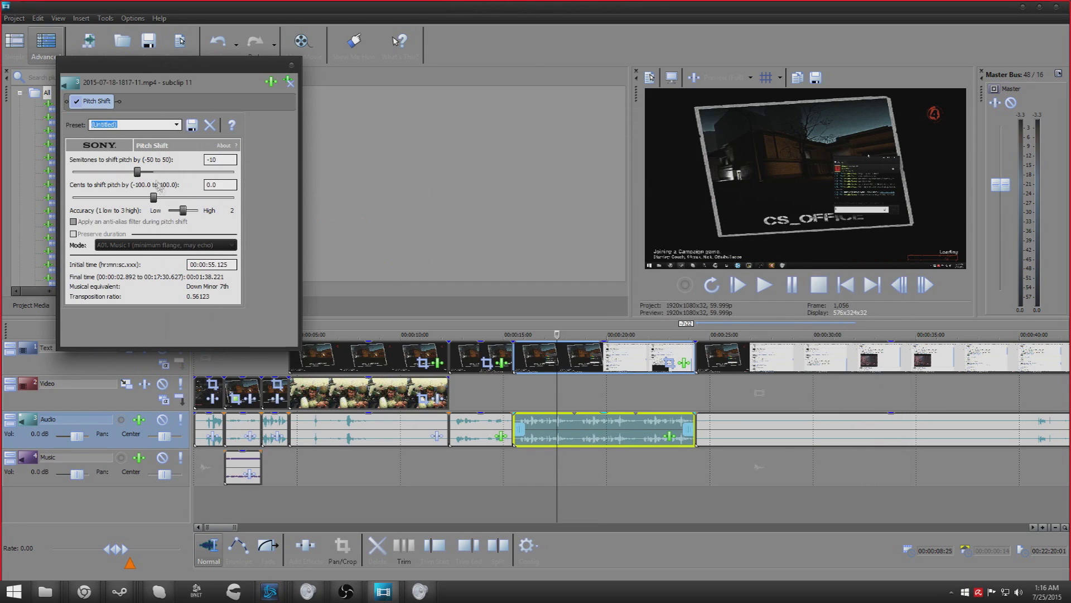
pyautogui.click(271, 83)
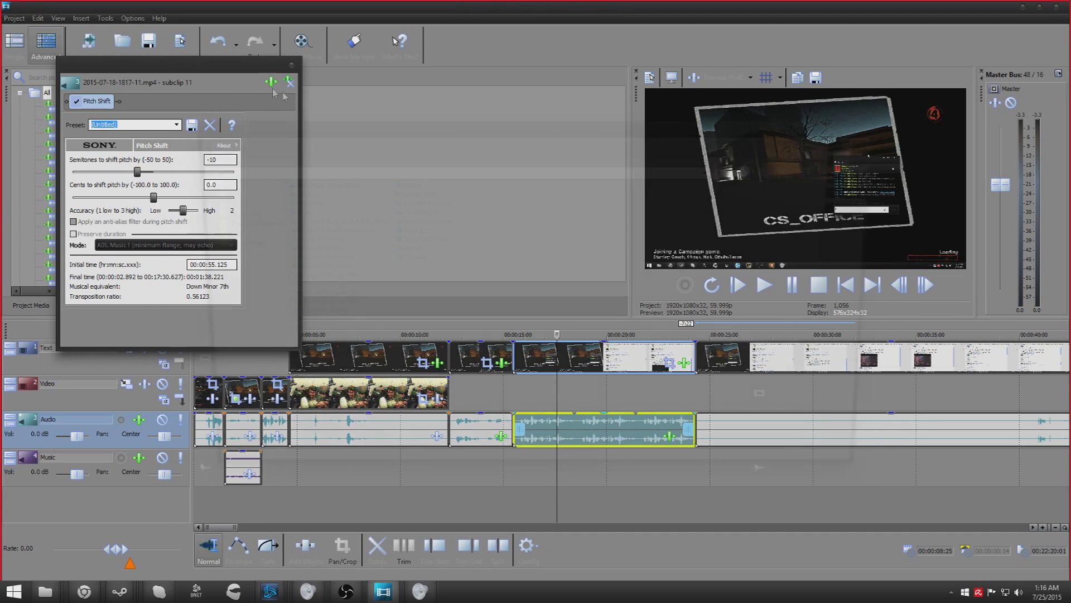
pyautogui.click(412, 261)
pyautogui.click(871, 144)
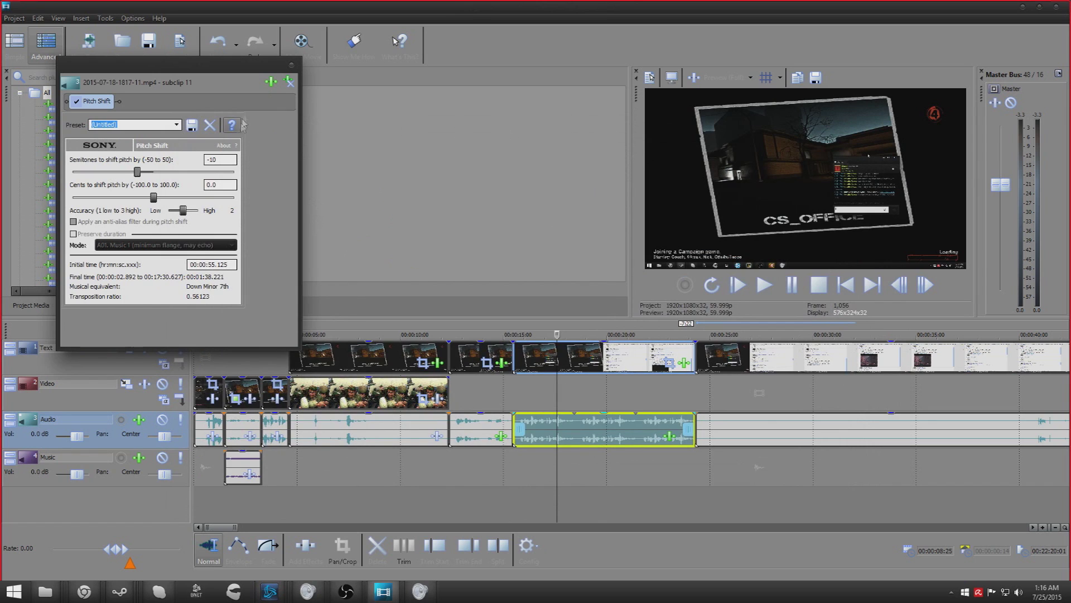
# - Add the Volume effect after Pitch Shift, raise its volume level, and close the effect settings
pyautogui.click(270, 82)
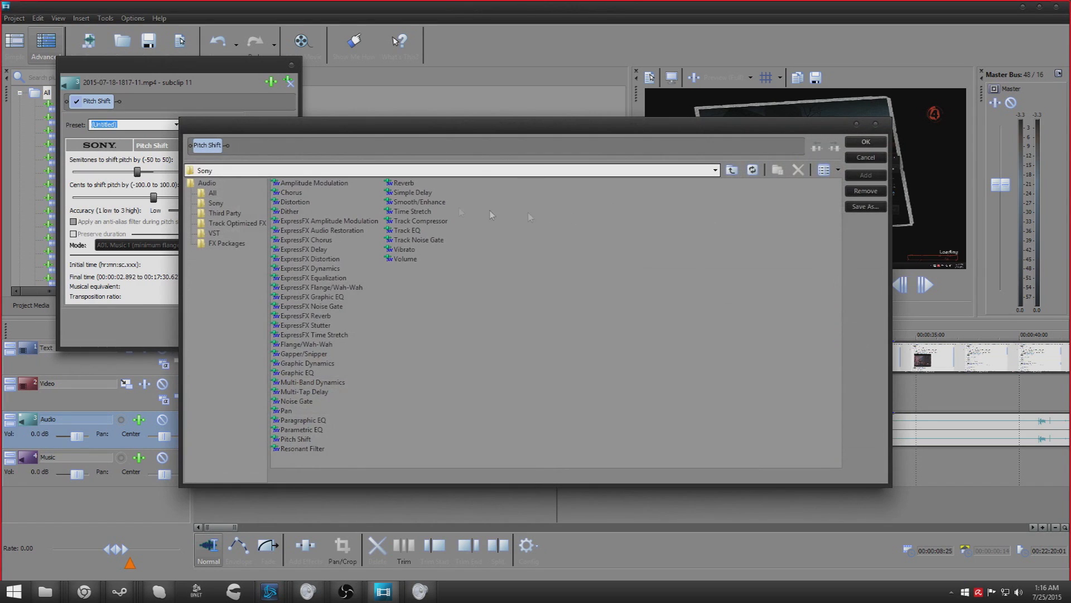
pyautogui.doubleClick(406, 259)
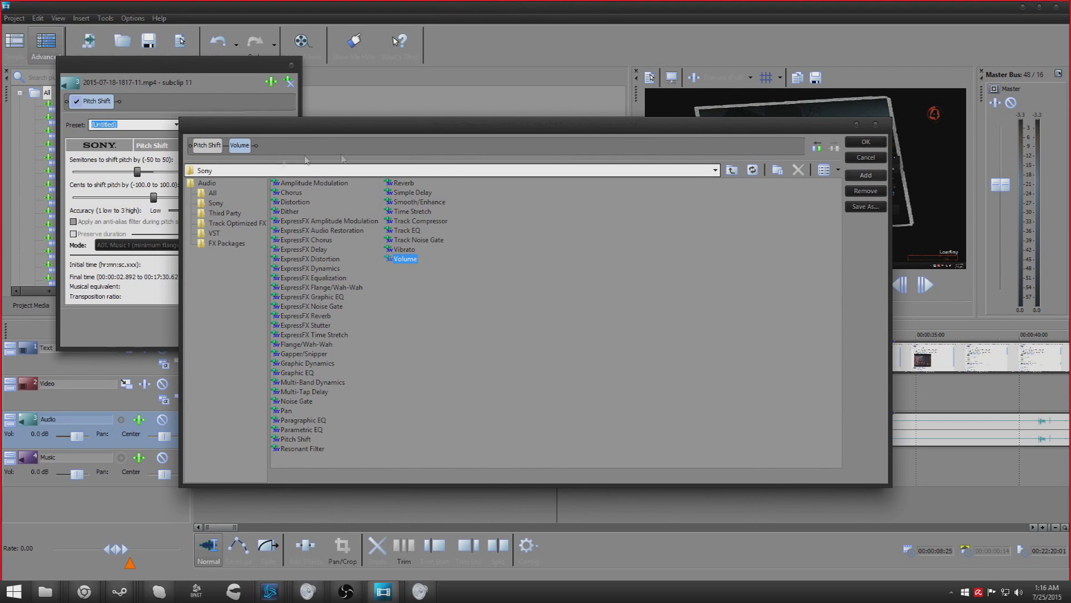
pyautogui.click(865, 144)
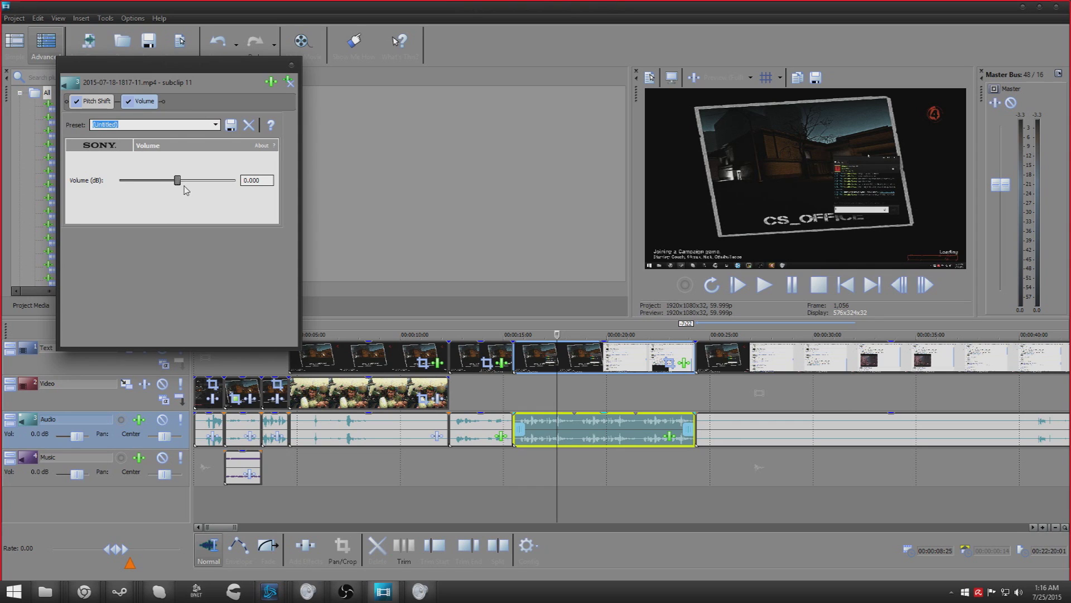
pyautogui.moveTo(178, 182); pyautogui.dragTo(212, 188)
pyautogui.click(290, 81)
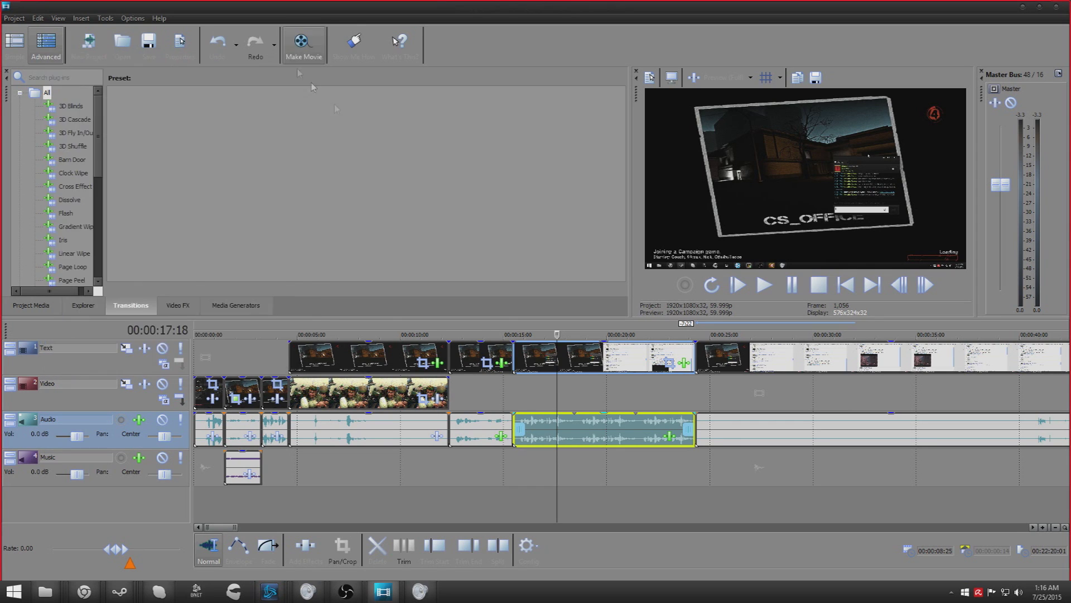
# - Play the pitch-shifted segment from its start and stop just past its end
pyautogui.click(513, 389)
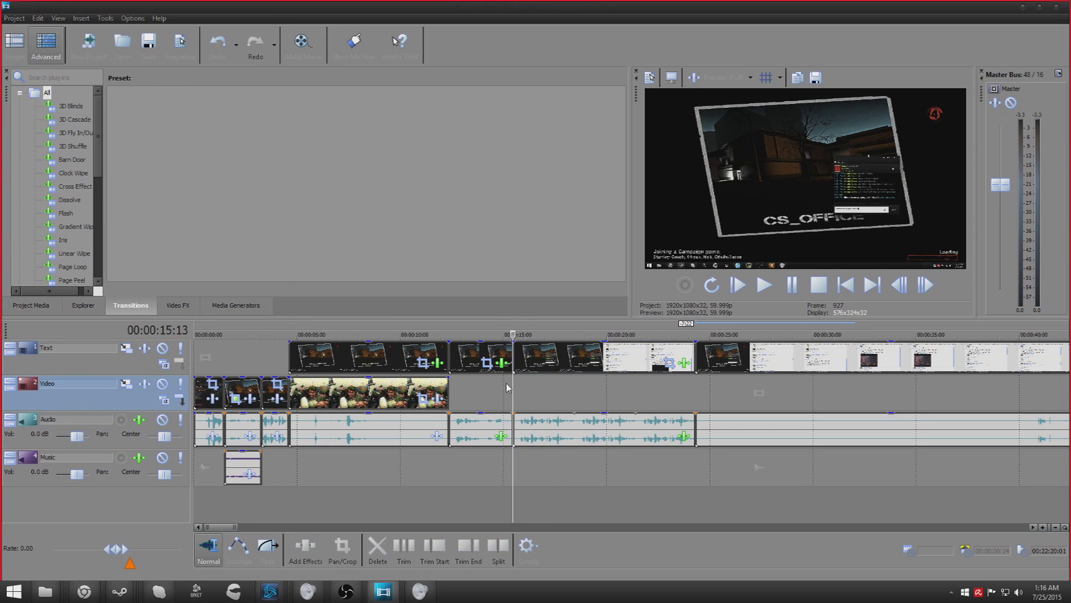
pyautogui.press('space')
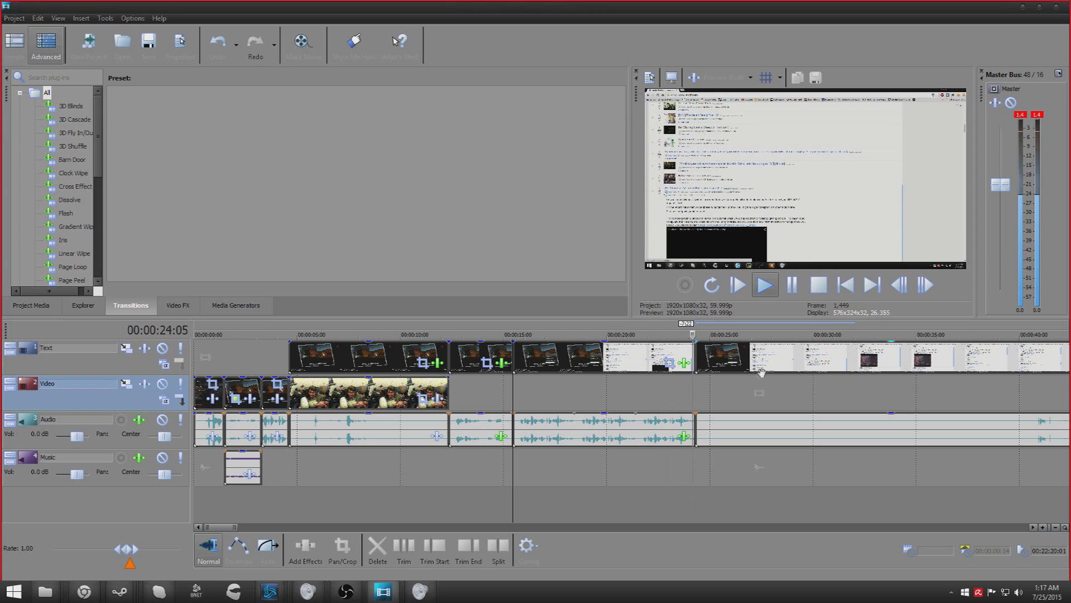
pyautogui.click(711, 394)
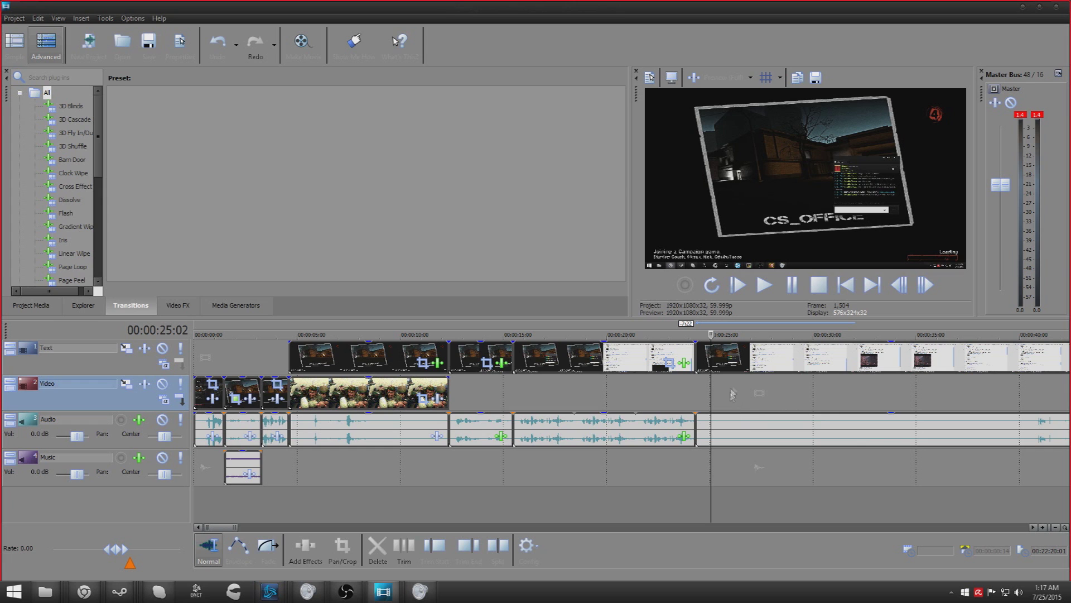
# - Insert a new video track between the Text and Video tracks and move the last gameplay clip's video onto it
pyautogui.scroll(-4, 888, 385)
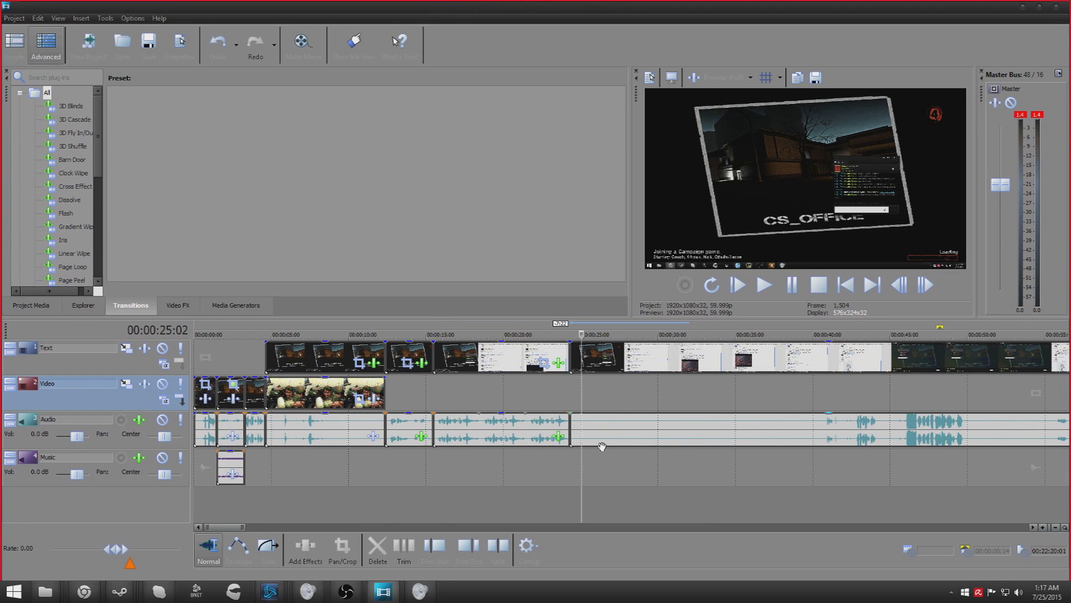
pyautogui.rightClick(590, 384)
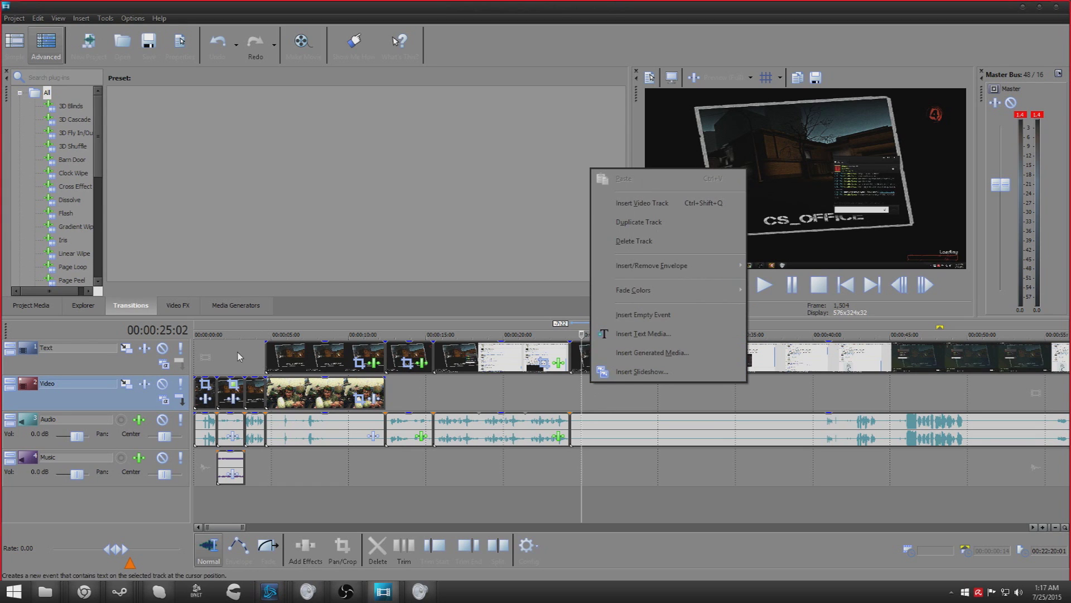
pyautogui.click(688, 202)
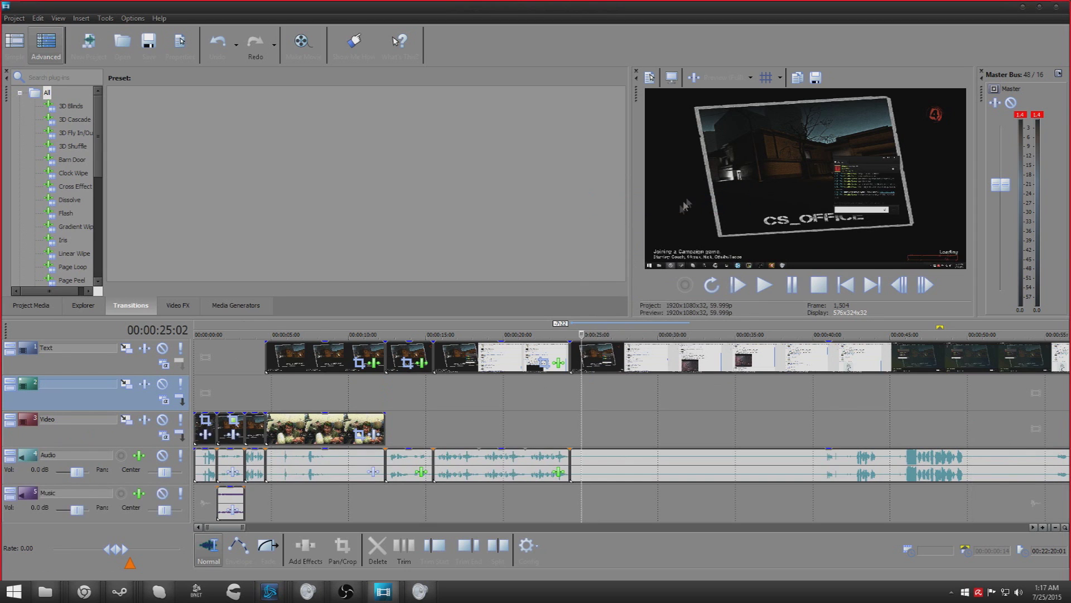
pyautogui.click(578, 363)
pyautogui.moveTo(579, 363); pyautogui.dragTo(579, 391)
# - Insert text media on the Text track at 00:00:24:17, above the last gameplay clip
pyautogui.click(575, 363)
pyautogui.click(81, 19)
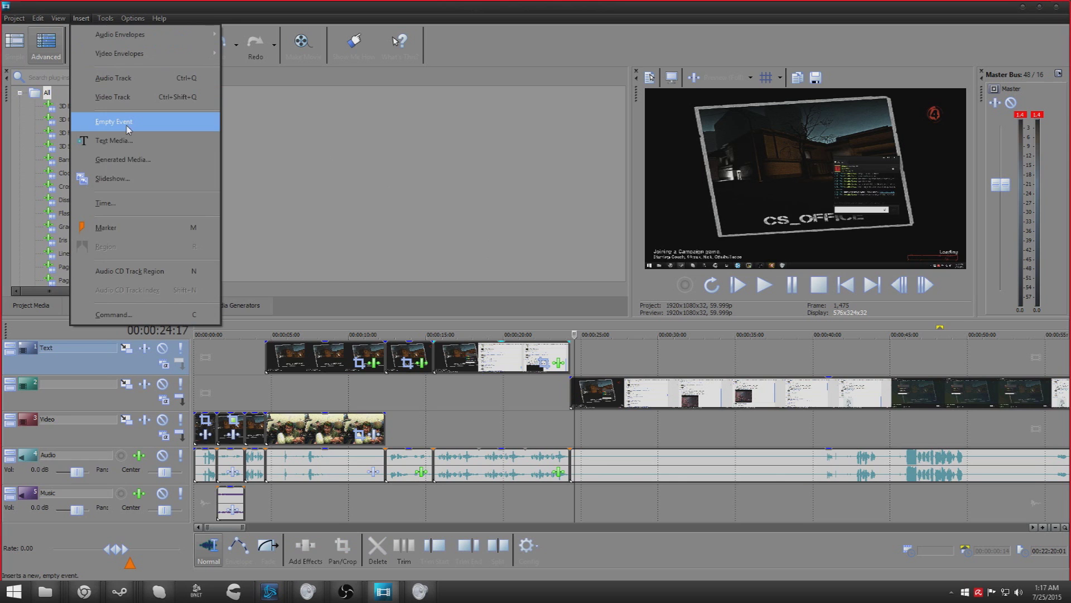
pyautogui.click(132, 140)
# - Replace the title's sample text with "dicksdicksdicksdicksdicksdicks"
pyautogui.hotkey('ctrl', 'a')
pyautogui.write('bbbbbbbbbbbbbbbbbbbb')
pyautogui.press('BackSpace')
pyautogui.press('BackSpace')
pyautogui.press('BackSpace')
pyautogui.press('BackSpace')
pyautogui.press('BackSpace')
pyautogui.press('BackSpace')
pyautogui.press('BackSpace')
pyautogui.press('BackSpace')
pyautogui.press('BackSpace')
pyautogui.press('BackSpace')
pyautogui.press('BackSpace')
pyautogui.press('BackSpace')
pyautogui.press('BackSpace')
pyautogui.press('BackSpace')
pyautogui.press('BackSpace')
pyautogui.press('BackSpace')
pyautogui.press('BackSpace')
pyautogui.press('BackSpace')
pyautogui.press('BackSpace')
pyautogui.press('BackSpace')
pyautogui.write('di')
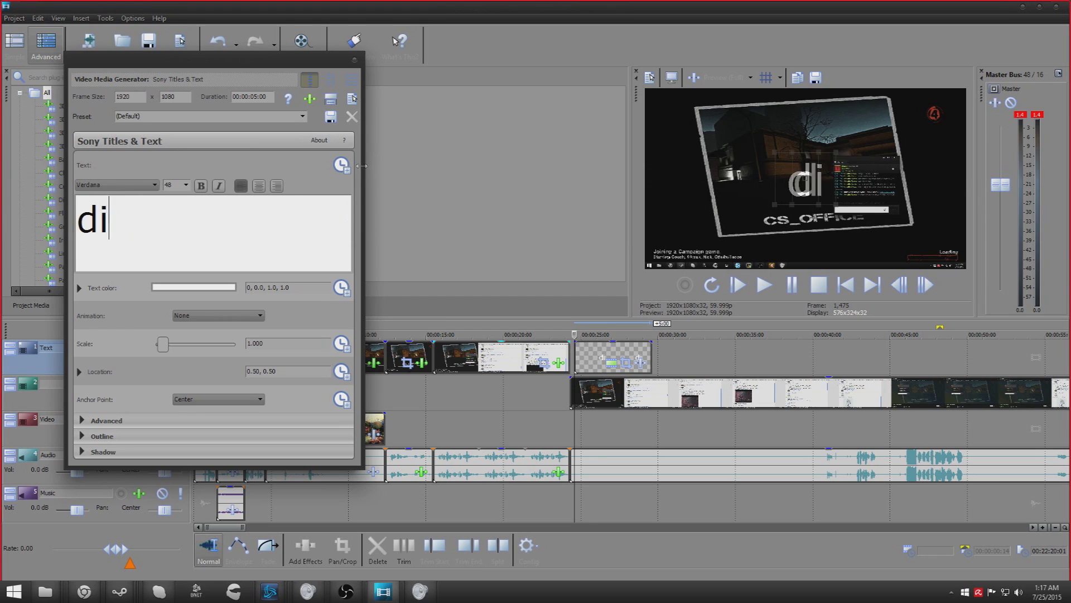
pyautogui.write('cksdicksdicksdicksdicksdicks')
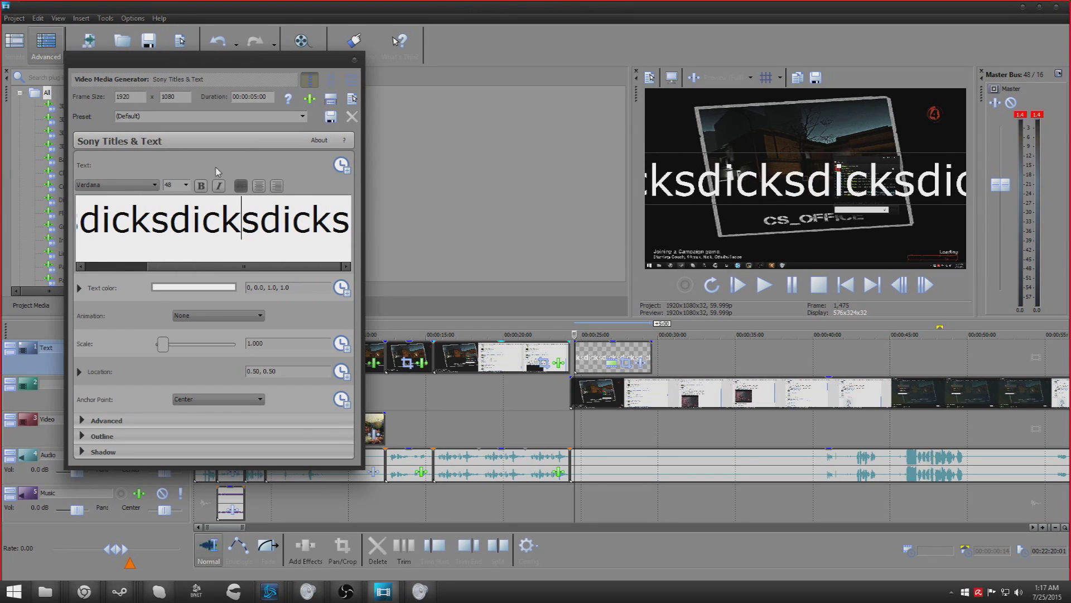
pyautogui.click(303, 116)
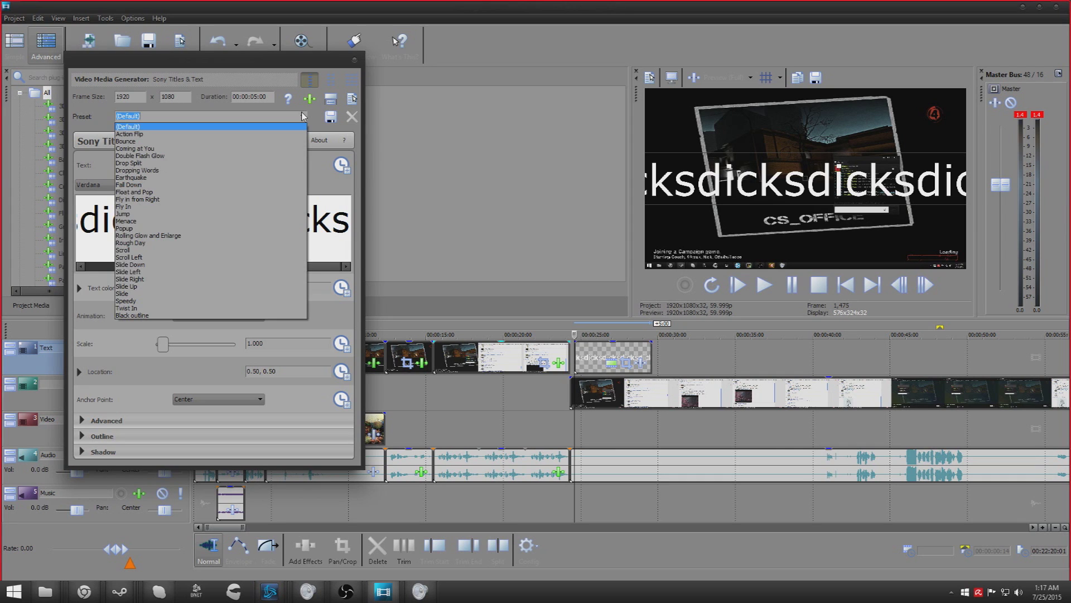
pyautogui.write('bbbbbbbbbbbbbbbbbbbbbbbbbbbbbbbbbbbbbbbbbbbbbbbbbbbbbbbbbbbb')
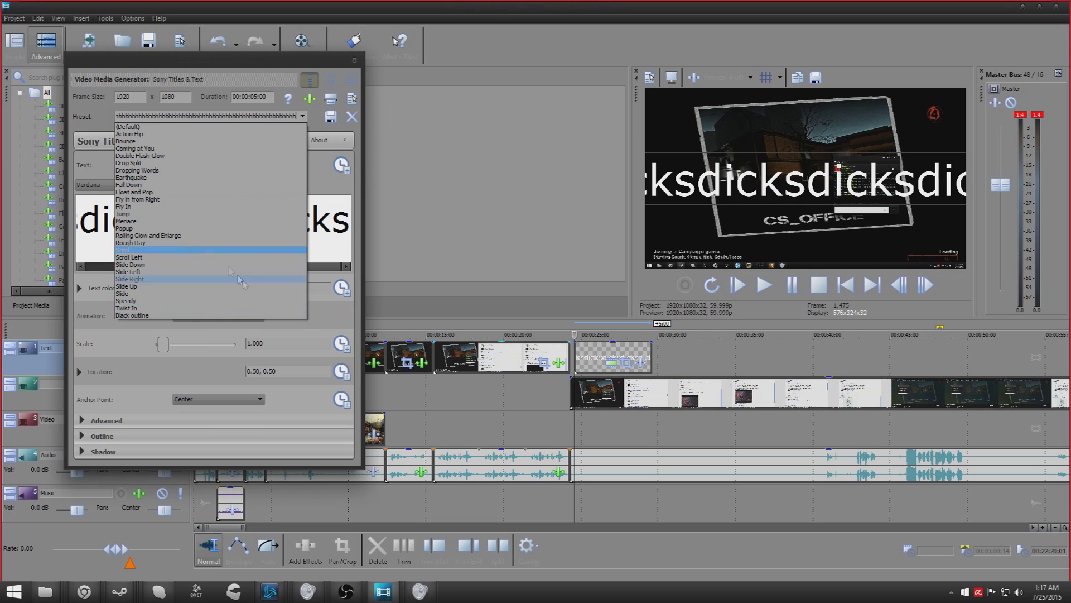
pyautogui.click(342, 229)
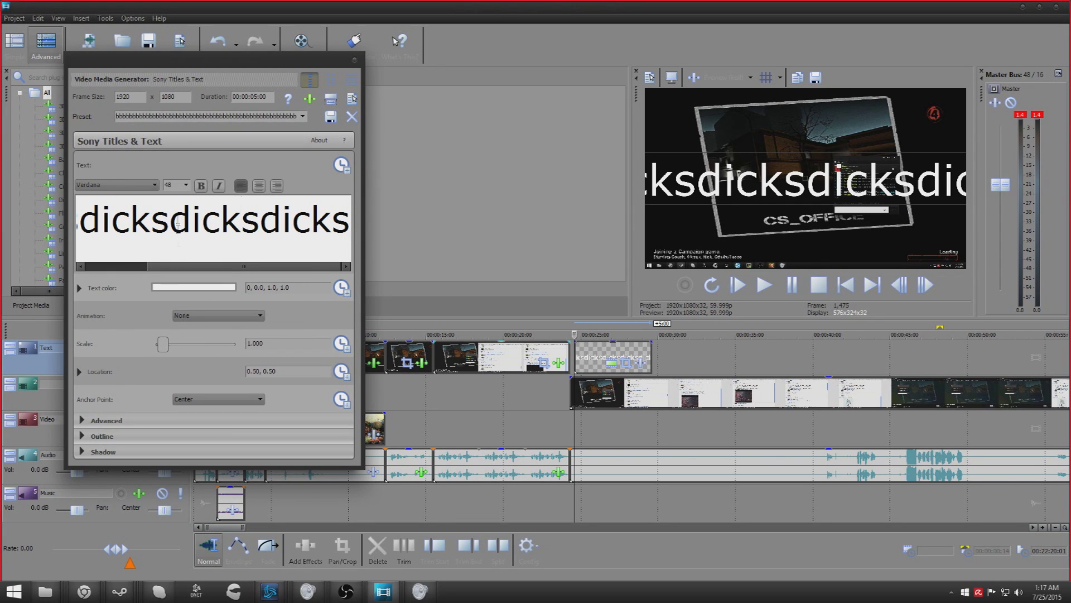
# - Try to change the title's font to Browallia New
pyautogui.click(151, 184)
pyautogui.press('b')
pyautogui.press('b')
pyautogui.press('b')
pyautogui.press('b')
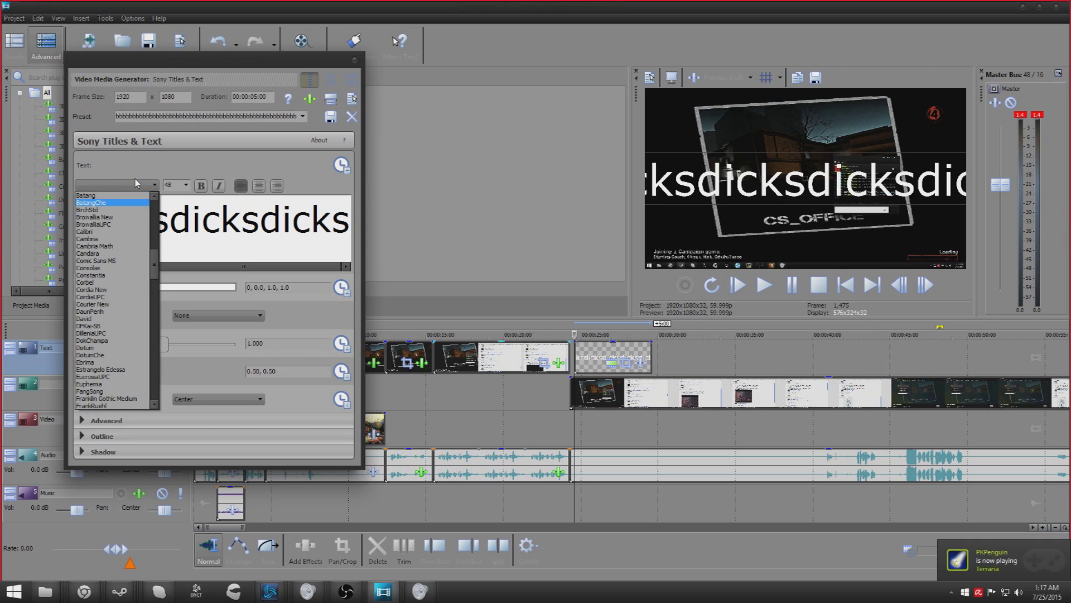
pyautogui.press('Up')
pyautogui.press('Up')
pyautogui.press('Up')
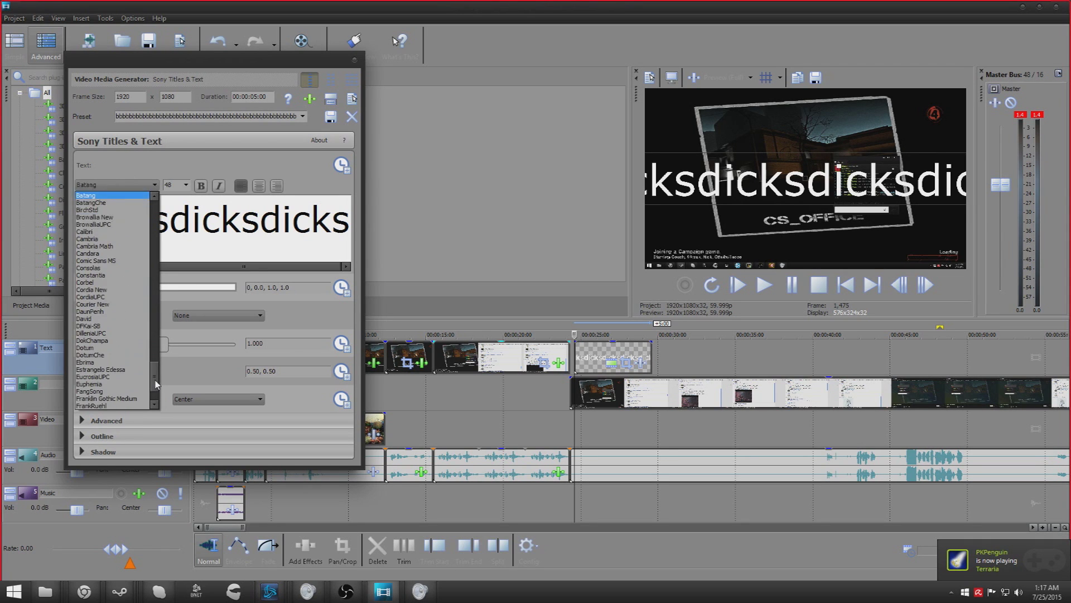
pyautogui.press('Down')
pyautogui.press('Down')
pyautogui.press('Down')
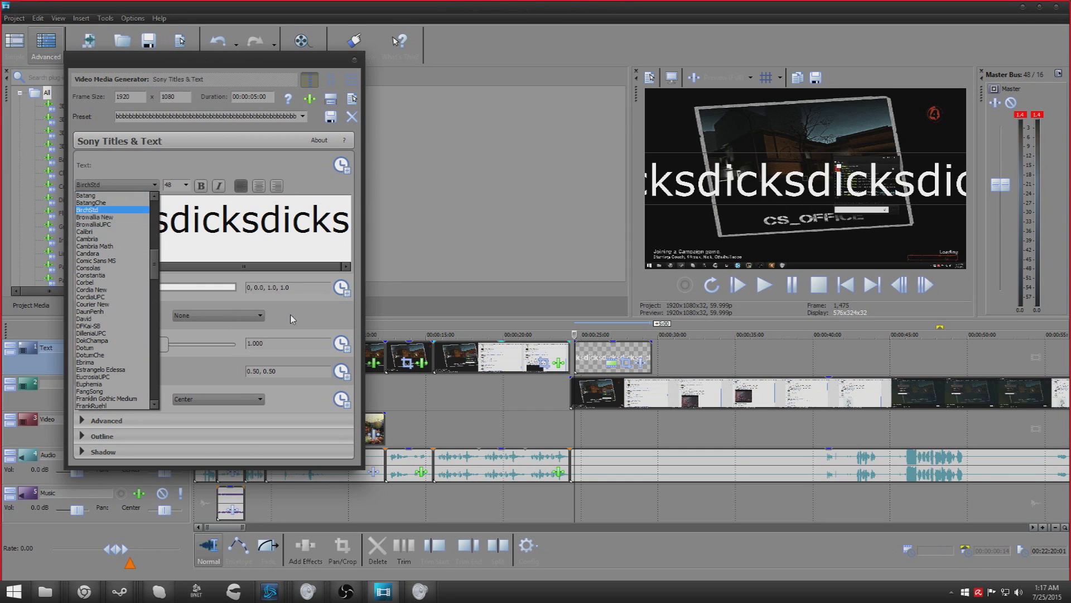
pyautogui.press('Return')
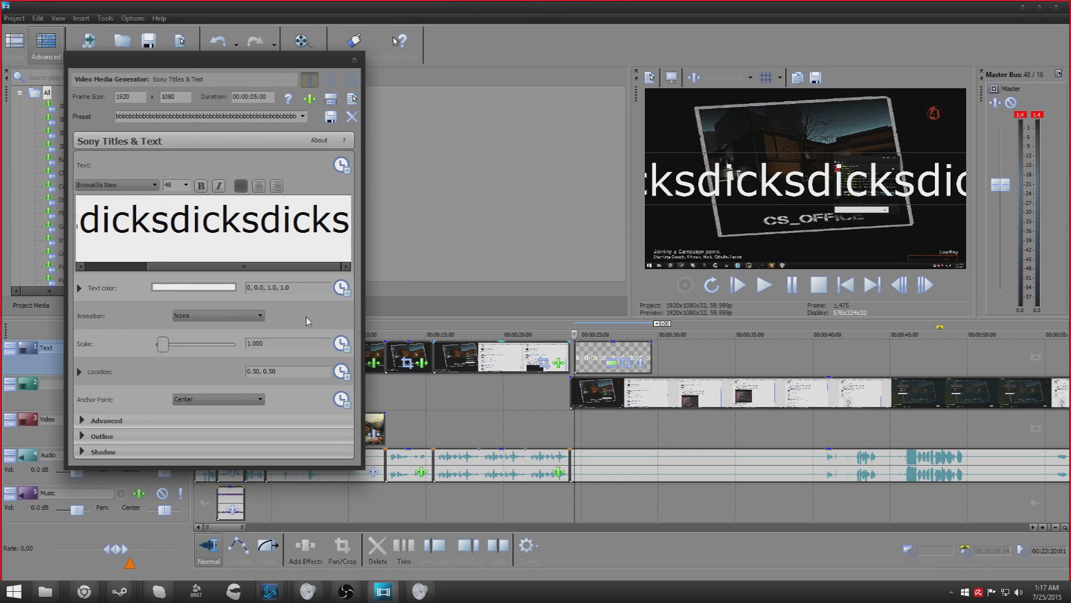
pyautogui.press('Down')
# - Expand the title's outline options and set the outline color to black
pyautogui.click(82, 438)
pyautogui.press('Down')
pyautogui.press('Down')
pyautogui.press('Down')
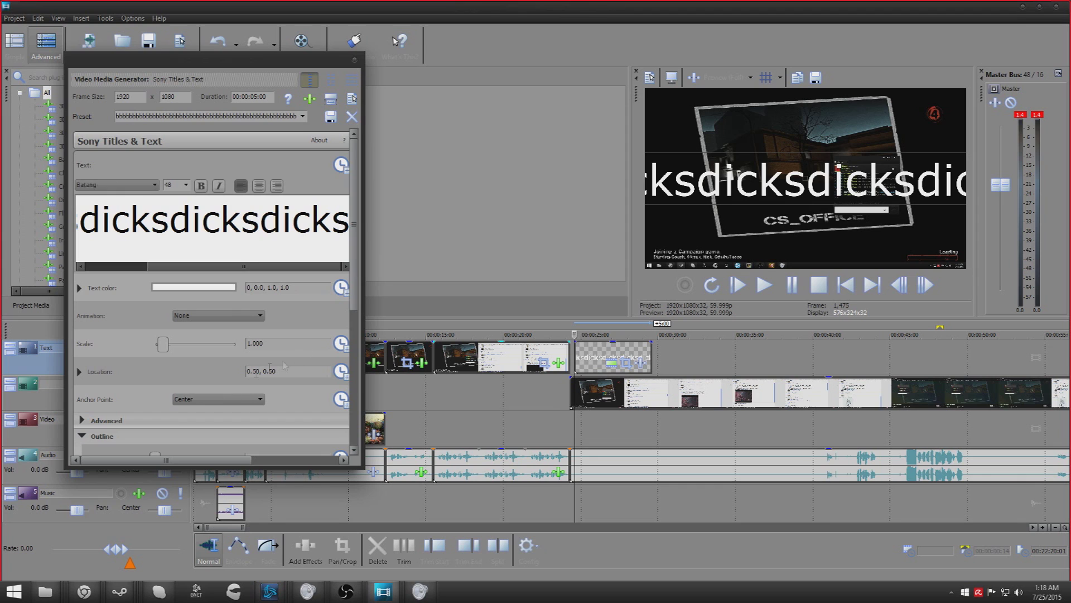
pyautogui.scroll(-2, 336, 397)
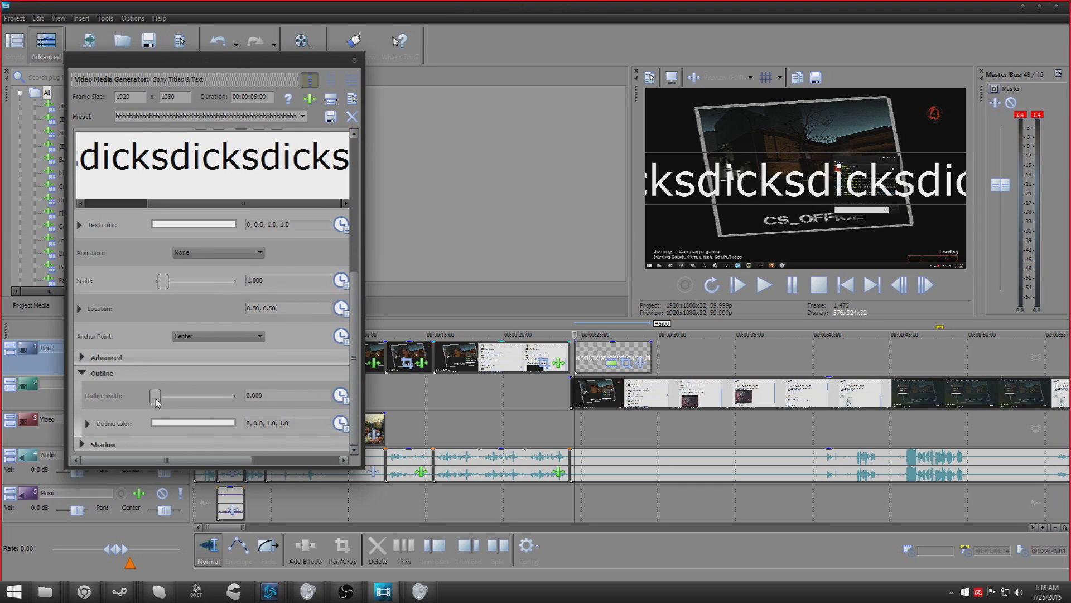
pyautogui.moveTo(157, 400); pyautogui.dragTo(117, 396)
pyautogui.click(187, 425)
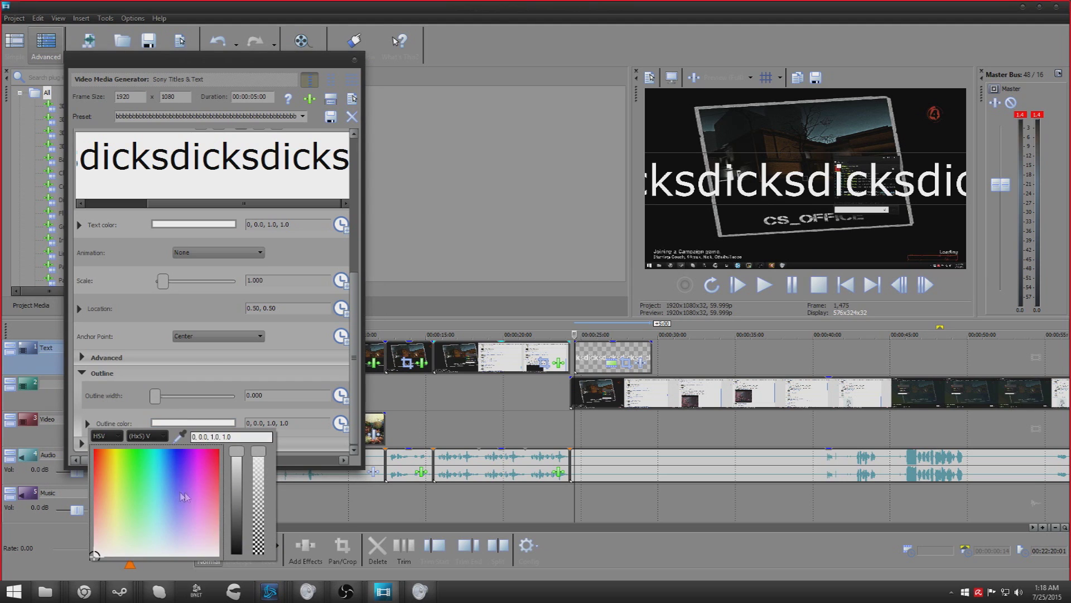
pyautogui.moveTo(233, 521); pyautogui.dragTo(239, 558)
# - Set the title's outline width to 10.000 and close the title settings
pyautogui.click(160, 404)
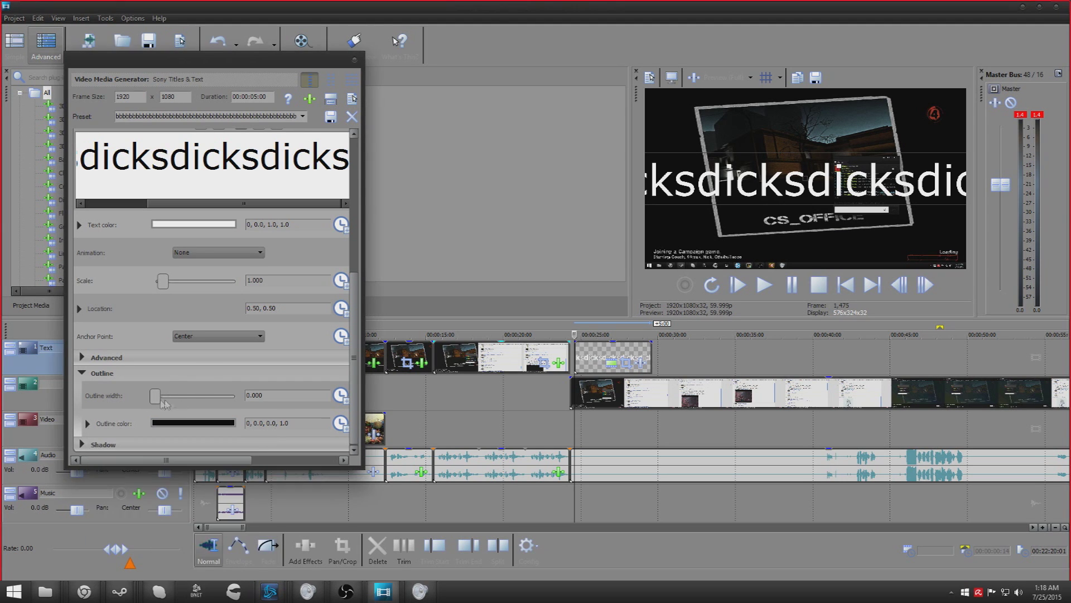
pyautogui.moveTo(157, 397); pyautogui.dragTo(292, 411)
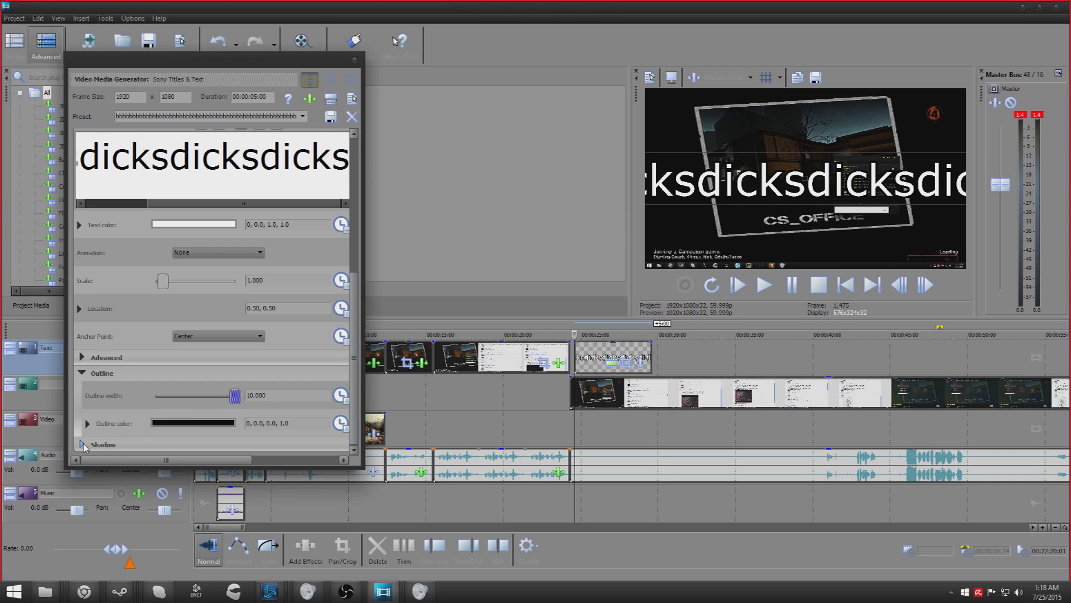
pyautogui.click(354, 60)
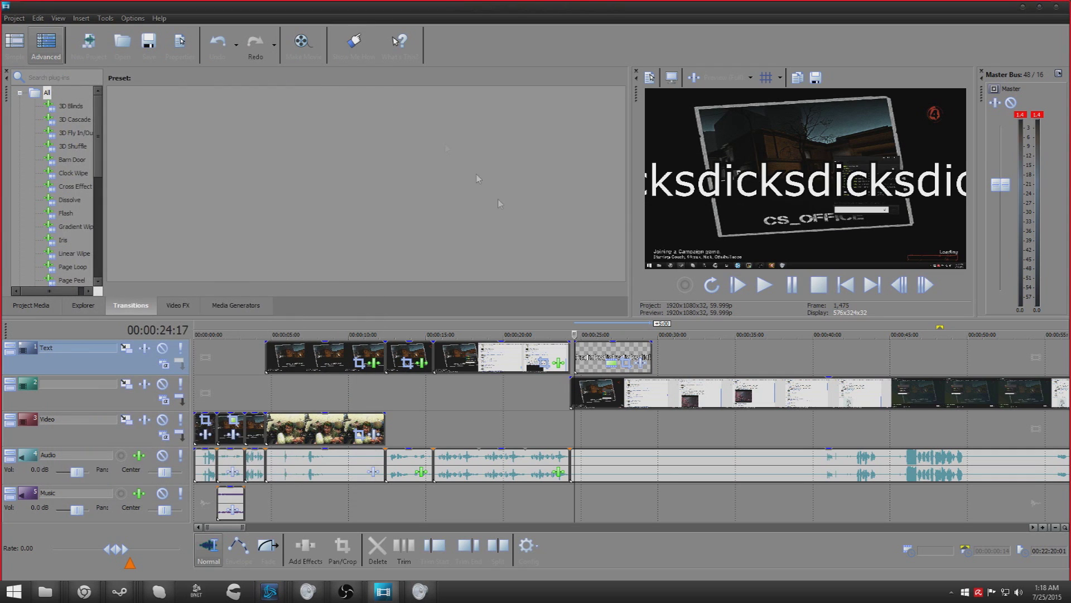
pyautogui.click(600, 360)
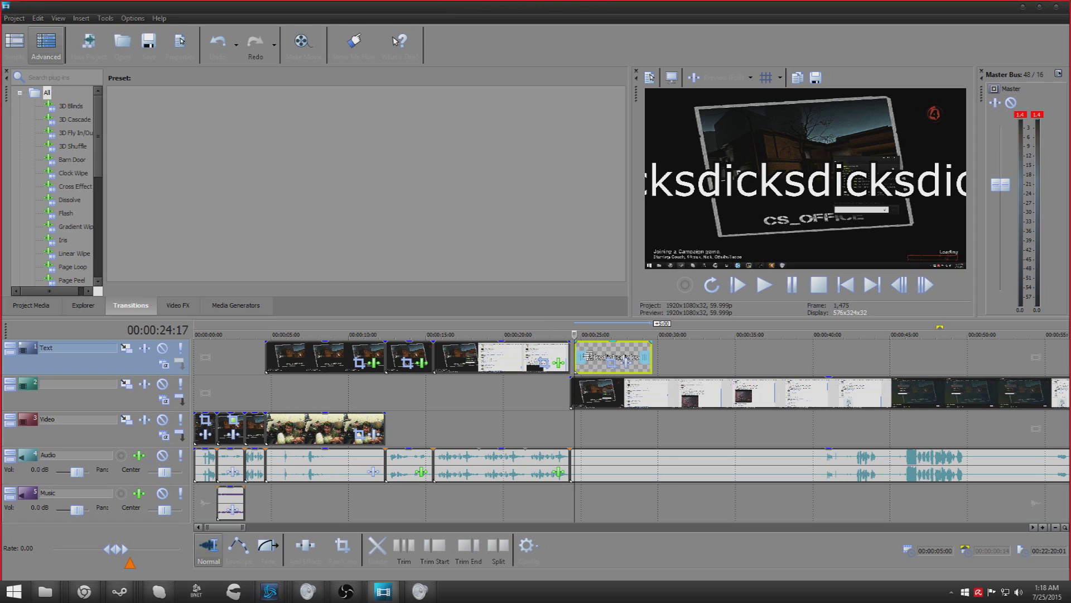
# - Open the title's Pan/Crop and add a keyframe at 00:00:00:24, enlarging the frame to about 2,526 wide and rotating it about 32.6 degrees
pyautogui.rightClick(600, 360)
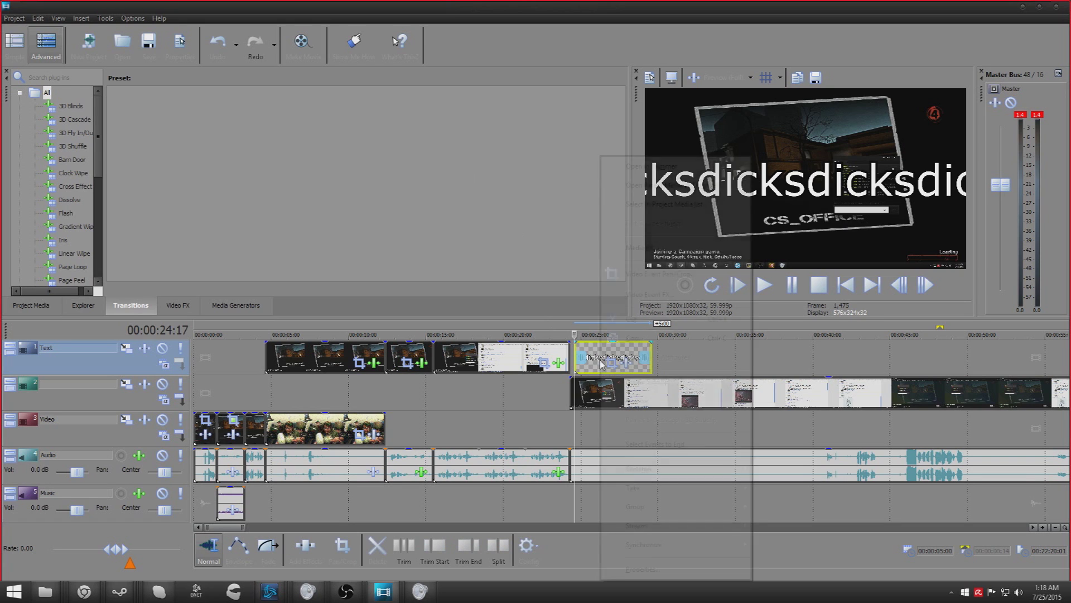
pyautogui.click(625, 271)
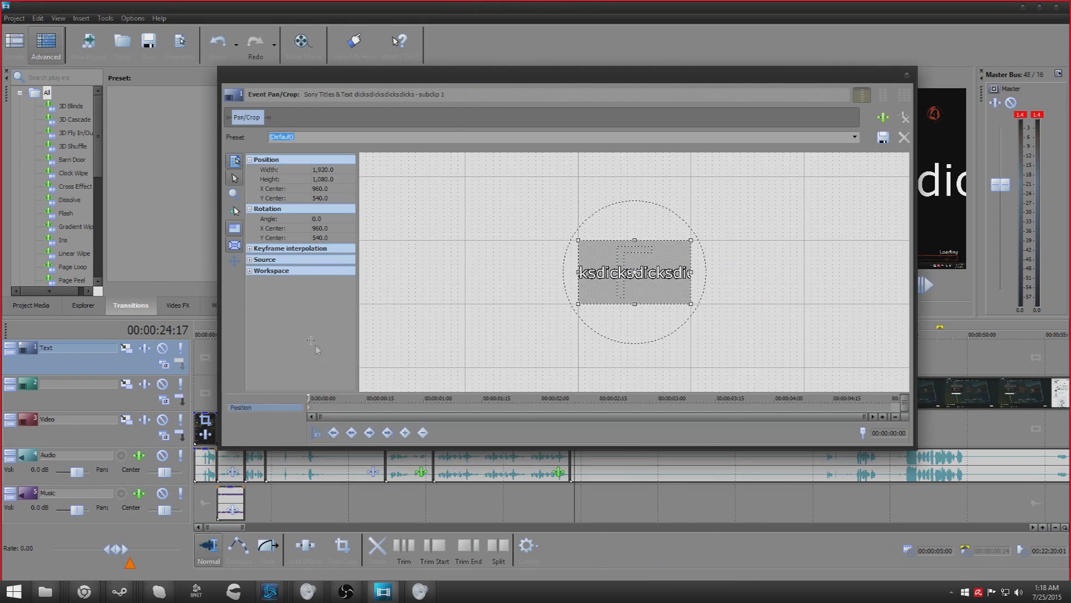
pyautogui.click(404, 413)
pyautogui.moveTo(577, 241); pyautogui.dragTo(557, 230)
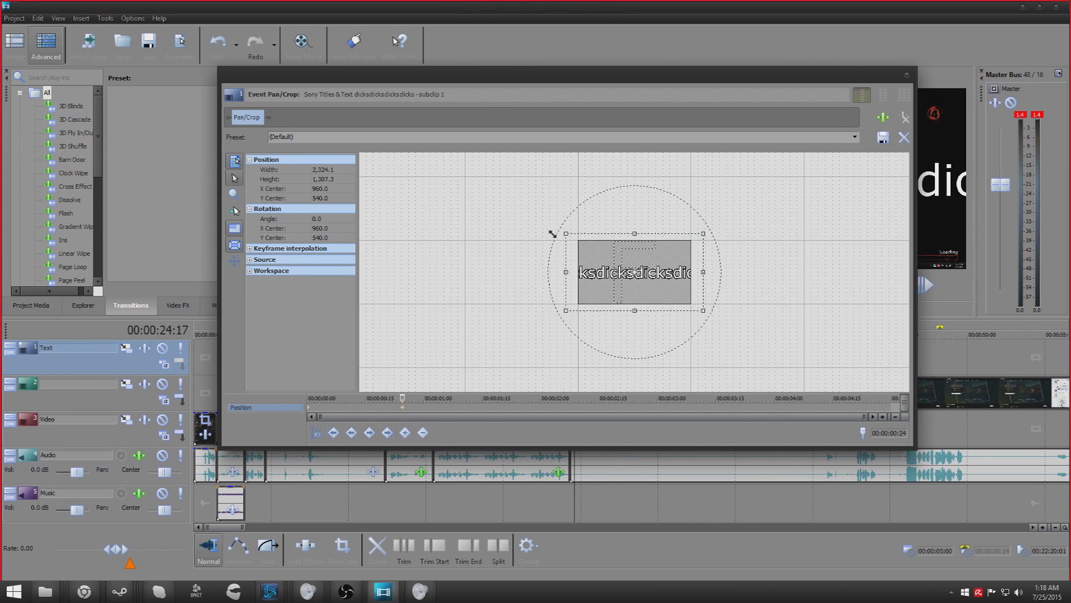
pyautogui.moveTo(614, 206); pyautogui.dragTo(657, 214)
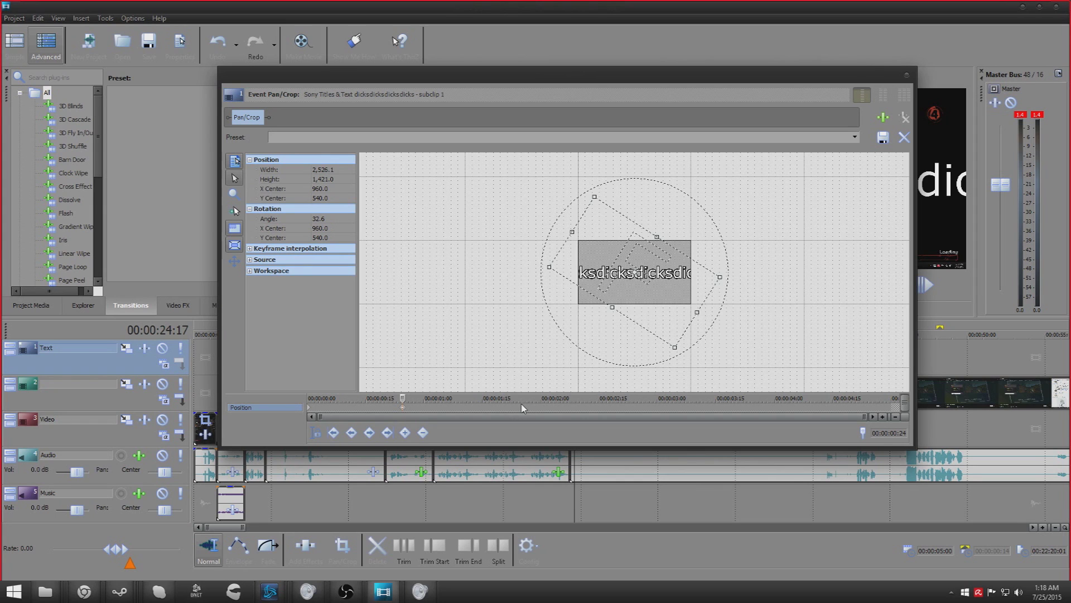
# - Add title crop keyframes at 00:00:01:25, shrunk to about 1,135 wide and rotated to about -84.2 degrees, and at 00:00:03:16, enlarged to about 3,264 wide
pyautogui.moveTo(723, 270); pyautogui.dragTo(559, 277)
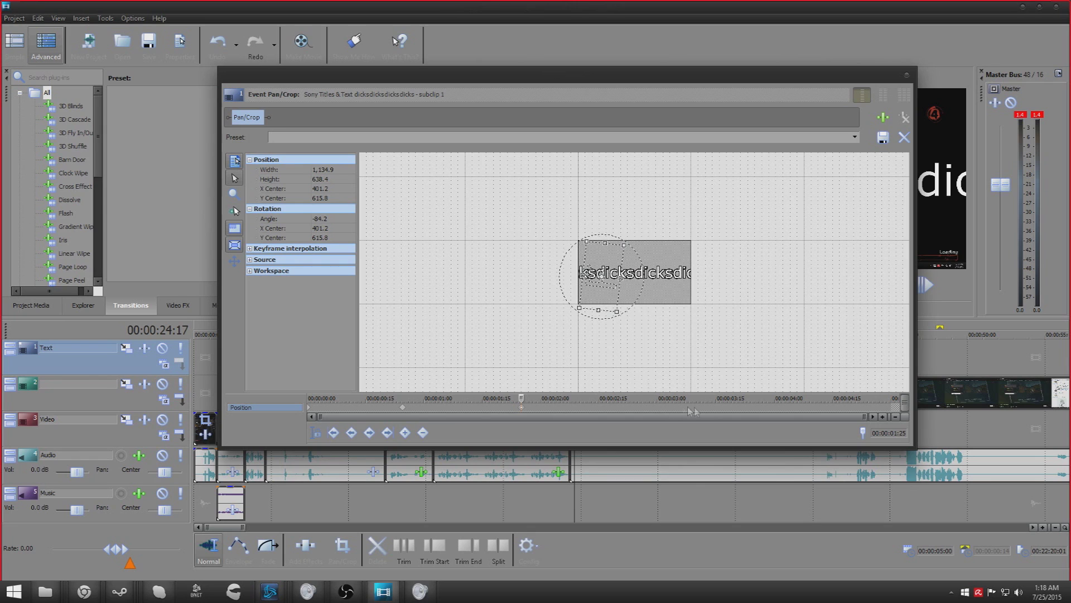
pyautogui.click(720, 406)
pyautogui.moveTo(616, 309); pyautogui.dragTo(630, 273)
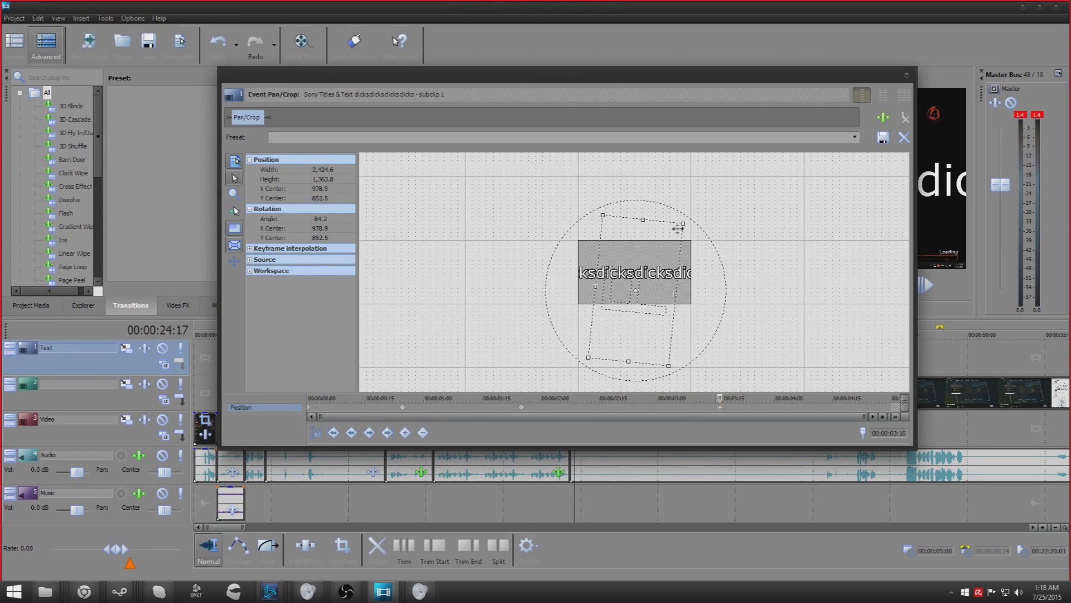
pyautogui.moveTo(684, 224); pyautogui.dragTo(731, 205)
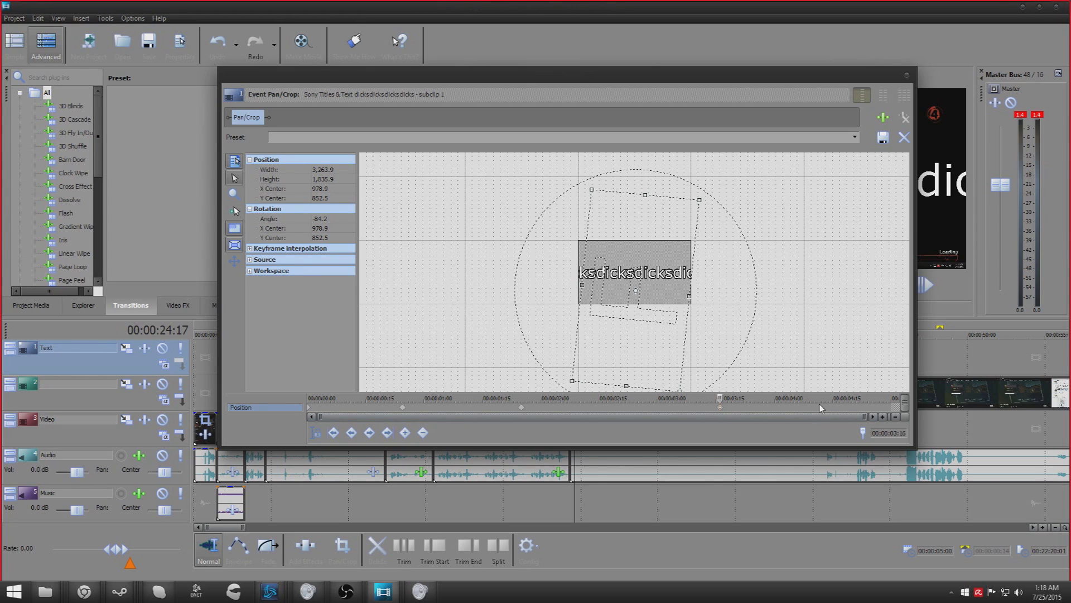
# - Reposition and resize the title's crop frame at a final keyframe near its end, and close the Pan/Crop settings
pyautogui.moveTo(661, 289); pyautogui.dragTo(661, 333)
pyautogui.moveTo(655, 380); pyautogui.dragTo(713, 246)
pyautogui.moveTo(656, 296); pyautogui.dragTo(553, 278)
pyautogui.click(907, 75)
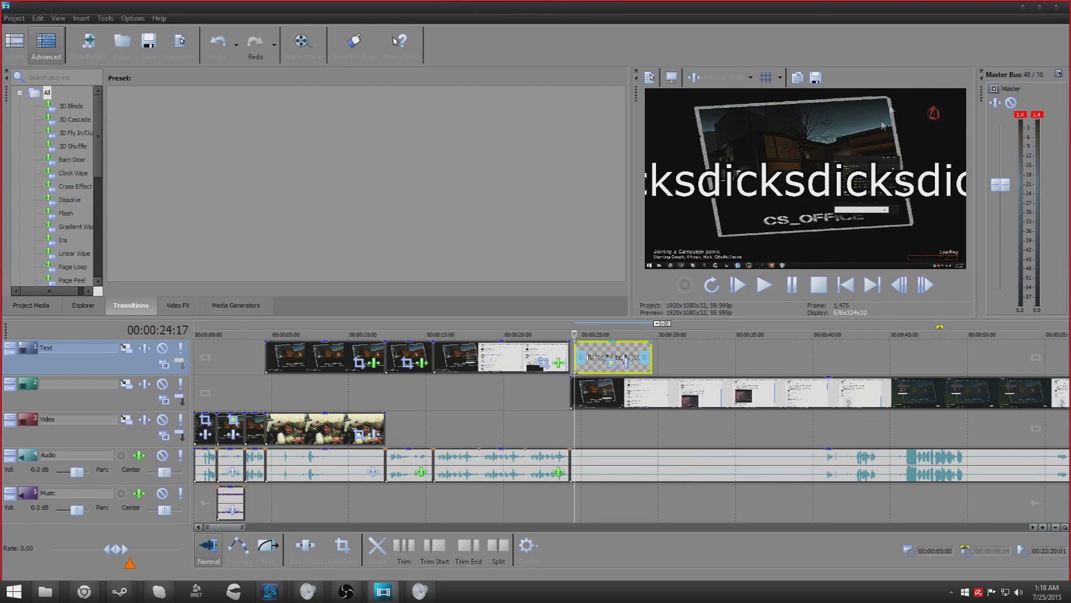
# - Play back the animated title section of the timeline twice, starting from just before the title
pyautogui.click(564, 401)
pyautogui.press('space')
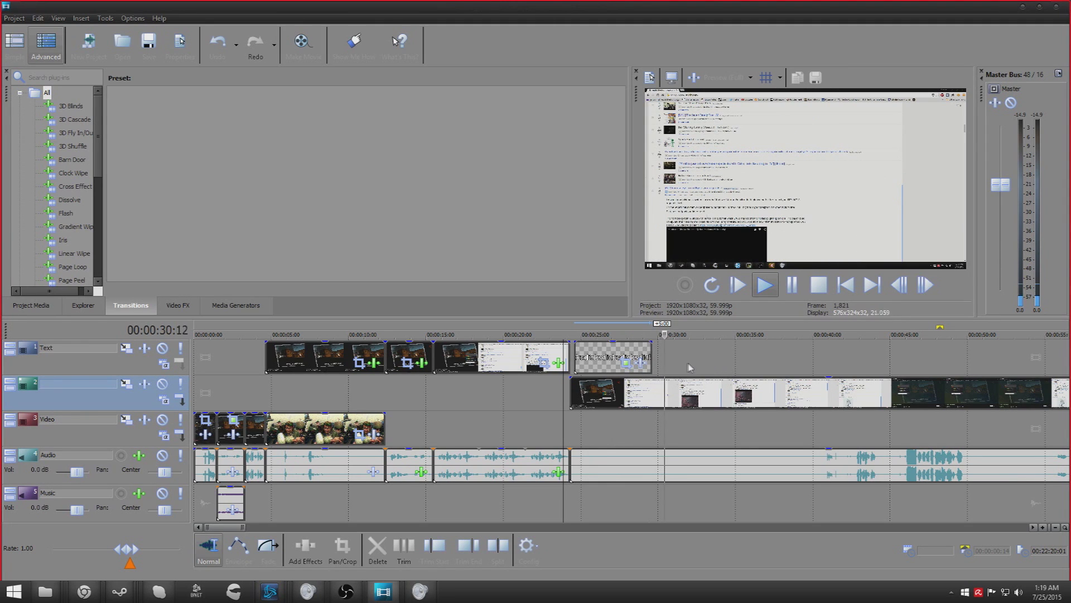
pyautogui.click(674, 359)
pyautogui.press('space')
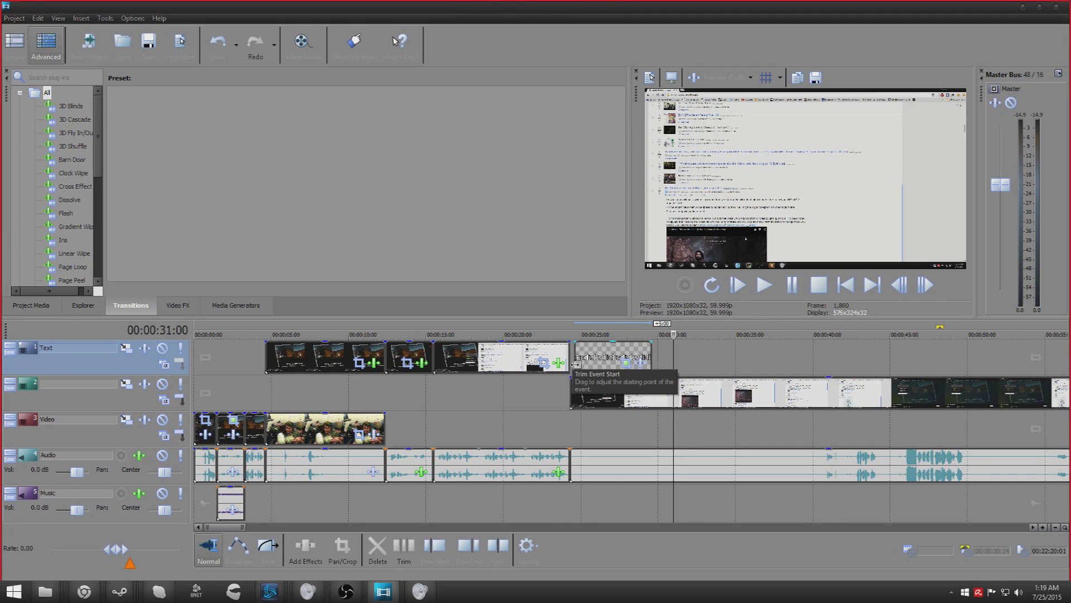
pyautogui.click(474, 398)
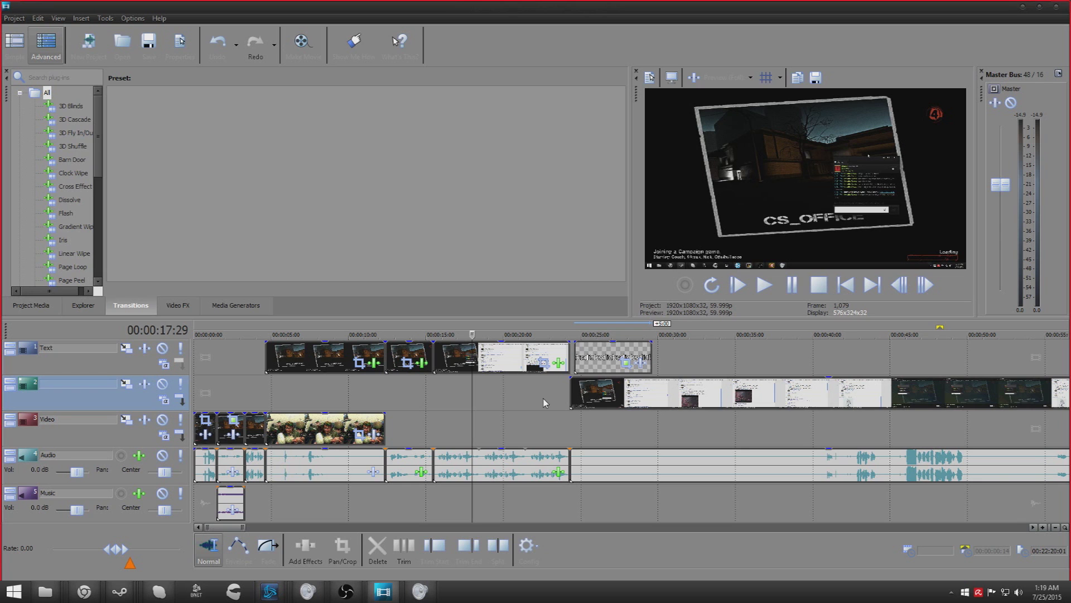
pyautogui.click(575, 386)
pyautogui.press('space')
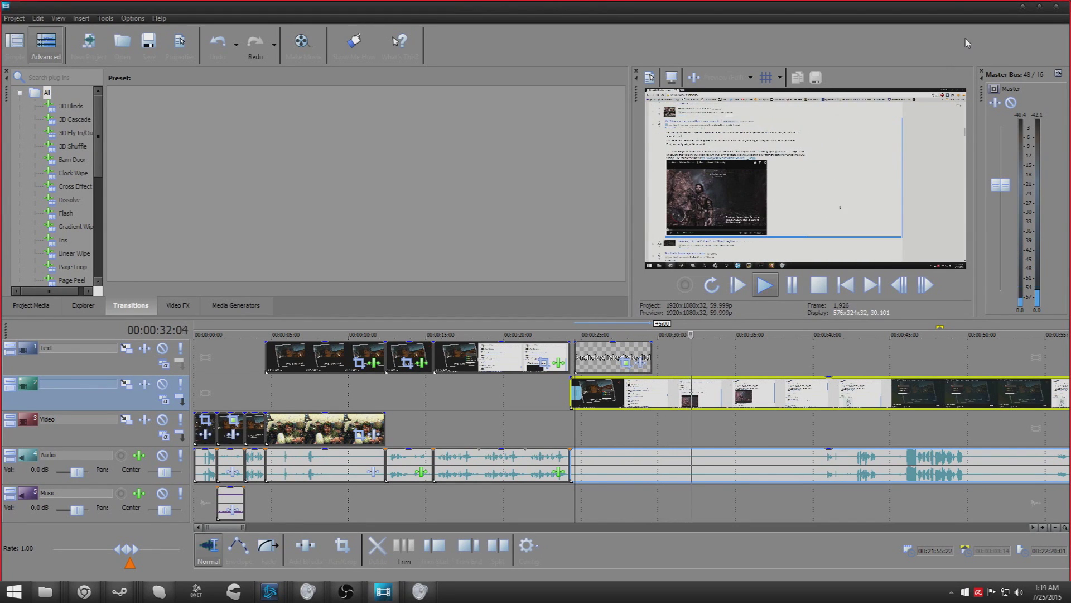
pyautogui.press('space')
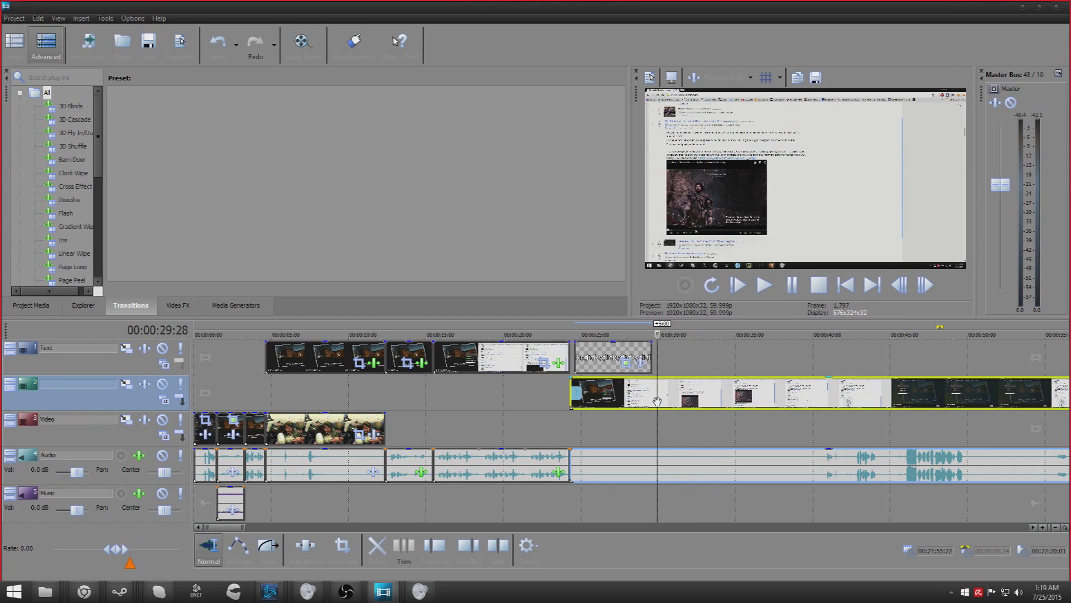
# - Cut out the track 2 gameplay from 00:00:29:28 to about 00:00:45 and move the remaining clip up against the cut
pyautogui.click(657, 402)
pyautogui.press('s')
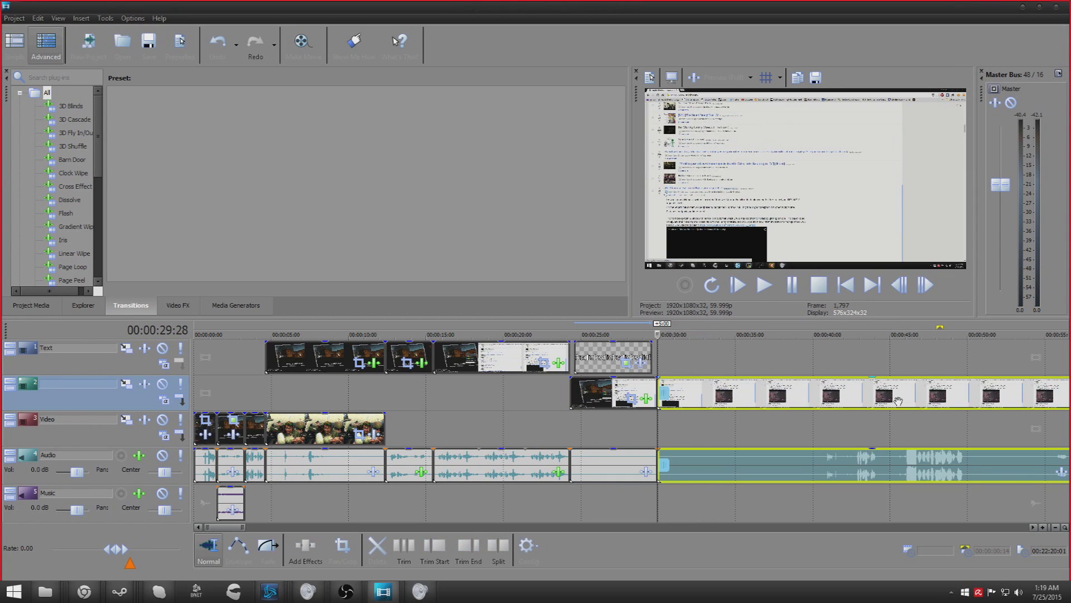
pyautogui.click(898, 402)
pyautogui.press('space')
pyautogui.press('space')
pyautogui.press('s')
pyautogui.click(800, 399)
pyautogui.press('Delete')
pyautogui.moveTo(957, 396); pyautogui.dragTo(664, 364)
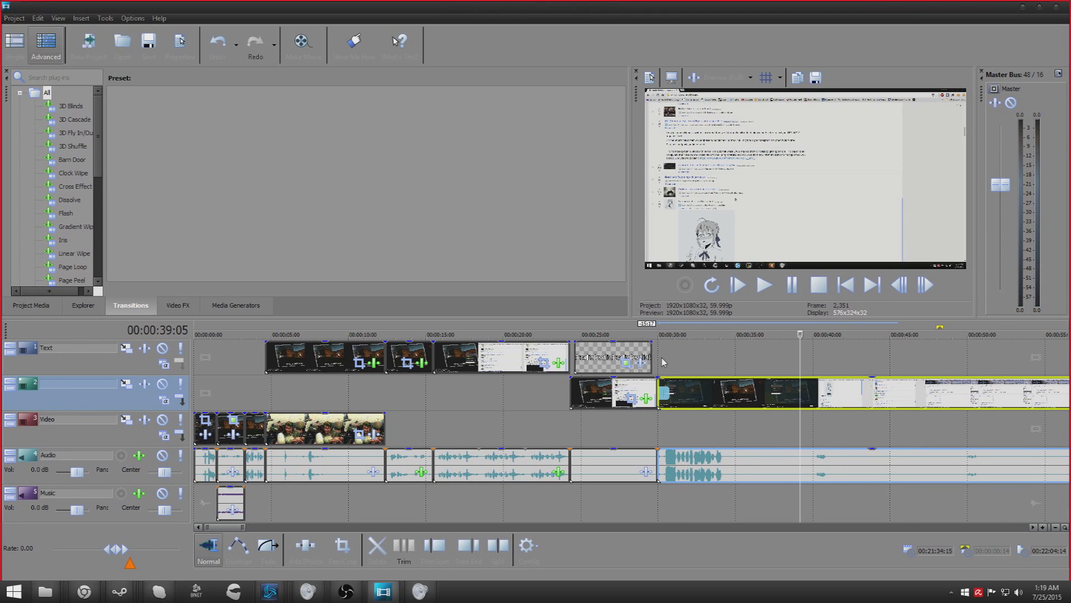
# - Play back the new cut from 00:00:29:28 to check the loud audio that follows it
pyautogui.click(660, 369)
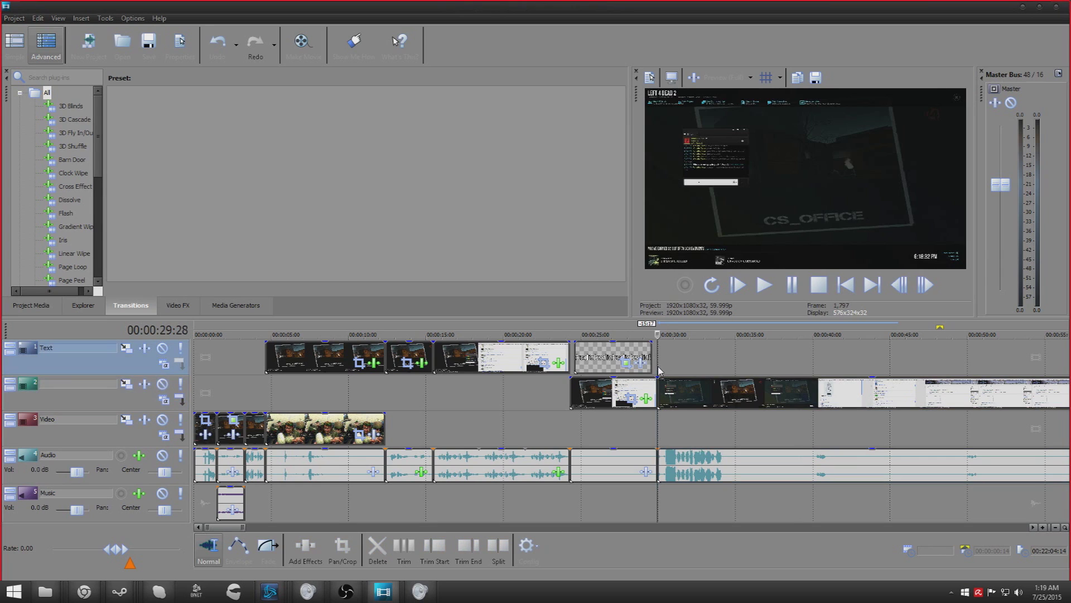
pyautogui.press('space')
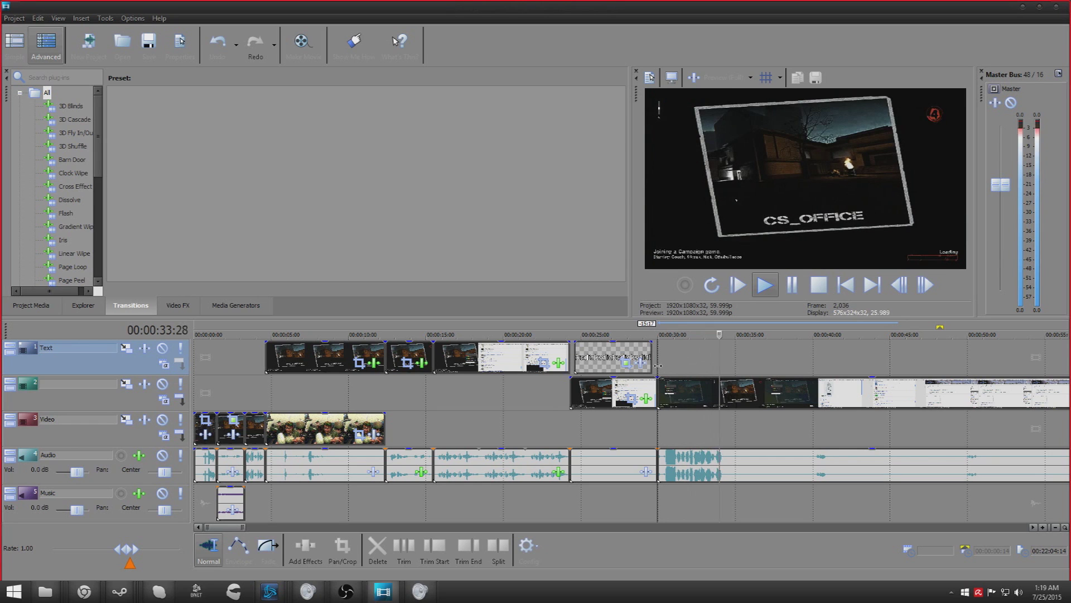
pyautogui.press('space')
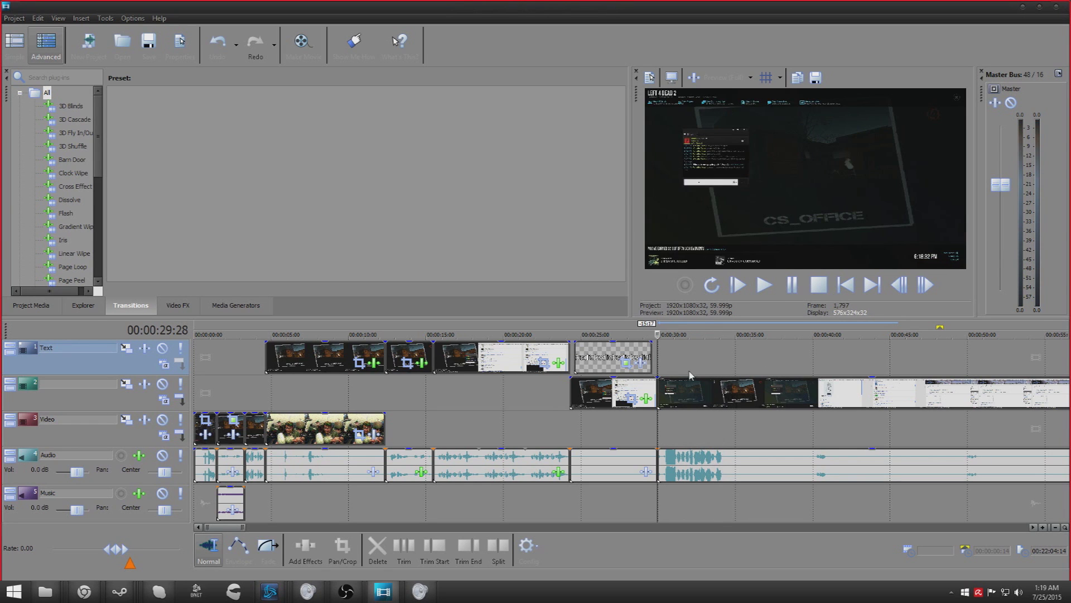
# - Split the gameplay clip and its audio at 00:00:34:07, lower the volume of the loud audio section before the split, and play it back
pyautogui.click(815, 352)
pyautogui.scroll(-5, 815, 391)
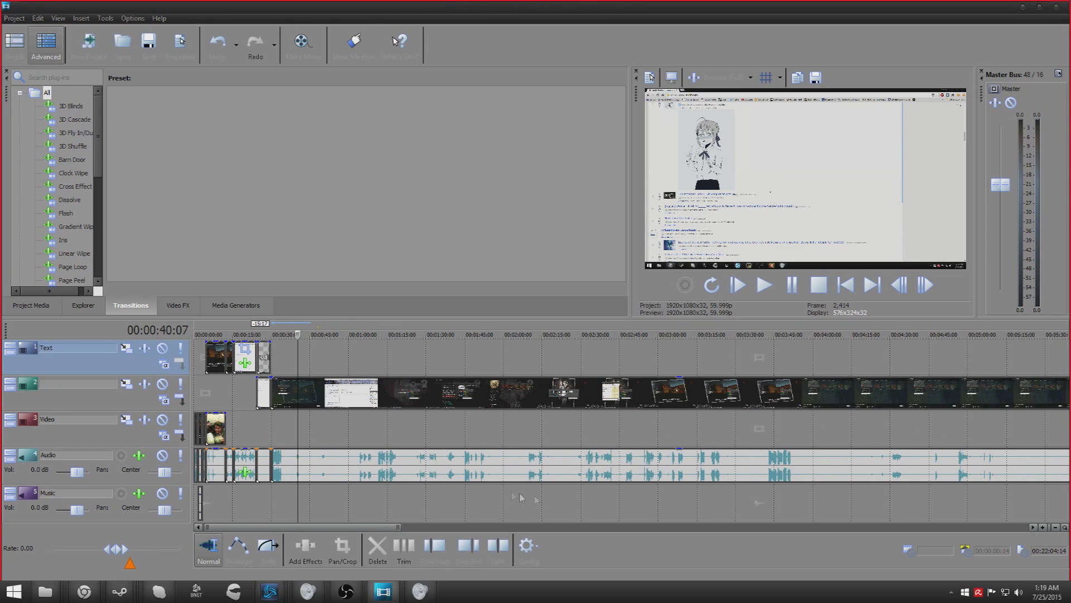
pyautogui.scroll(5, 449, 476)
pyautogui.scroll(2, 450, 475)
pyautogui.click(378, 435)
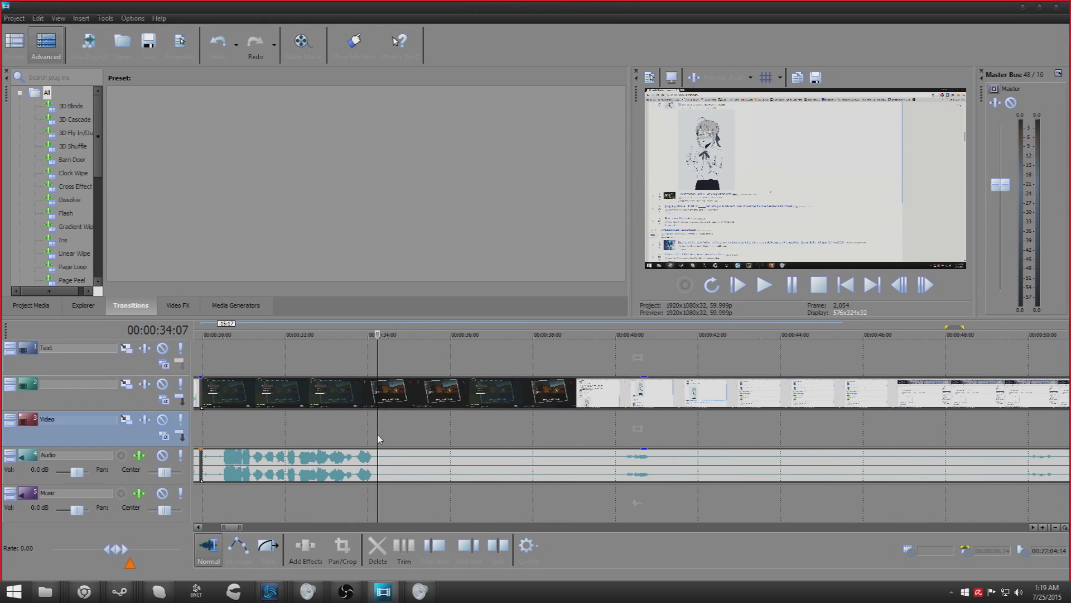
pyautogui.click(272, 429)
pyautogui.moveTo(302, 450); pyautogui.dragTo(300, 469)
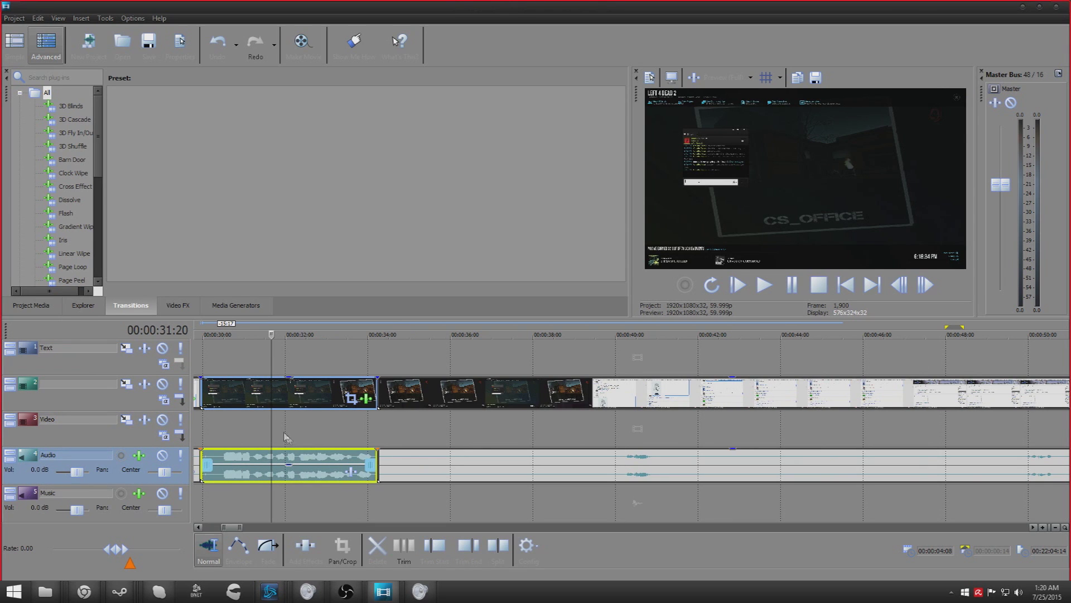
pyautogui.press('space')
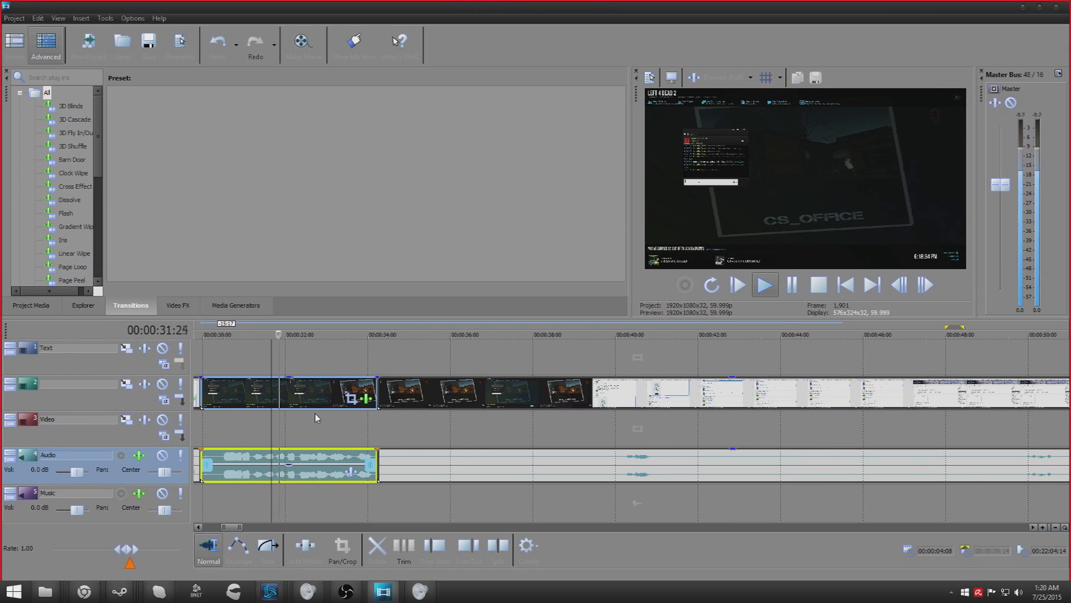
# - Use Pan/Crop on the gameplay clip to zoom in on the drawn character's face shown at 00:00:40:14
pyautogui.click(636, 429)
pyautogui.scroll(-3, 636, 429)
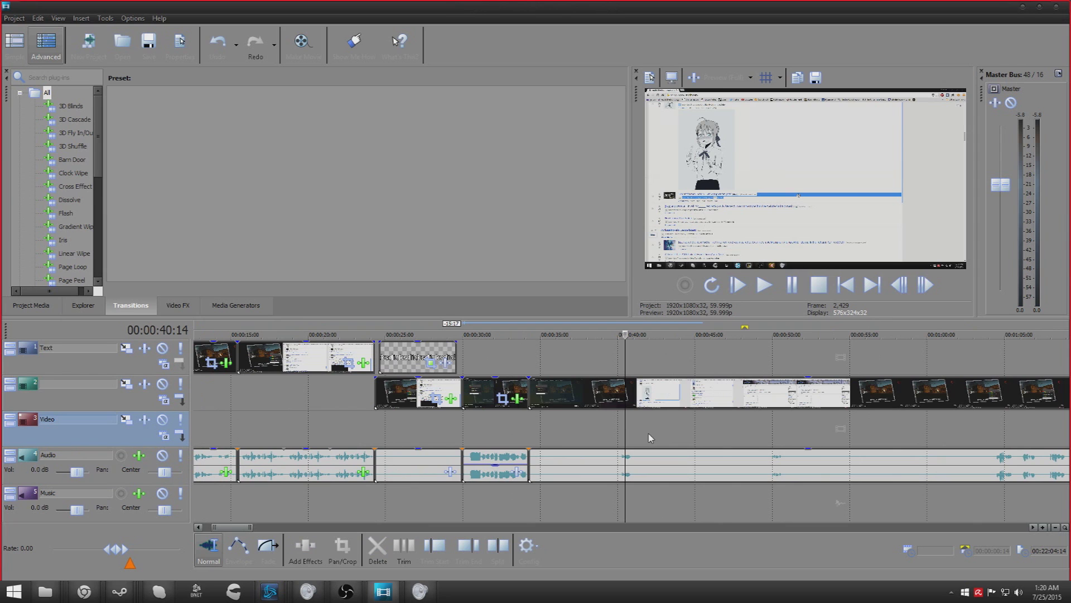
pyautogui.click(630, 386)
pyautogui.rightClick(630, 390)
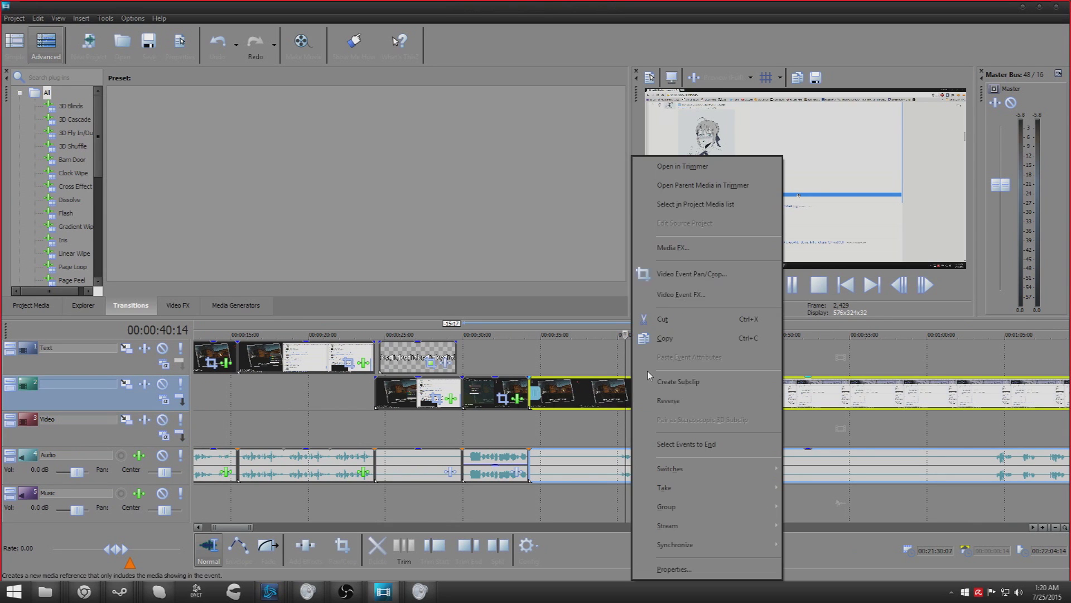
pyautogui.click(664, 275)
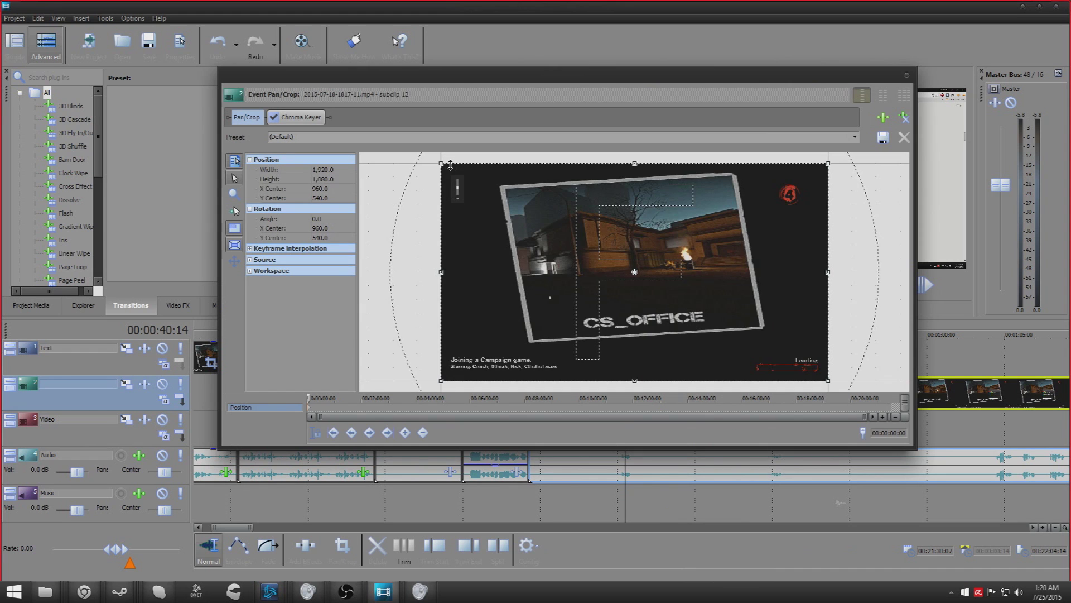
pyautogui.moveTo(537, 84); pyautogui.dragTo(175, 87)
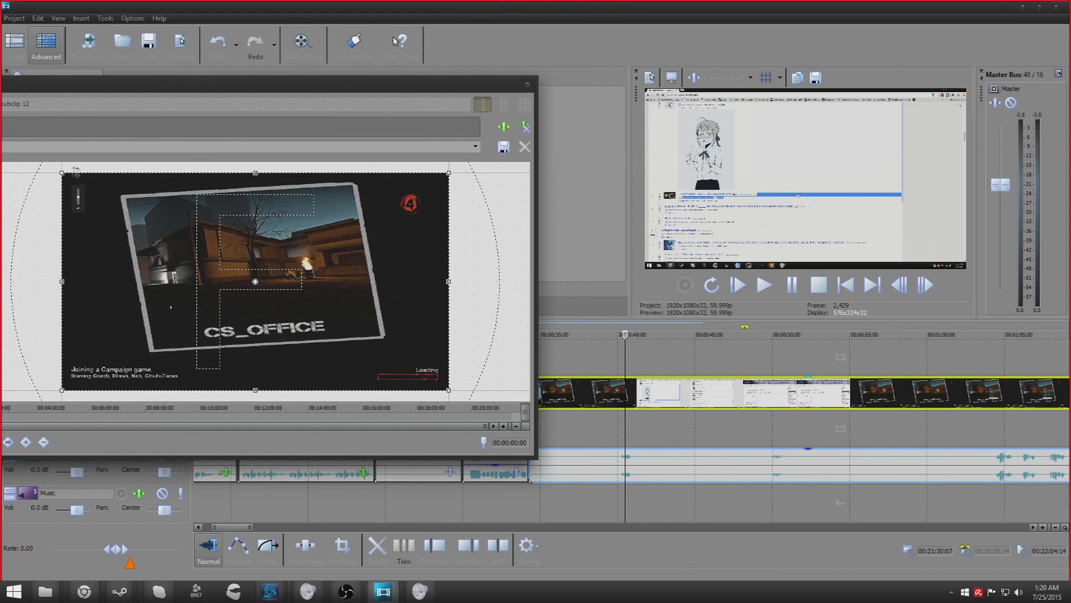
pyautogui.moveTo(61, 170); pyautogui.dragTo(198, 249)
pyautogui.moveTo(289, 290); pyautogui.dragTo(169, 244)
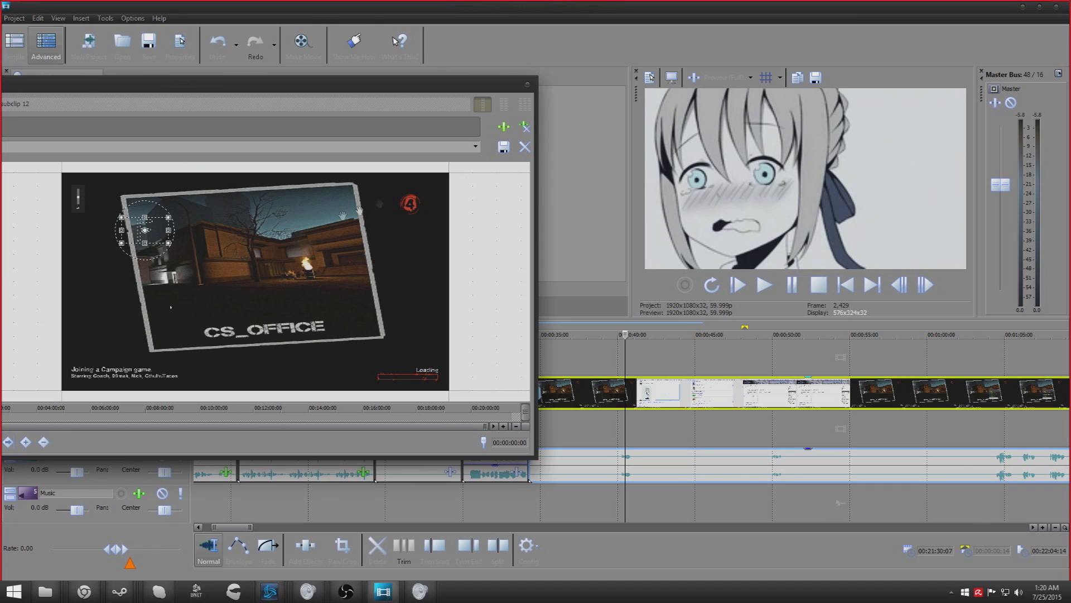
pyautogui.click(527, 86)
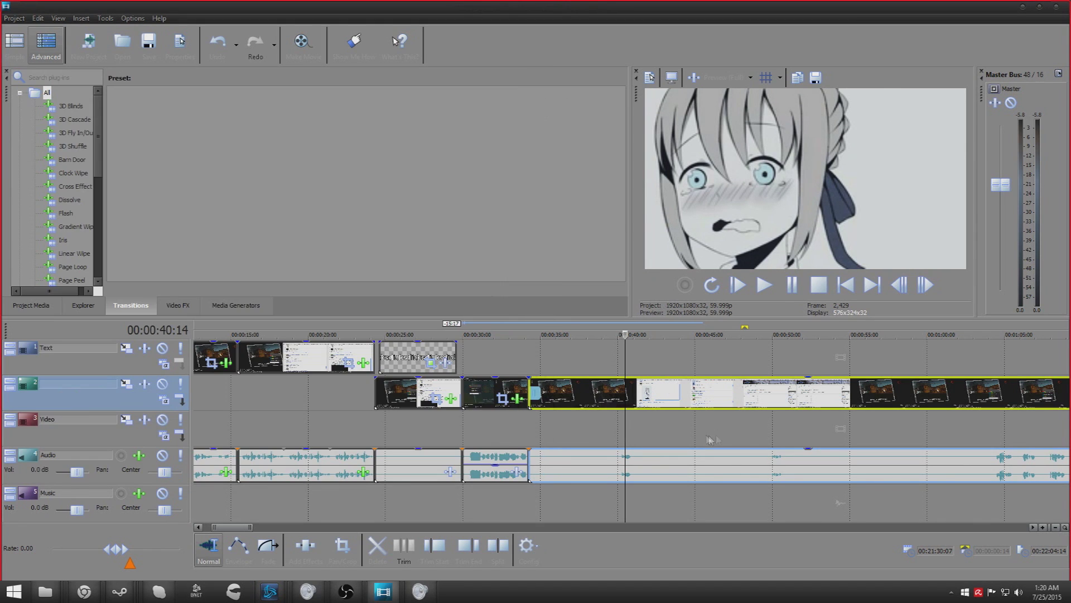
# - Play back a further part of the zoomed gameplay clip to examine how far the crop carries on
pyautogui.click(879, 399)
pyautogui.press('space')
pyautogui.scroll(-8, 347, 389)
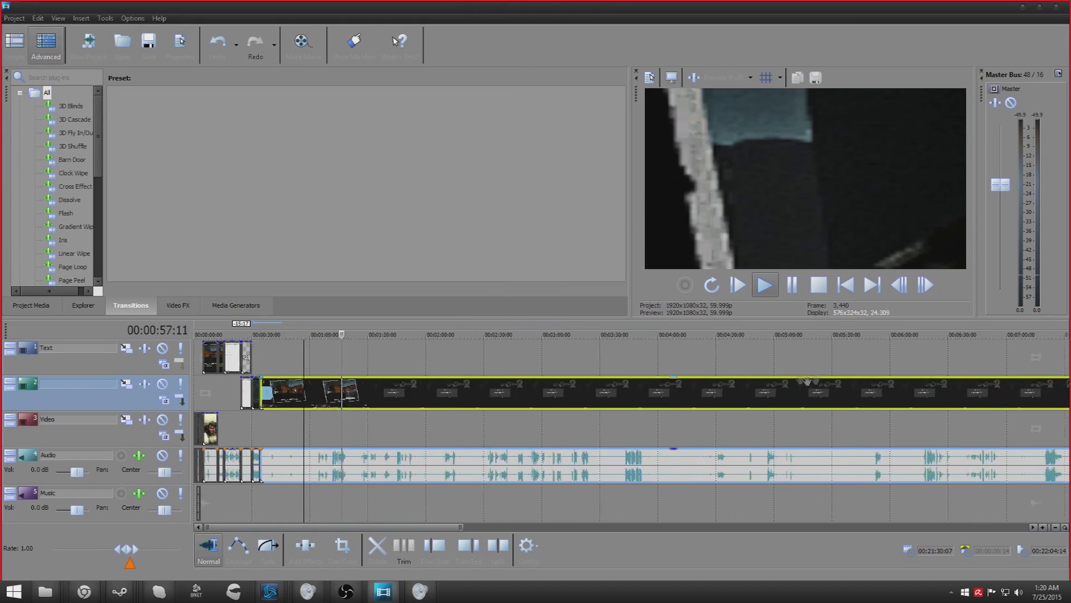
pyautogui.press('space')
# - Restore the gameplay clip's Pan/Crop frame to its default full size and close the settings
pyautogui.rightClick(342, 389)
pyautogui.click(402, 275)
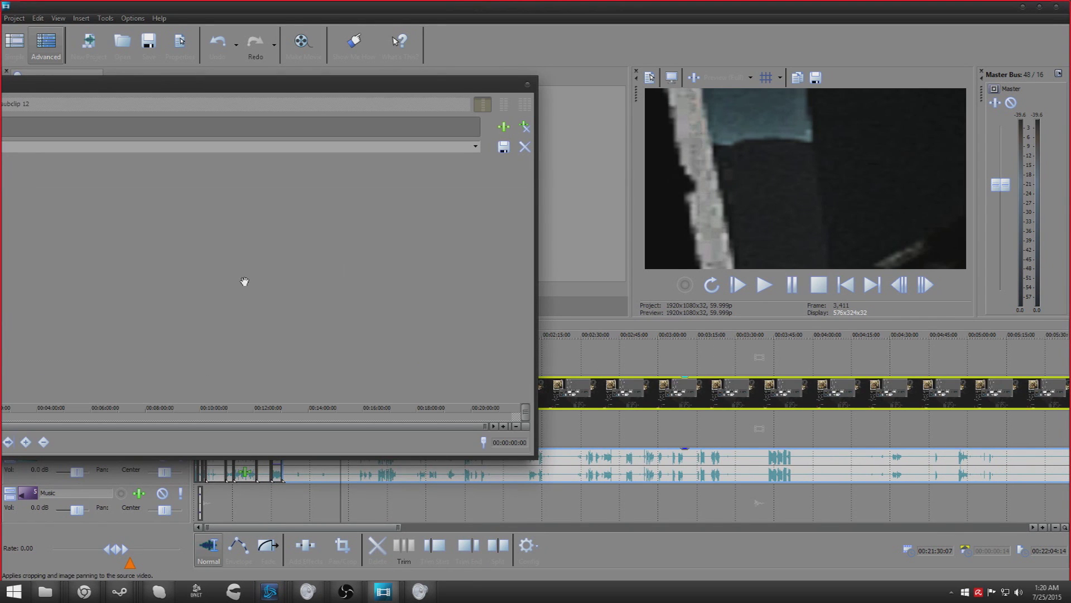
pyautogui.rightClick(256, 261)
pyautogui.click(145, 228)
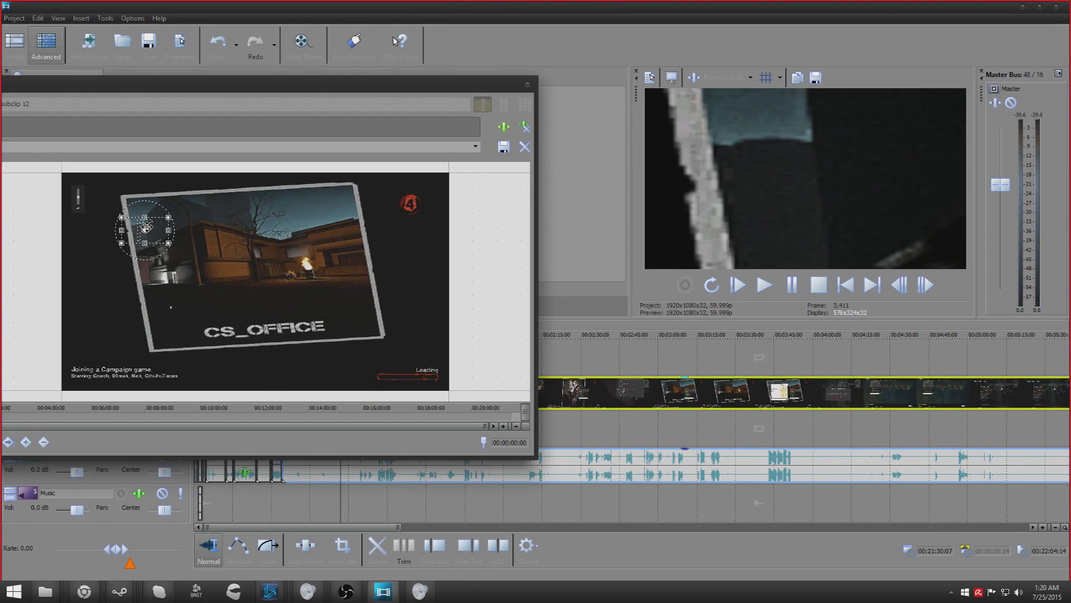
pyautogui.rightClick(145, 228)
pyautogui.click(206, 251)
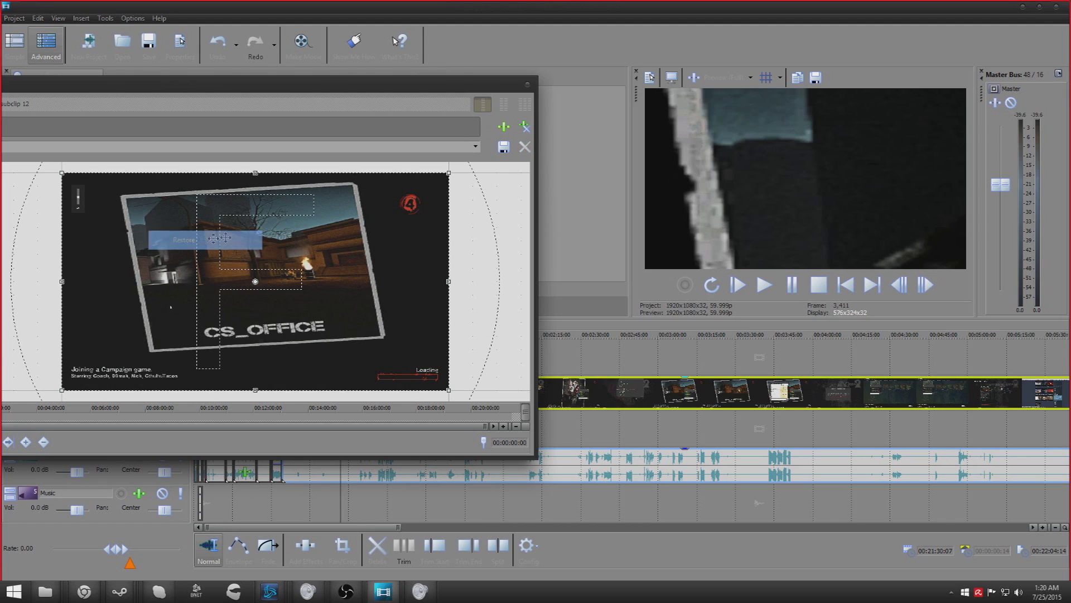
pyautogui.click(528, 85)
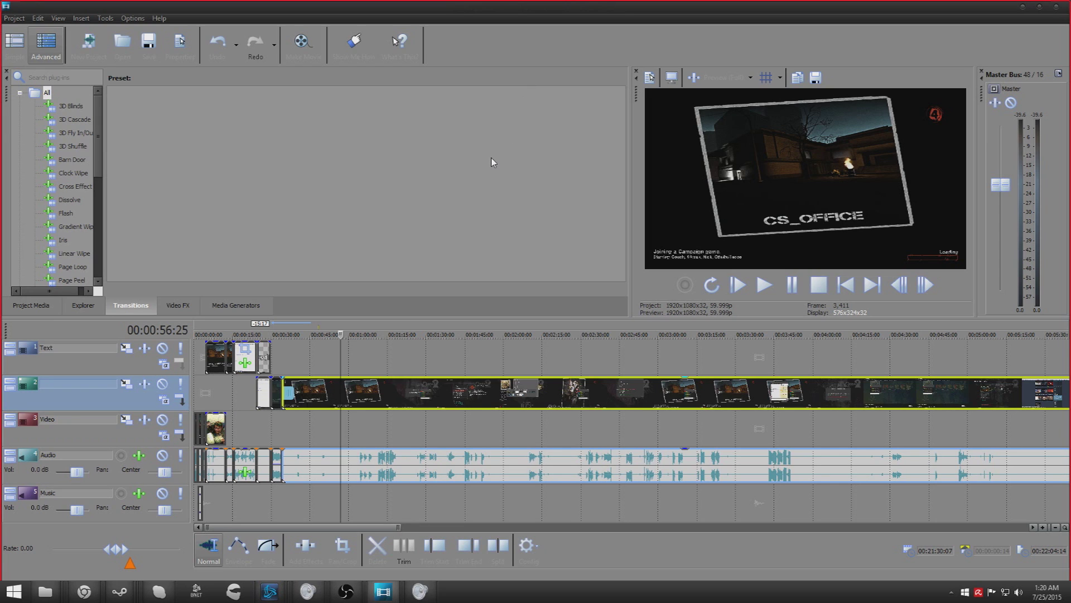
# - Open the remaining gameplay clip's Pan/Crop settings, view its source frame at 00:12:48:29 and close the settings
pyautogui.click(362, 396)
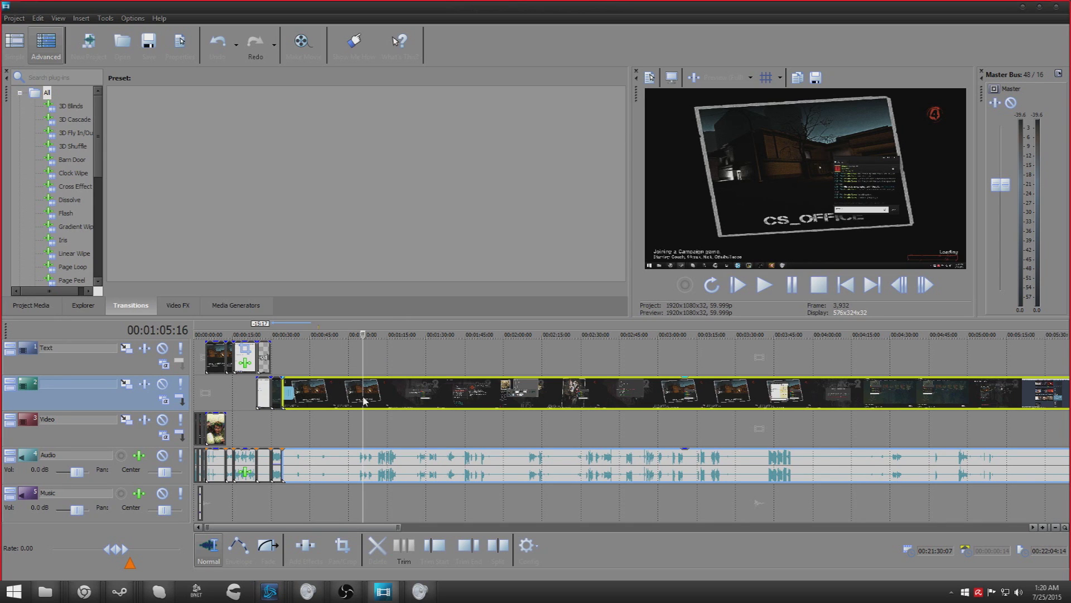
pyautogui.rightClick(447, 393)
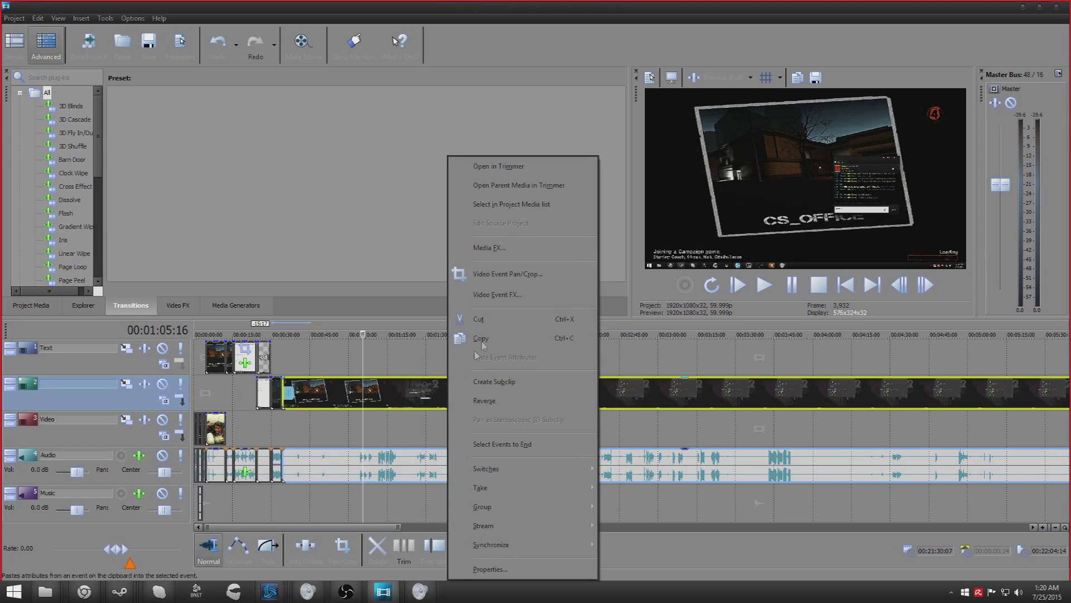
pyautogui.click(516, 274)
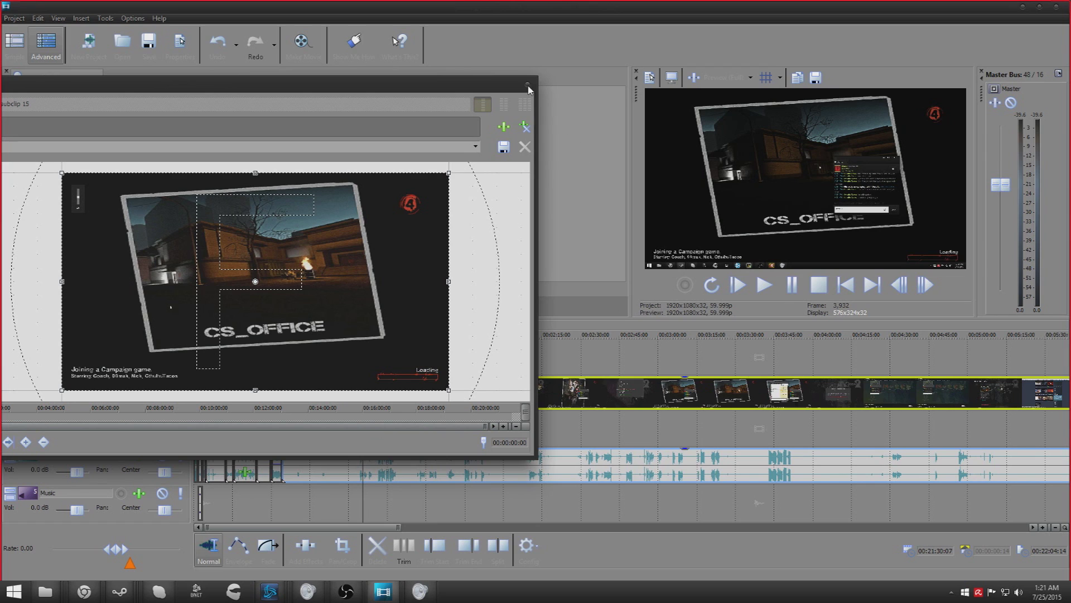
pyautogui.click(276, 419)
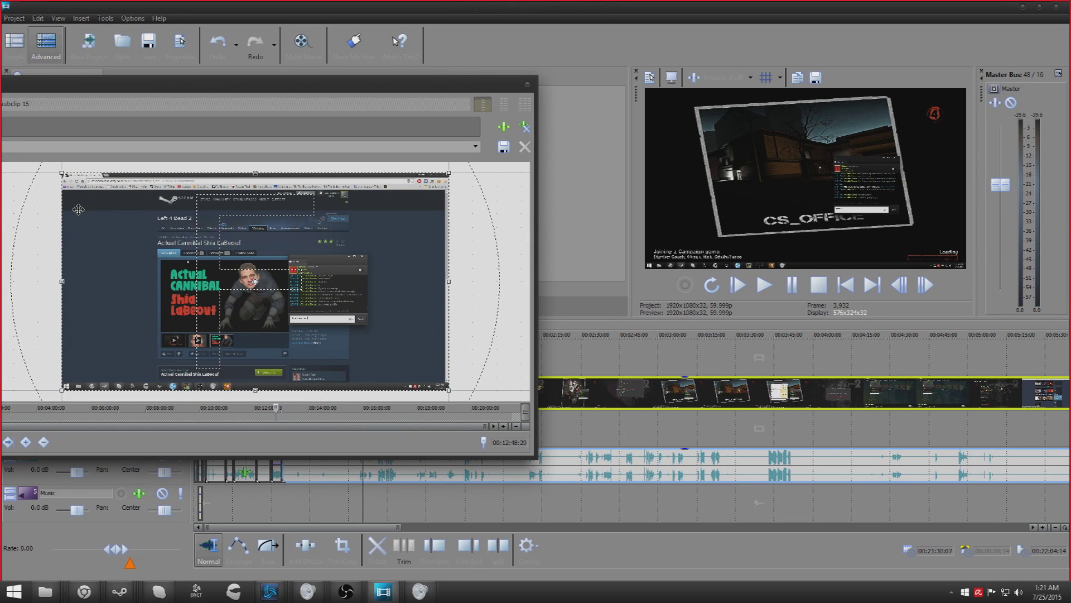
pyautogui.click(956, 354)
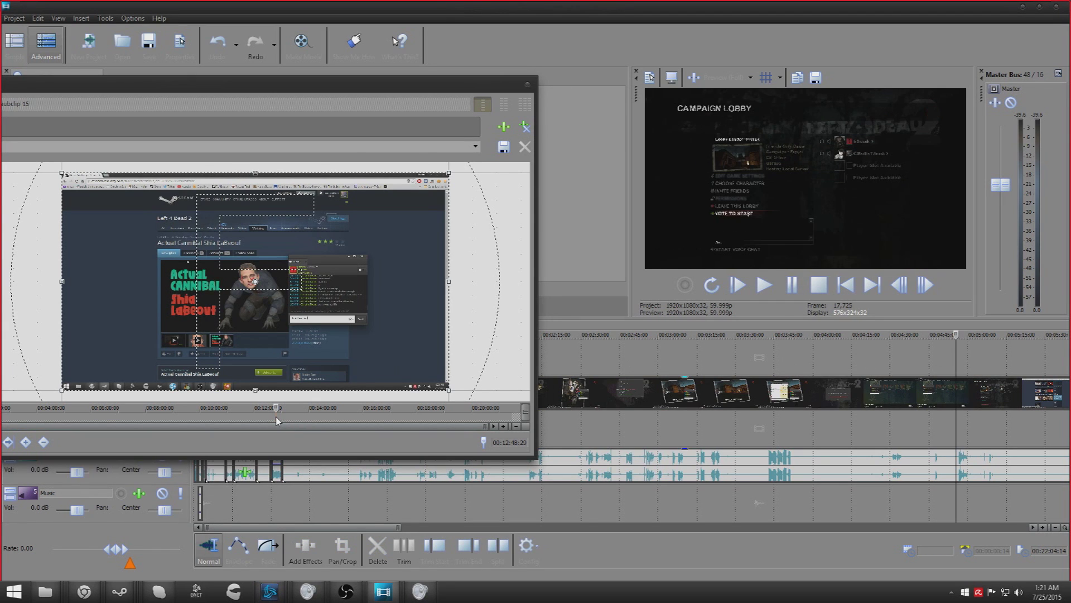
pyautogui.scroll(10, 276, 416)
pyautogui.scroll(3, 239, 426)
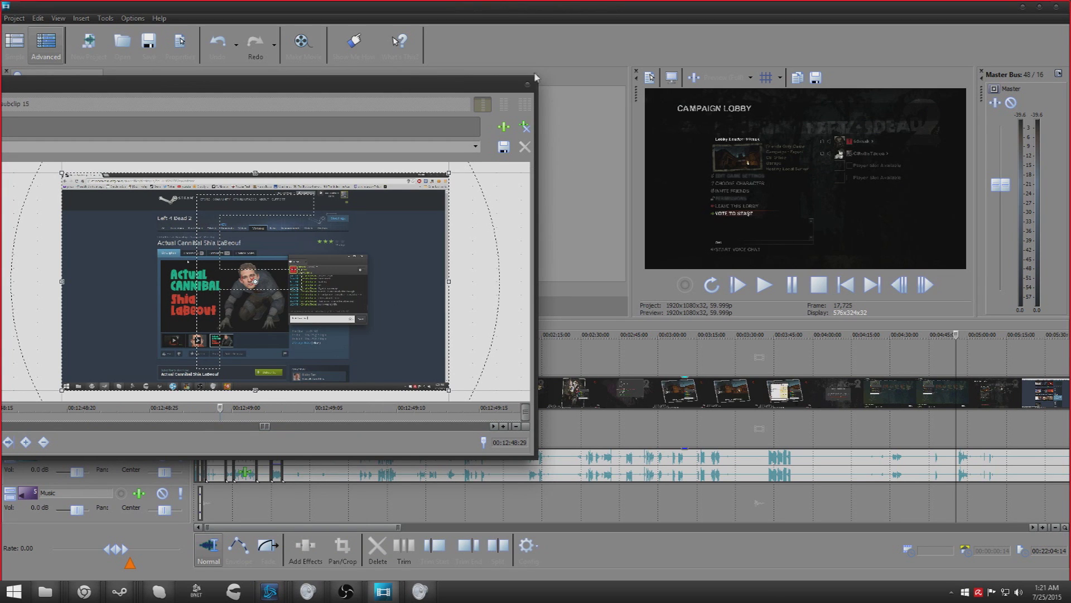
pyautogui.click(527, 85)
# - Examine the rest of the gameplay recording at several points between about 00:12:10 and 00:20:02
pyautogui.scroll(-5, 892, 356)
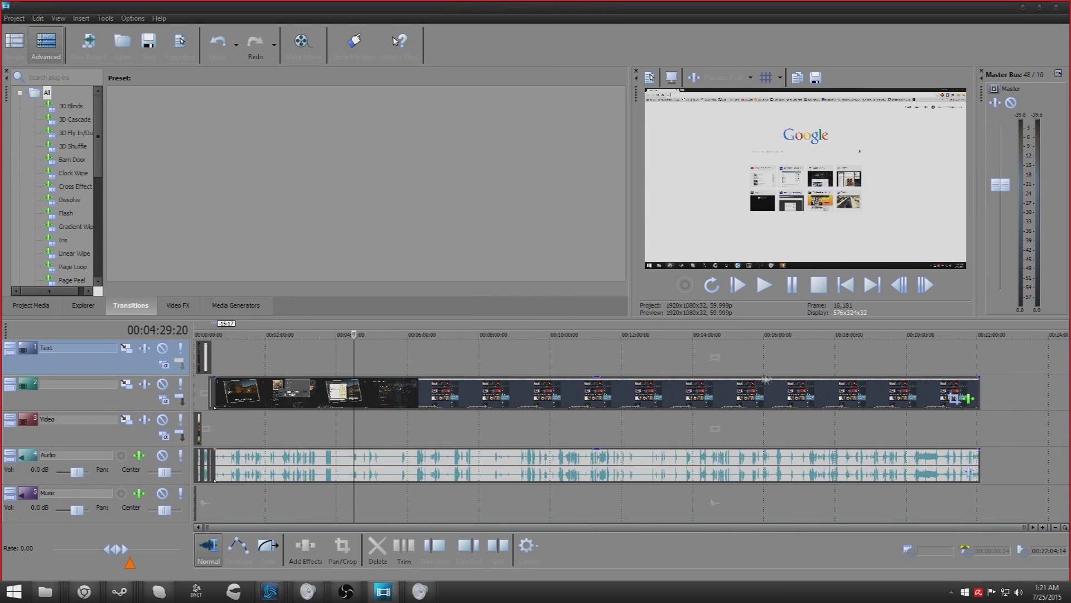
pyautogui.click(627, 359)
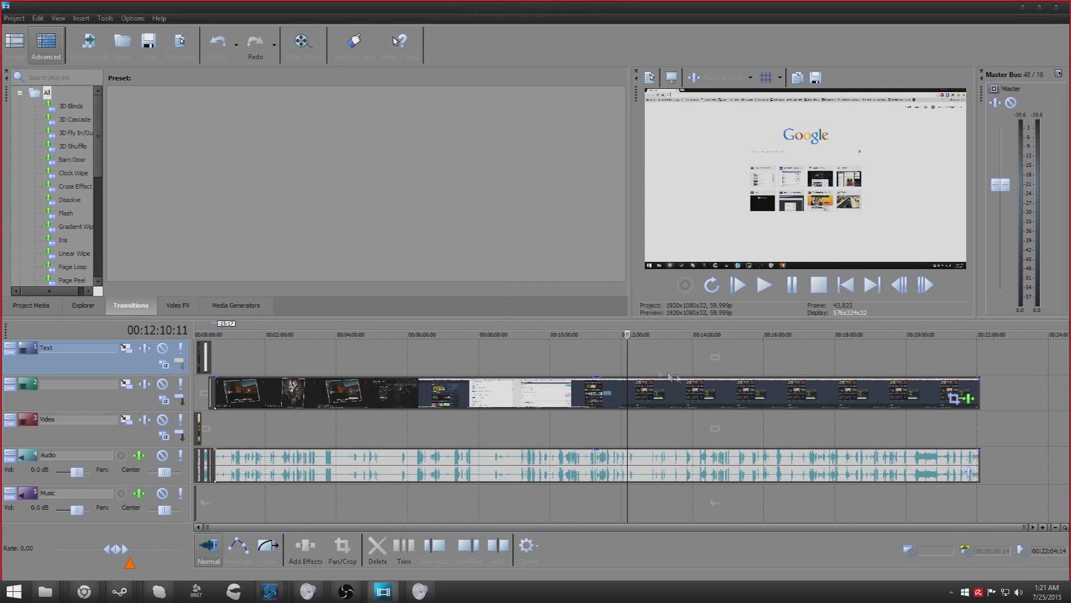
pyautogui.scroll(8, 627, 360)
pyautogui.scroll(-5, 692, 383)
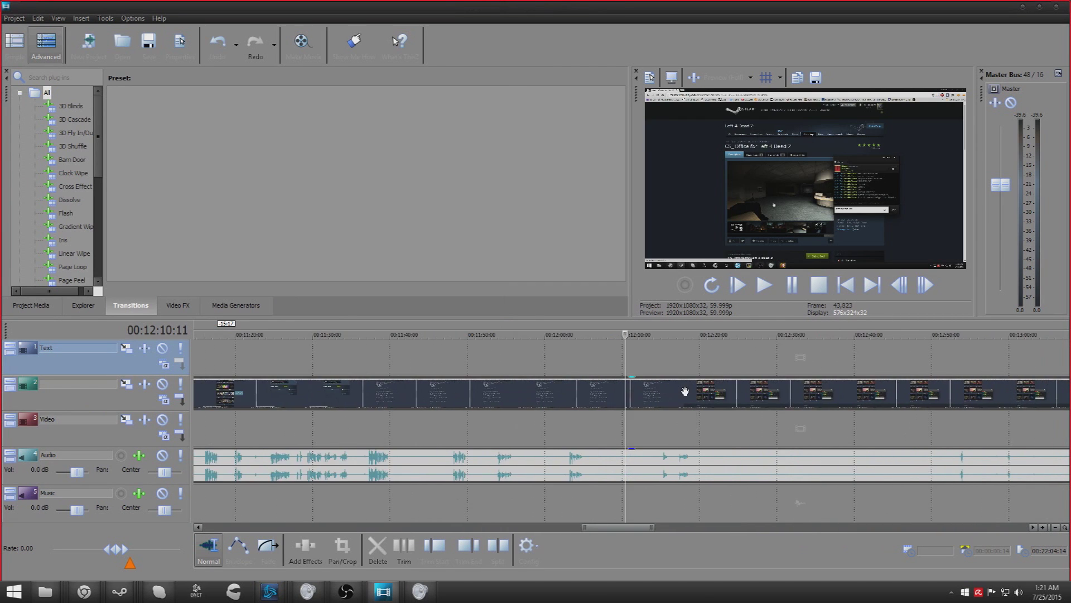
pyautogui.click(675, 364)
pyautogui.scroll(6, 691, 385)
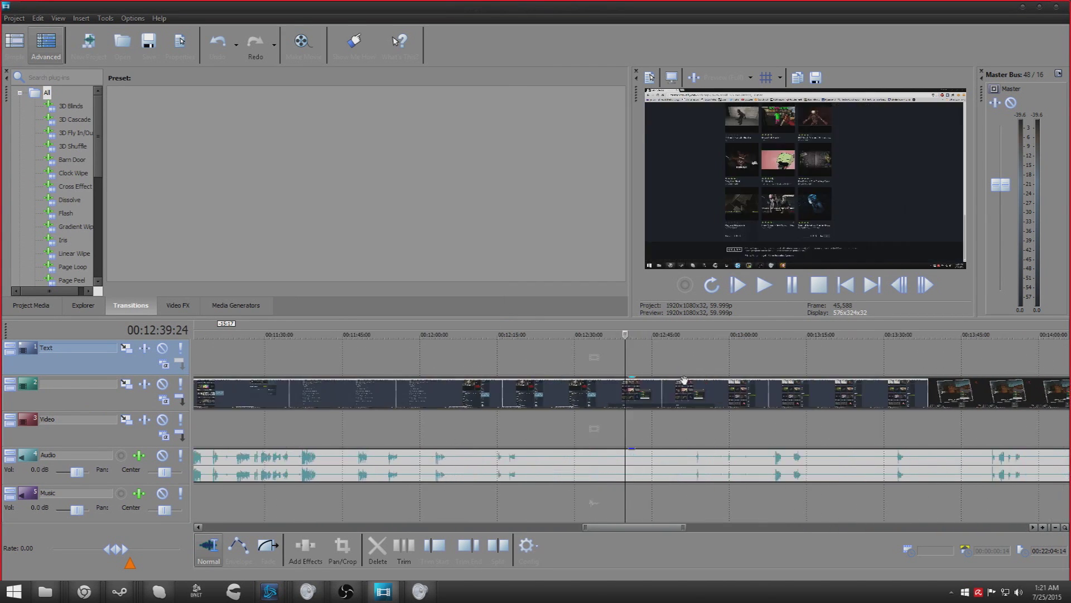
pyautogui.scroll(1, 692, 388)
pyautogui.click(731, 358)
pyautogui.click(800, 352)
pyautogui.click(923, 357)
pyautogui.click(1035, 357)
pyautogui.scroll(-3, 635, 384)
pyautogui.click(740, 360)
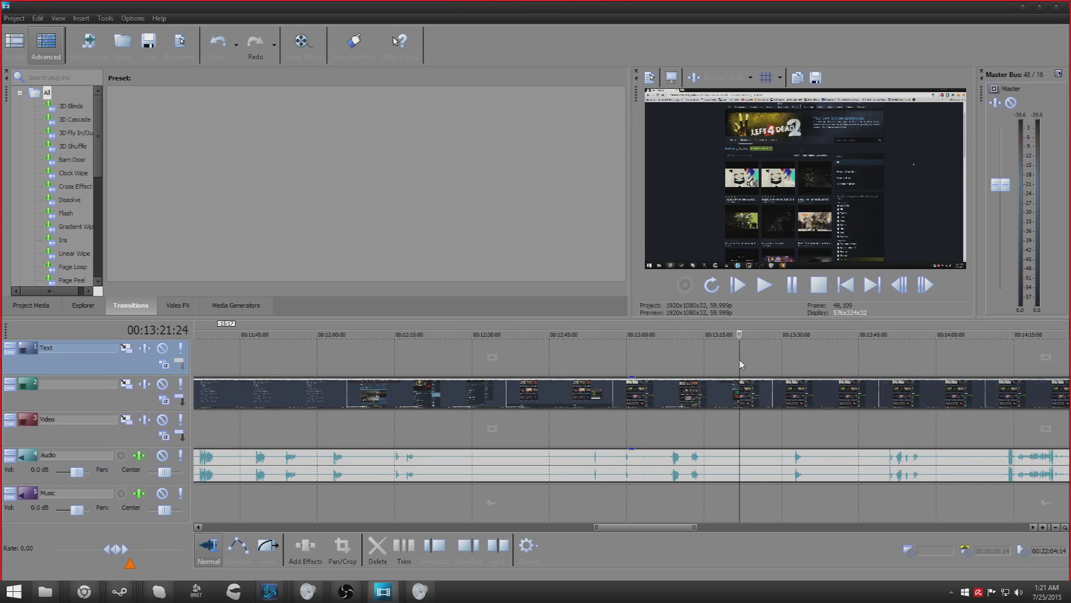
pyautogui.click(818, 355)
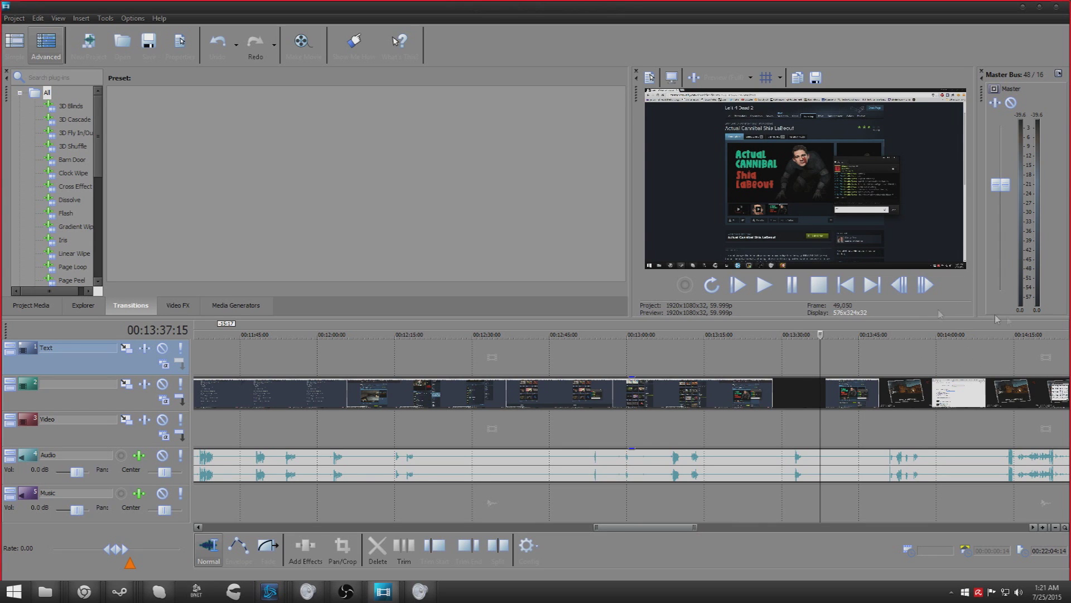
pyautogui.scroll(-5, 709, 385)
pyautogui.scroll(-1, 709, 385)
pyautogui.click(905, 356)
pyautogui.press('space')
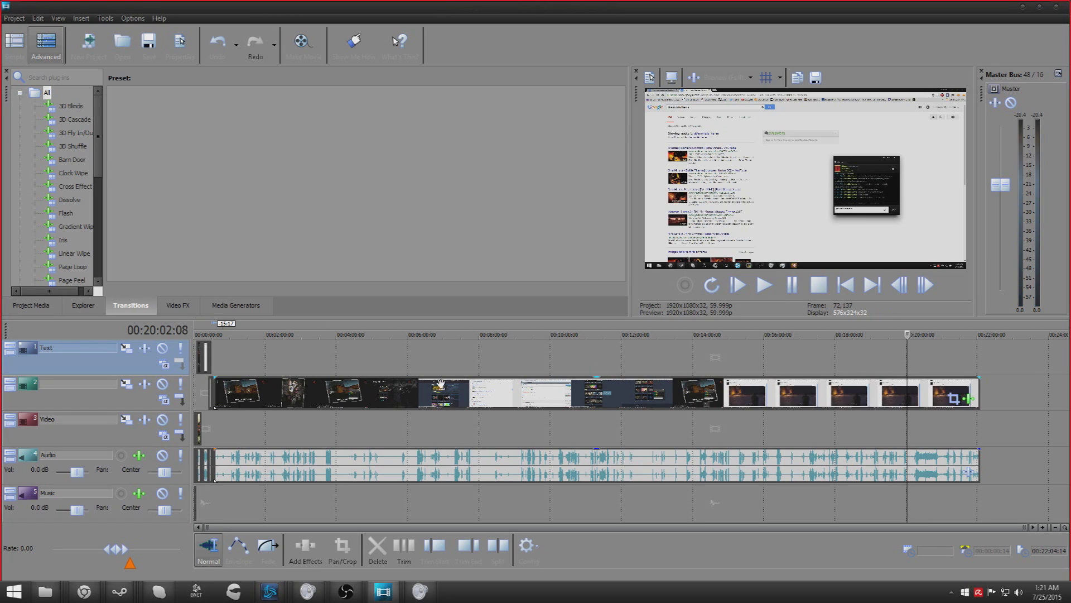
# - Delete the long remaining gameplay clip and its audio after the 00:00:34:07 split
pyautogui.click(240, 390)
pyautogui.press('Delete')
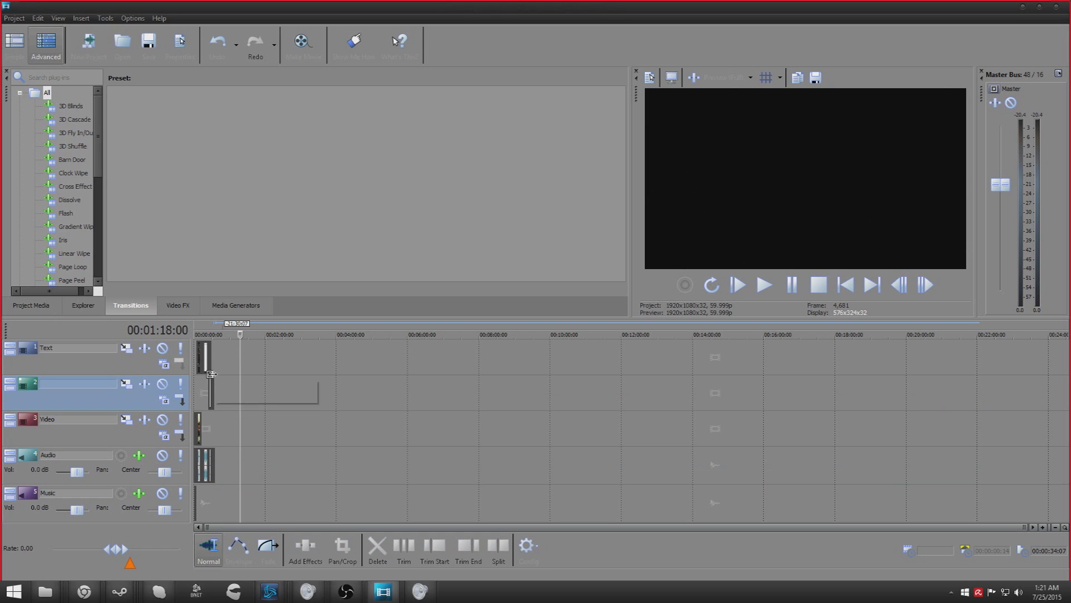
pyautogui.scroll(5, 316, 383)
pyautogui.scroll(-3, 501, 386)
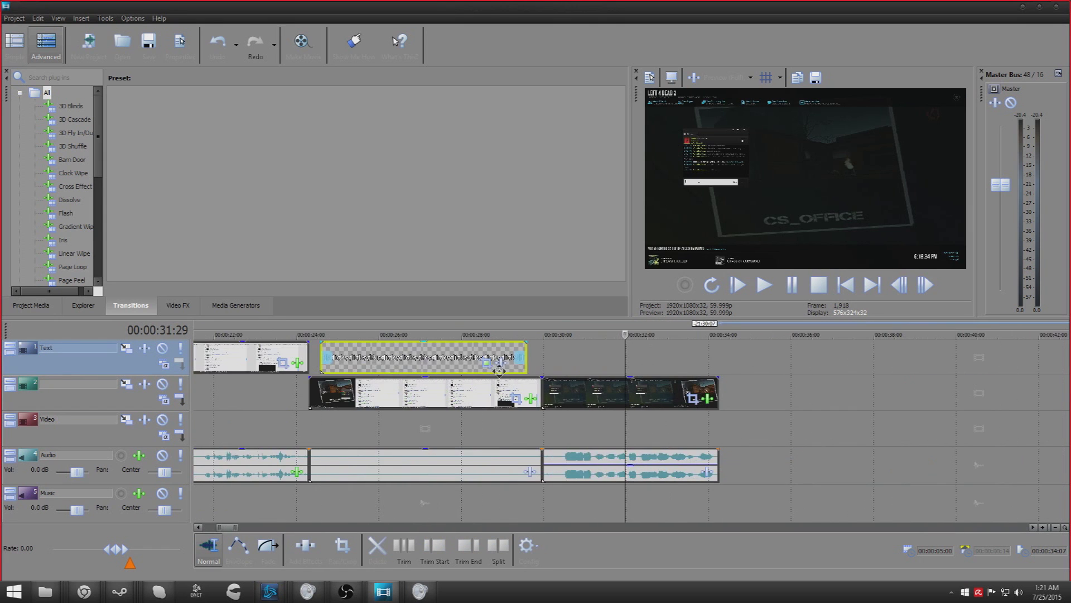
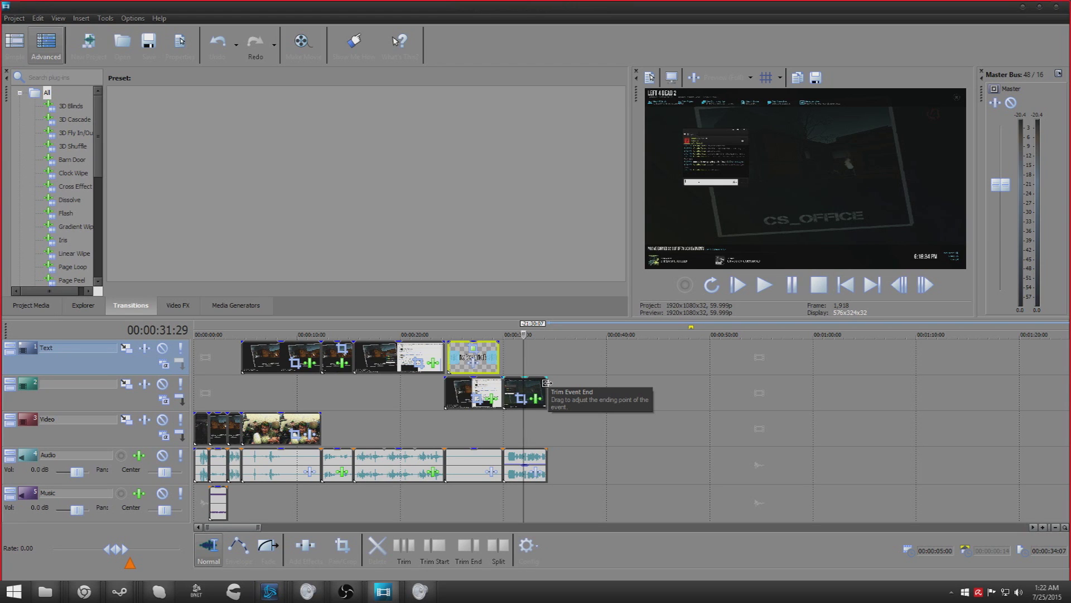
pyautogui.hotkey('alt', 'Tab')
pyautogui.press('Tab')
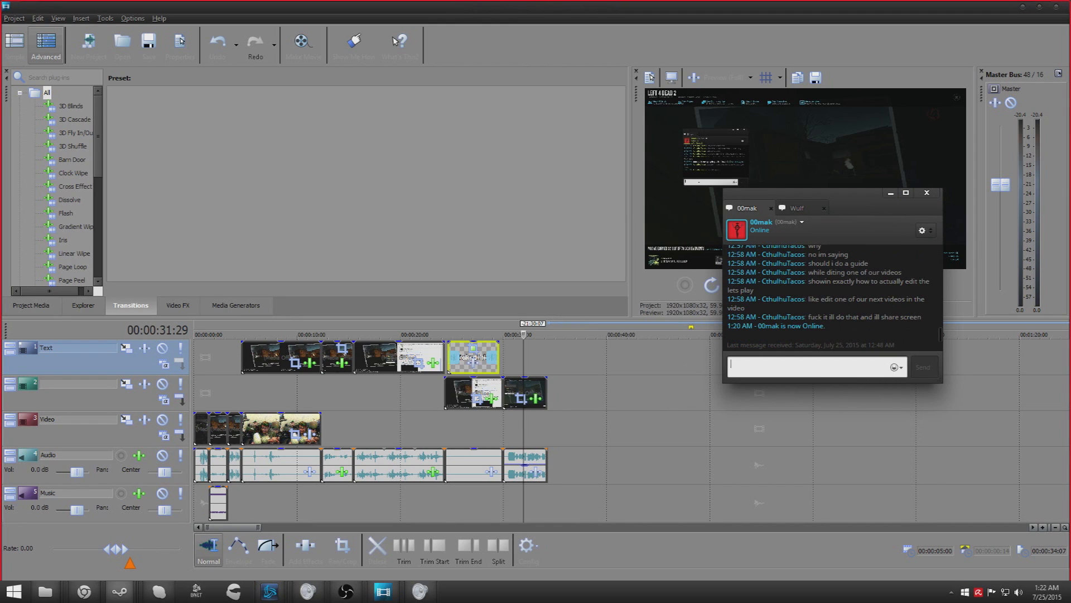
pyautogui.click(503, 369)
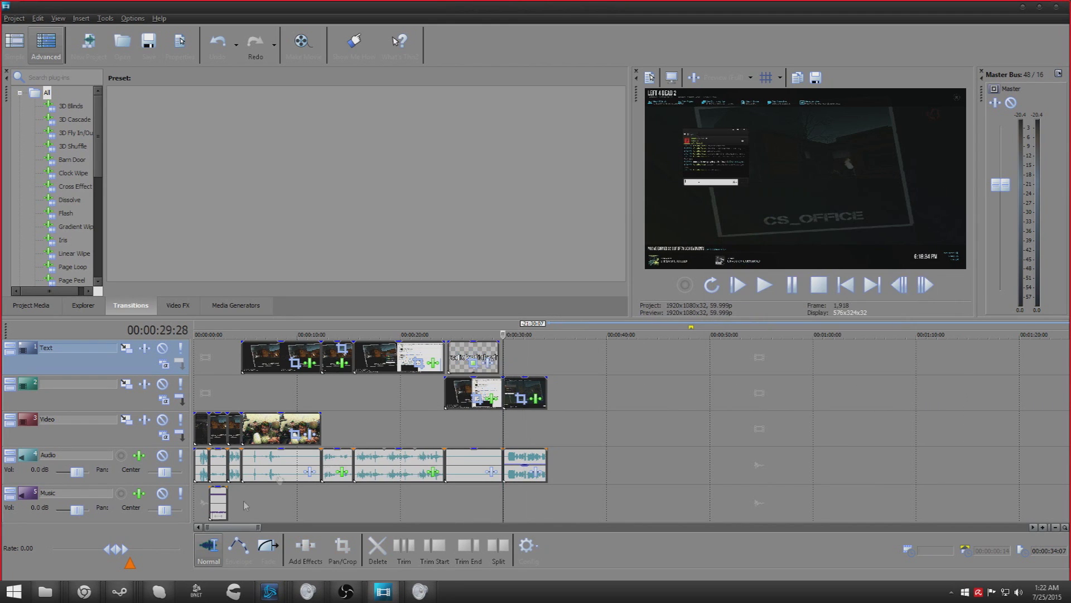
# - Insert the JPEG picture "download" from the Downloads folder directly after the last gameplay clip on the second track
pyautogui.moveTo(39, 596)
pyautogui.click(207, 514)
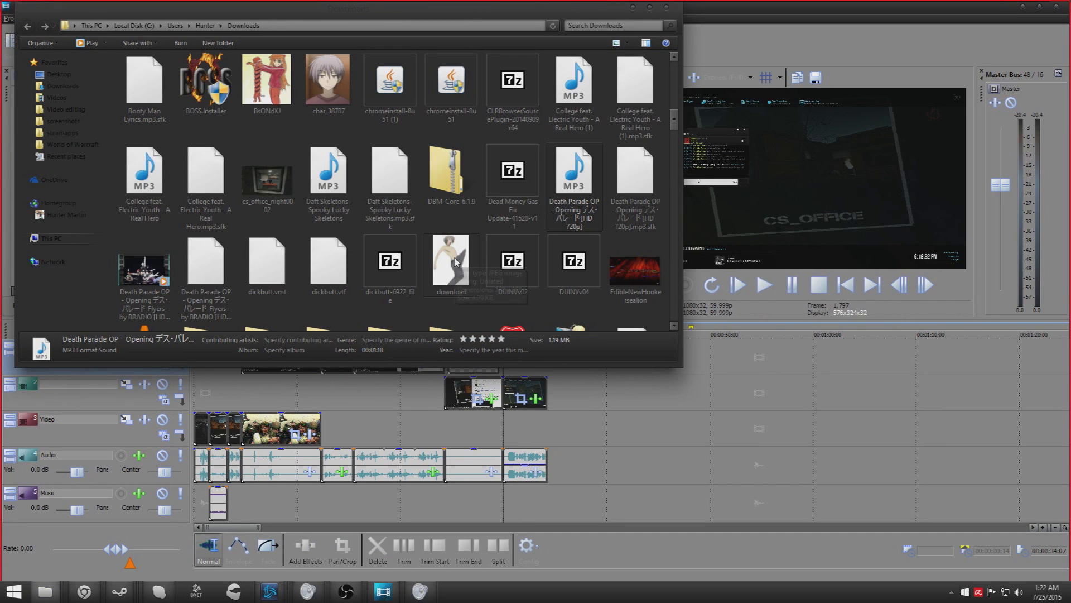
pyautogui.scroll(3, 455, 262)
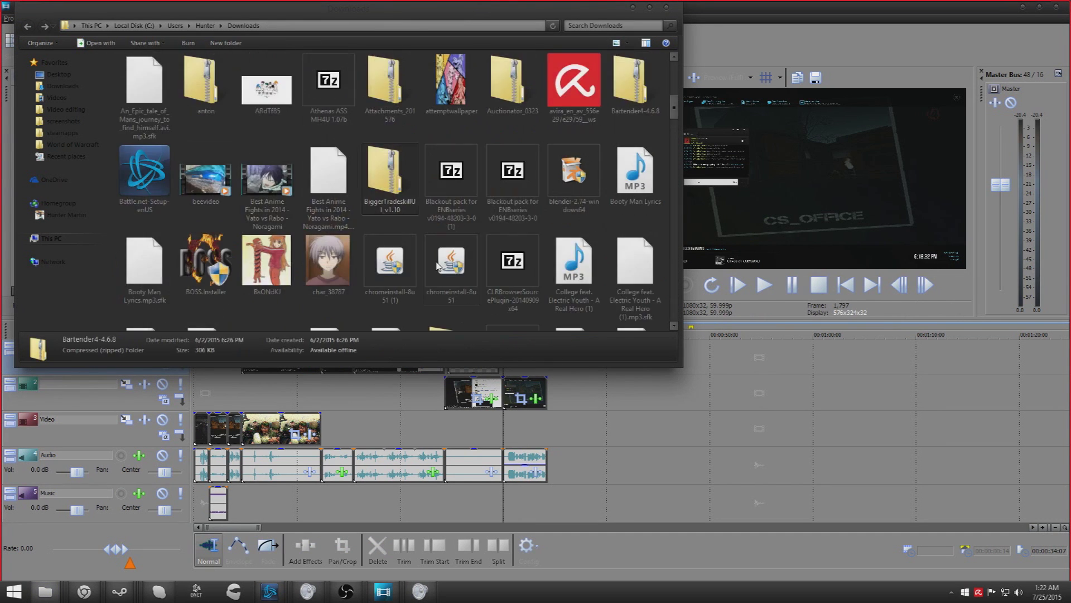
pyautogui.click(446, 204)
pyautogui.scroll(-3, 429, 206)
pyautogui.scroll(-6, 428, 207)
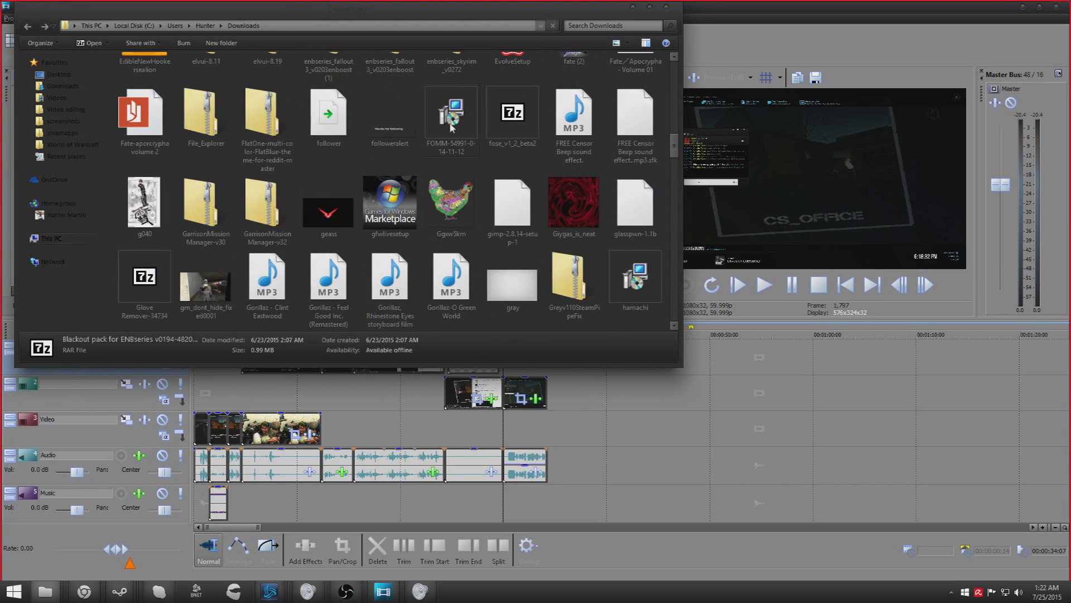
pyautogui.scroll(3, 428, 207)
pyautogui.moveTo(451, 84); pyautogui.dragTo(553, 394)
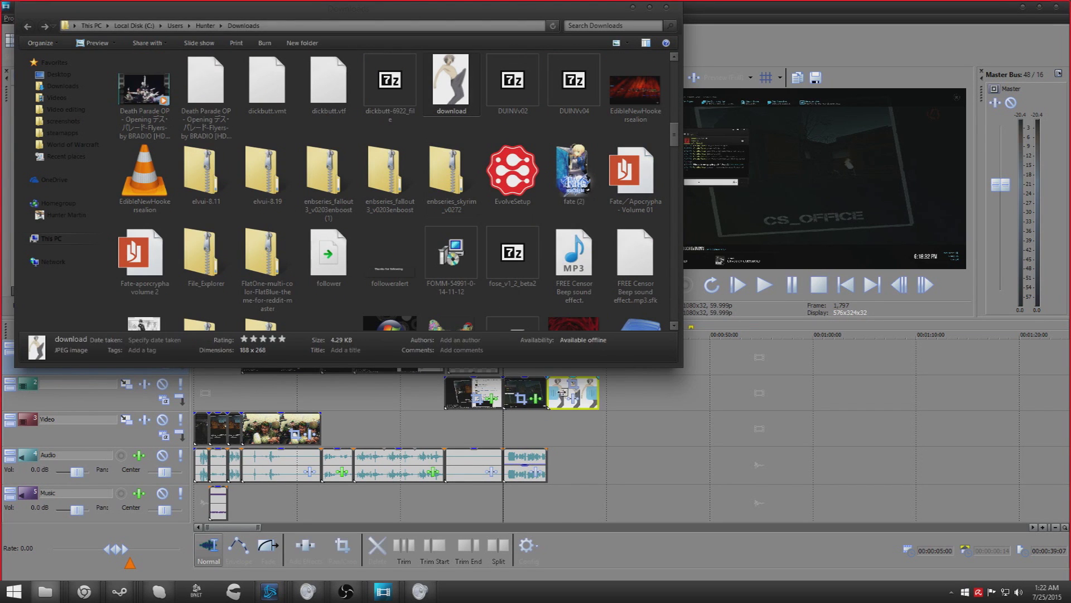
# - In the picture's Pan/Crop settings, unlock the aspect ratio and widen the crop frame to about 486 by 268
pyautogui.click(559, 391)
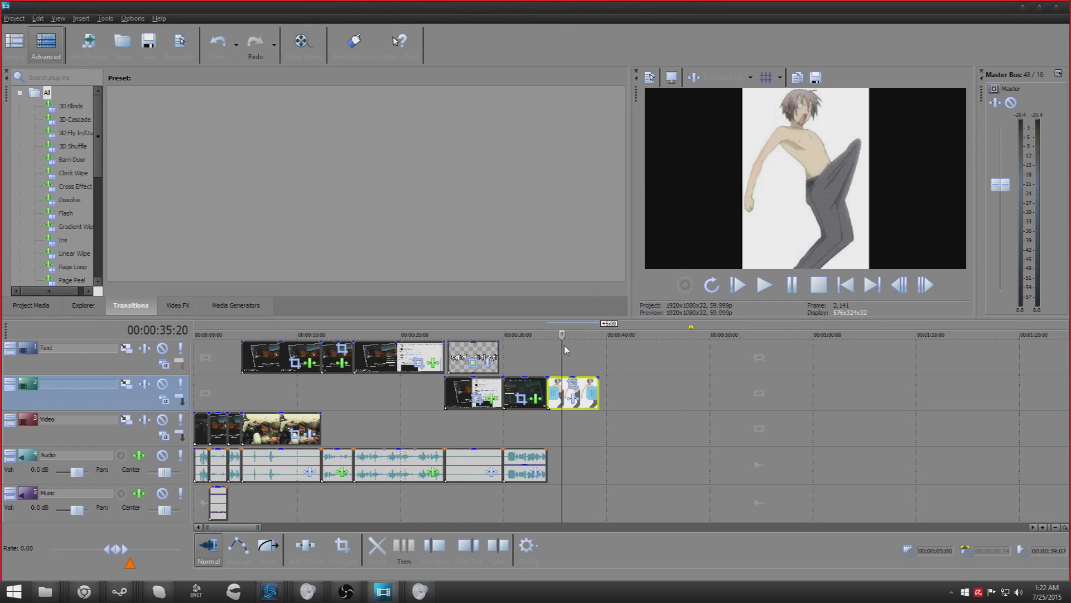
pyautogui.rightClick(572, 387)
pyautogui.click(583, 255)
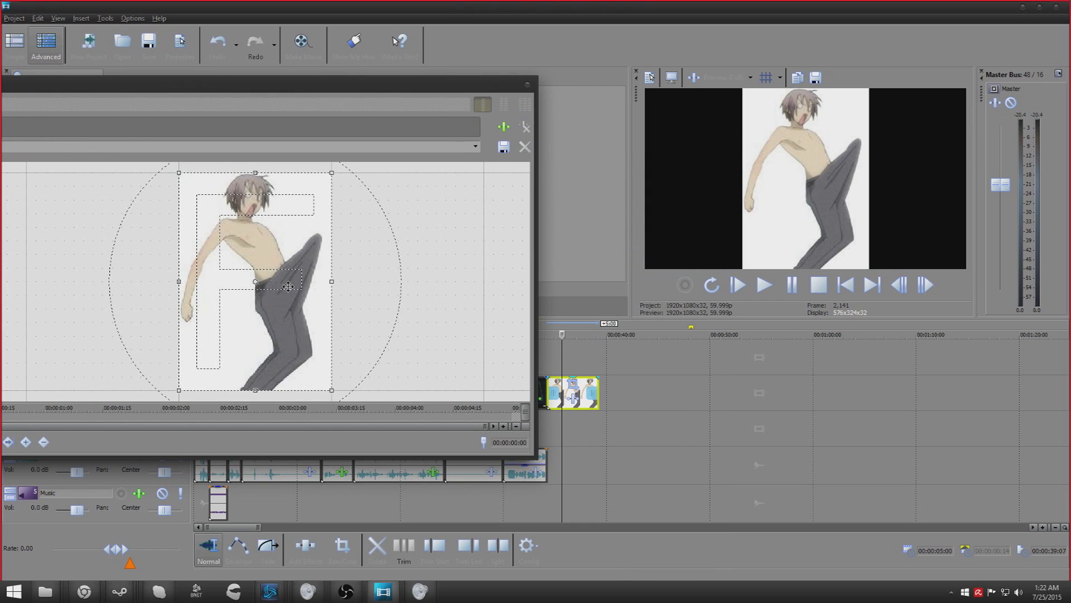
pyautogui.moveTo(287, 89); pyautogui.dragTo(334, 88)
pyautogui.scroll(4, 420, 177)
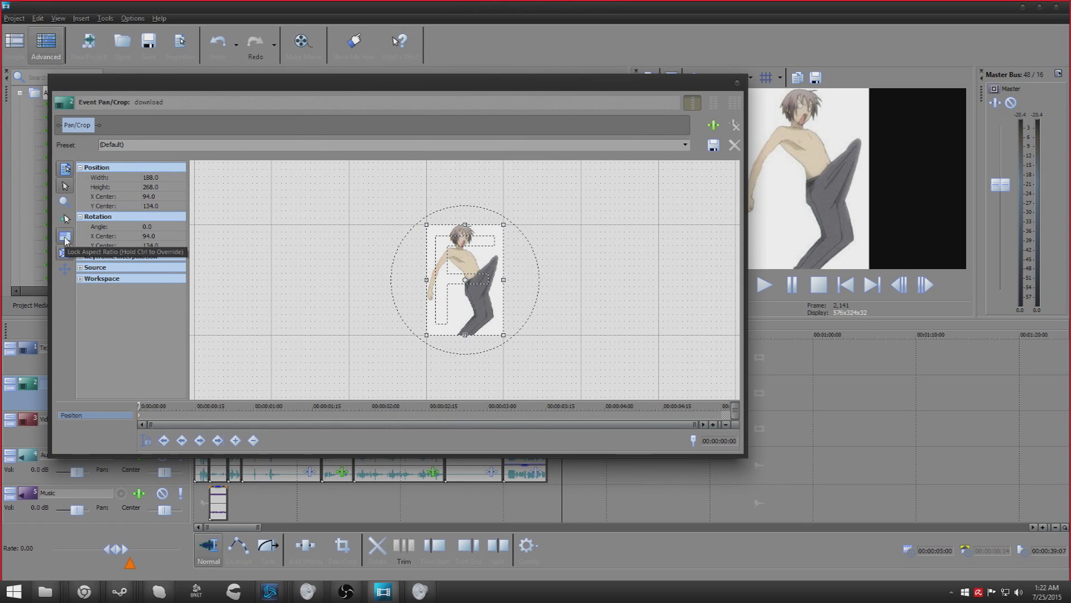
pyautogui.click(66, 239)
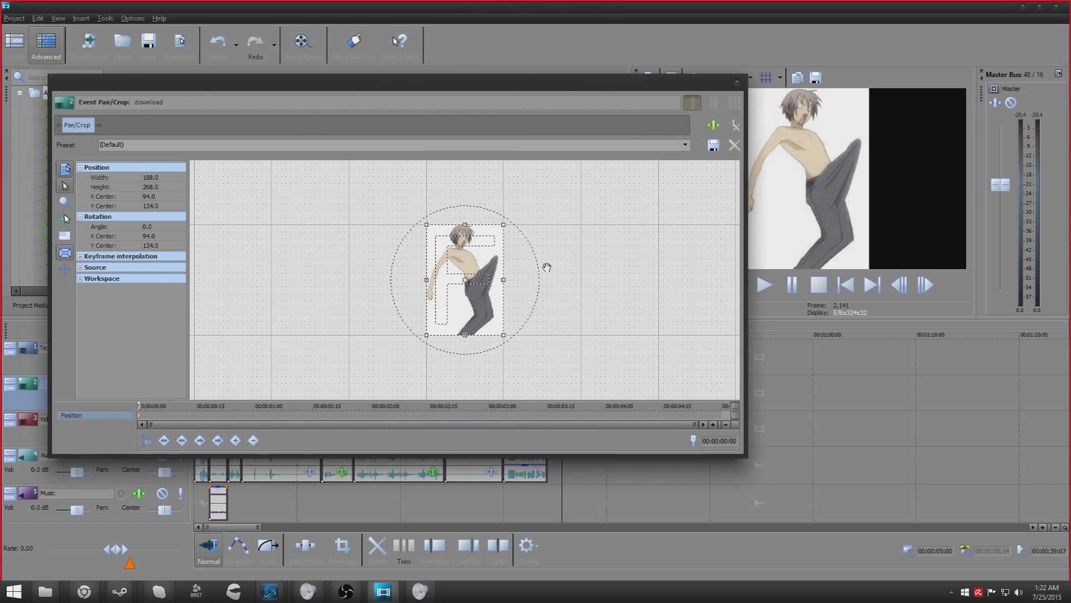
pyautogui.moveTo(504, 281); pyautogui.dragTo(564, 296)
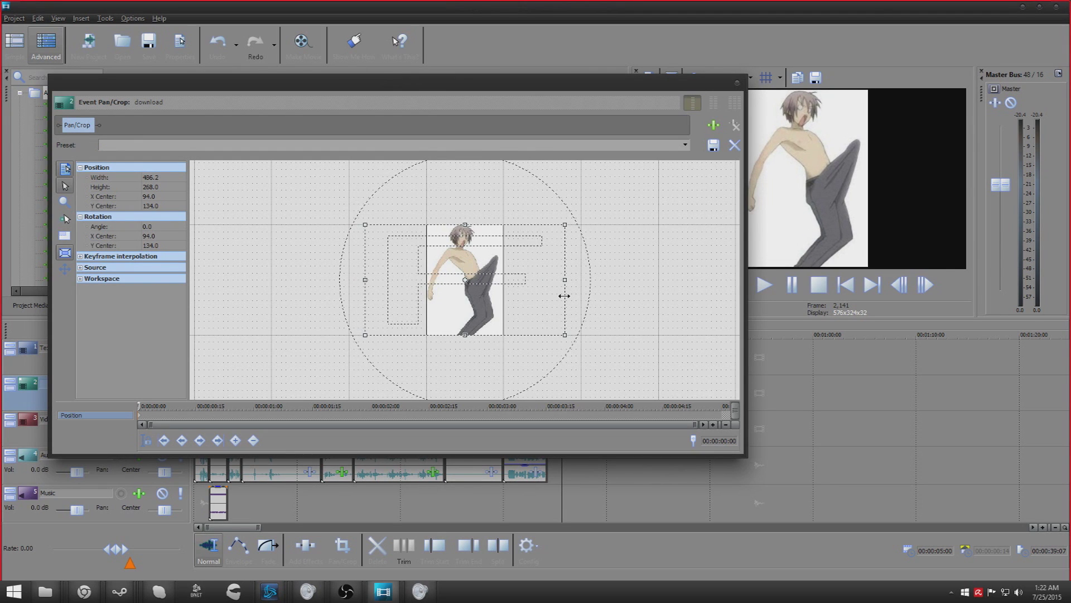
# - Restrict crop movement to horizontal, shift the frame so the picture sits against the video's left edge, and close Pan/Crop
pyautogui.click(68, 271)
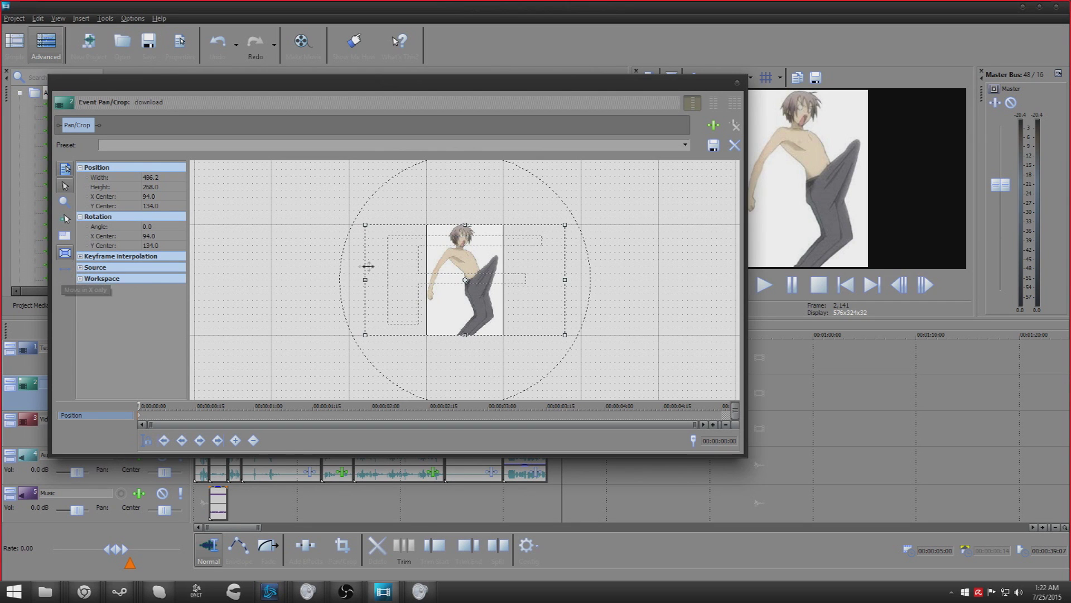
pyautogui.moveTo(446, 268); pyautogui.dragTo(499, 275)
pyautogui.moveTo(578, 82); pyautogui.dragTo(428, 79)
pyautogui.moveTo(385, 265); pyautogui.dragTo(393, 264)
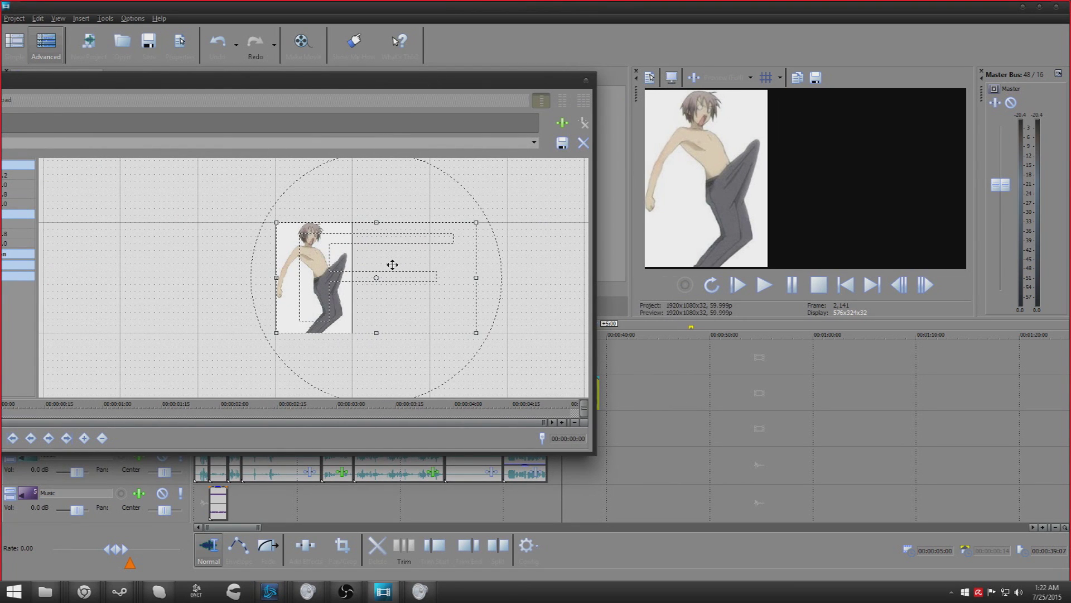
pyautogui.click(586, 81)
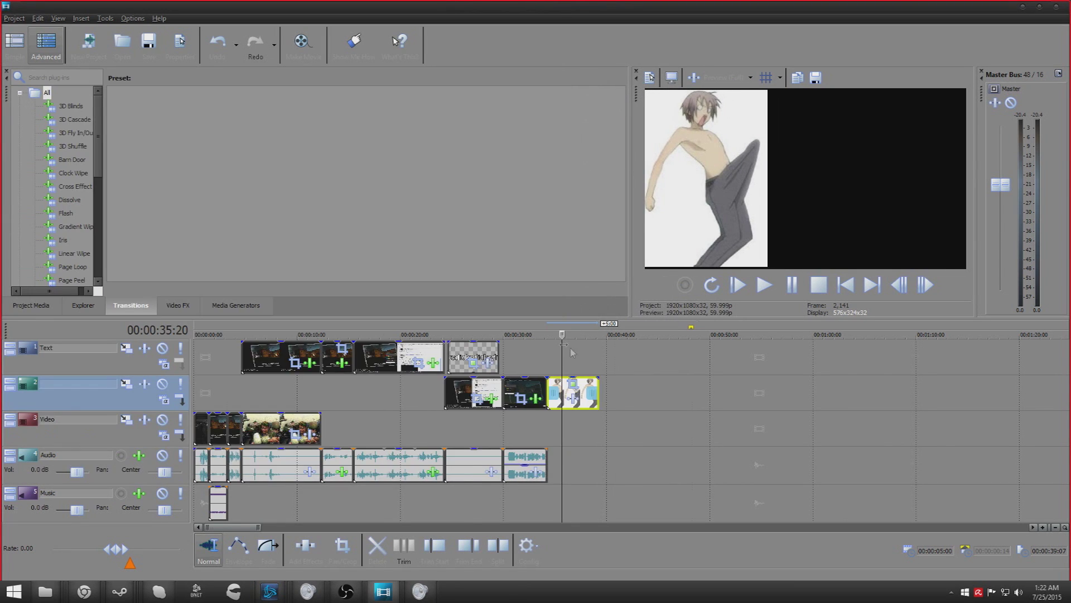
# - Search the computer for "unravel", limit the results to files, and find the Tokyo Ghoul song files
pyautogui.scroll(5, 571, 352)
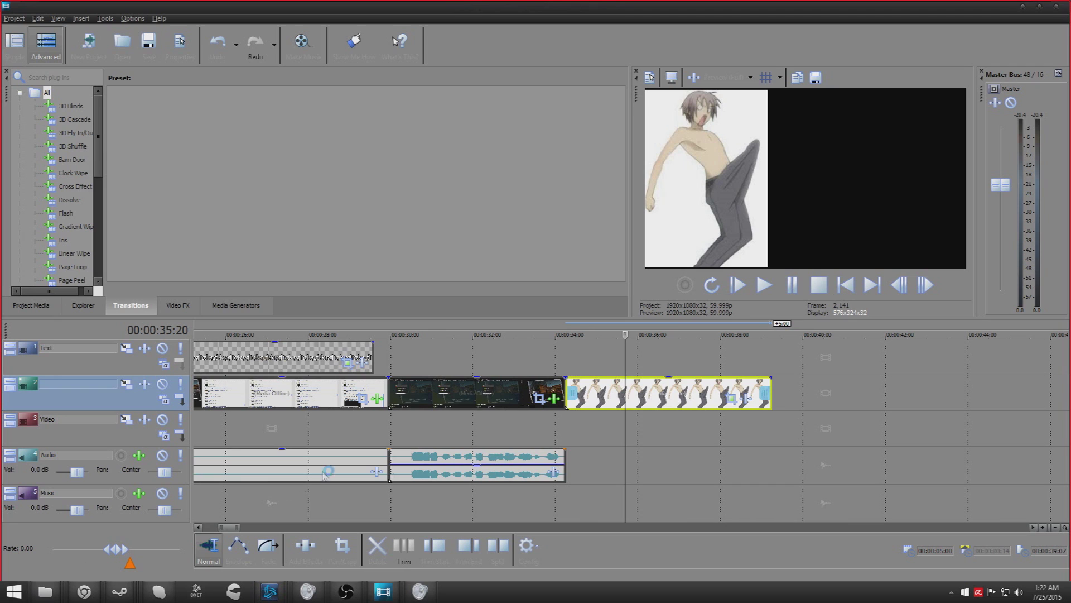
pyautogui.press('super+x')
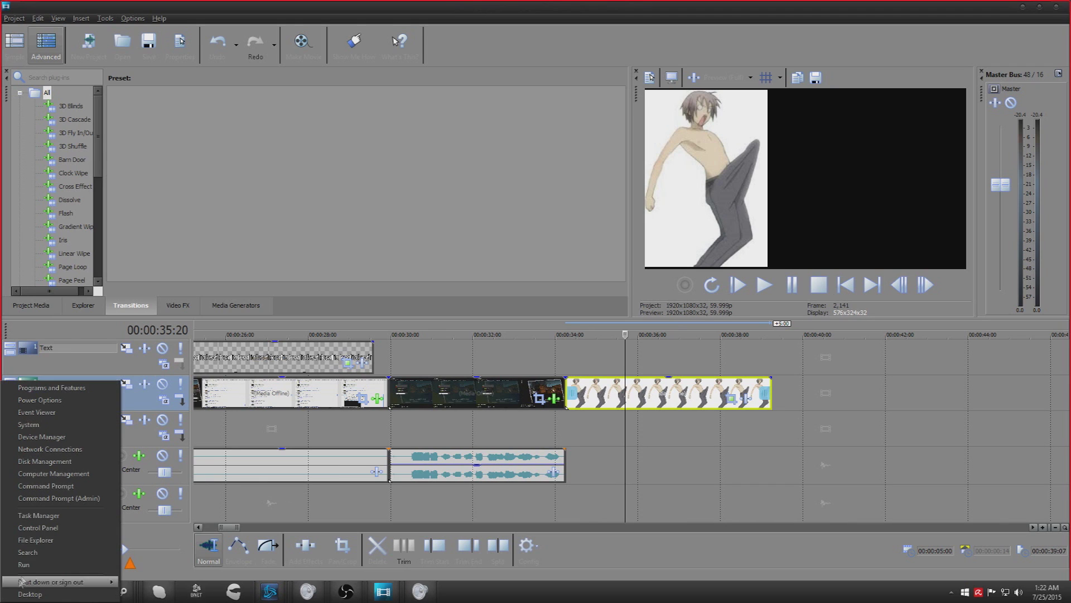
pyautogui.click(56, 550)
pyautogui.write('unravel')
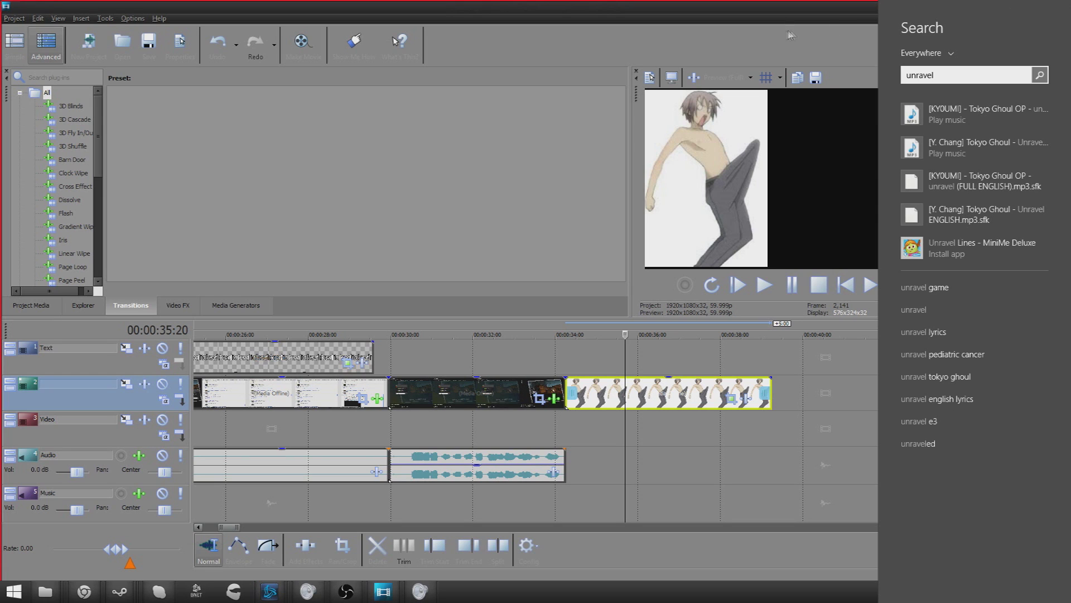
pyautogui.click(935, 51)
pyautogui.click(933, 128)
pyautogui.scroll(-3, 1044, 401)
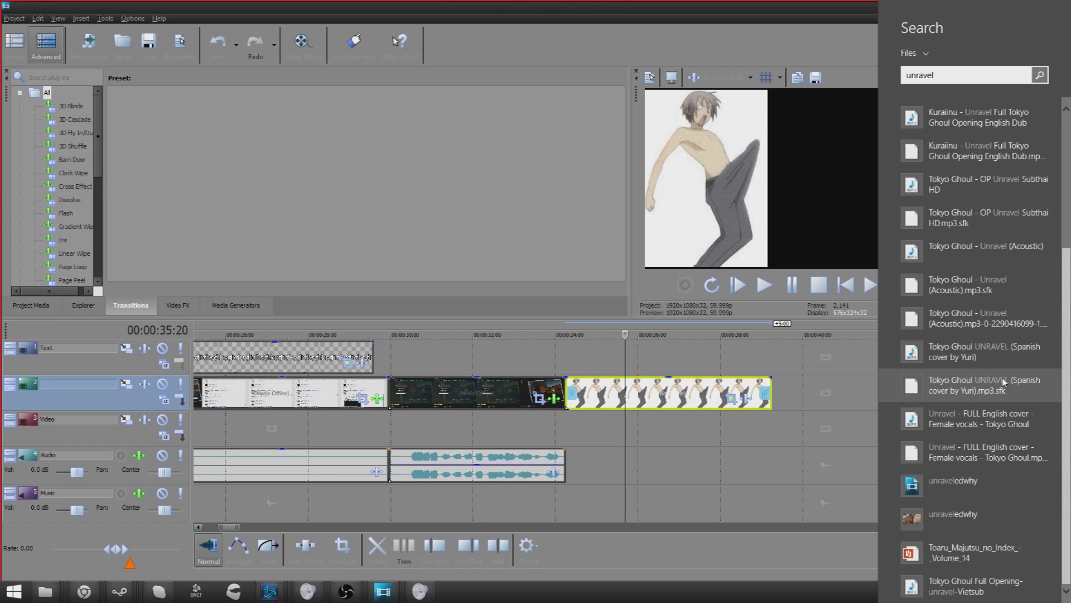
# - Open the Spanish-cover Tokyo Ghoul UNRAVEL MP3's folder and insert that song on the Audio track right after the ending picture
pyautogui.rightClick(975, 347)
pyautogui.click(998, 325)
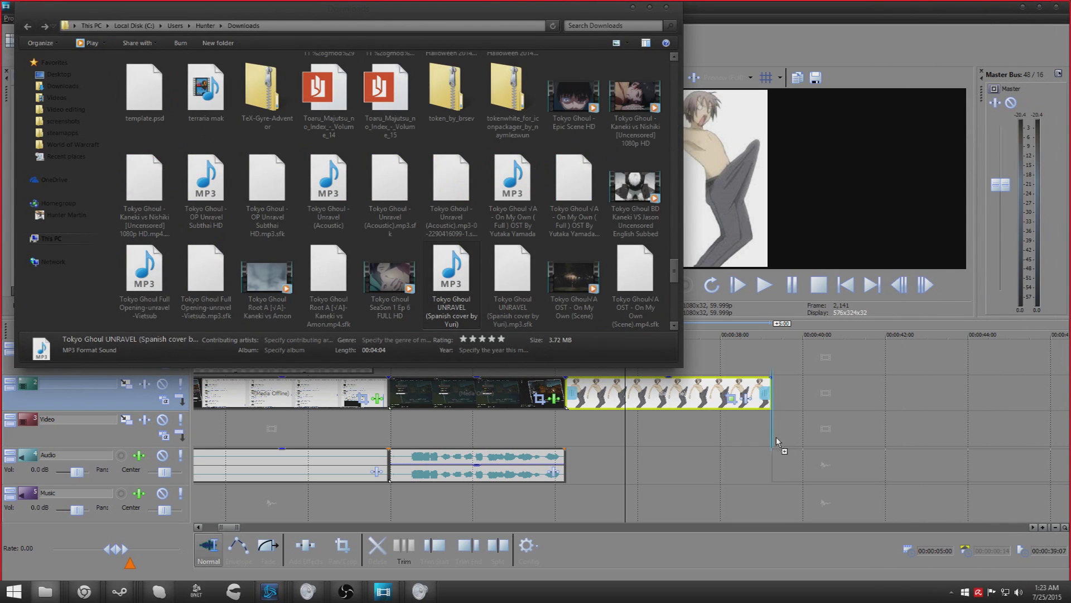
pyautogui.moveTo(777, 438); pyautogui.dragTo(778, 434)
# - Play parts of the song to find the wanted passage and split the song at about 00:04:01
pyautogui.press('space')
pyautogui.scroll(-5, 707, 401)
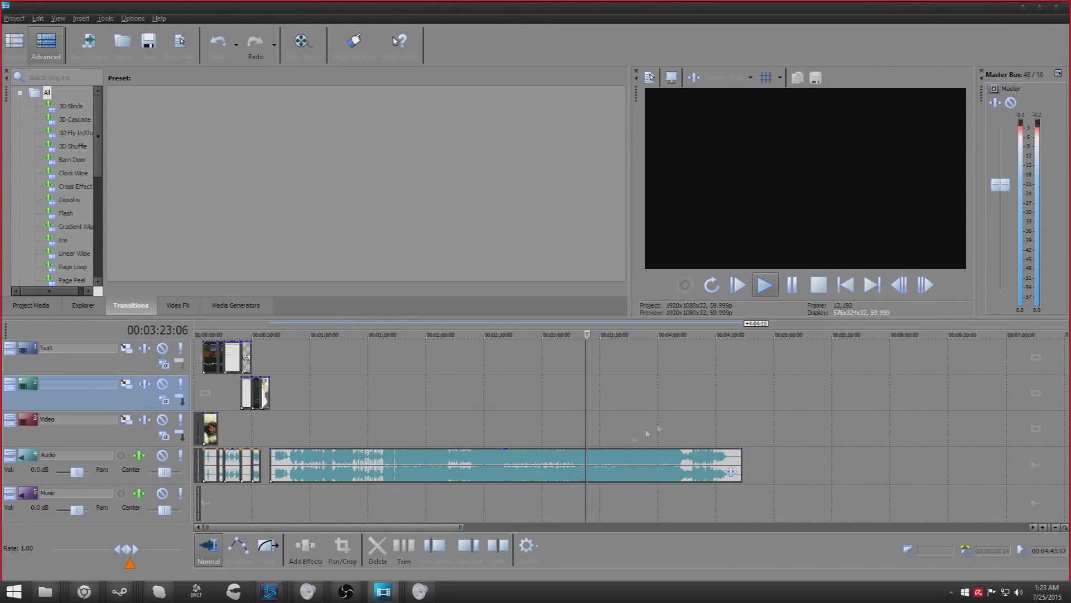
pyautogui.scroll(3, 605, 459)
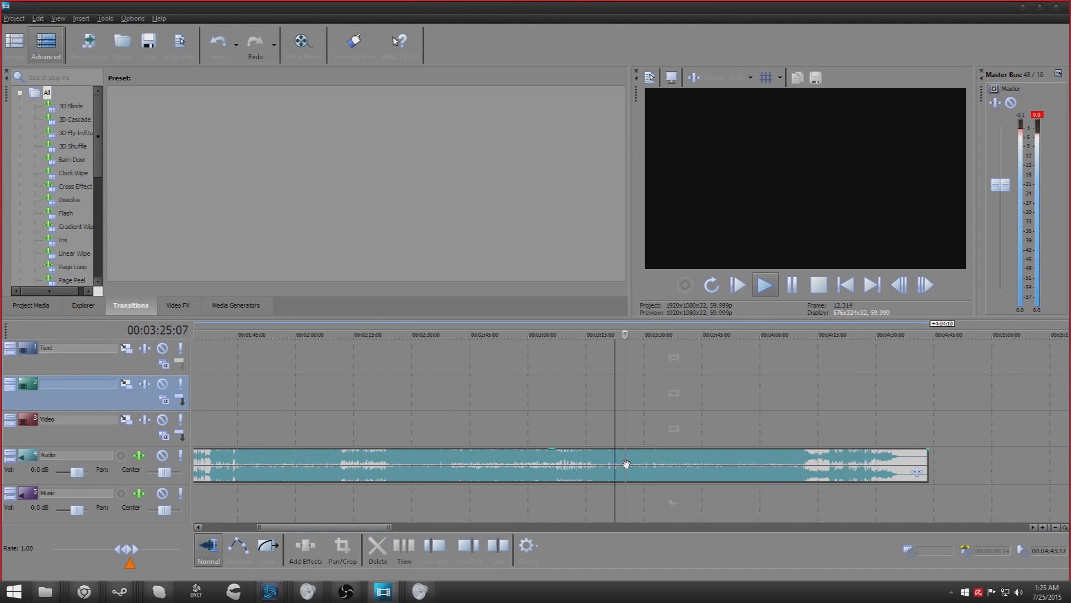
pyautogui.click(806, 473)
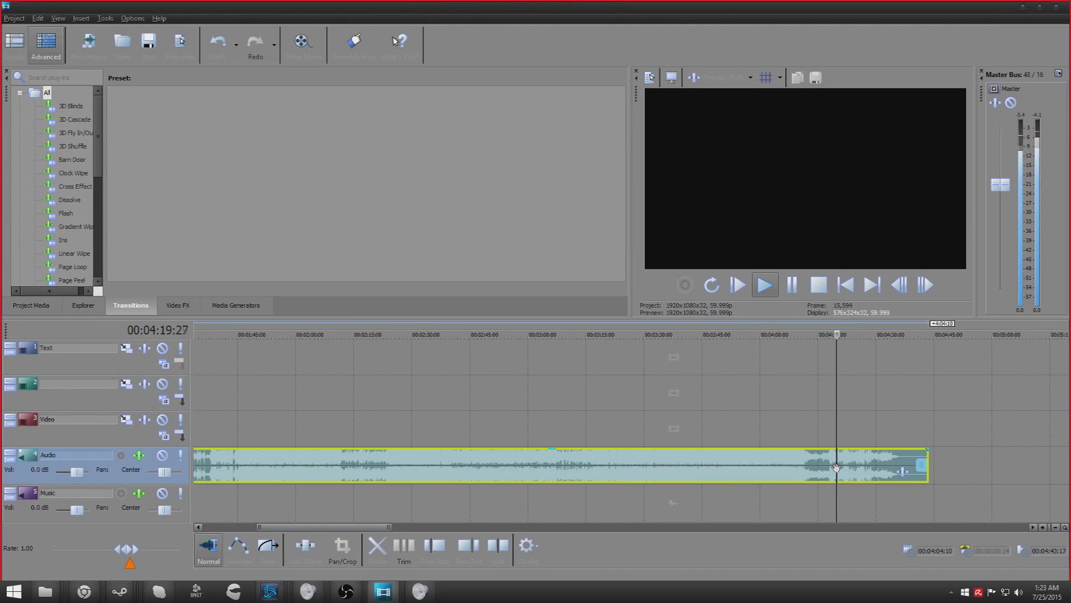
pyautogui.click(782, 462)
pyautogui.scroll(3, 598, 475)
pyautogui.click(565, 475)
pyautogui.scroll(-3, 565, 475)
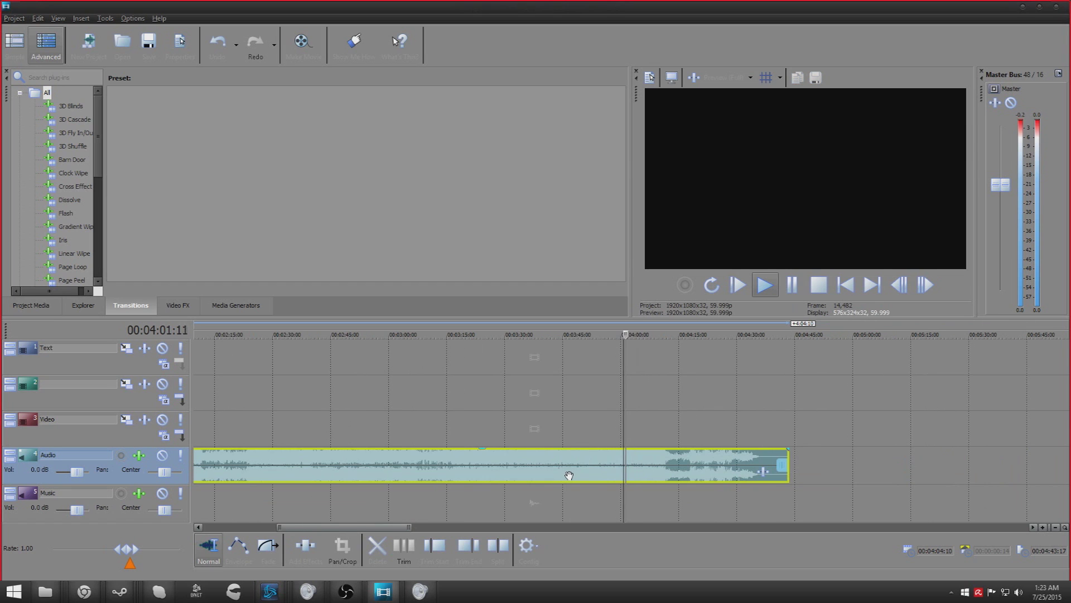
pyautogui.press('s')
pyautogui.press('space')
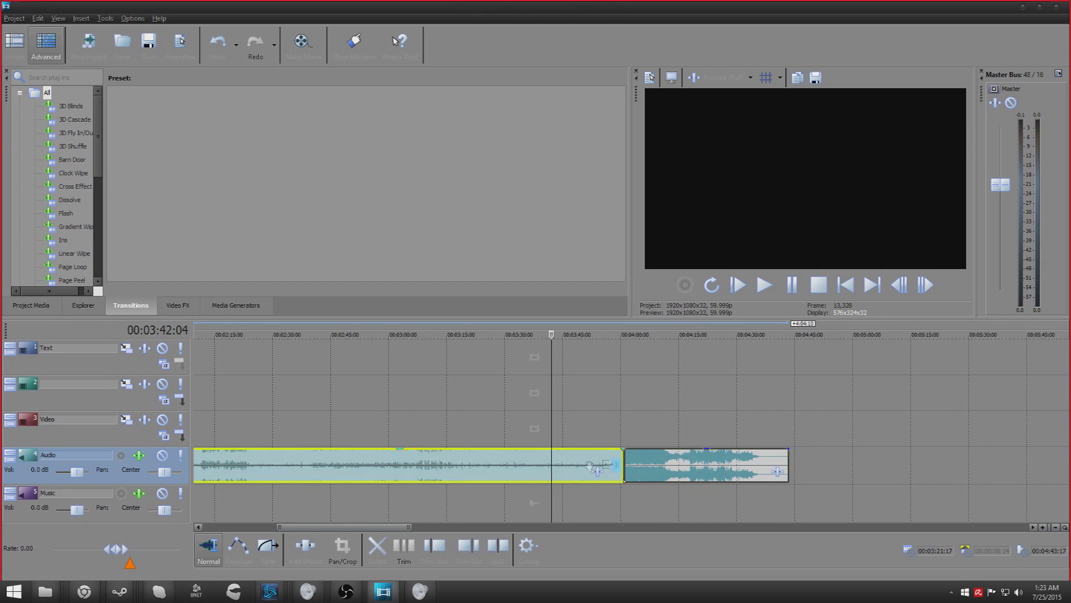
# - Delete the song's part before the split and place the remaining part's start at the end of the ending picture
pyautogui.press('Delete')
pyautogui.hscroll(-5, 586, 452)
pyautogui.hscroll(-10, 378, 432)
pyautogui.moveTo(378, 432); pyautogui.dragTo(404, 458)
pyautogui.click(348, 442)
pyautogui.scroll(8, 720, 438)
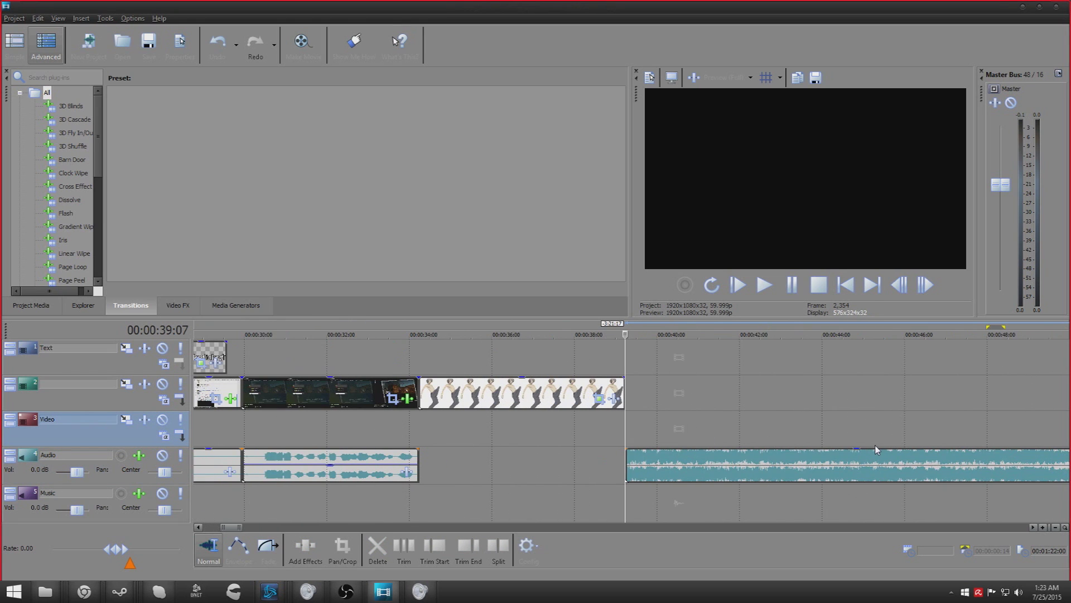
# - Lower the song's gain to about -7.0 dB and move it directly after the gameplay audio, starting with the ending picture
pyautogui.moveTo(856, 449); pyautogui.dragTo(855, 469)
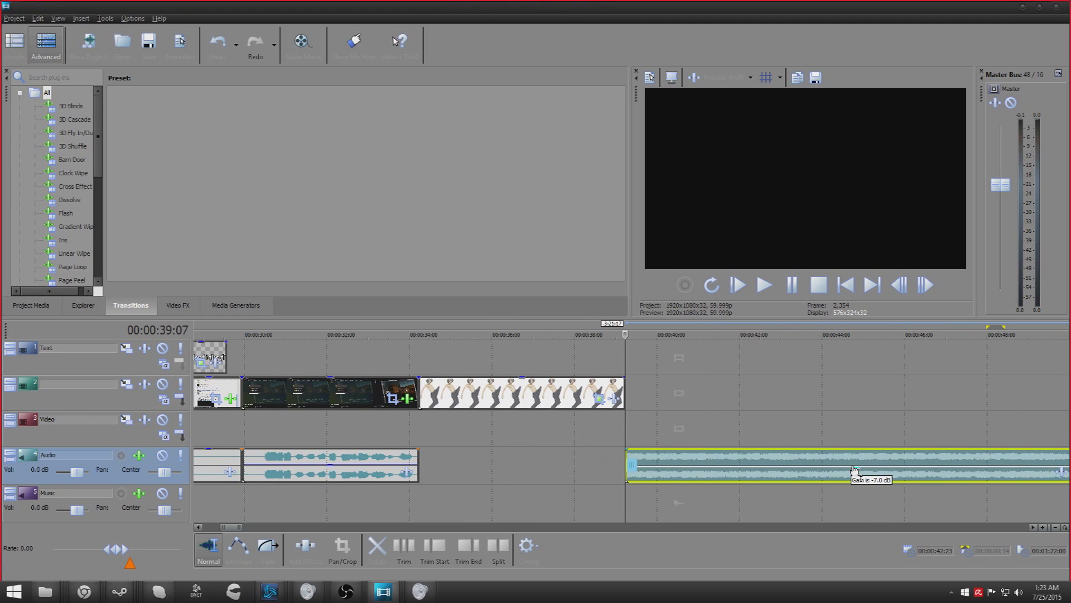
pyautogui.moveTo(687, 462); pyautogui.dragTo(462, 464)
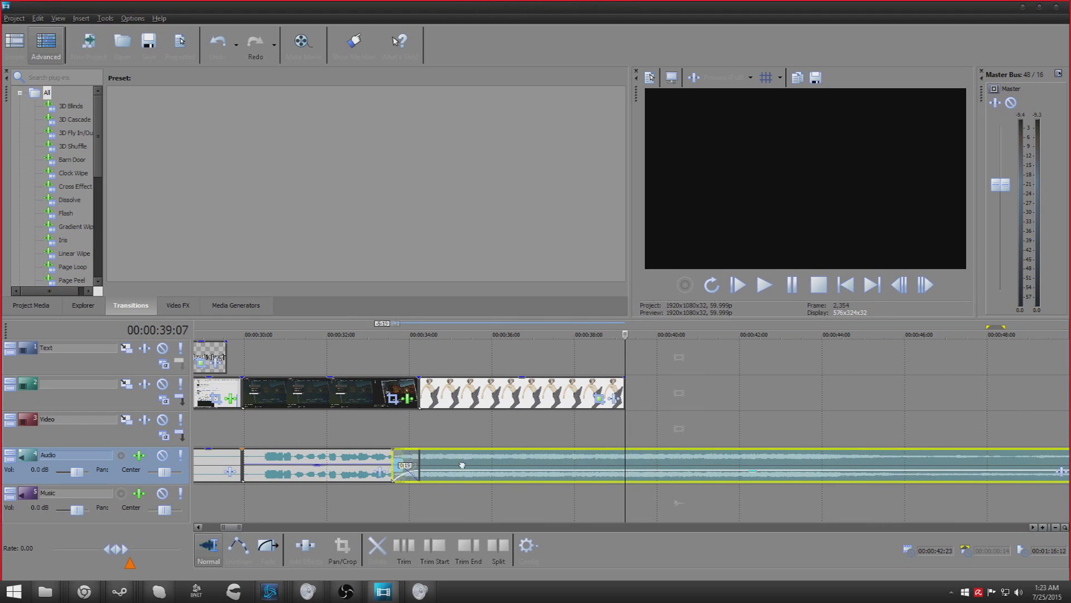
pyautogui.click(418, 360)
# - Extend the ending picture on the second track to a length of 00:00:10:07
pyautogui.scroll(-5, 605, 392)
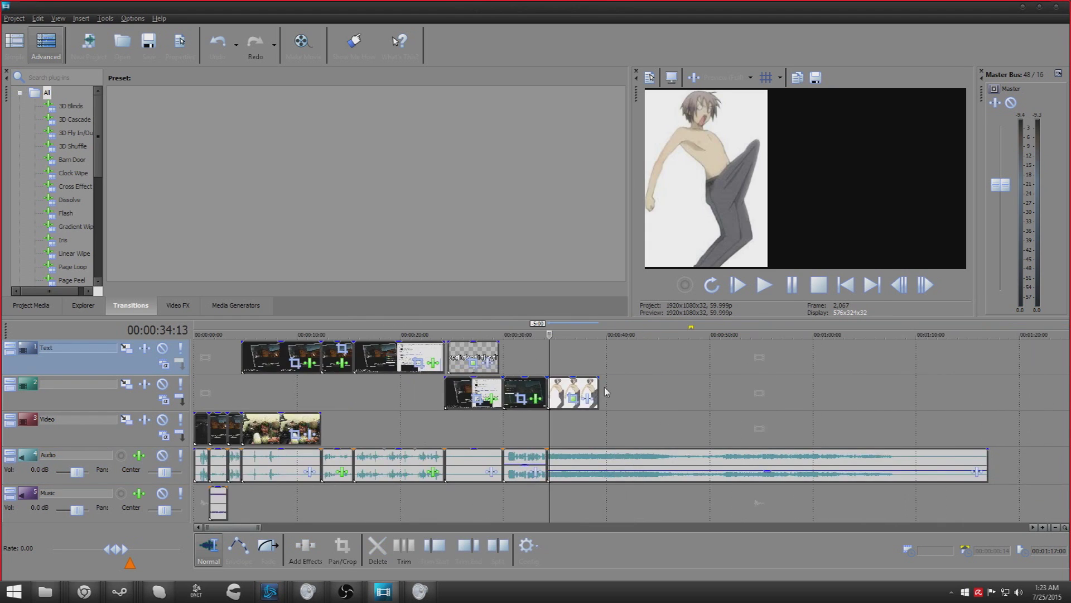
pyautogui.moveTo(598, 392); pyautogui.dragTo(653, 386)
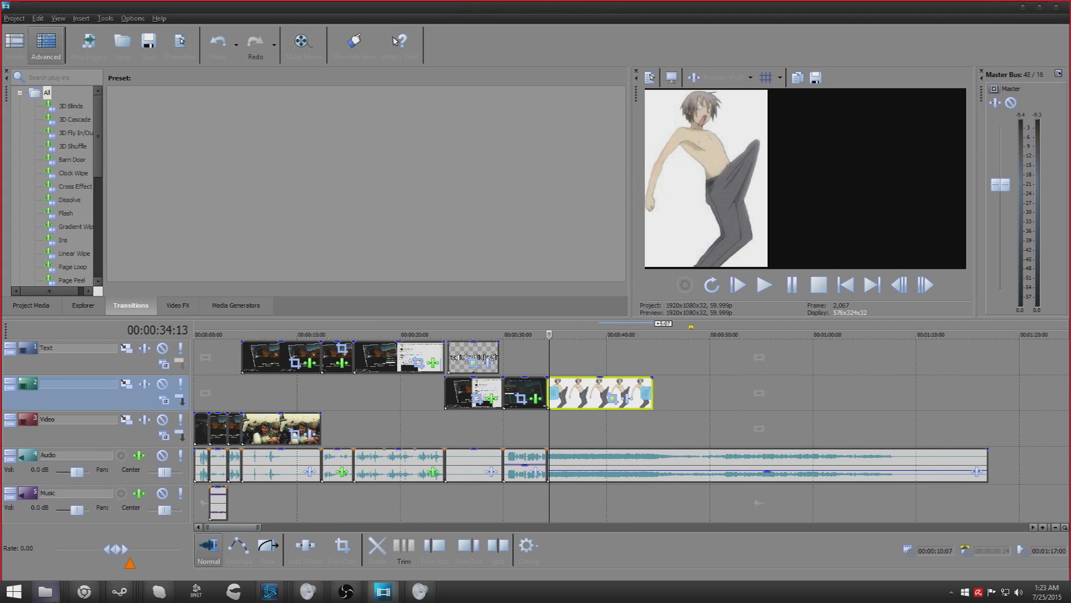
# - In File Explorer, go to Documents and open the "Movie Studio Platinum 13.0 Projects" folder
pyautogui.click(45, 591)
pyautogui.scroll(5, 232, 196)
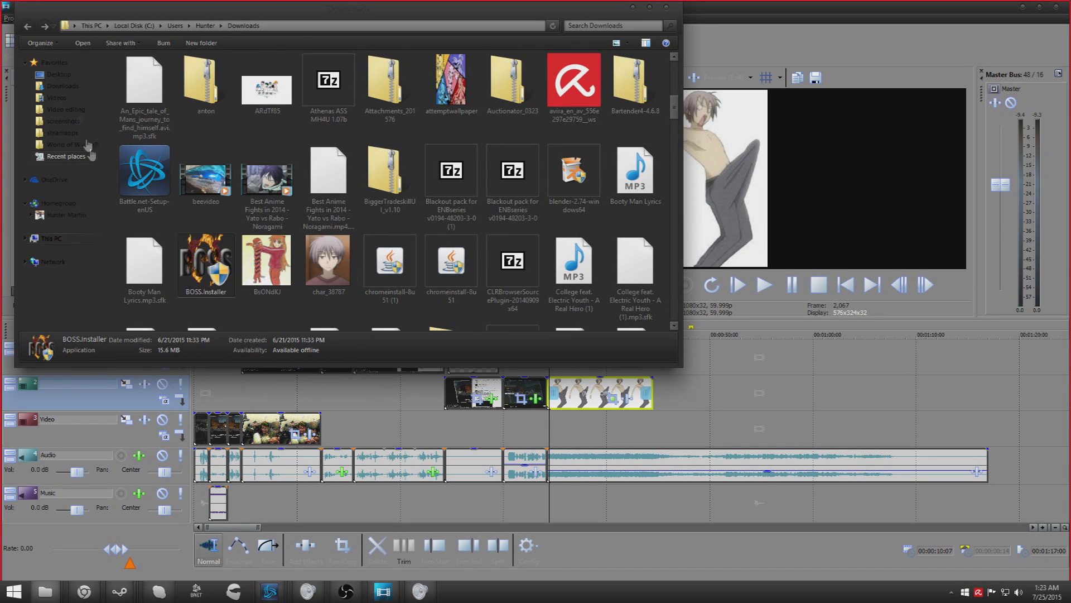
pyautogui.click(92, 26)
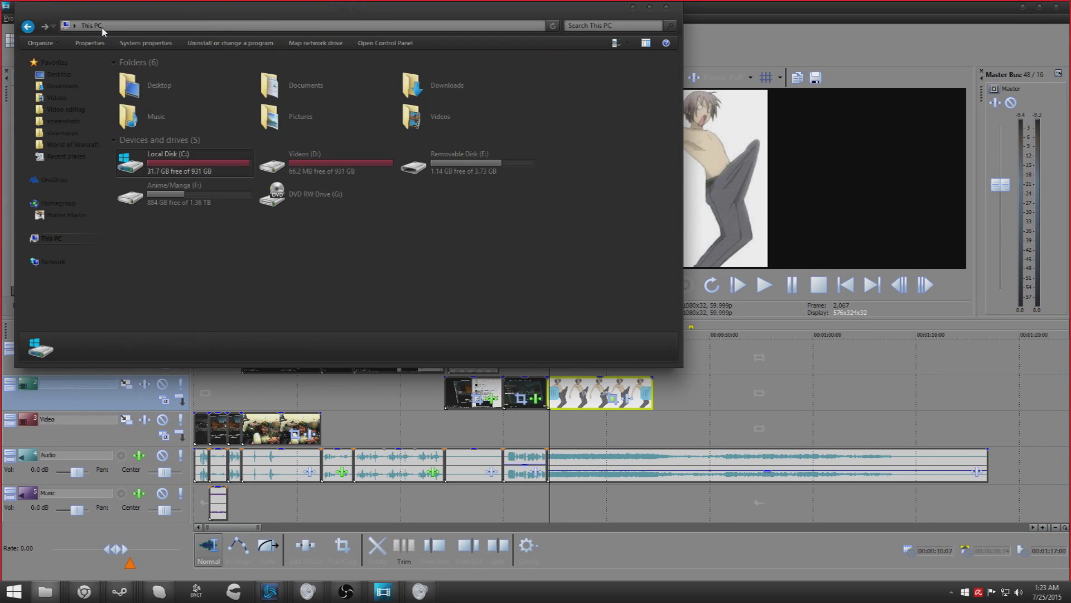
pyautogui.doubleClick(311, 89)
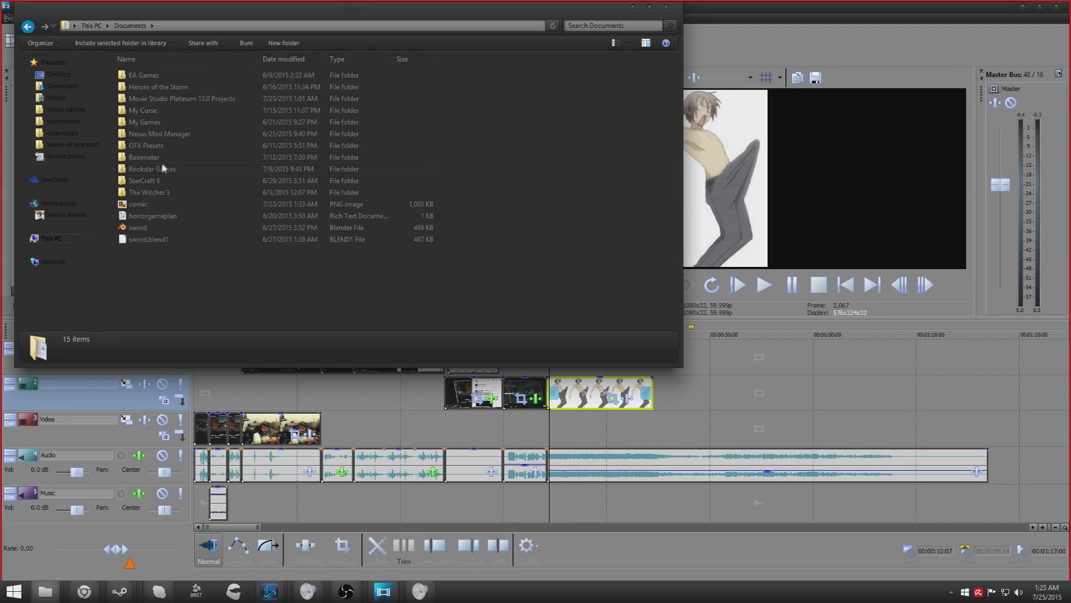
pyautogui.doubleClick(231, 99)
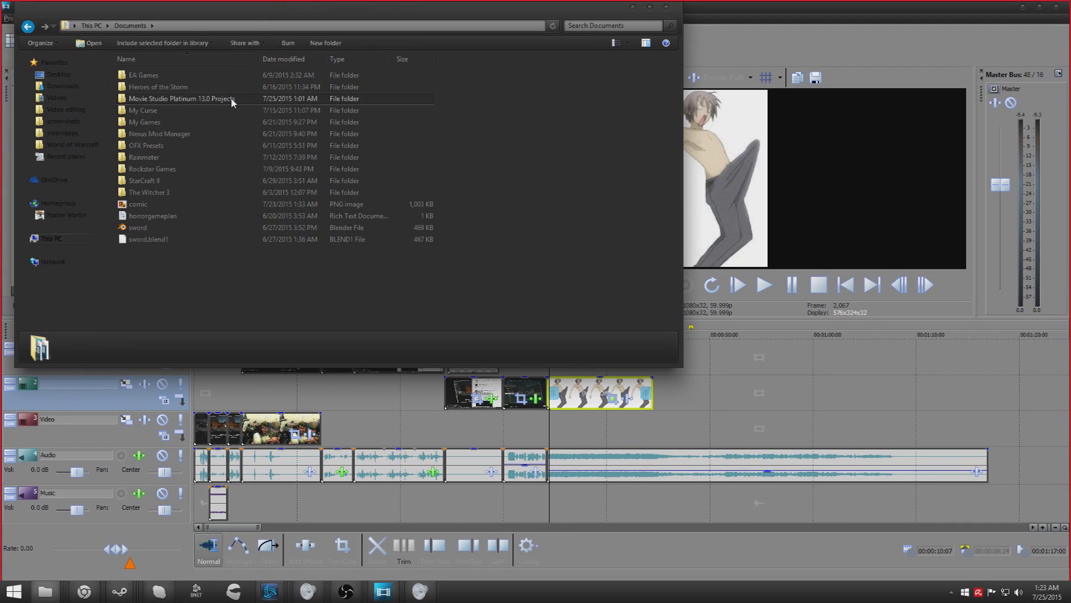
# - Insert the "unraveledwhy" video on the second track past the song's end and dismiss the audio proxy message
pyautogui.press('b')
pyautogui.press('b')
pyautogui.scroll(-2, 596, 226)
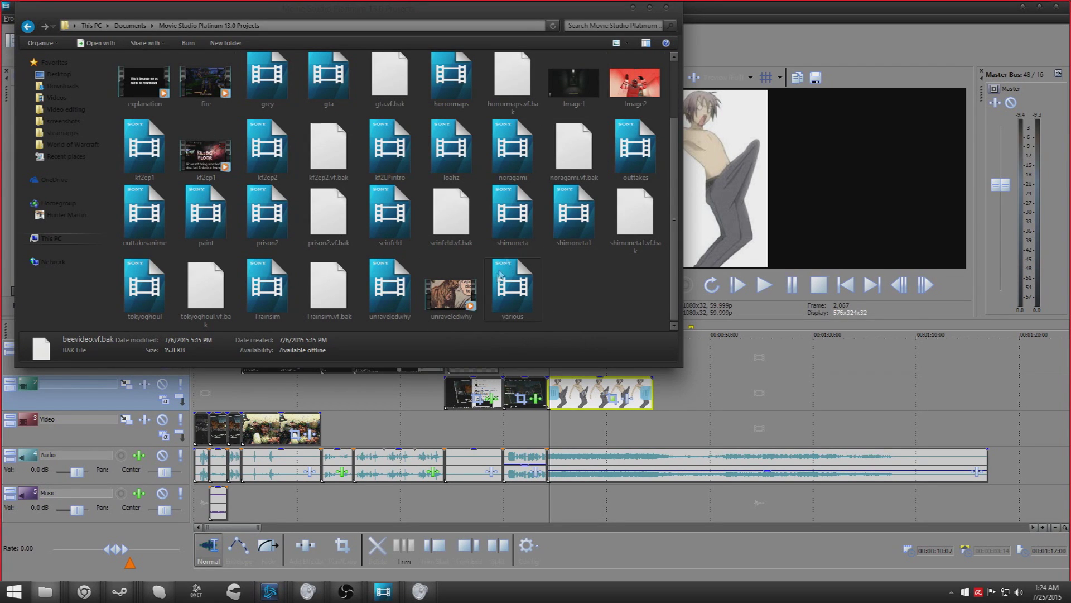
pyautogui.click(435, 285)
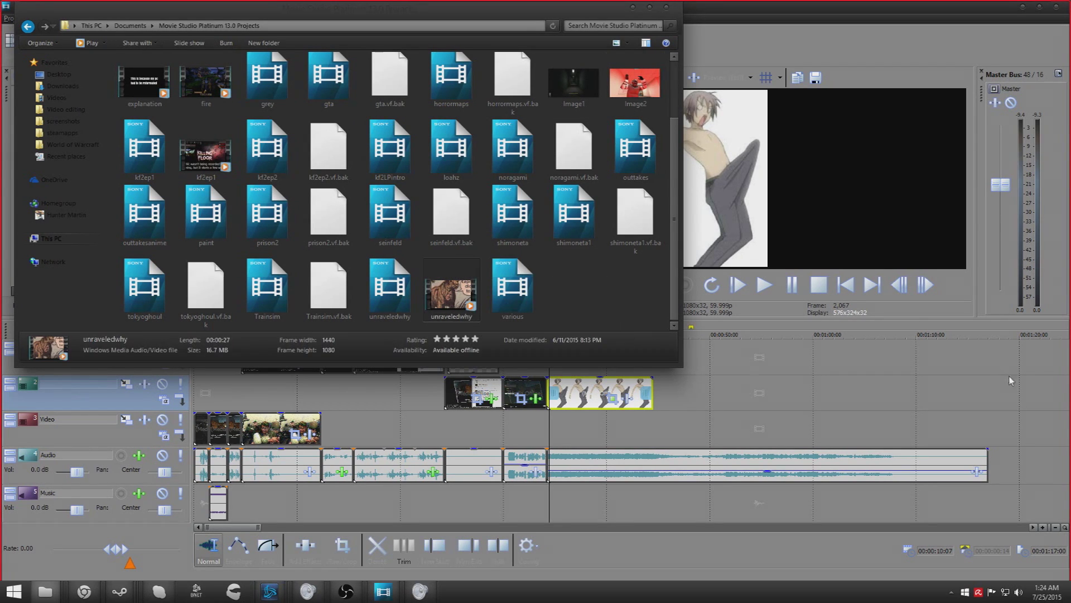
pyautogui.moveTo(997, 385); pyautogui.dragTo(997, 391)
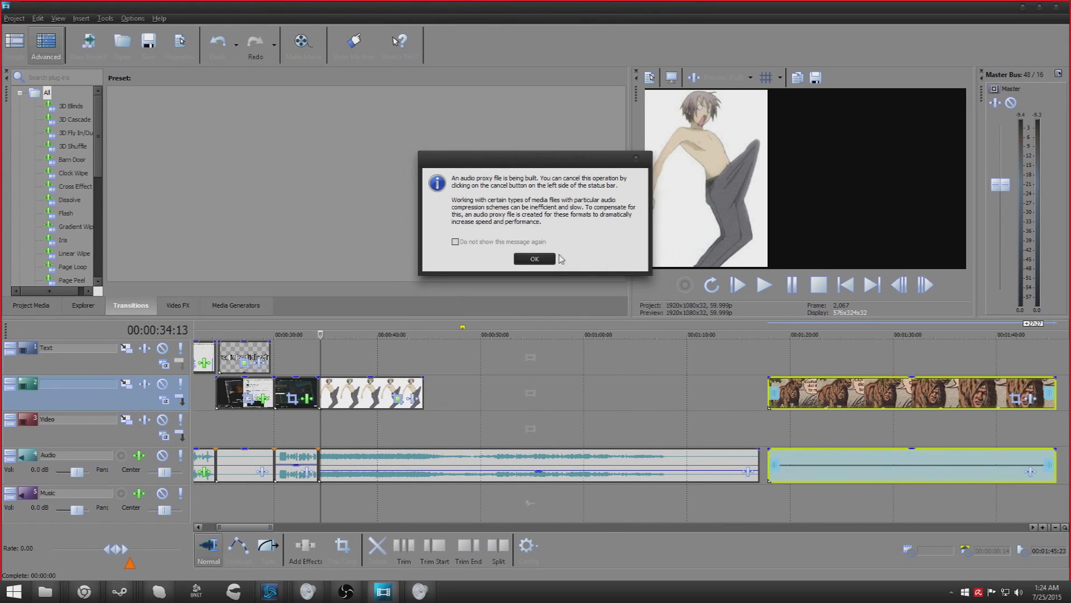
pyautogui.click(536, 261)
pyautogui.click(836, 361)
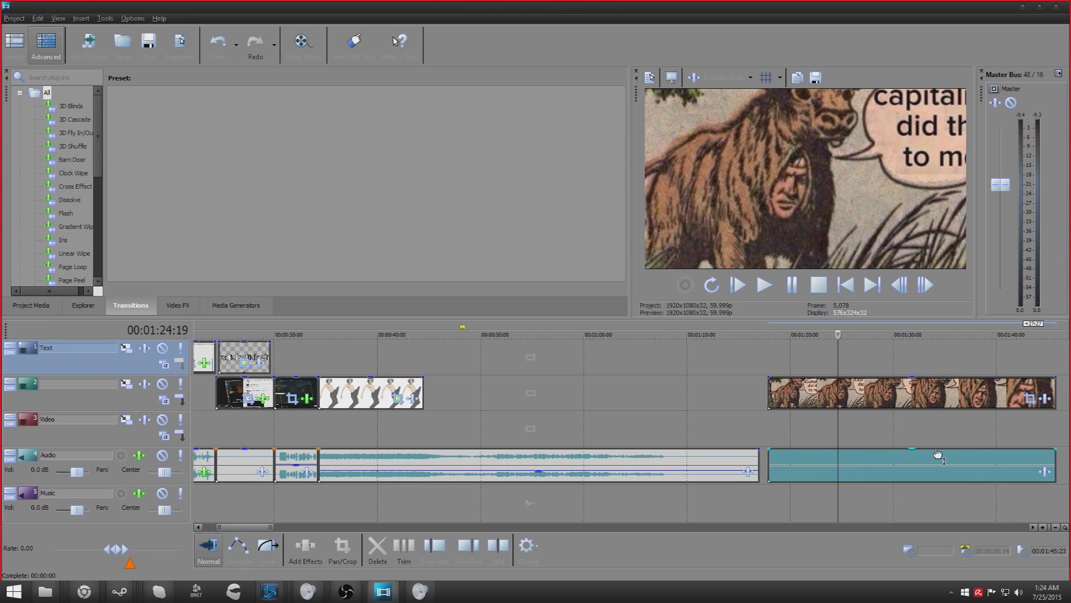
pyautogui.moveTo(928, 450)
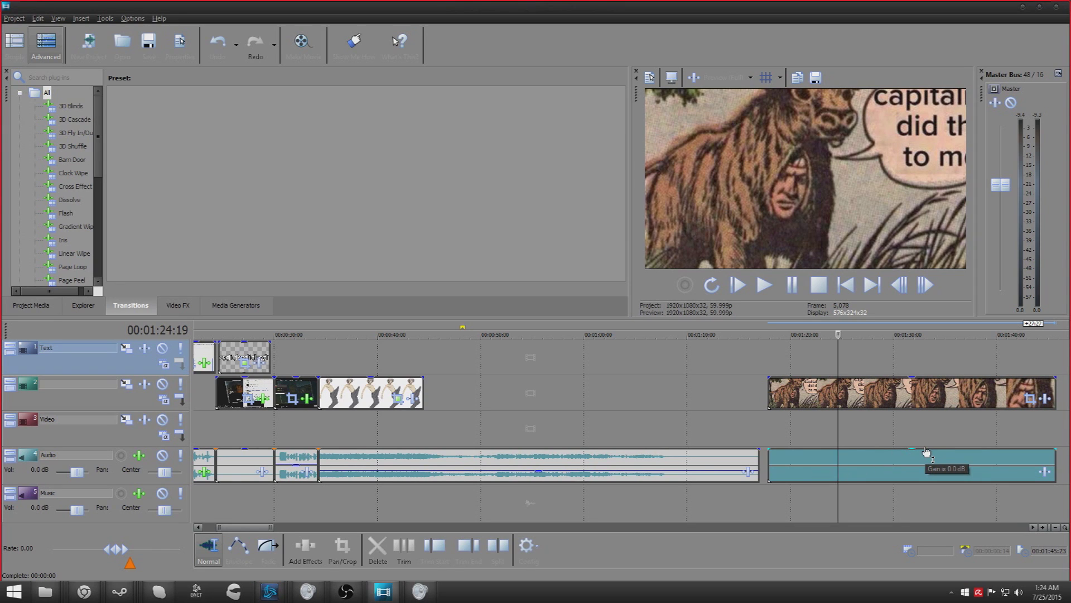
pyautogui.rightClick(928, 451)
pyautogui.click(949, 335)
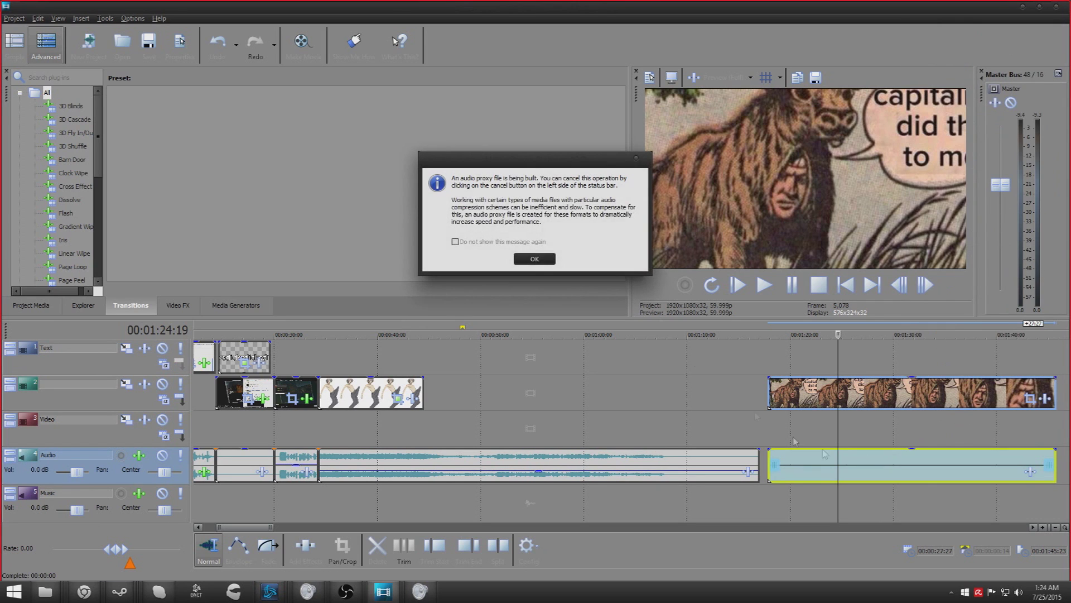
pyautogui.click(534, 259)
pyautogui.rightClick(798, 467)
pyautogui.click(870, 350)
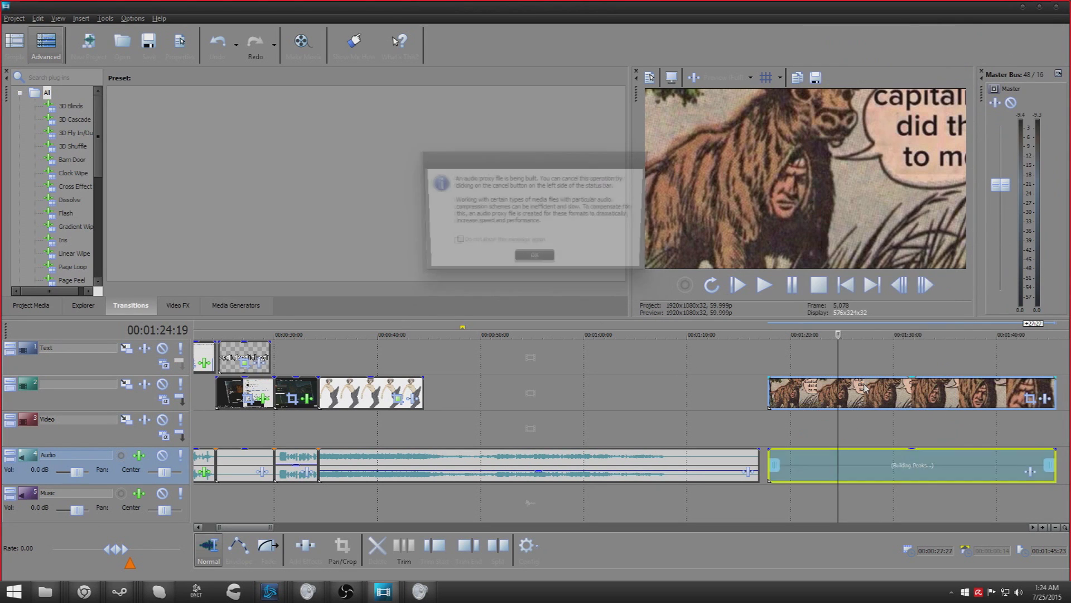
pyautogui.click(545, 262)
# - Clear the group joining the "unraveledwhy" video and its audio, and delete the audio
pyautogui.rightClick(834, 459)
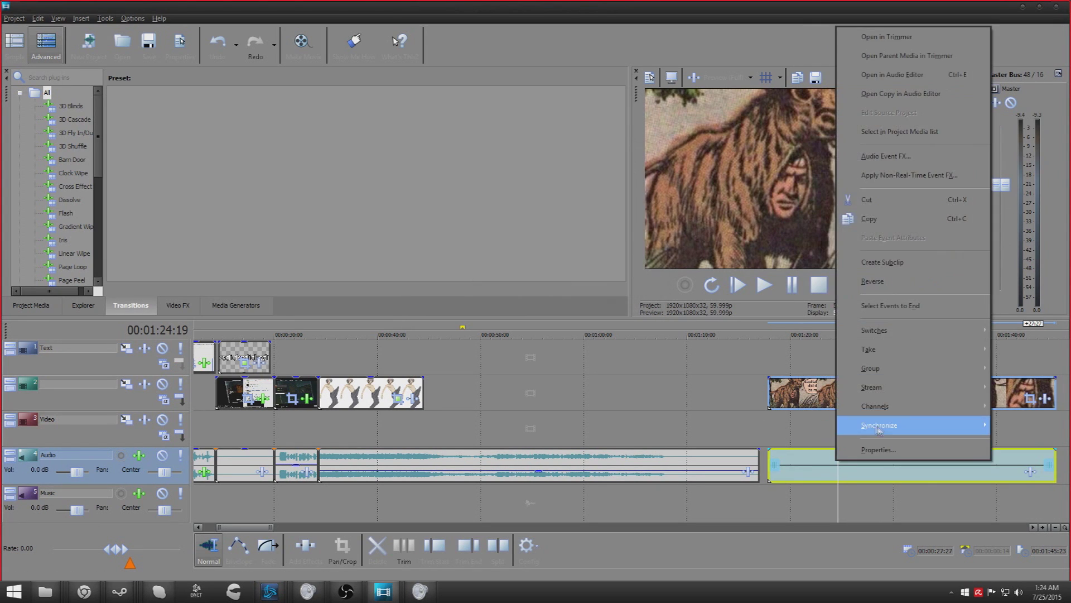
pyautogui.moveTo(941, 367)
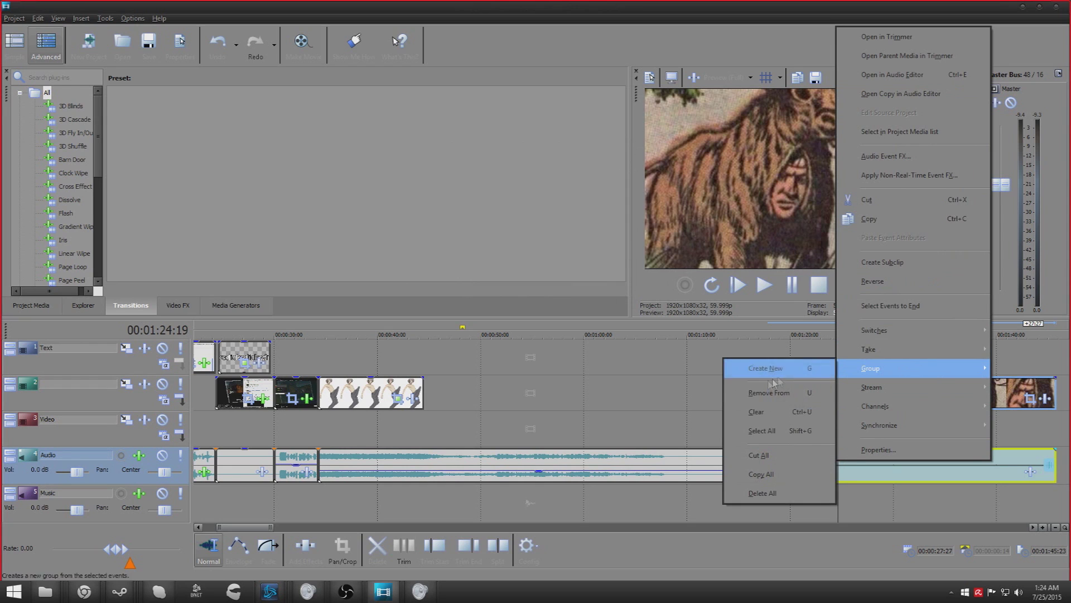
pyautogui.click(782, 412)
pyautogui.click(834, 461)
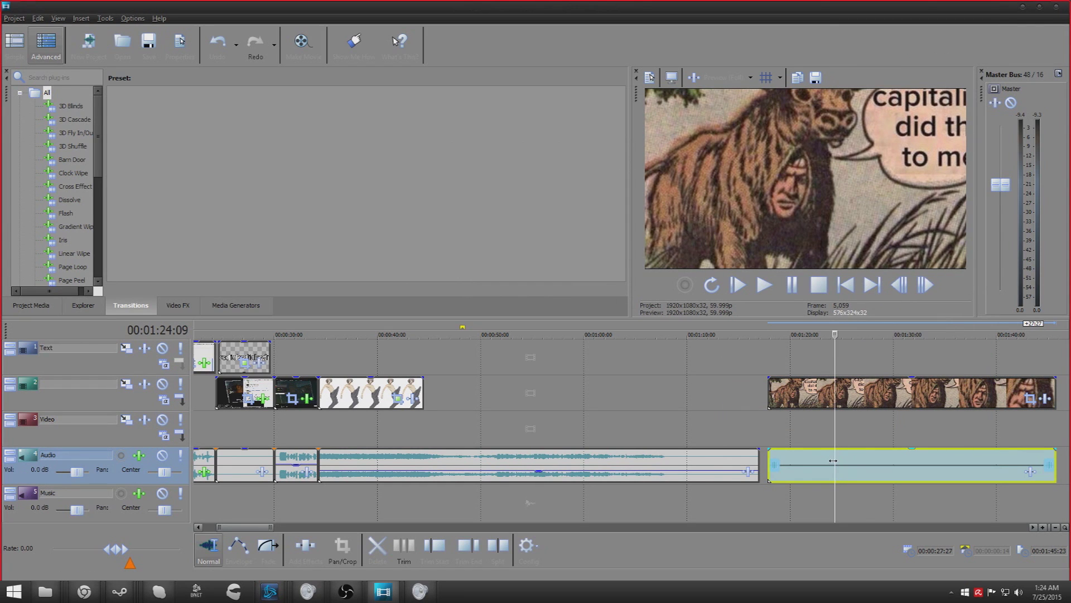
pyautogui.press('Delete')
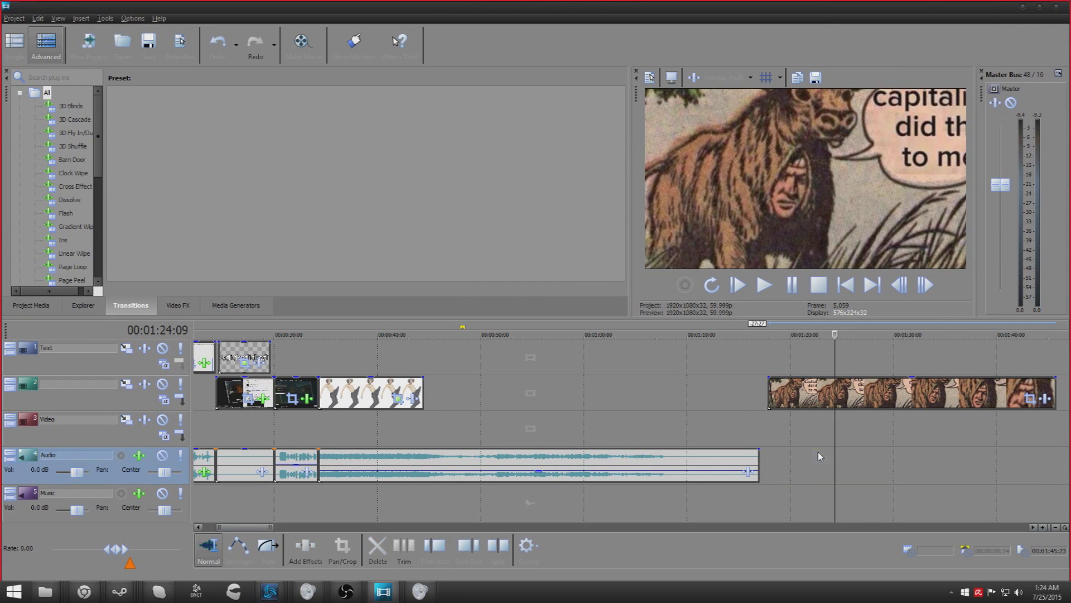
# - Move the "unraveledwhy" video to the Text track above the ending picture's start and turn off the recurring audio proxy message
pyautogui.click(825, 400)
pyautogui.moveTo(378, 356); pyautogui.dragTo(379, 357)
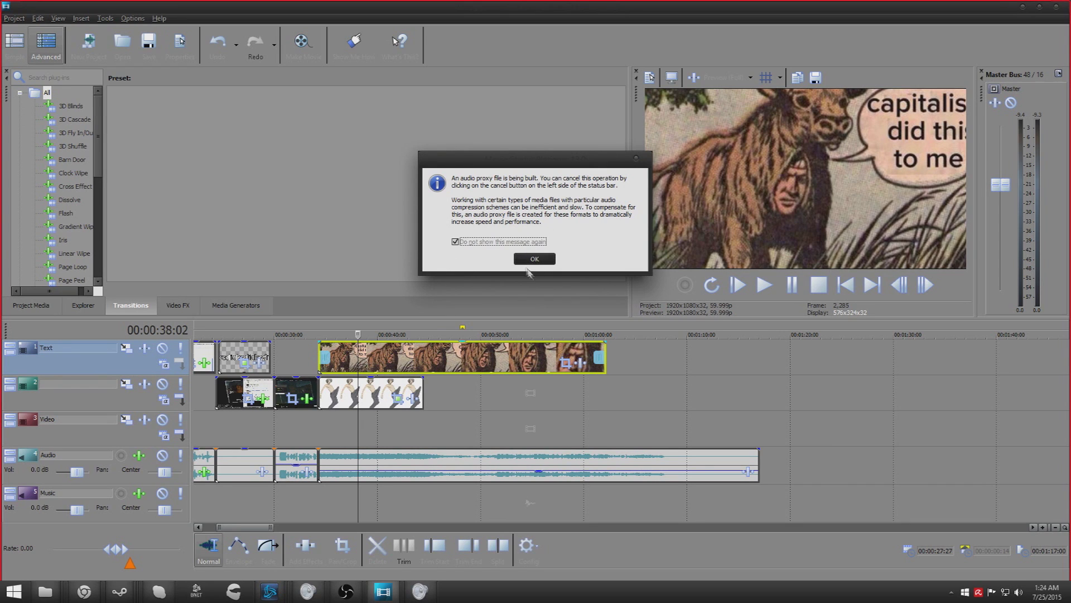
pyautogui.click(533, 259)
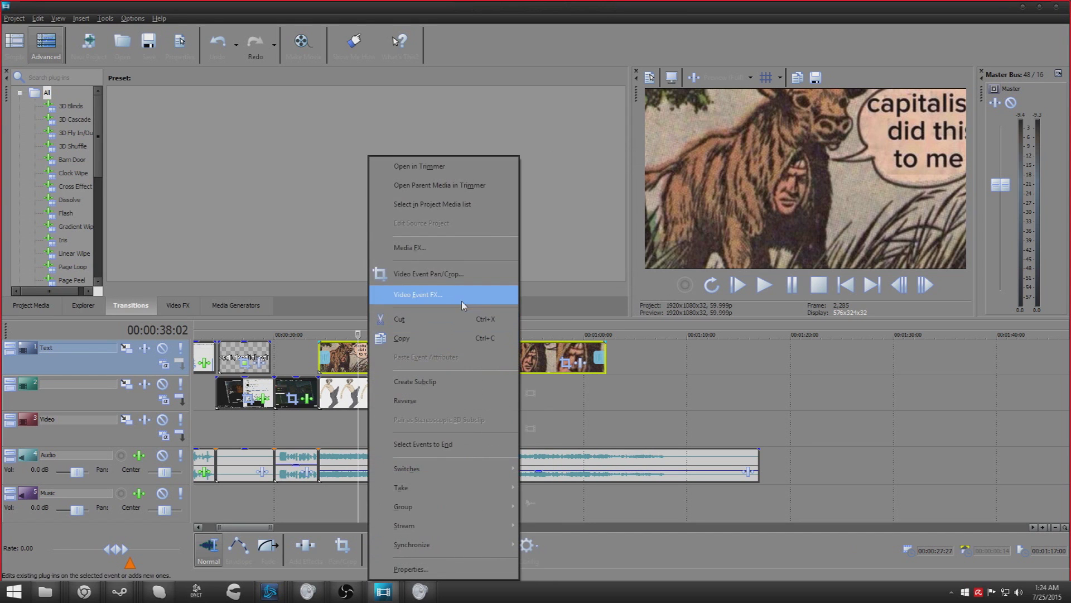
# - Shrink the "unraveledwhy" video to about a third of the frame's width with Pan/Crop and place it in the picture's upper-right area
pyautogui.click(461, 274)
pyautogui.scroll(-5, 362, 251)
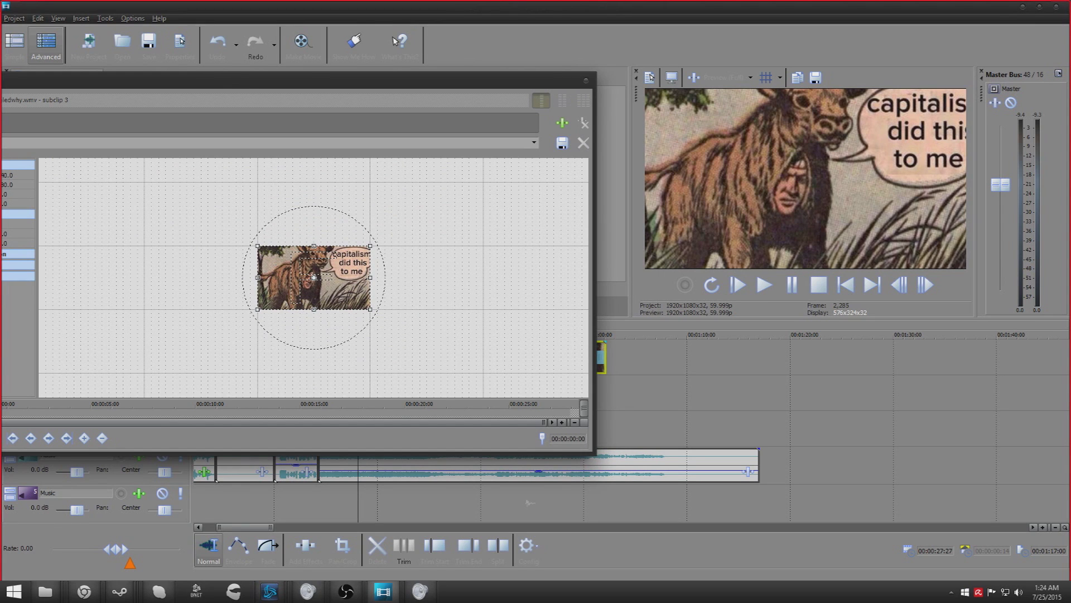
pyautogui.moveTo(370, 310); pyautogui.dragTo(479, 380)
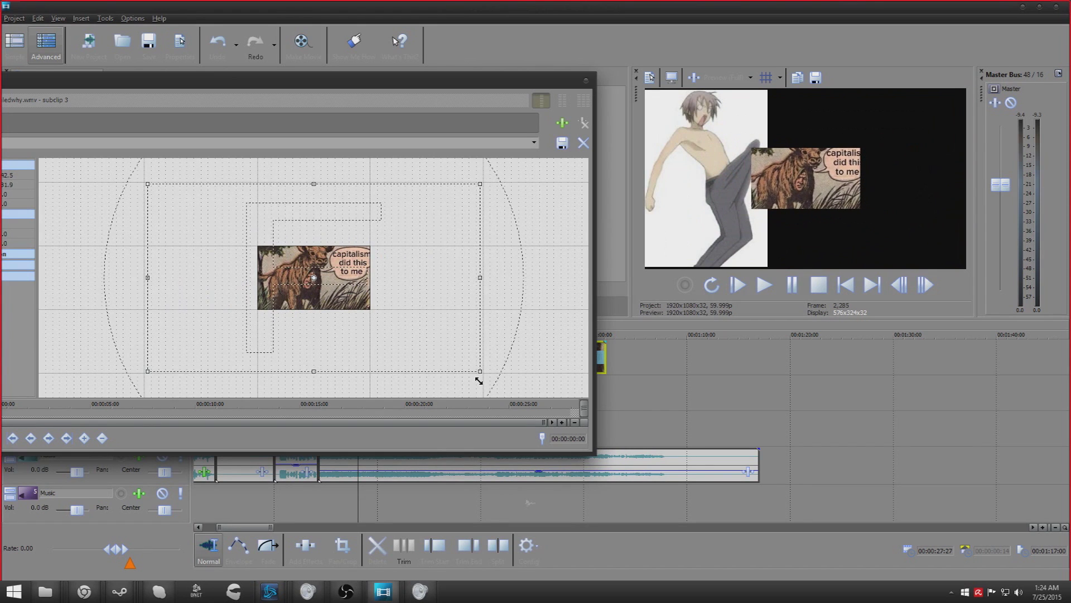
pyautogui.moveTo(437, 263); pyautogui.dragTo(353, 292)
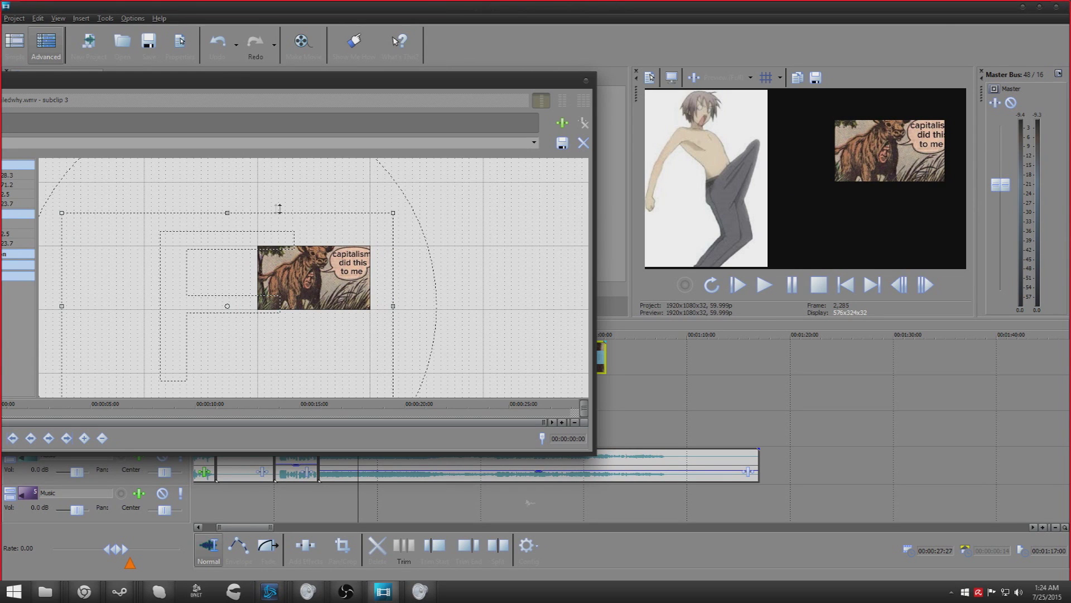
pyautogui.moveTo(376, 218); pyautogui.dragTo(361, 241)
pyautogui.click(586, 80)
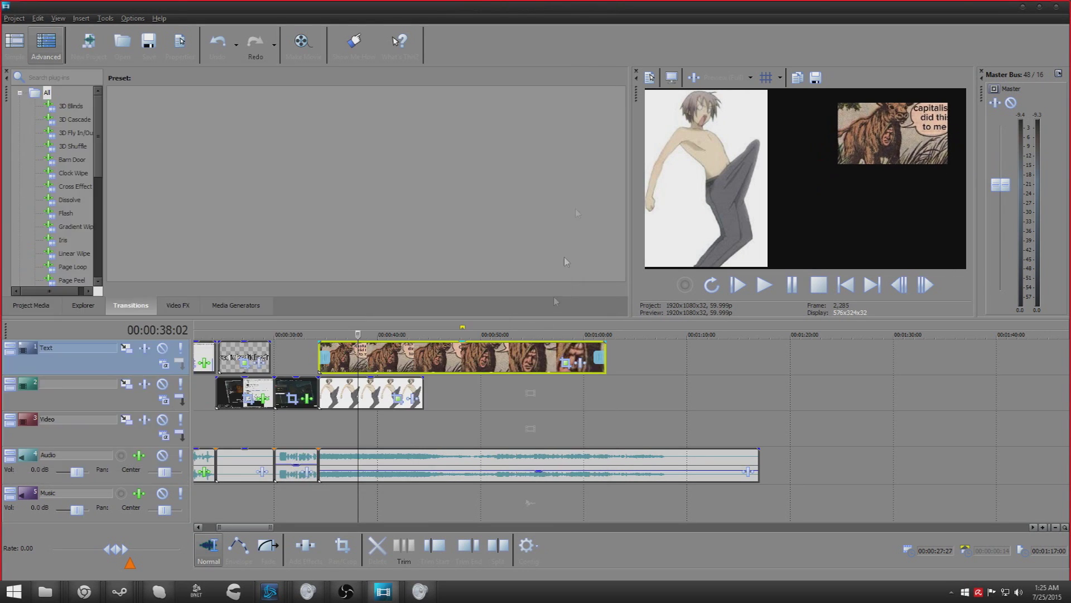
# - Insert a new video track above the Text track and place the cursor at the ending's start, 00:00:34:07
pyautogui.rightClick(291, 353)
pyautogui.click(377, 388)
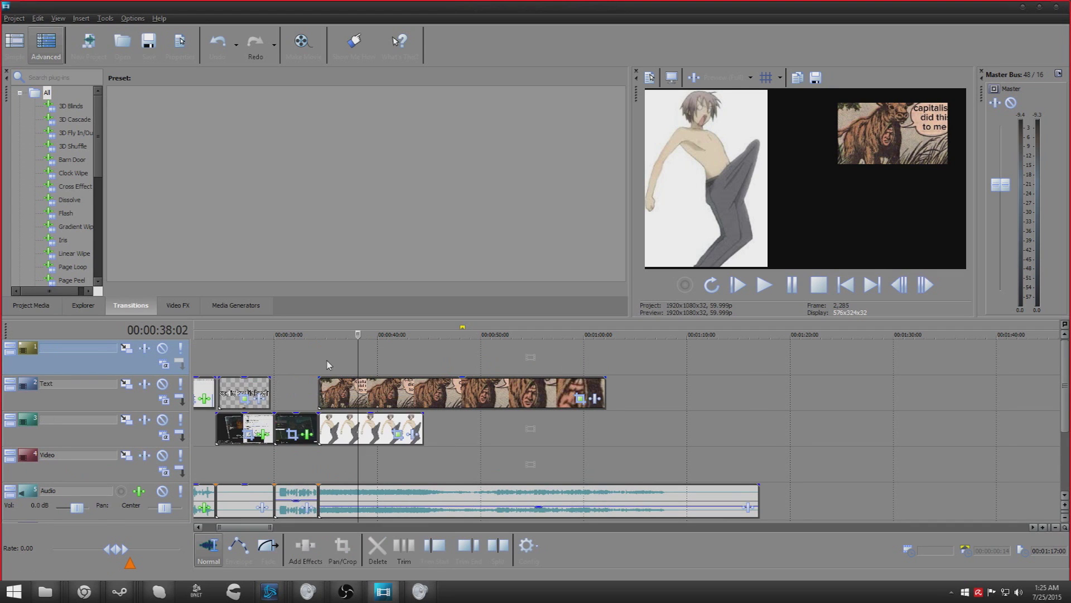
pyautogui.click(319, 362)
pyautogui.click(89, 44)
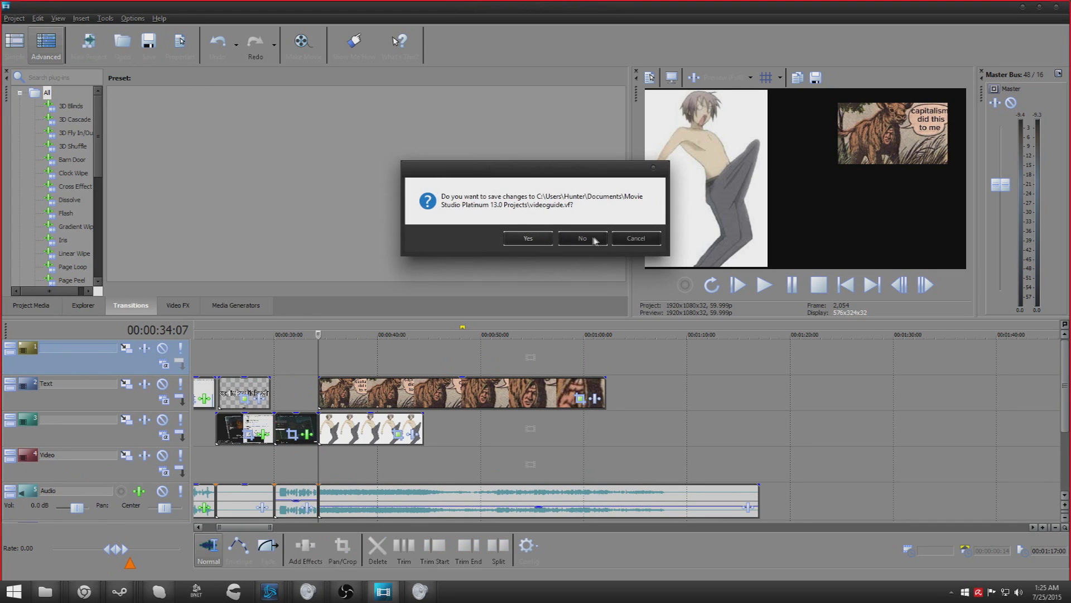
pyautogui.click(638, 241)
# - Insert text media at the ending's start with the Black outline preset and the text "fuckfuckfuckfuck"
pyautogui.click(81, 18)
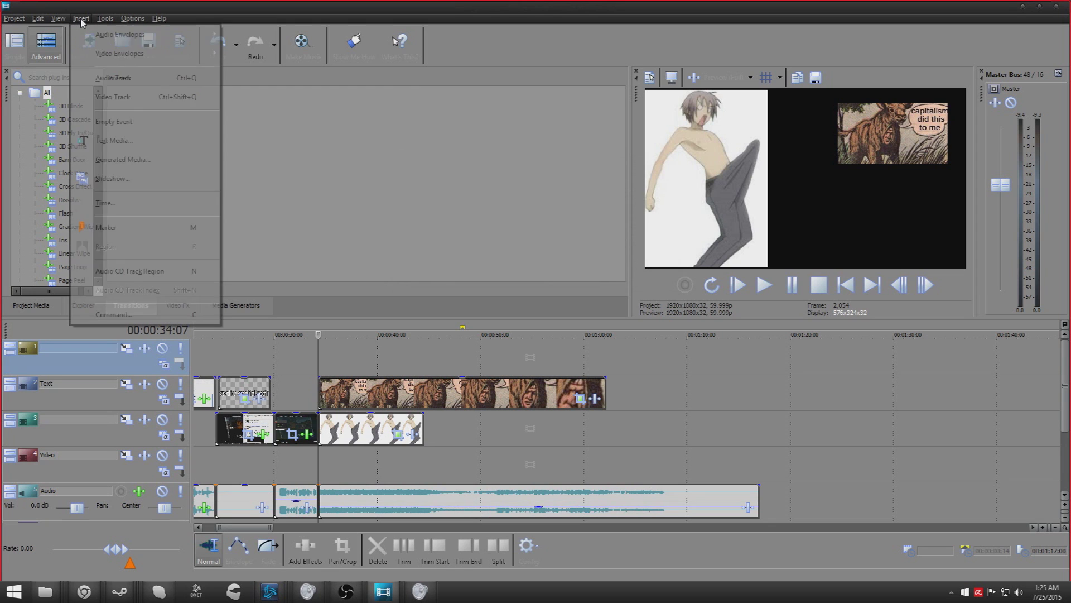
pyautogui.click(120, 140)
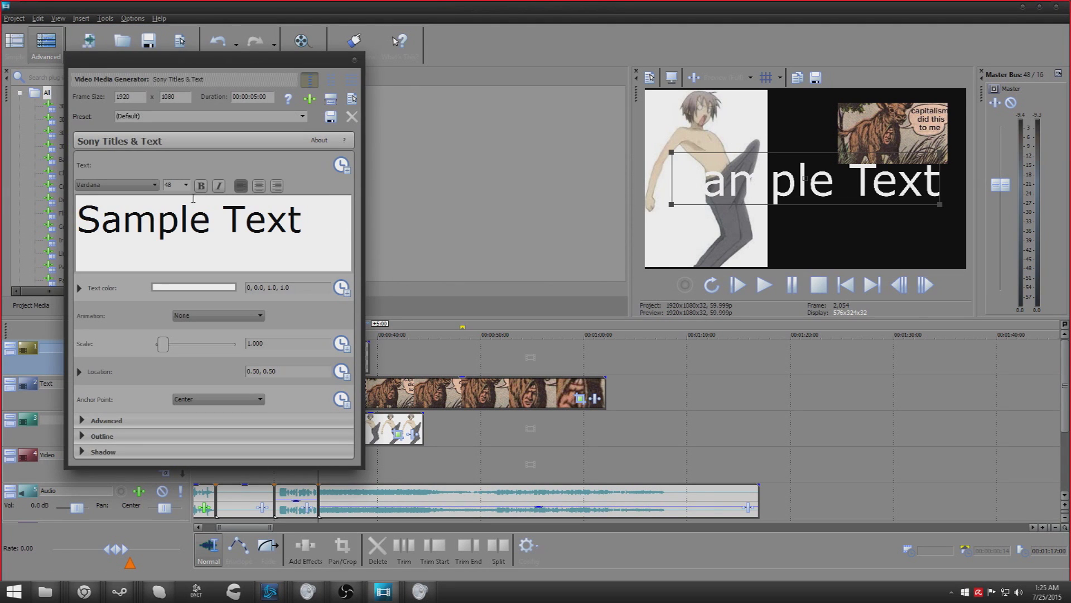
pyautogui.click(303, 116)
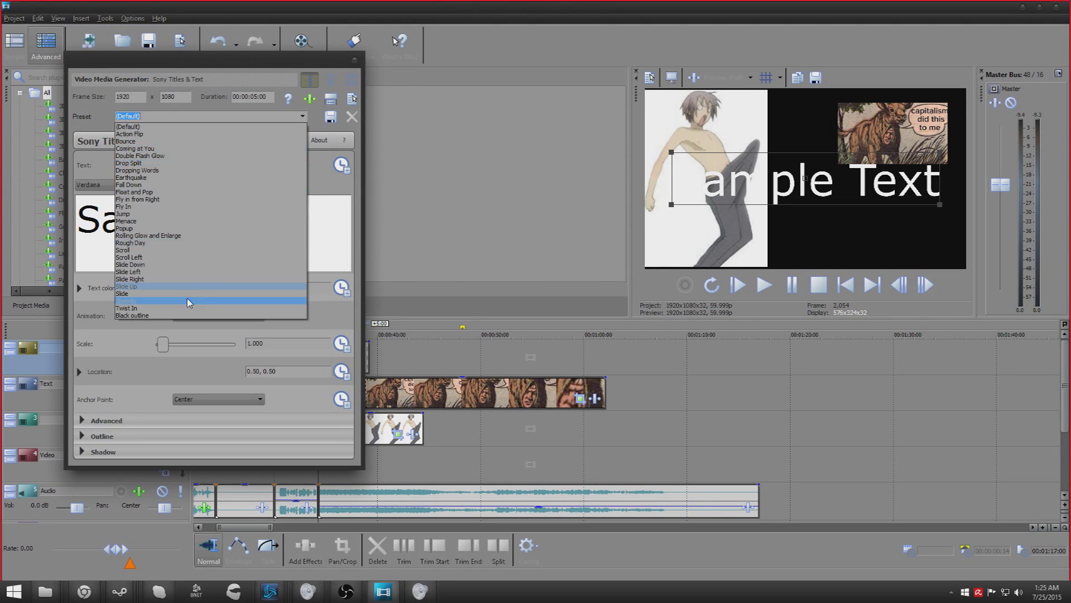
pyautogui.click(181, 315)
pyautogui.hotkey('ctrl', 'a')
pyautogui.press('Delete')
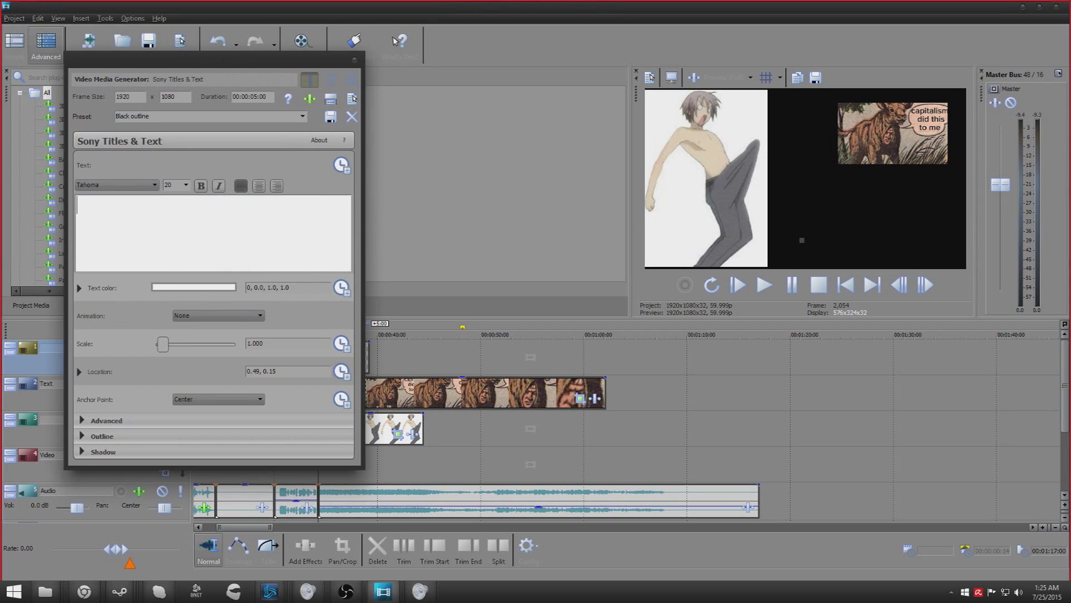
pyautogui.write('fuckfuckfuckfuck')
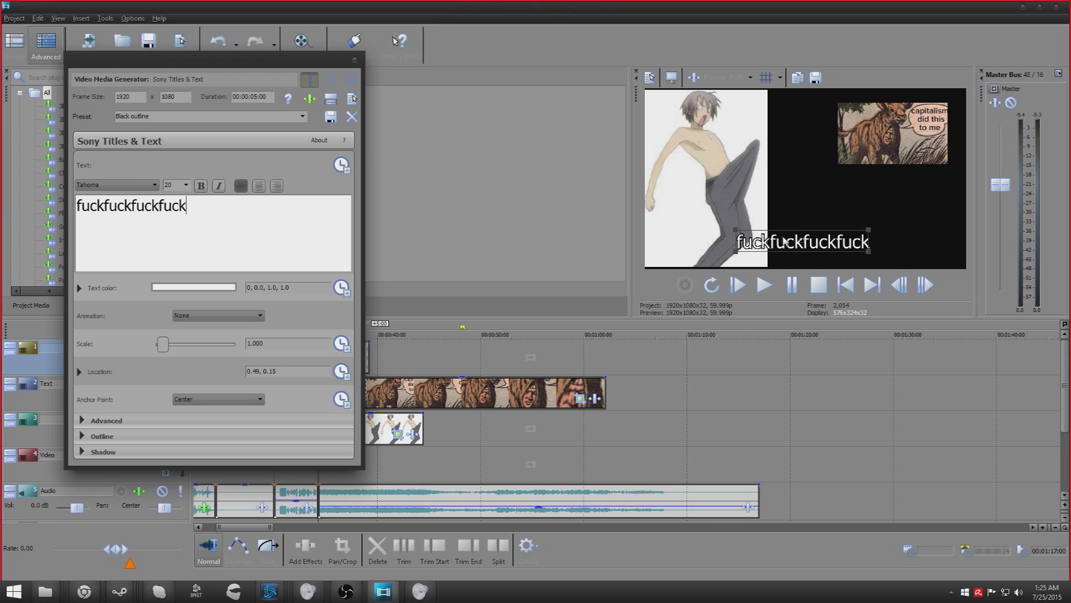
# - Reduce the text to a scale of about 0.745 and place it directly below the inset video
pyautogui.moveTo(785, 240); pyautogui.dragTo(872, 181)
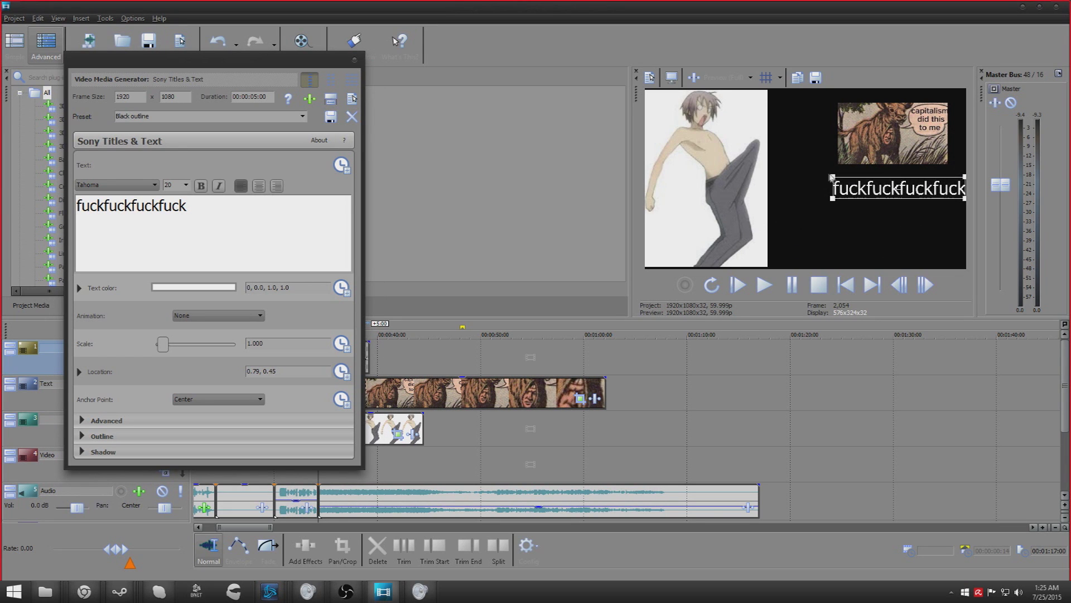
pyautogui.moveTo(823, 174); pyautogui.dragTo(856, 176)
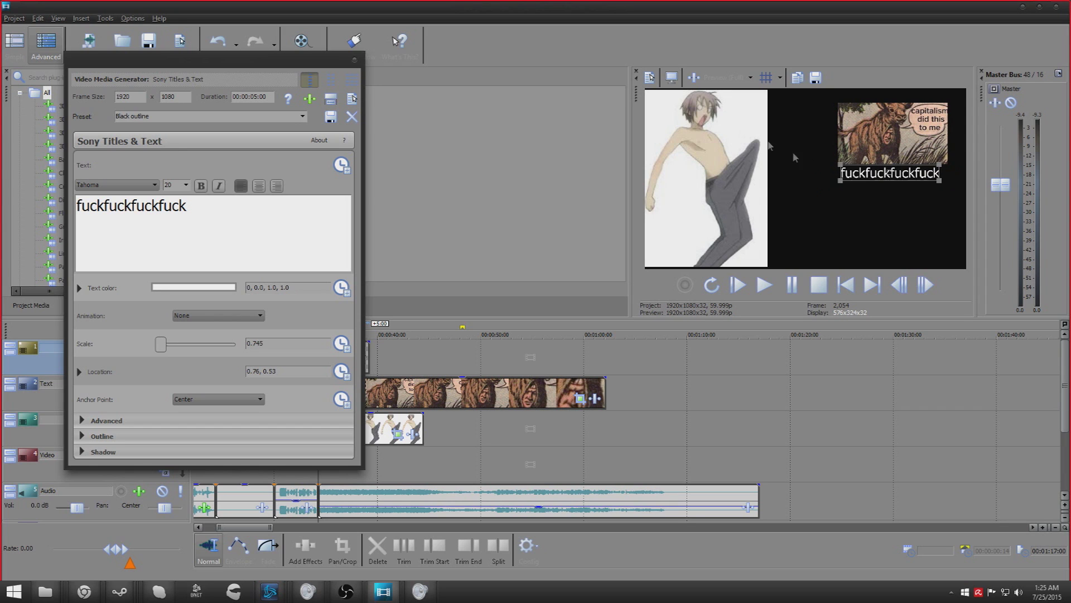
pyautogui.click(355, 60)
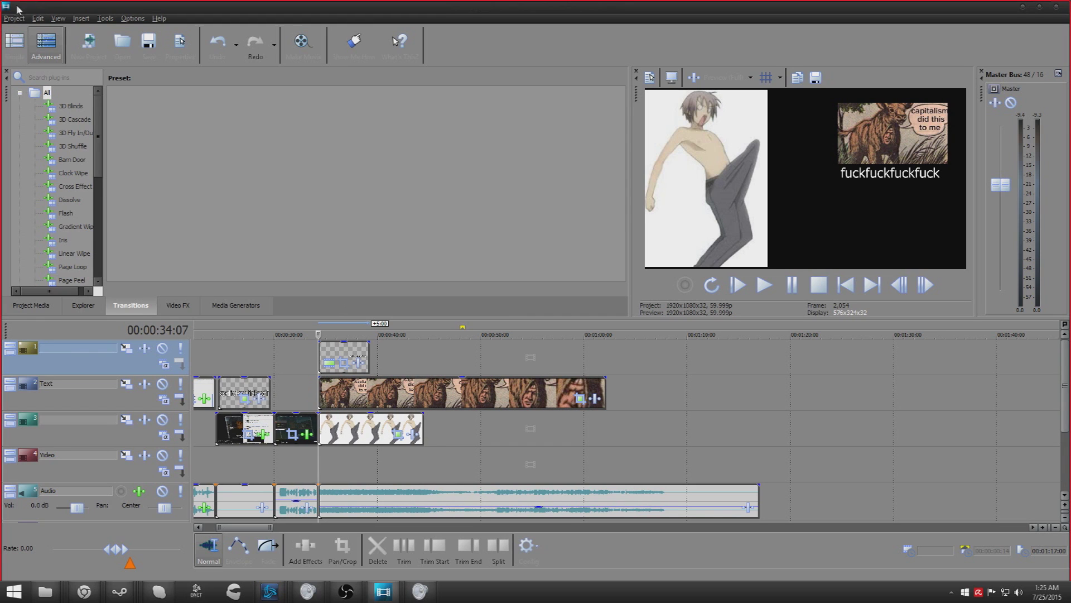
# - Split the song just past the inset video's end, at 00:01:02:24, and delete the remaining part
pyautogui.click(612, 497)
pyautogui.press('s')
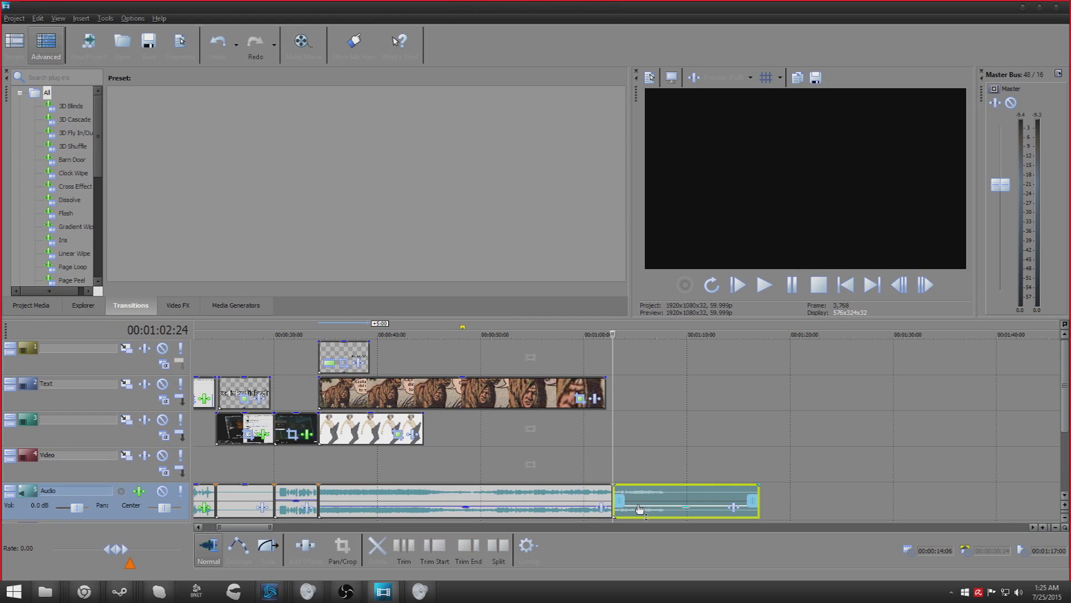
pyautogui.press('Delete')
# - Extend the ending picture on the third track to nearly the end of the inset video
pyautogui.click(282, 363)
pyautogui.moveTo(423, 429); pyautogui.dragTo(590, 431)
pyautogui.scroll(2, 647, 439)
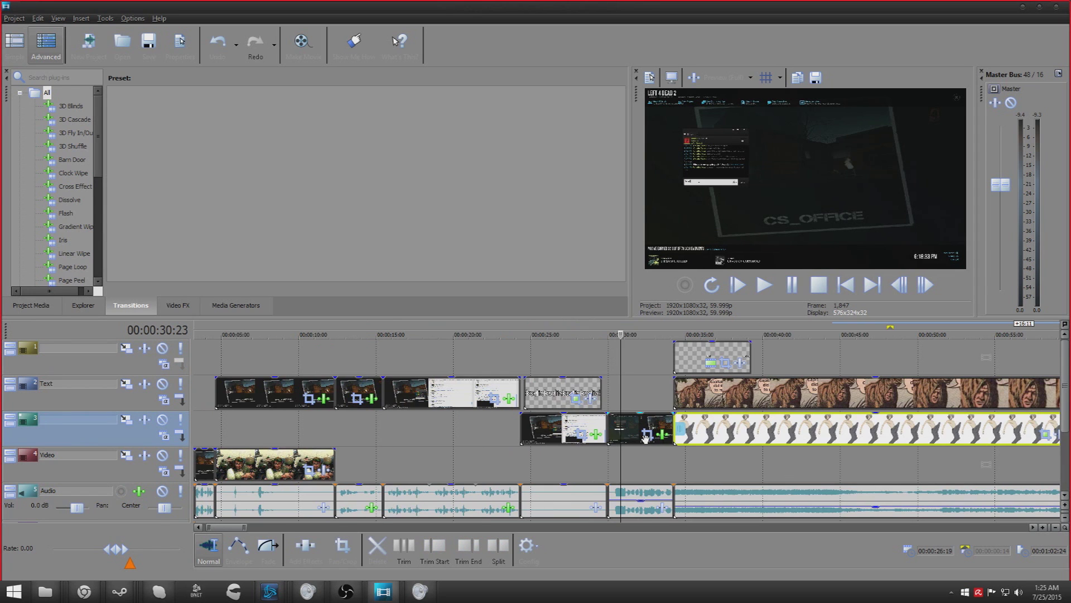
pyautogui.scroll(3, 646, 439)
pyautogui.scroll(-6, 645, 439)
pyautogui.scroll(-3, 645, 439)
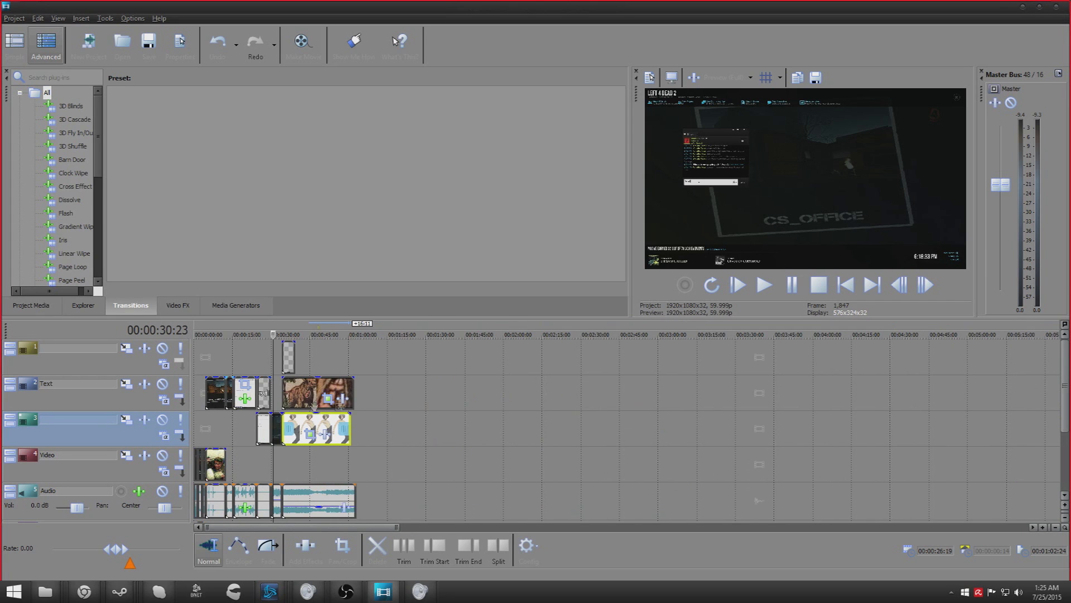
pyautogui.scroll(5, 433, 361)
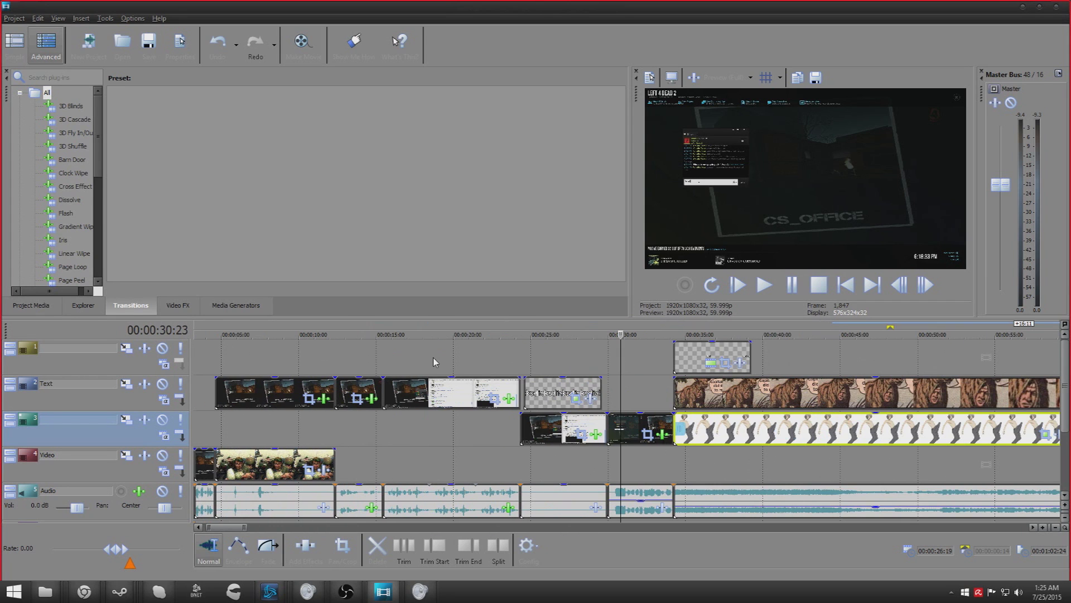
# - Start Make Movie for saving to the hard drive, enter a placeholder name of repeated b's, and open the advanced render options
pyautogui.click(14, 18)
pyautogui.click(77, 138)
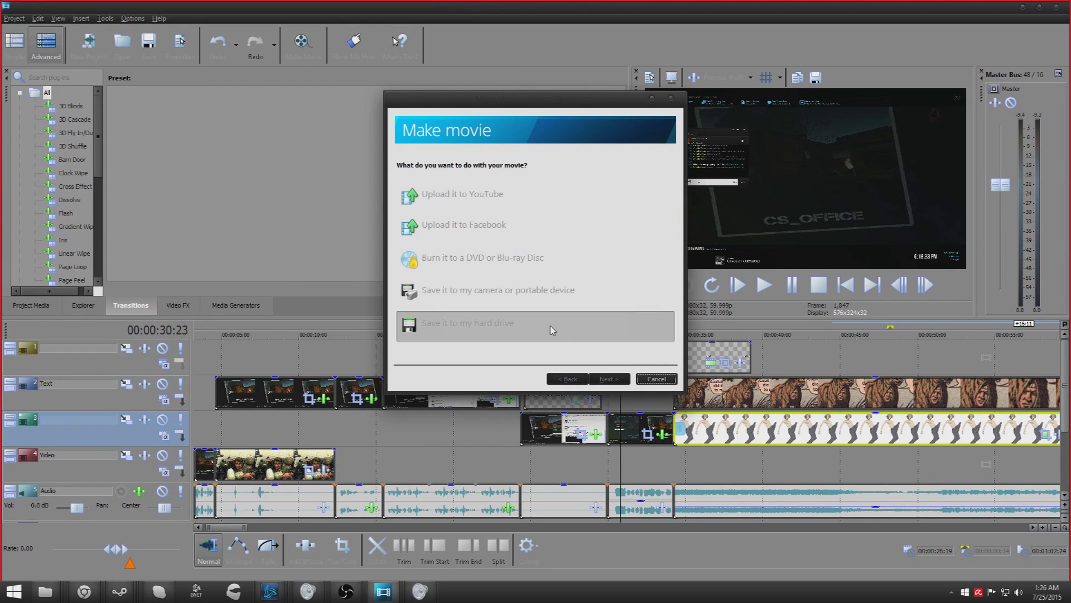
pyautogui.click(580, 337)
pyautogui.write('b')
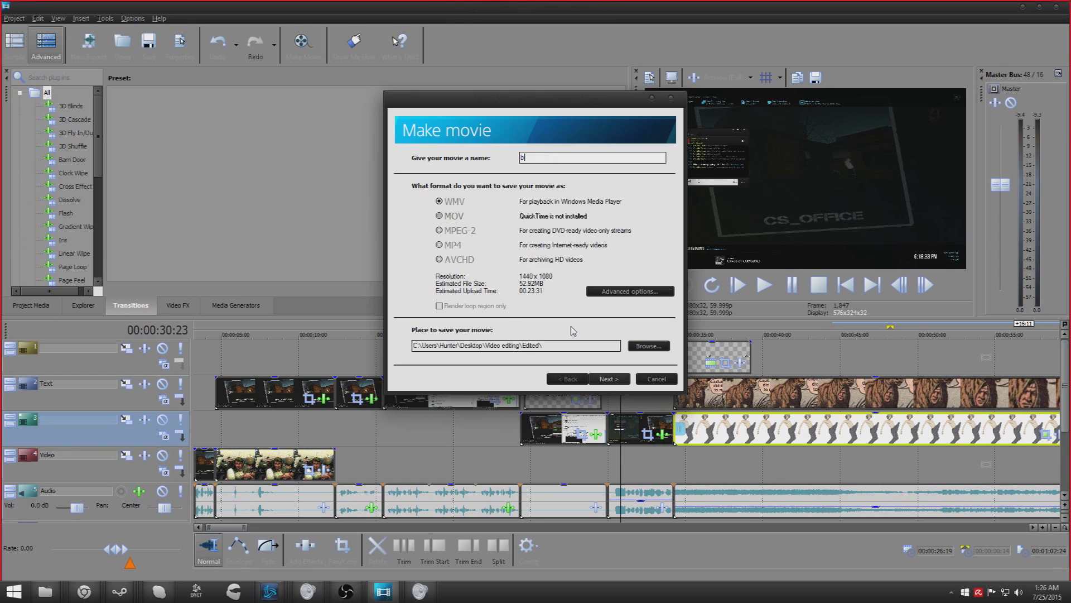
pyautogui.write('bbbbbbbbbbbbbbbbbbbbbbbbbbbbb')
pyautogui.hotkey('ctrl', 'a')
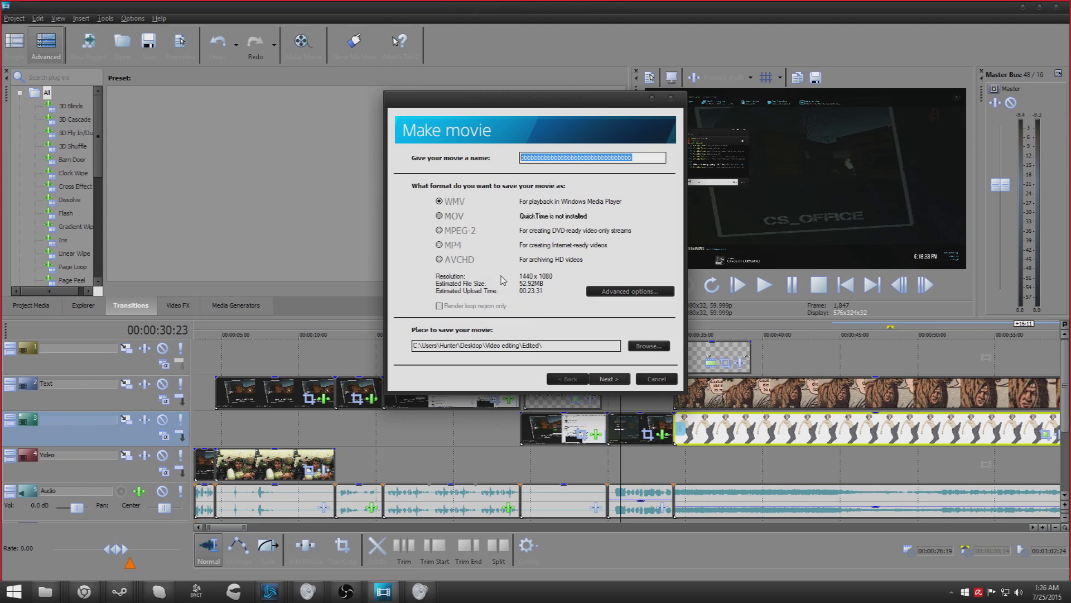
pyautogui.write('bbbbbbbbbbbbbbbbbbbb')
pyautogui.click(606, 291)
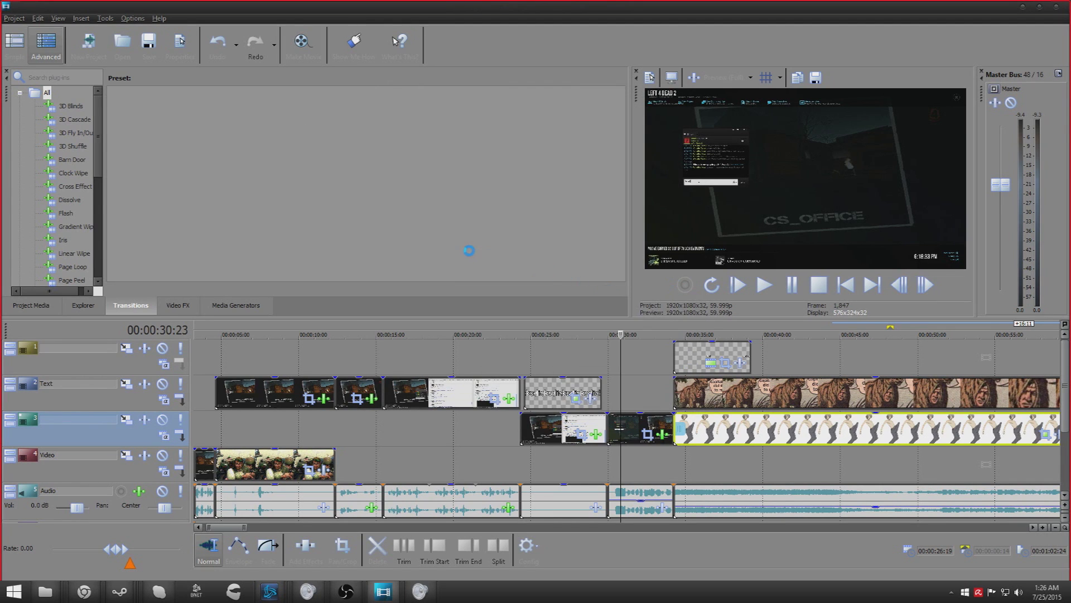
pyautogui.write('bbbbbbbbbbbbbbbbbbbbbbbbbbbbbbbbbbb')
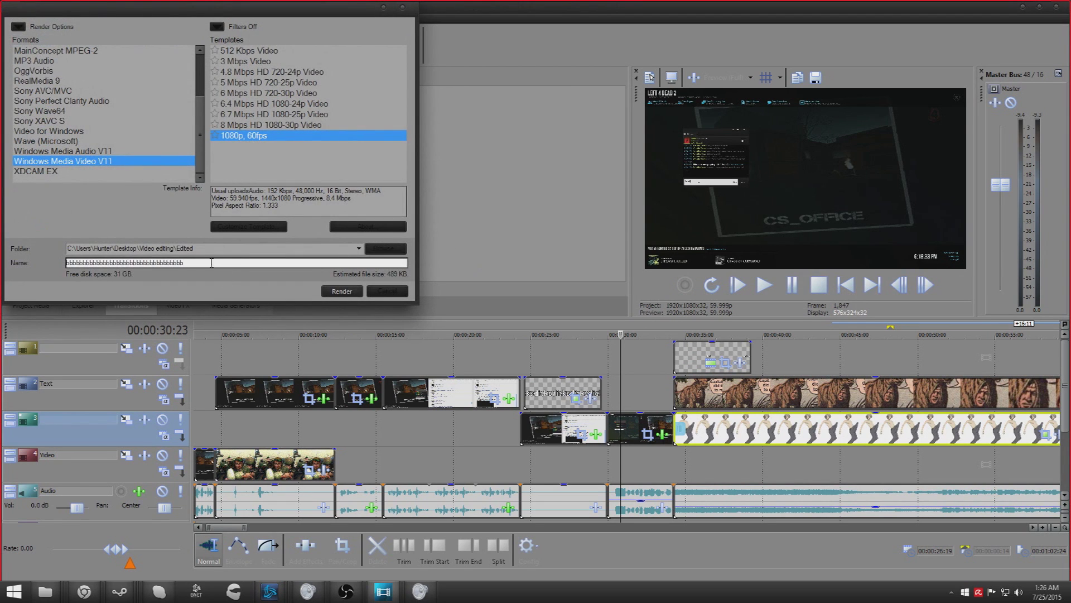
# - Name the output file "whhhhhhhy" and compare the "8 Mbps HD 1080-30p Video" and "1080p, 60fps" templates
pyautogui.moveTo(211, 263); pyautogui.dragTo(76, 268)
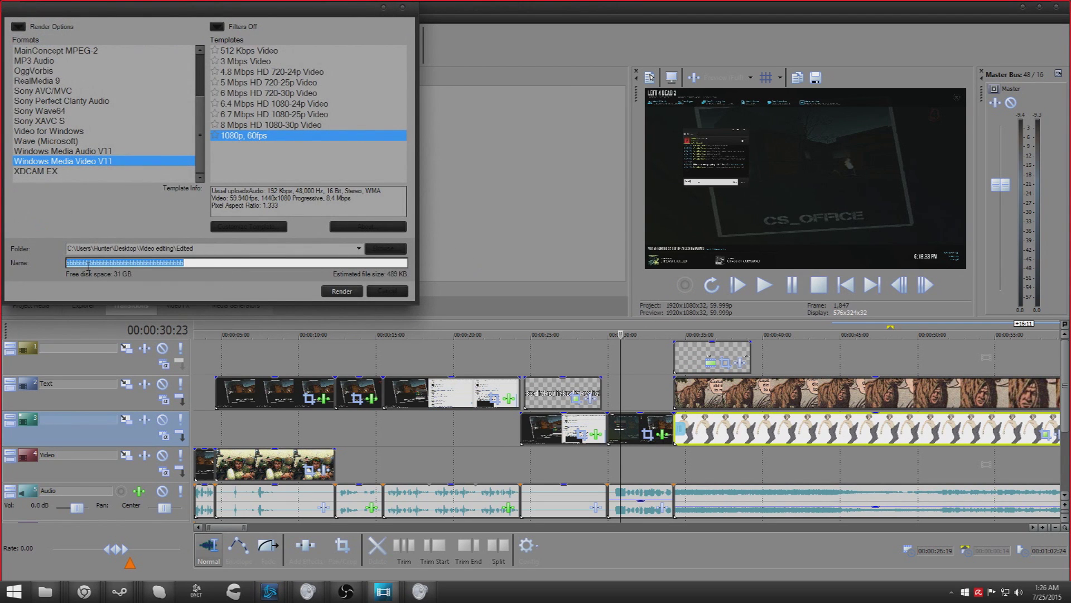
pyautogui.write('whhhhhhhy')
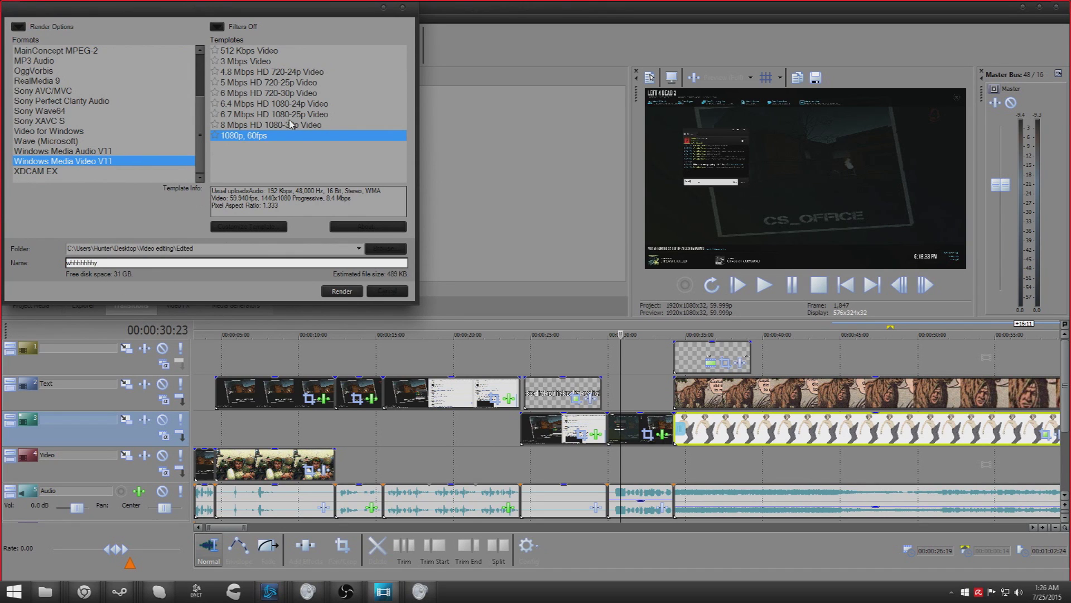
pyautogui.click(290, 124)
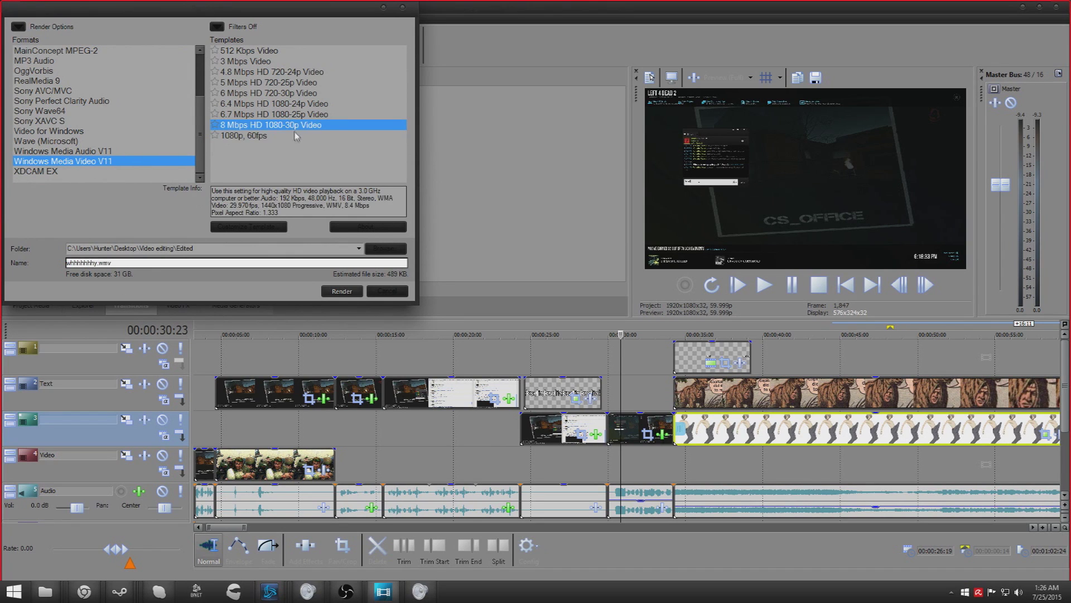
pyautogui.click(291, 137)
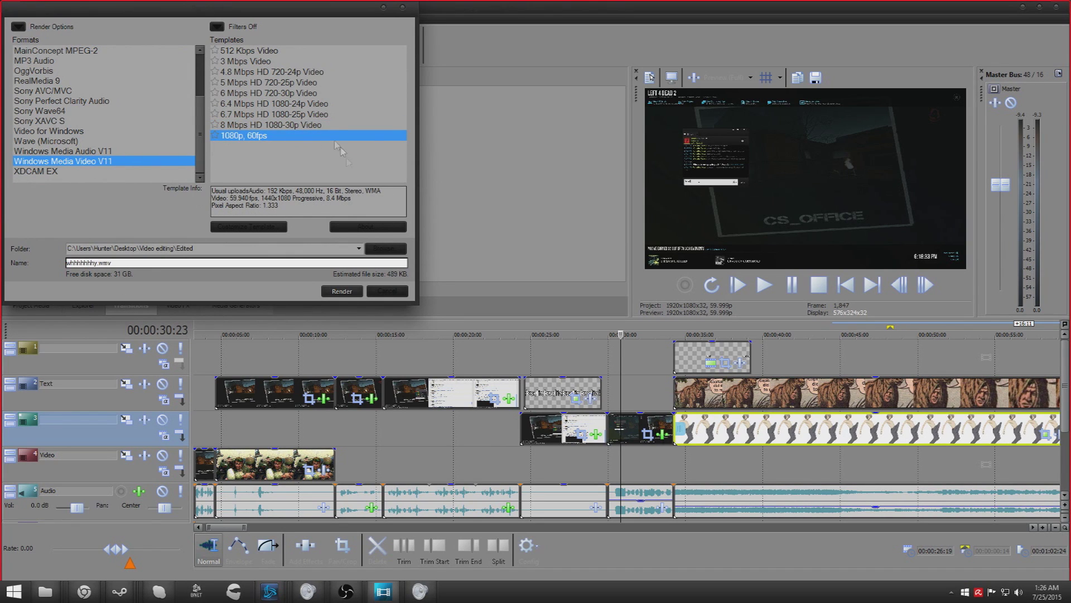
# - Customize the "8 Mbps HD 1080-30p Video" template with a name of repeated b's and a frame rate of 59.94 (Double NTSC)
pyautogui.click(306, 125)
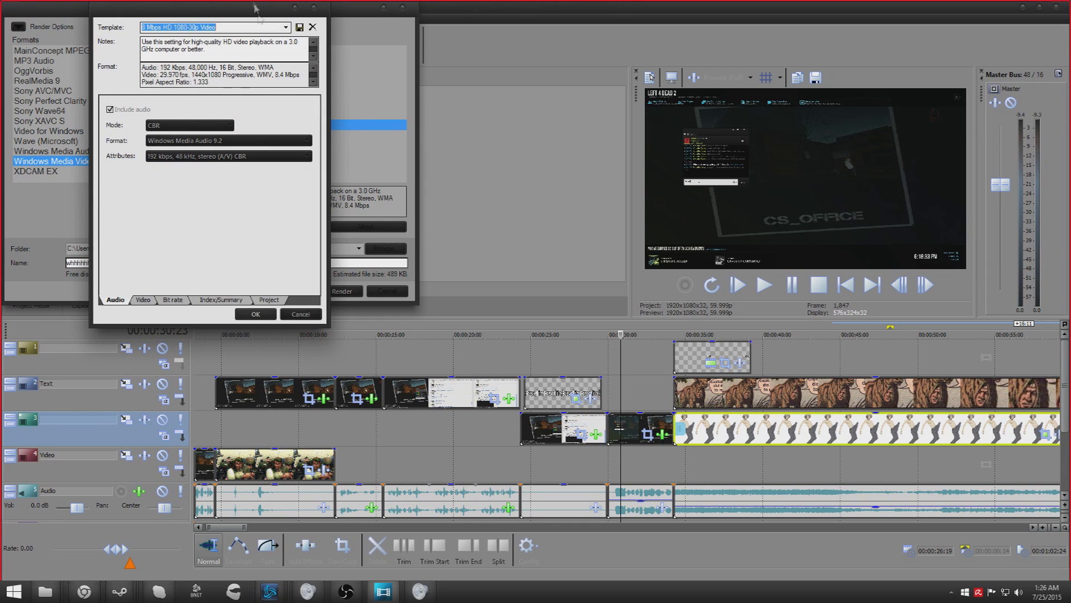
pyautogui.write('b')
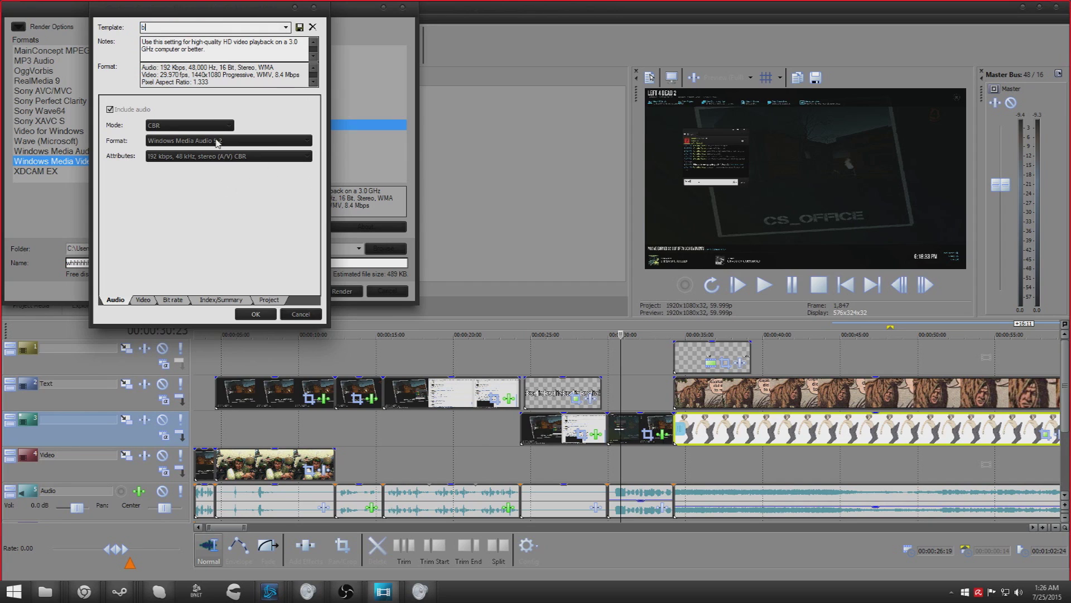
pyautogui.write('bbbbbbbbbbbbbbbbbbbbbbbbb')
pyautogui.click(143, 299)
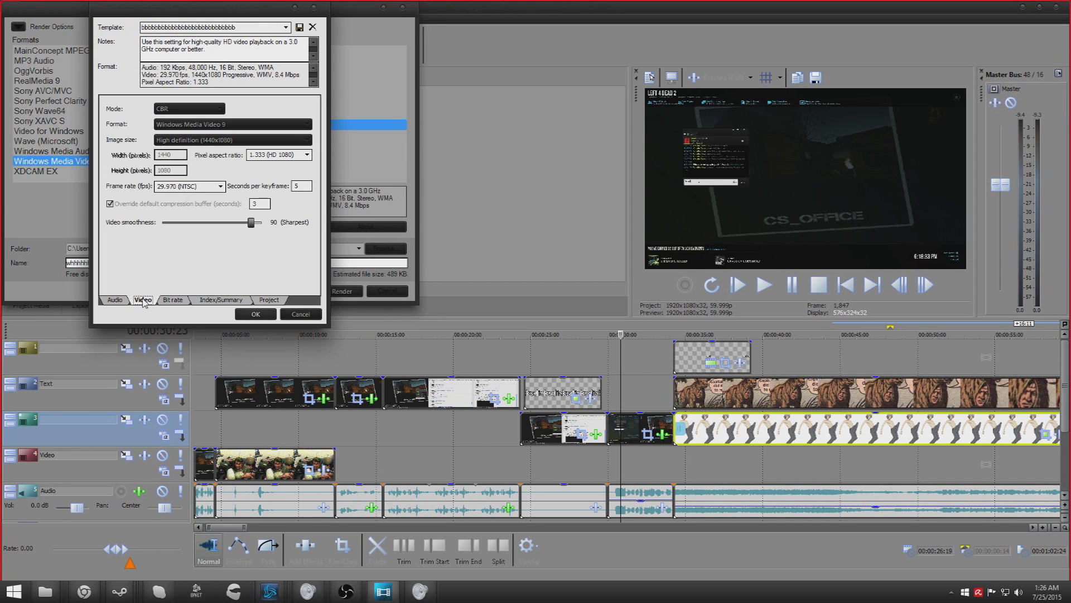
pyautogui.click(222, 187)
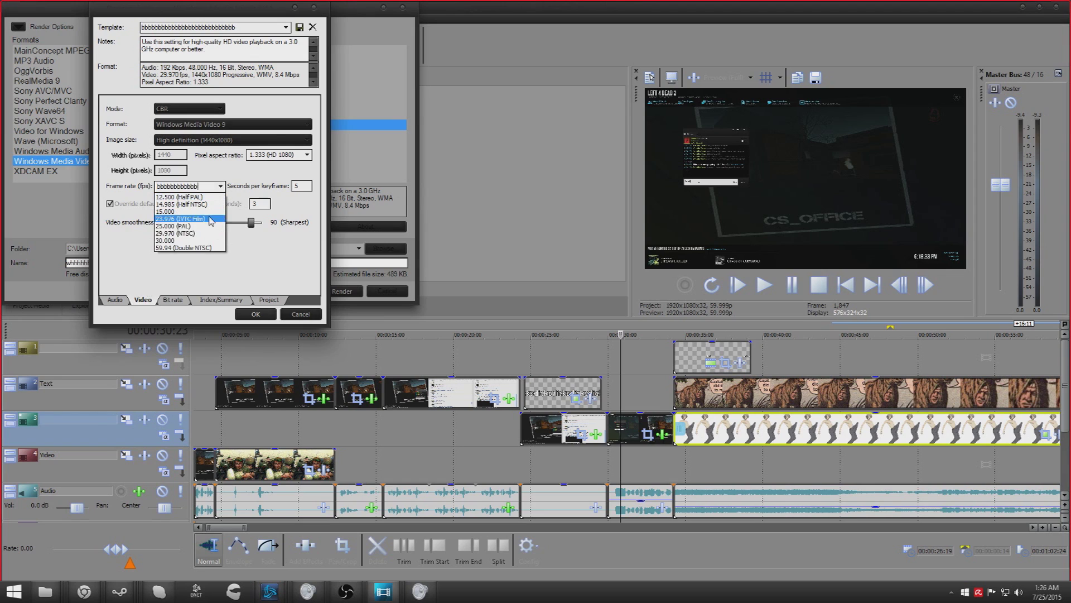
pyautogui.click(204, 247)
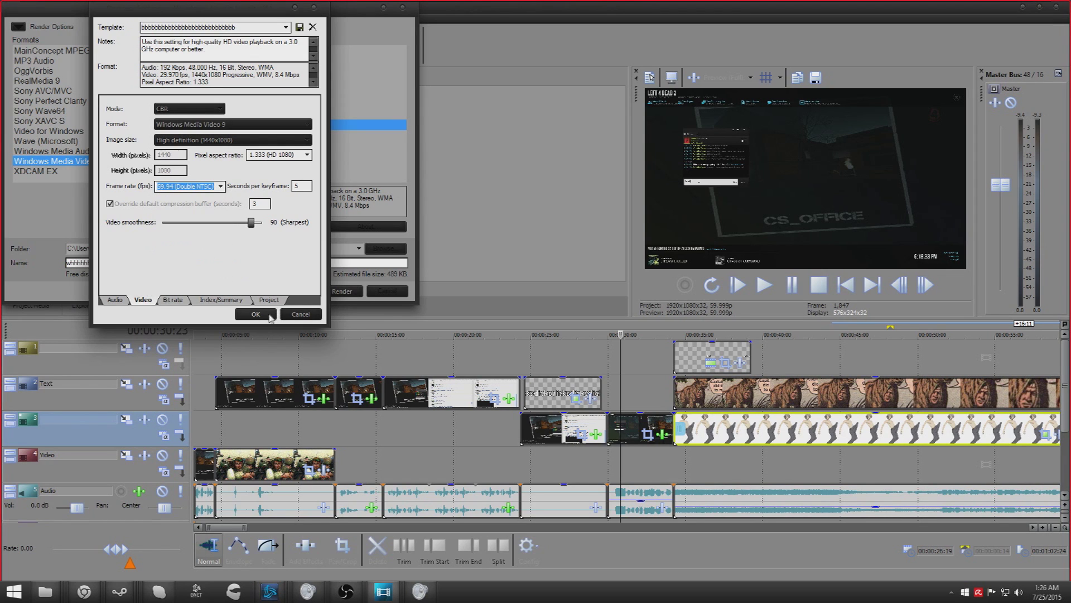
# - Check the custom template's bit rate, accept its settings, and render the movie with it
pyautogui.click(172, 301)
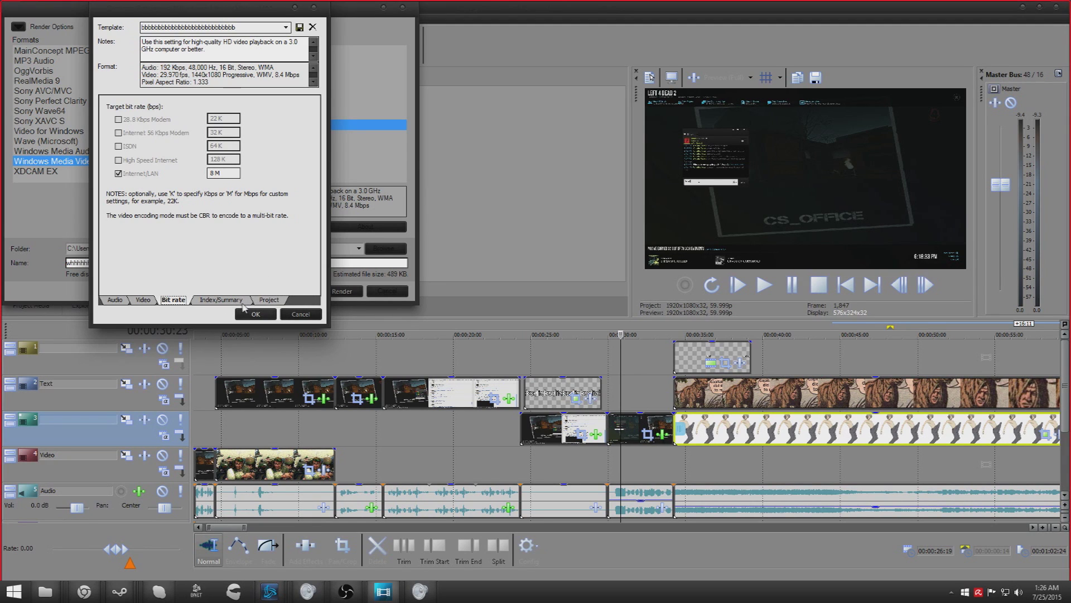
pyautogui.click(256, 316)
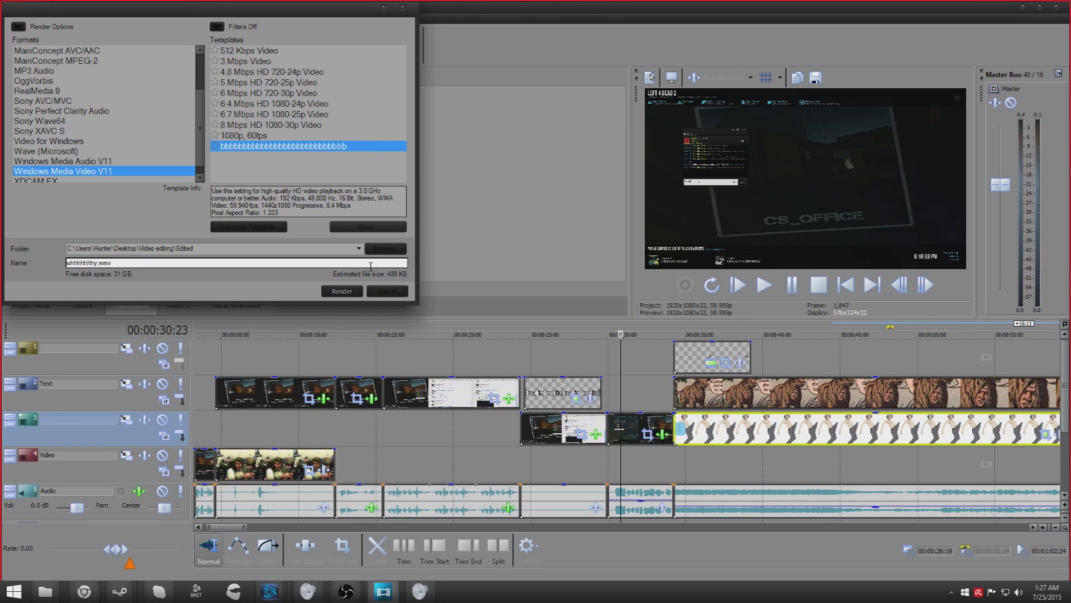
pyautogui.click(341, 291)
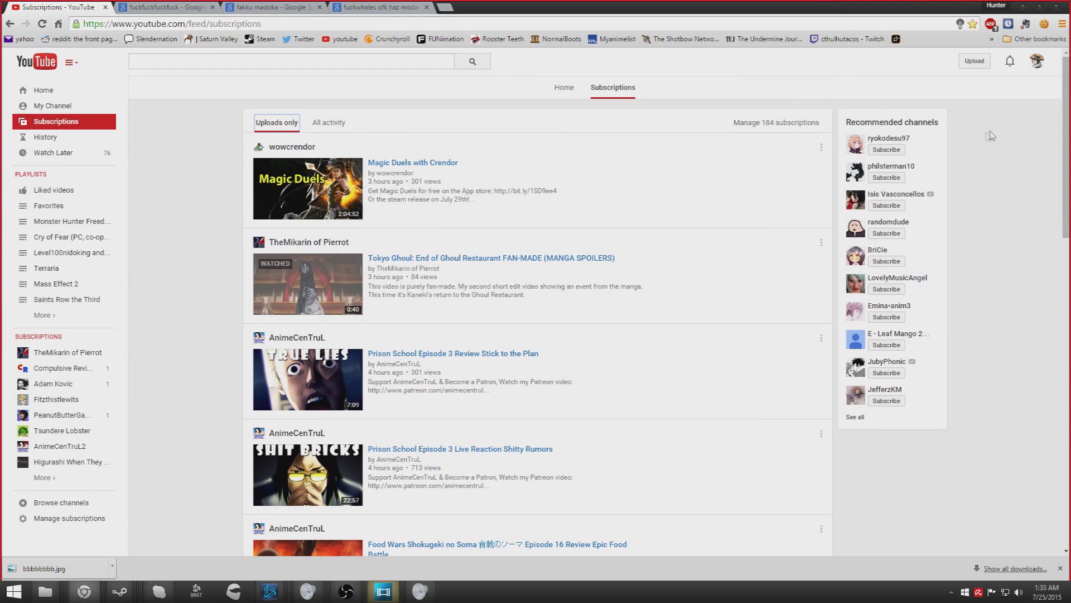
# - Switch to Chrome and open YouTube's upload page, and open the rendered movie's folder from Movie Studio's completed render
pyautogui.click(84, 592)
pyautogui.click(975, 61)
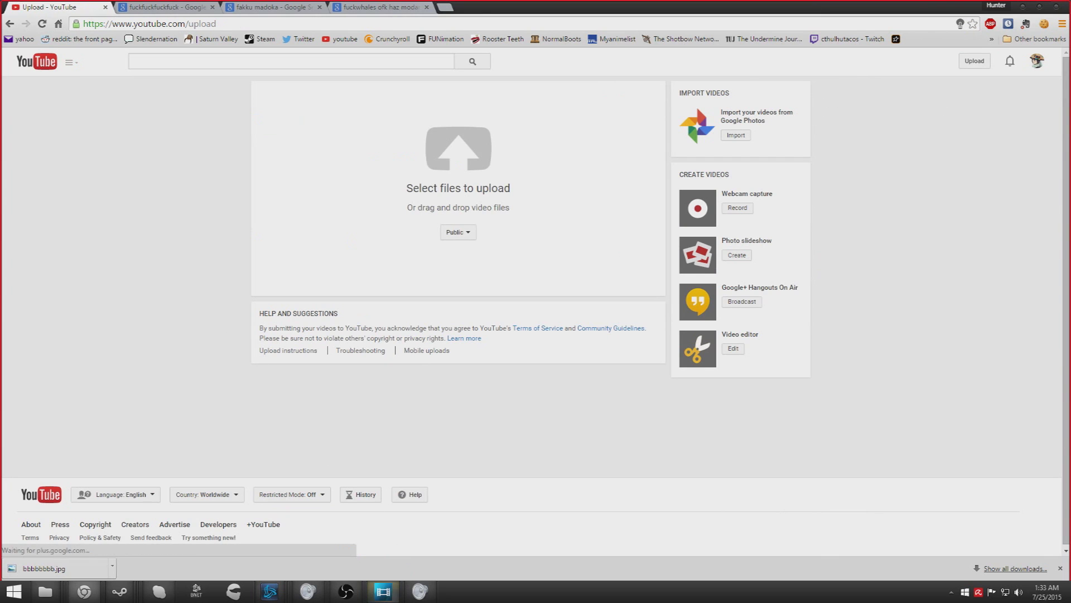
pyautogui.click(383, 591)
pyautogui.click(547, 224)
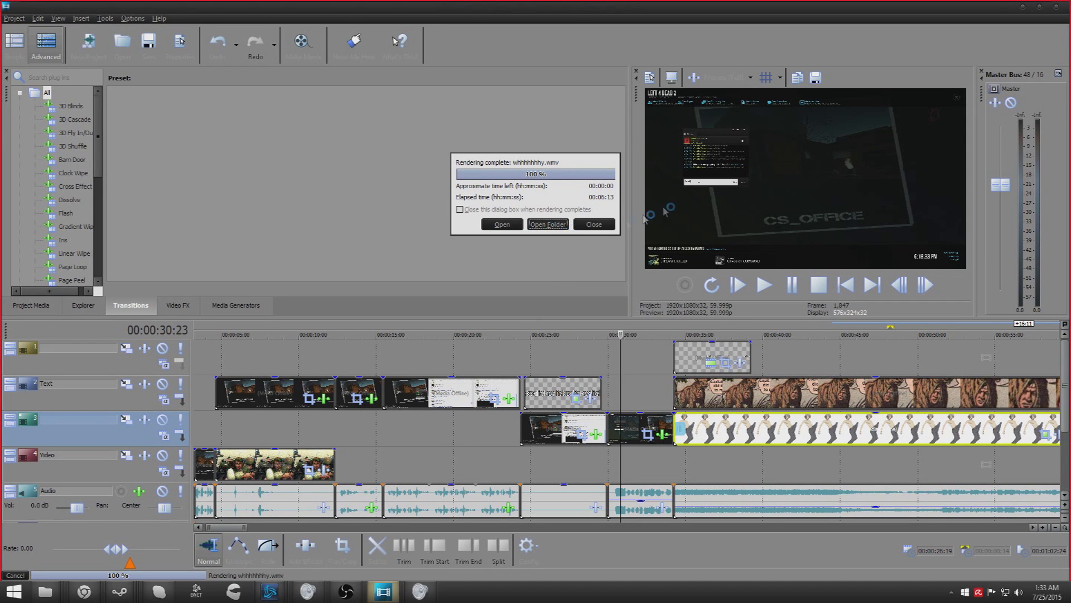
pyautogui.click(1022, 7)
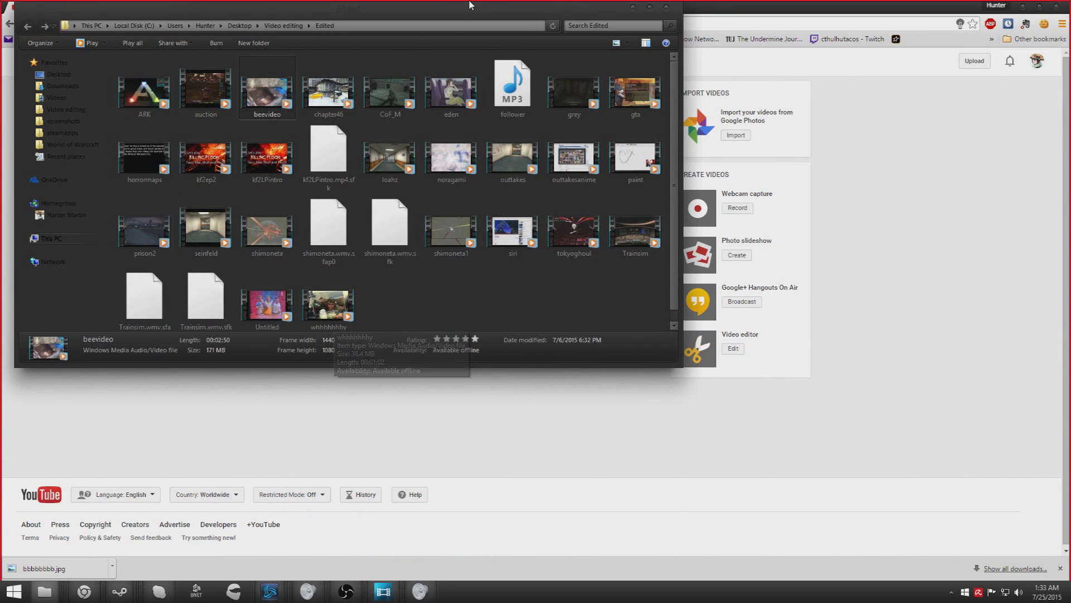
# - Upload the rendered video whhhhhhhy from the Edited folder to the YouTube upload page in Chrome
pyautogui.moveTo(461, 8); pyautogui.dragTo(798, 176)
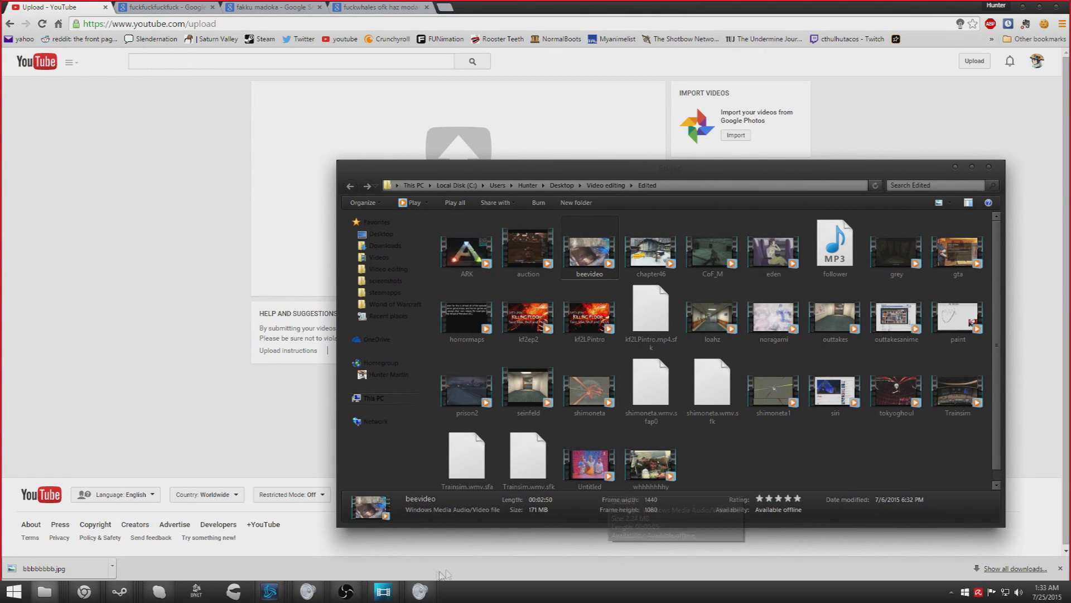
pyautogui.click(388, 596)
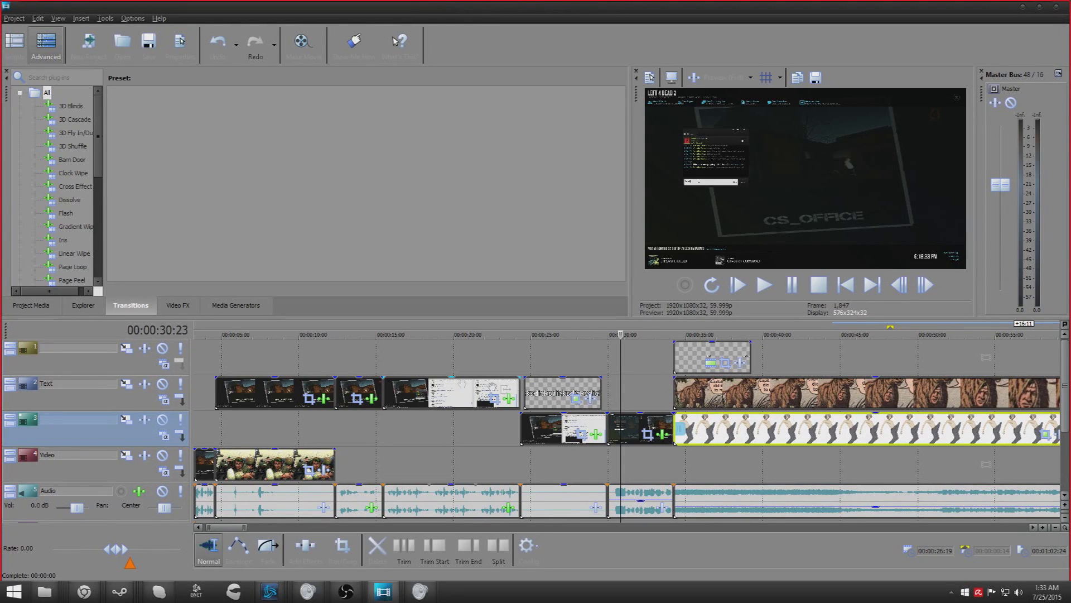
pyautogui.click(78, 595)
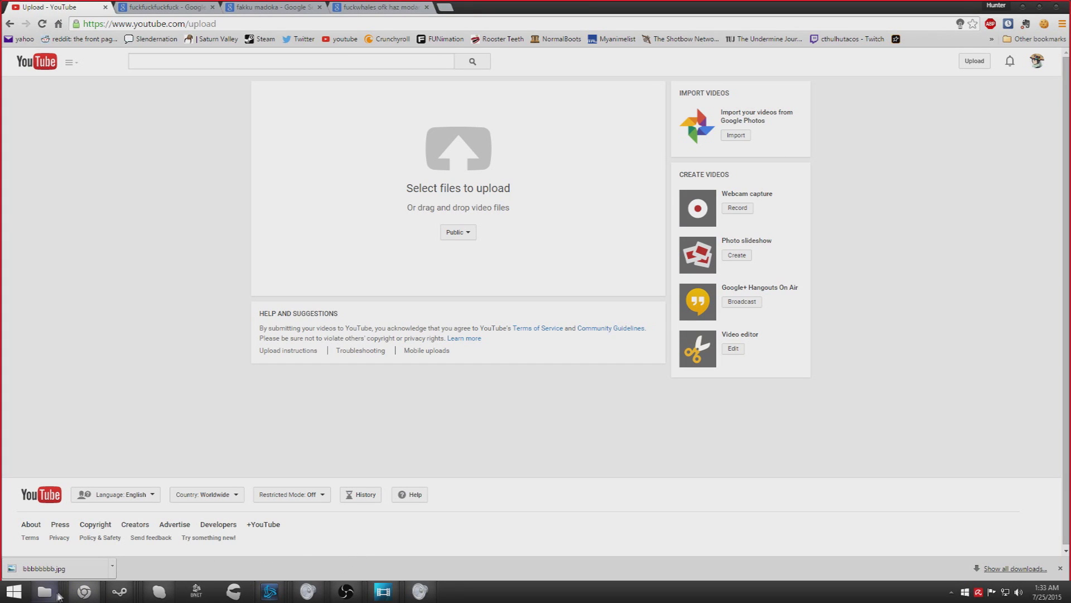
pyautogui.moveTo(56, 596)
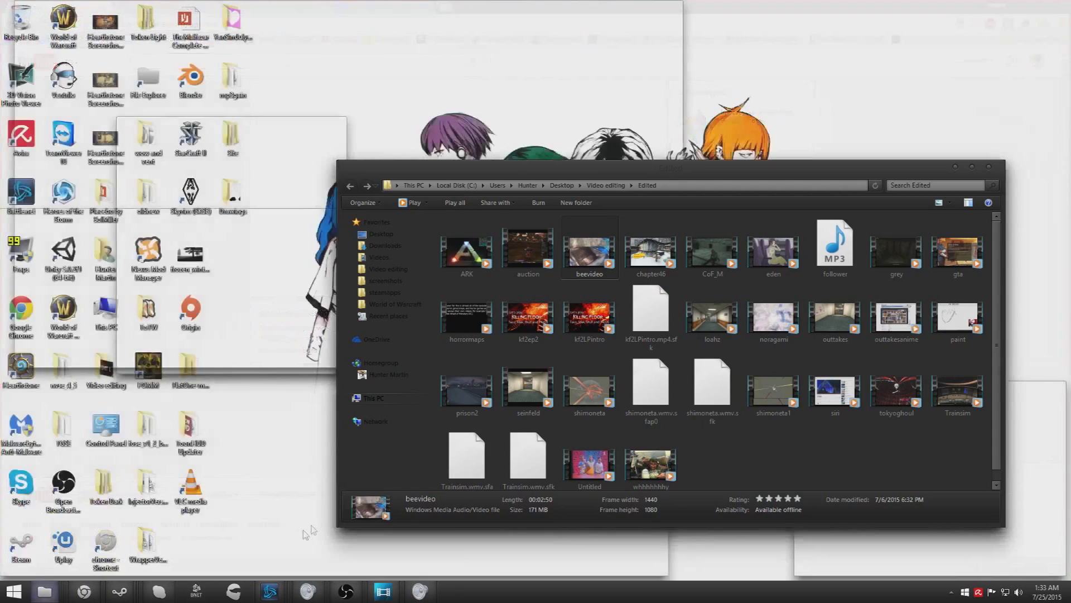
pyautogui.click(190, 527)
pyautogui.moveTo(651, 463); pyautogui.dragTo(502, 120)
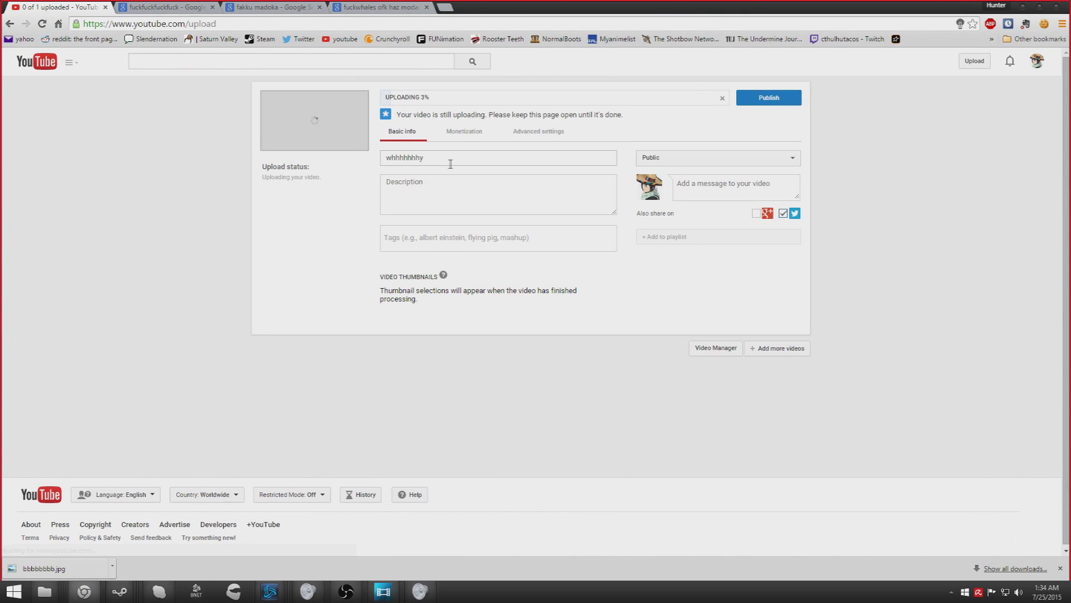
# - Enable monetization with ads for the uploading video and open the category choices in its advanced settings
pyautogui.click(467, 133)
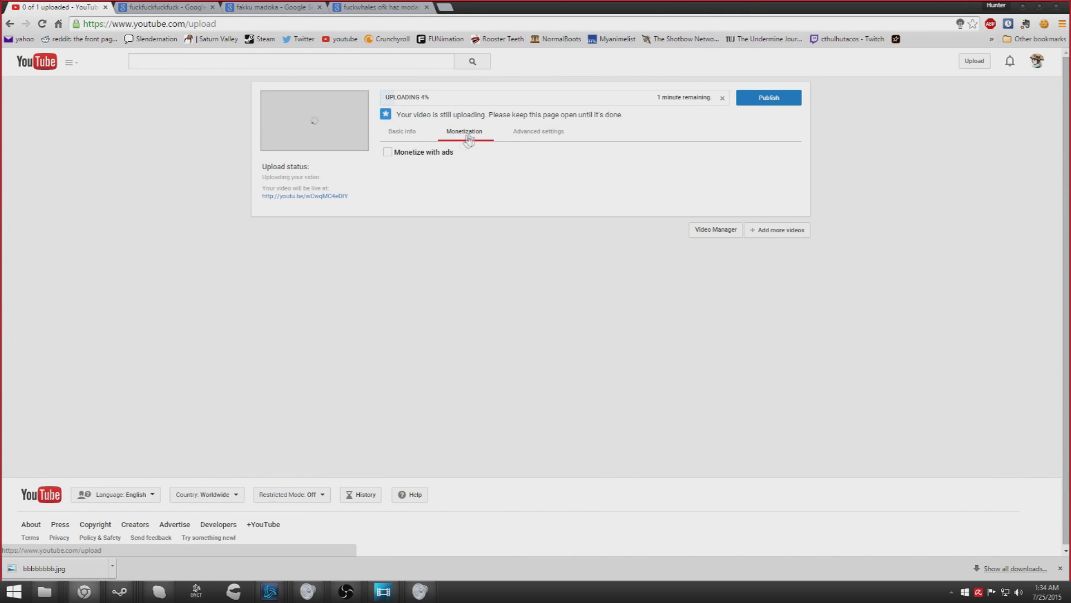
pyautogui.click(387, 153)
pyautogui.click(536, 134)
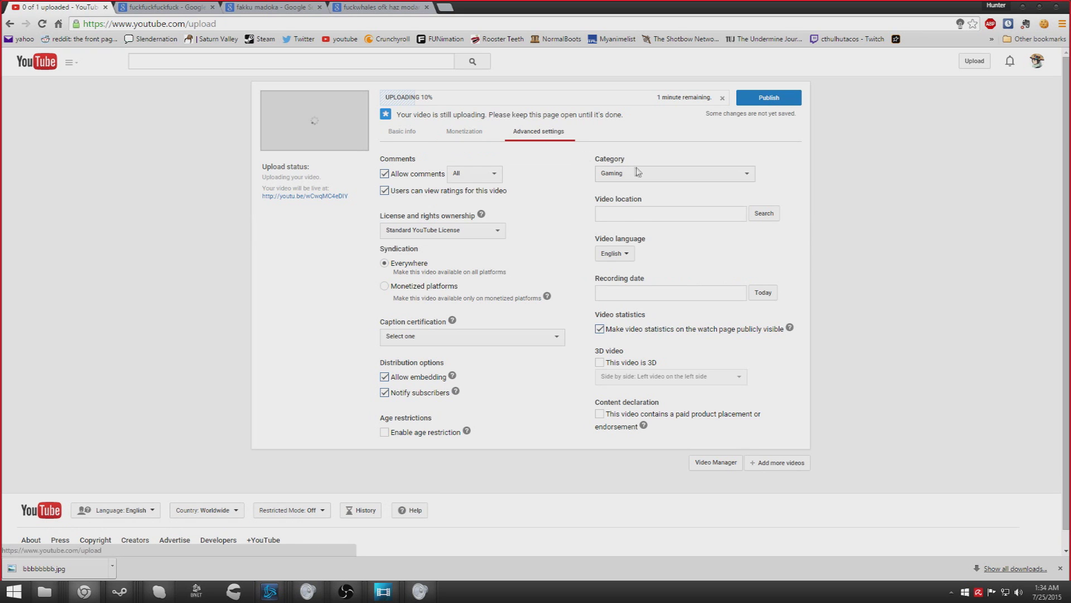
pyautogui.click(638, 174)
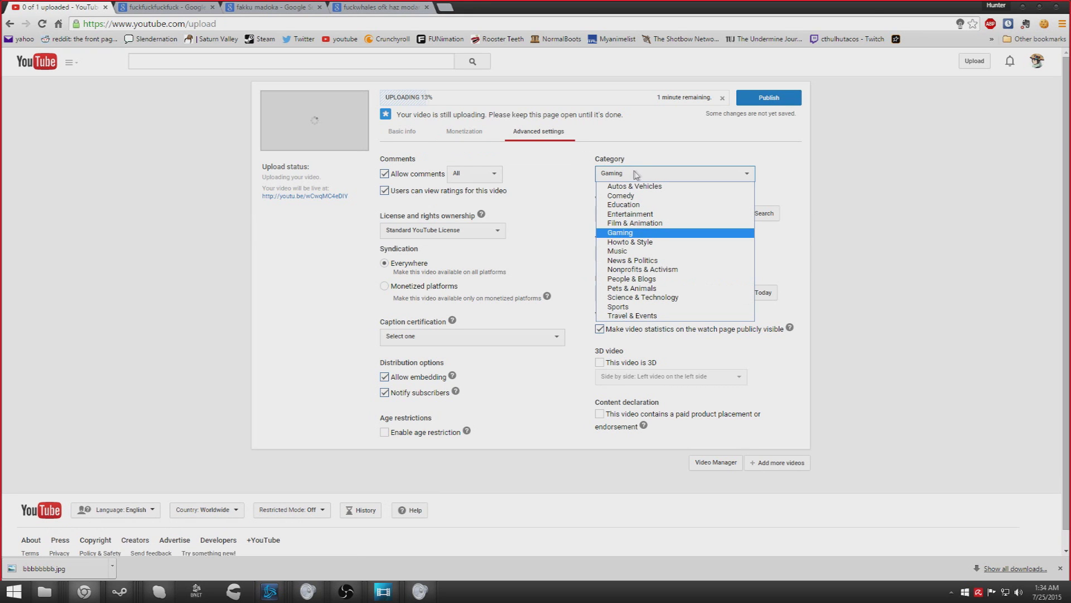